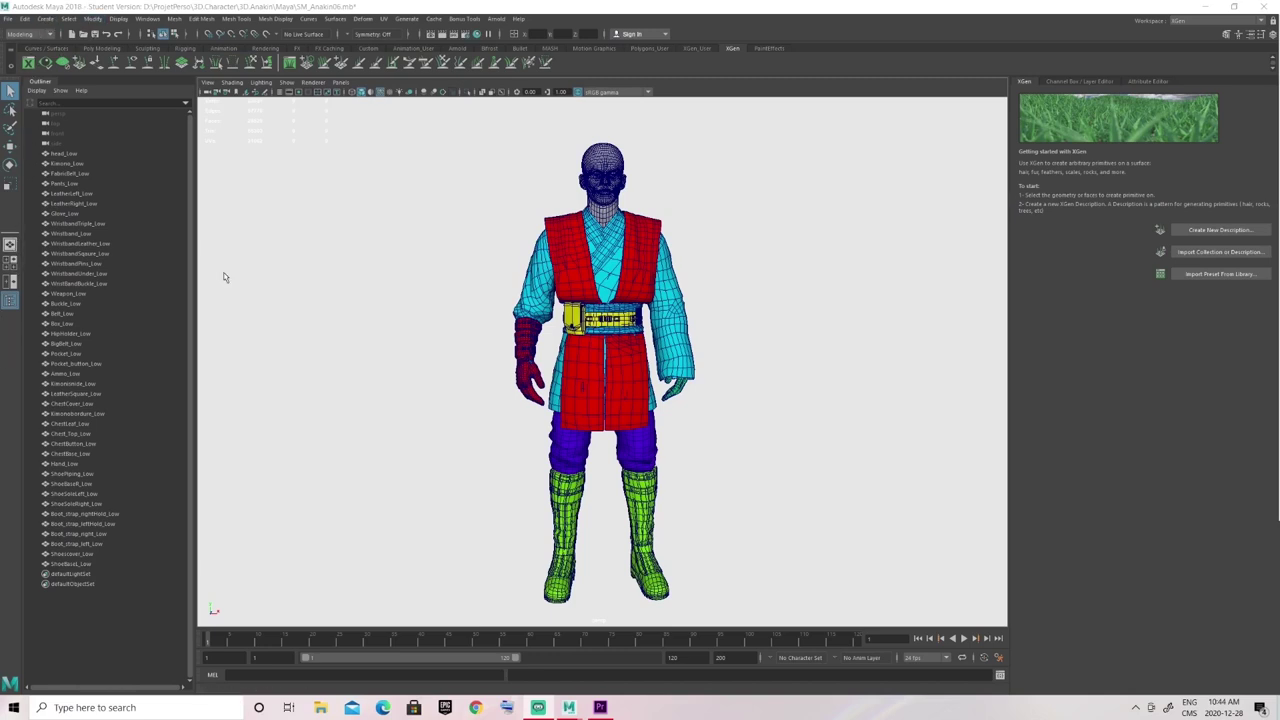
# Select all meshes of the character, clear the selection and open the Outliner
pyautogui.moveTo(530, 253); pyautogui.dragTo(762, 640)
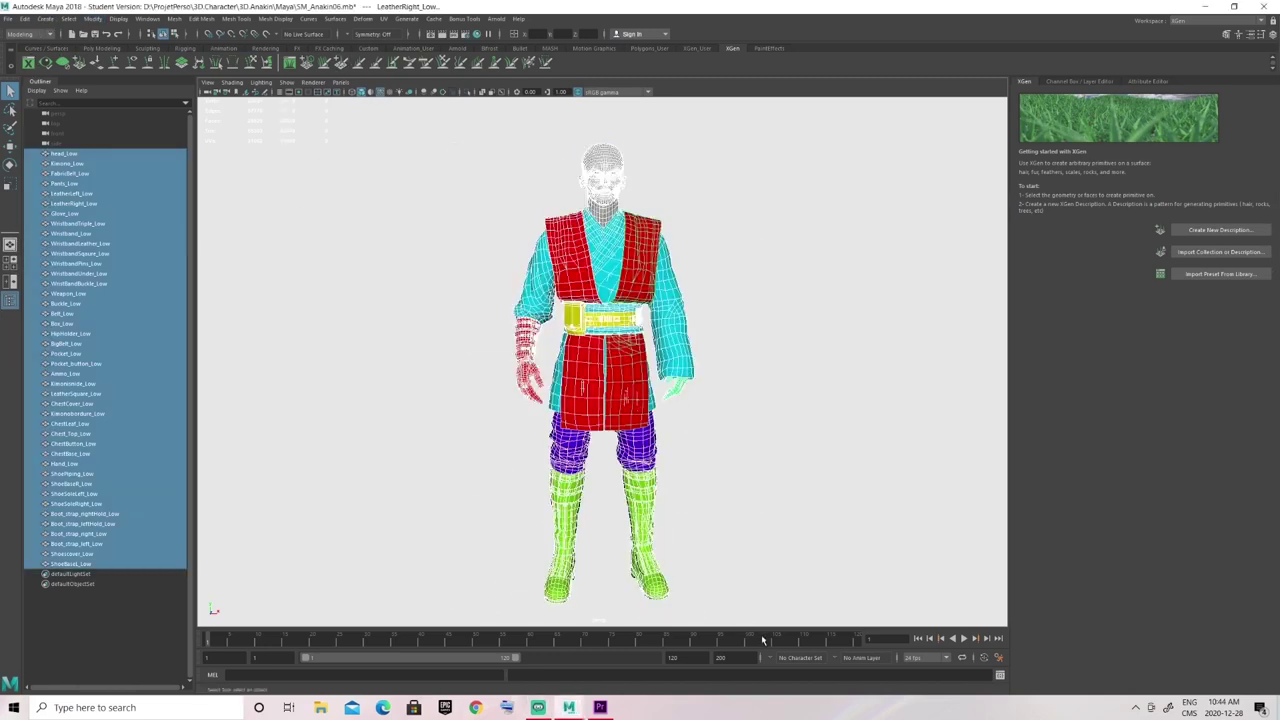
pyautogui.click(711, 309)
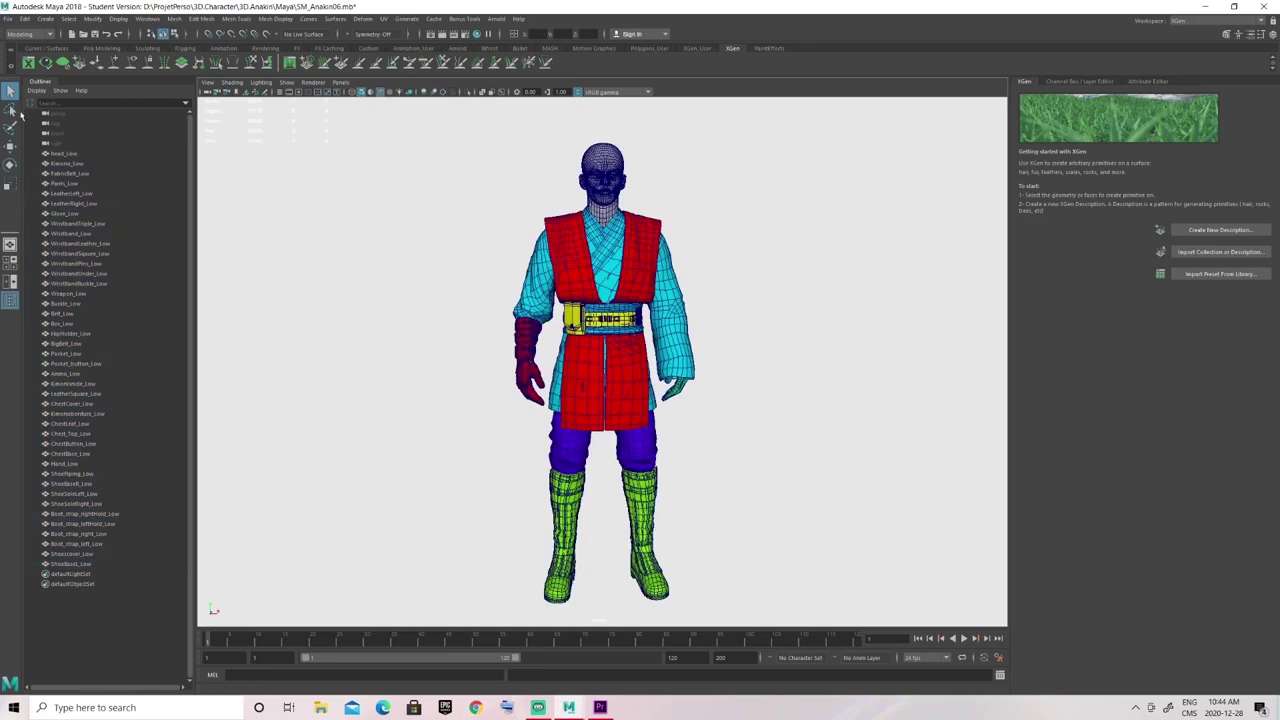
pyautogui.click(44, 81)
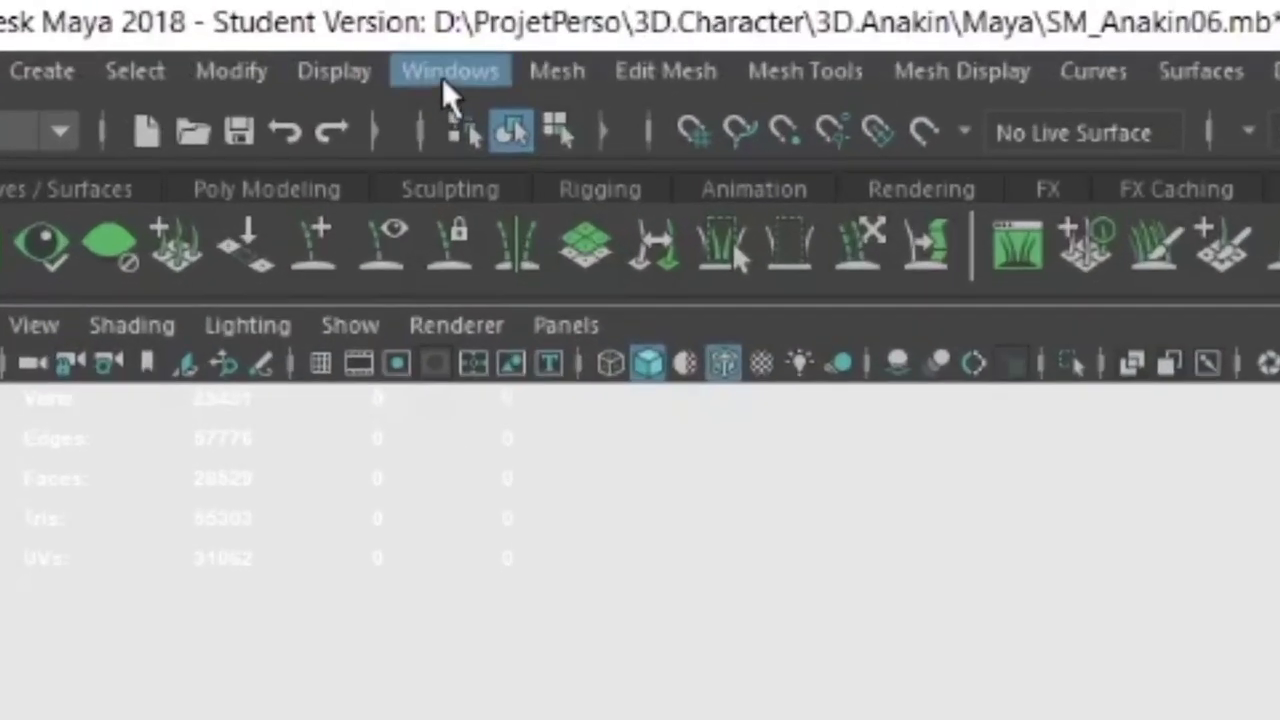
pyautogui.click(442, 77)
pyautogui.click(515, 500)
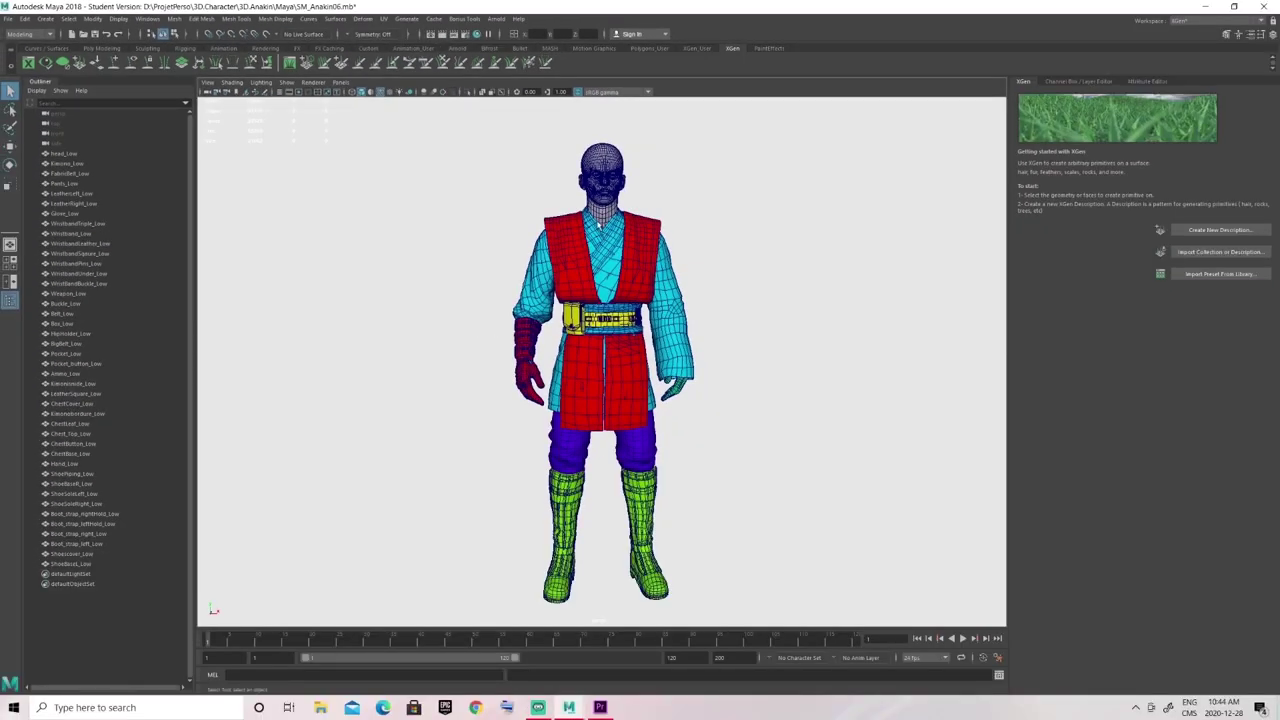
# Frame the head mesh and open its Outliner name for editing, highlighting the Low suffix, without changing it
pyautogui.click(603, 186)
pyautogui.press('f')
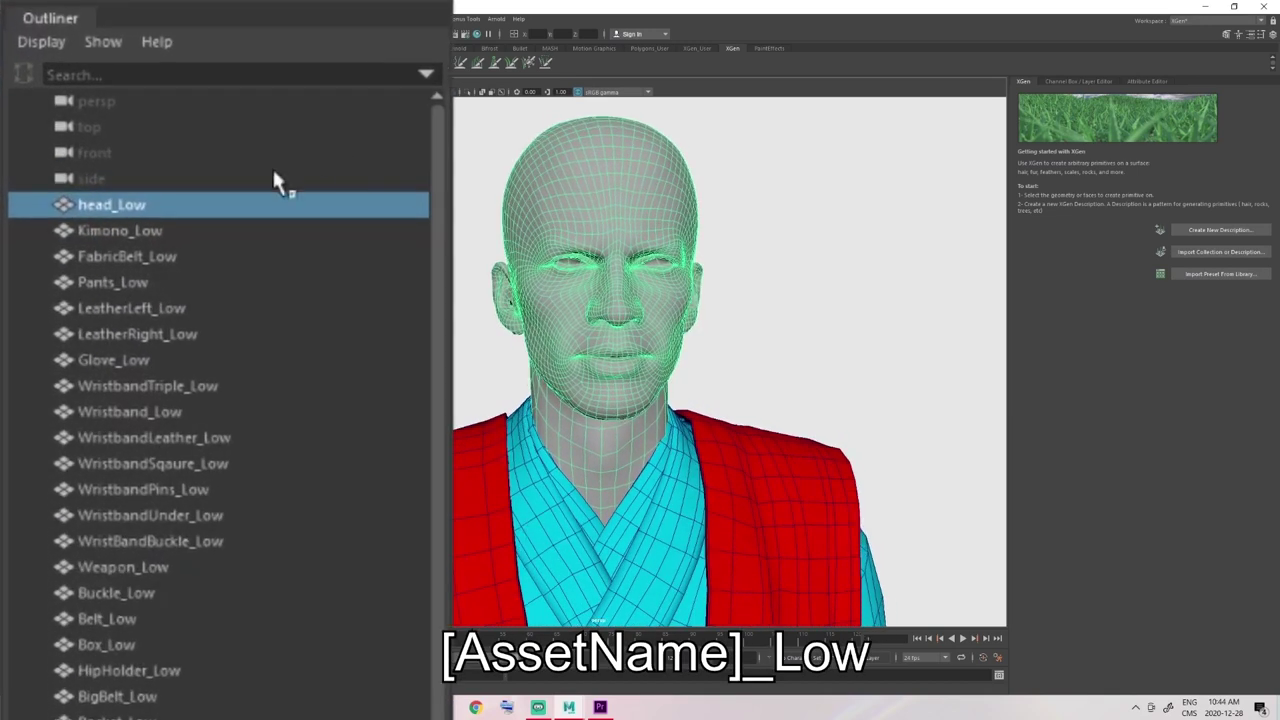
pyautogui.doubleClick(100, 205)
pyautogui.moveTo(82, 205); pyautogui.dragTo(150, 205)
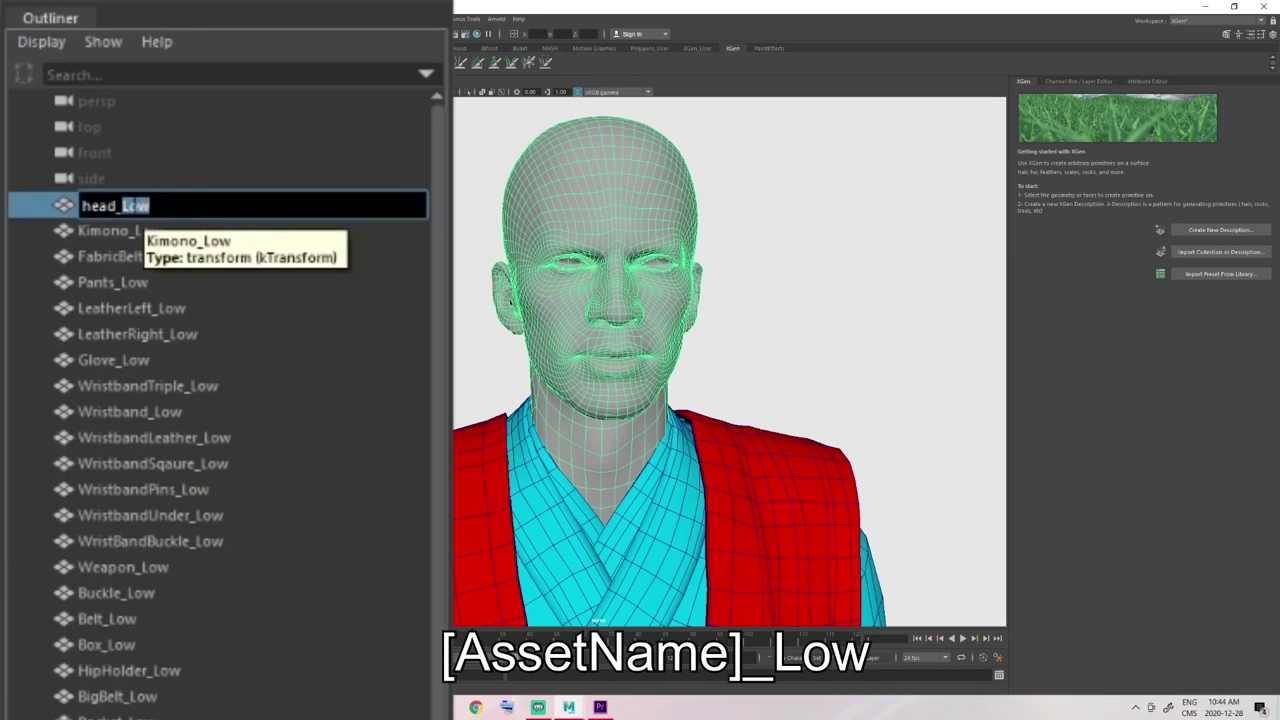
pyautogui.click(131, 206)
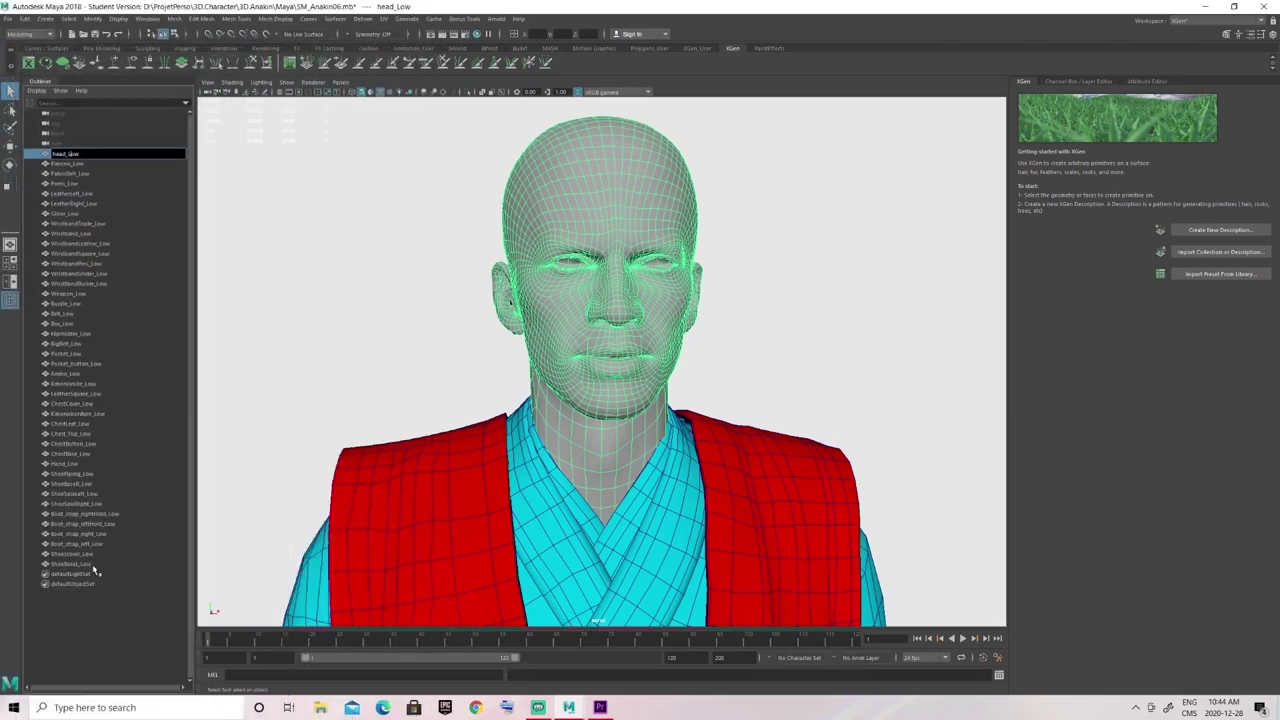
pyautogui.click(403, 186)
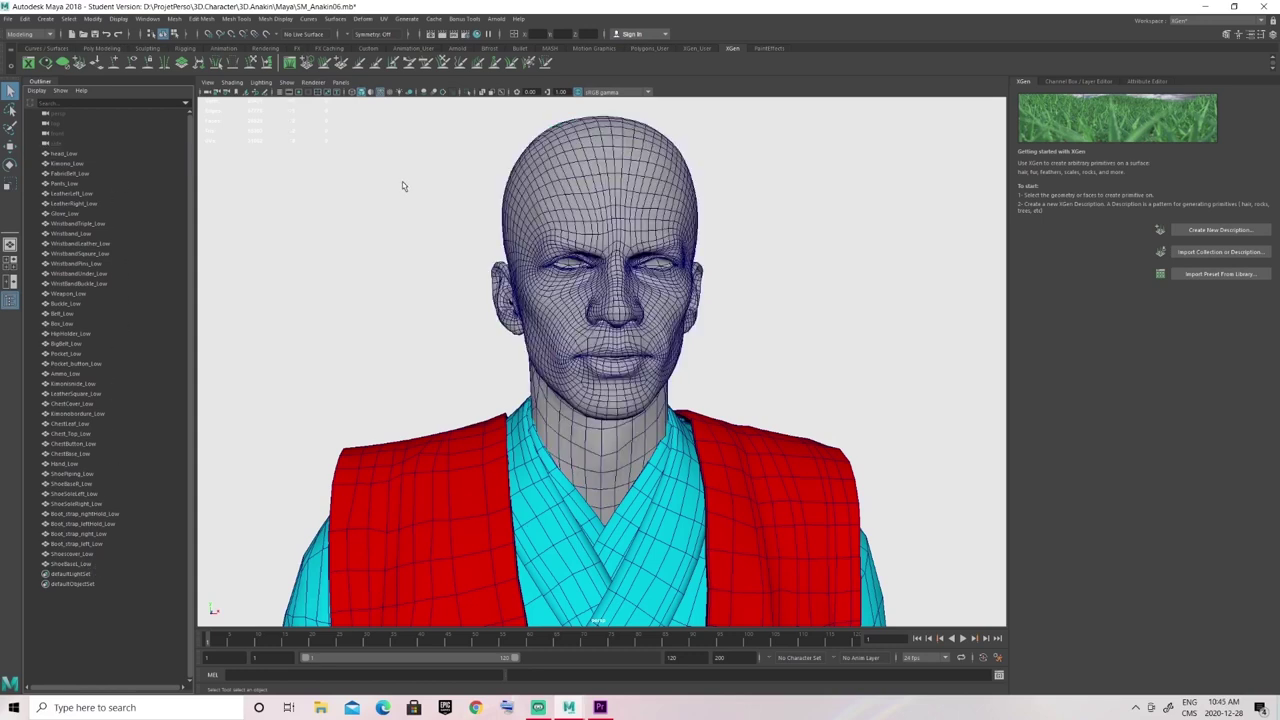
# Append _TEST to the head mesh's name in the Outliner so it reads head_Low_TEST, and clear the selection
pyautogui.keyDown('alt'); pyautogui.moveTo(766, 344); pyautogui.dragTo(377, 303, button='right'); pyautogui.keyUp('alt')
pyautogui.keyDown('alt'); pyautogui.moveTo(648, 352); pyautogui.dragTo(678, 183, button='middle'); pyautogui.keyUp('alt')
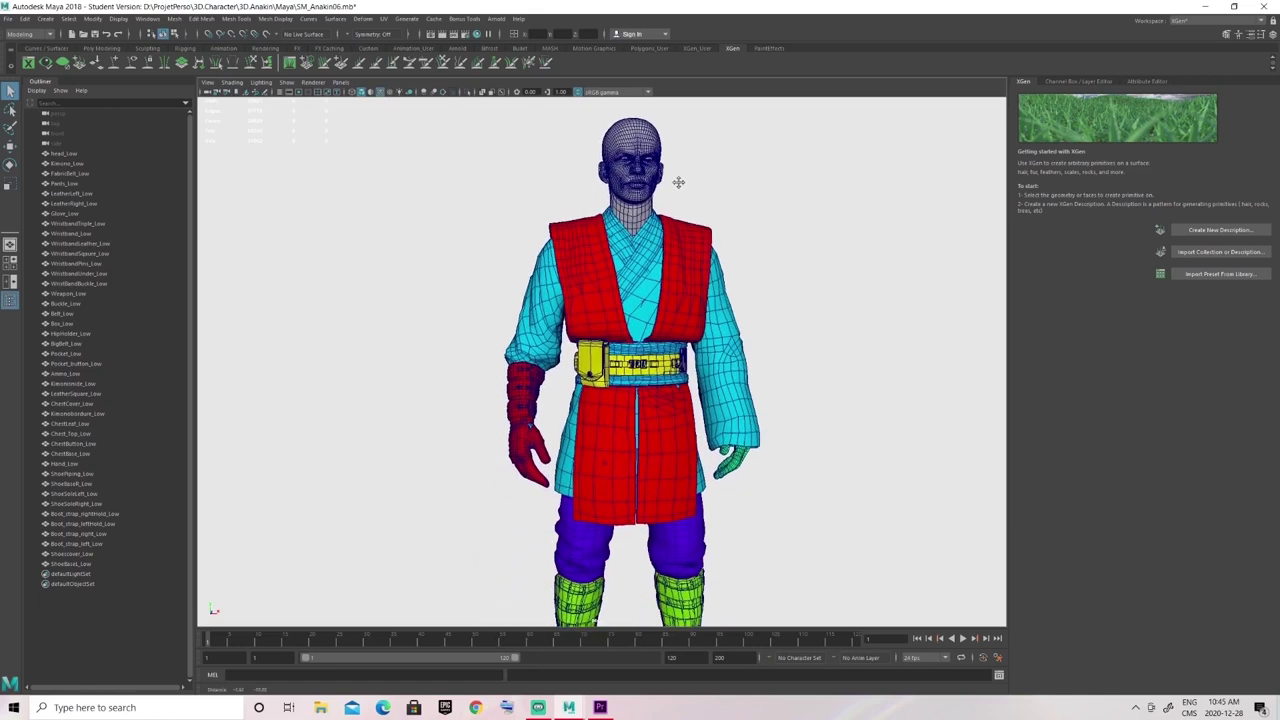
pyautogui.keyDown('alt'); pyautogui.moveTo(678, 183); pyautogui.dragTo(626, 218, button='right'); pyautogui.keyUp('alt')
pyautogui.keyDown('alt'); pyautogui.moveTo(661, 233); pyautogui.dragTo(659, 229); pyautogui.keyUp('alt')
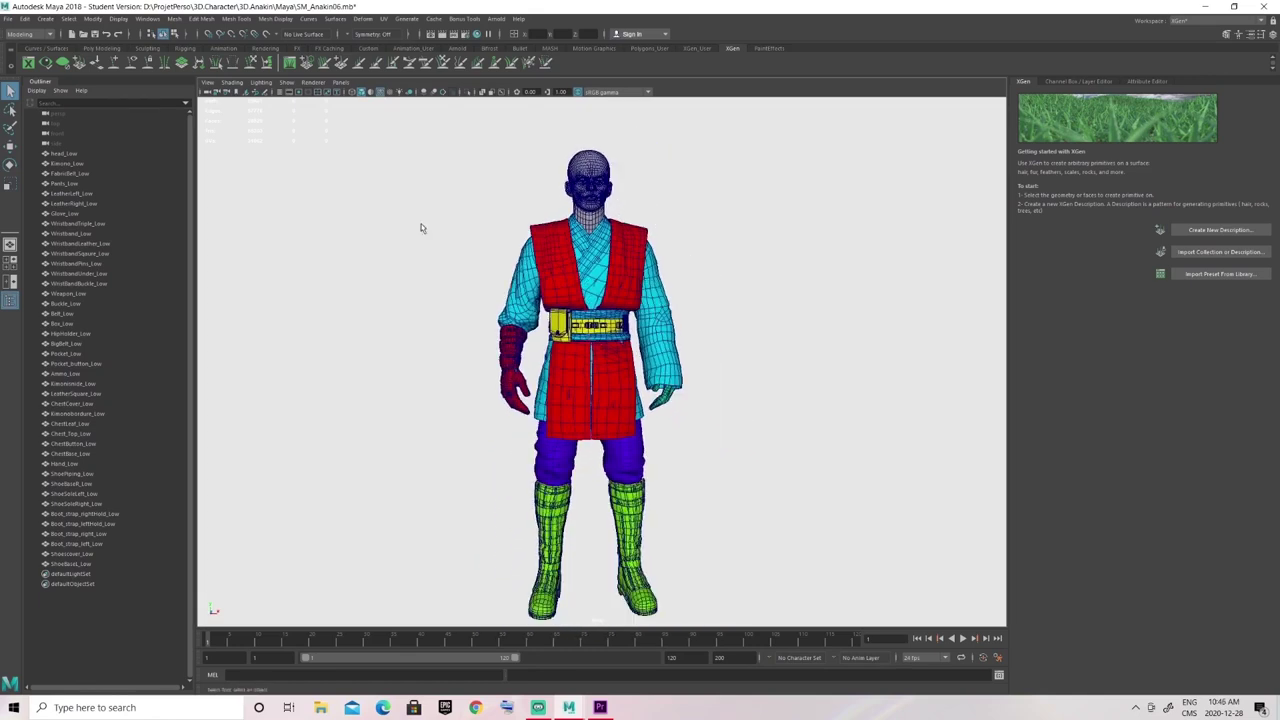
pyautogui.doubleClick(80, 155)
pyautogui.click(93, 152)
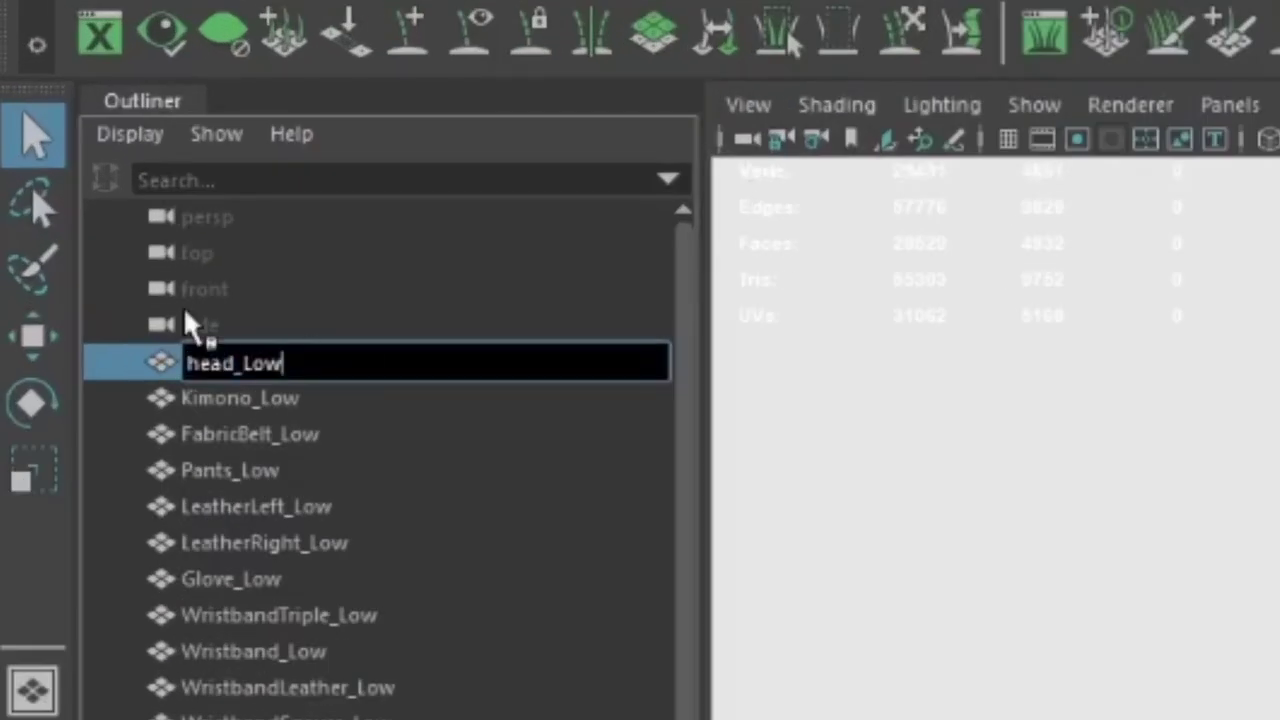
pyautogui.write('_TEST')
pyautogui.press('Return')
pyautogui.click(456, 146)
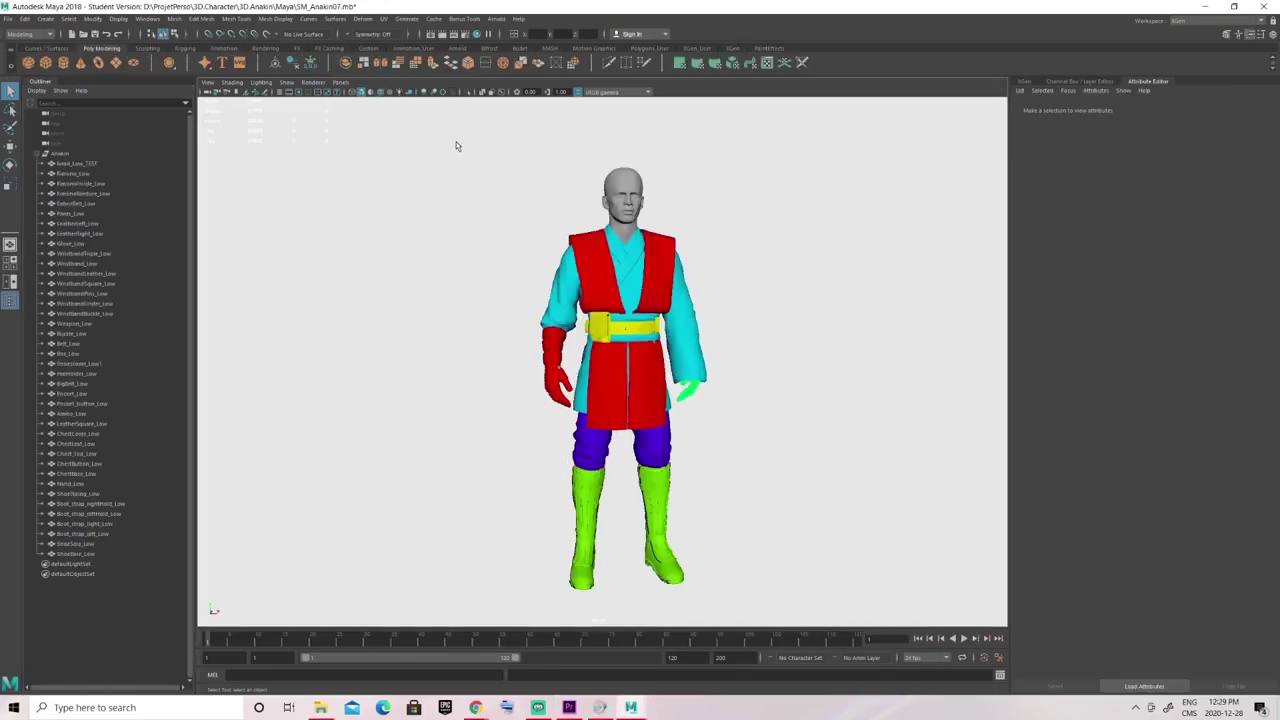
# Select all character meshes except the head and open the Search and Replace Names options
pyautogui.moveTo(812, 608); pyautogui.dragTo(812, 608)
pyautogui.keyDown('ctrl'); pyautogui.click(616, 172); pyautogui.keyUp('ctrl')
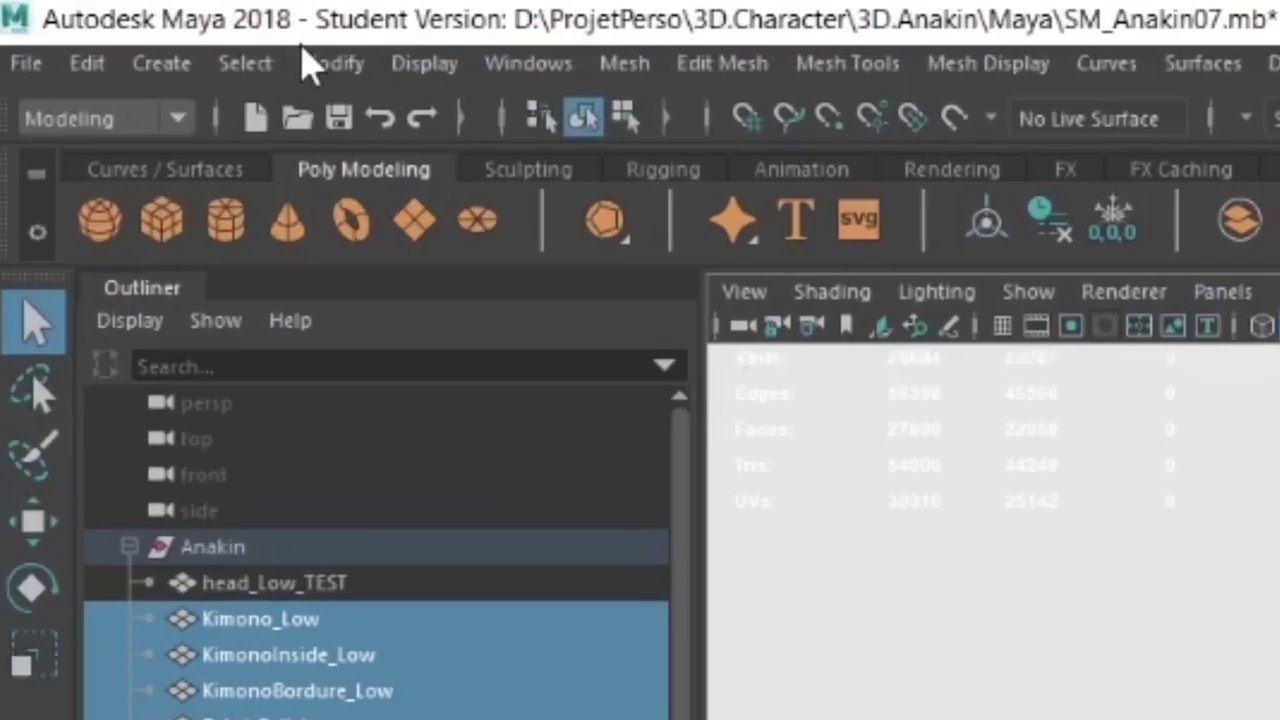
pyautogui.click(425, 65)
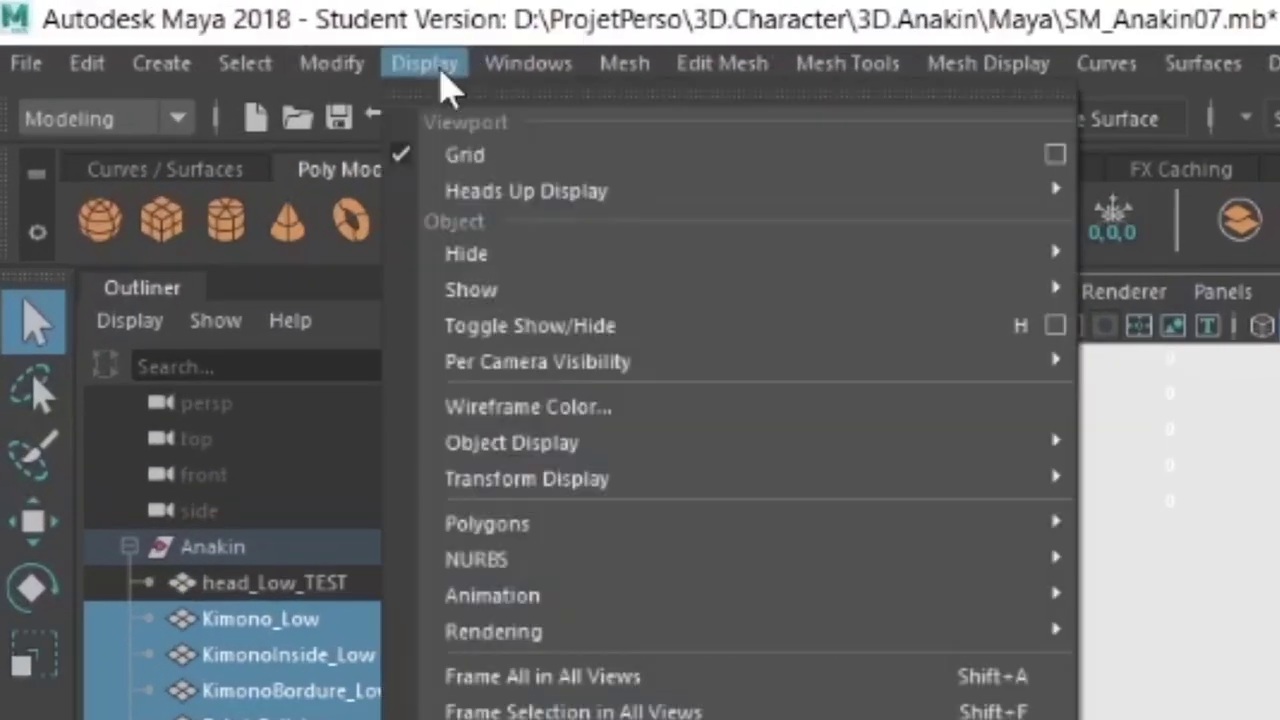
pyautogui.moveTo(362, 72)
pyautogui.click(410, 656)
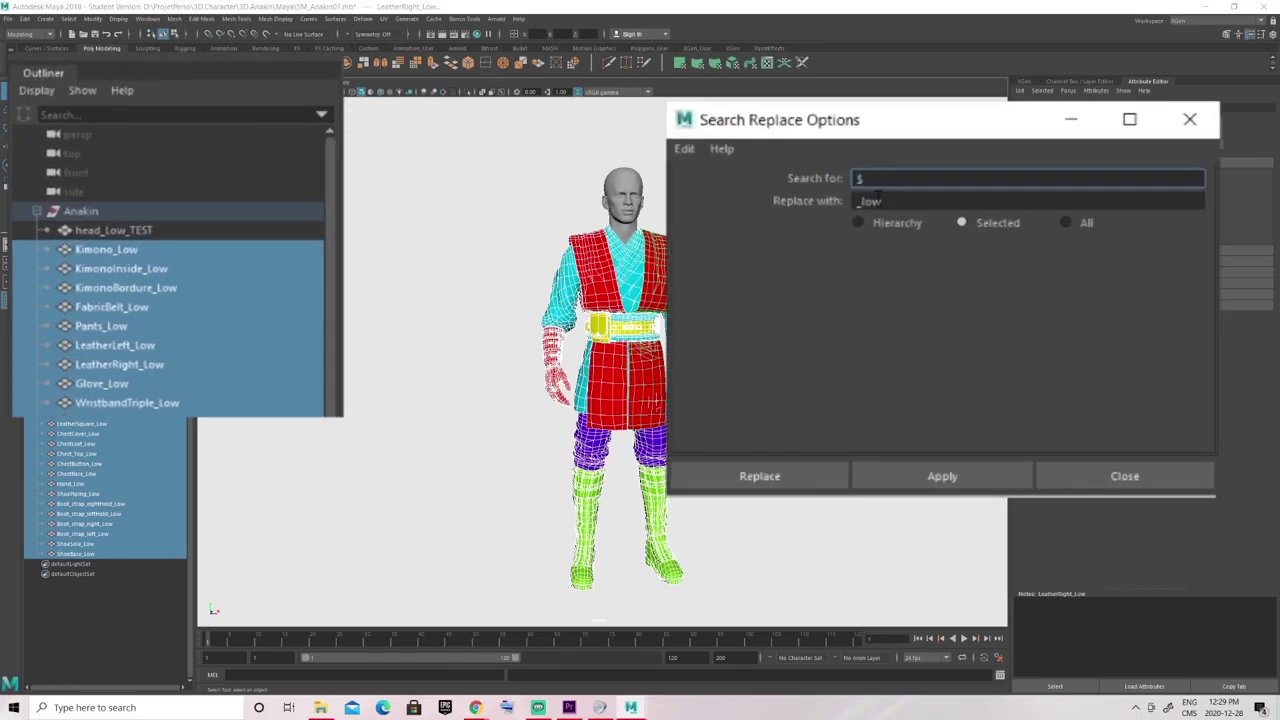
# Append _TEST to the selected mesh names by replacing $ with _TEST, and clear the replacement text
pyautogui.click(870, 201)
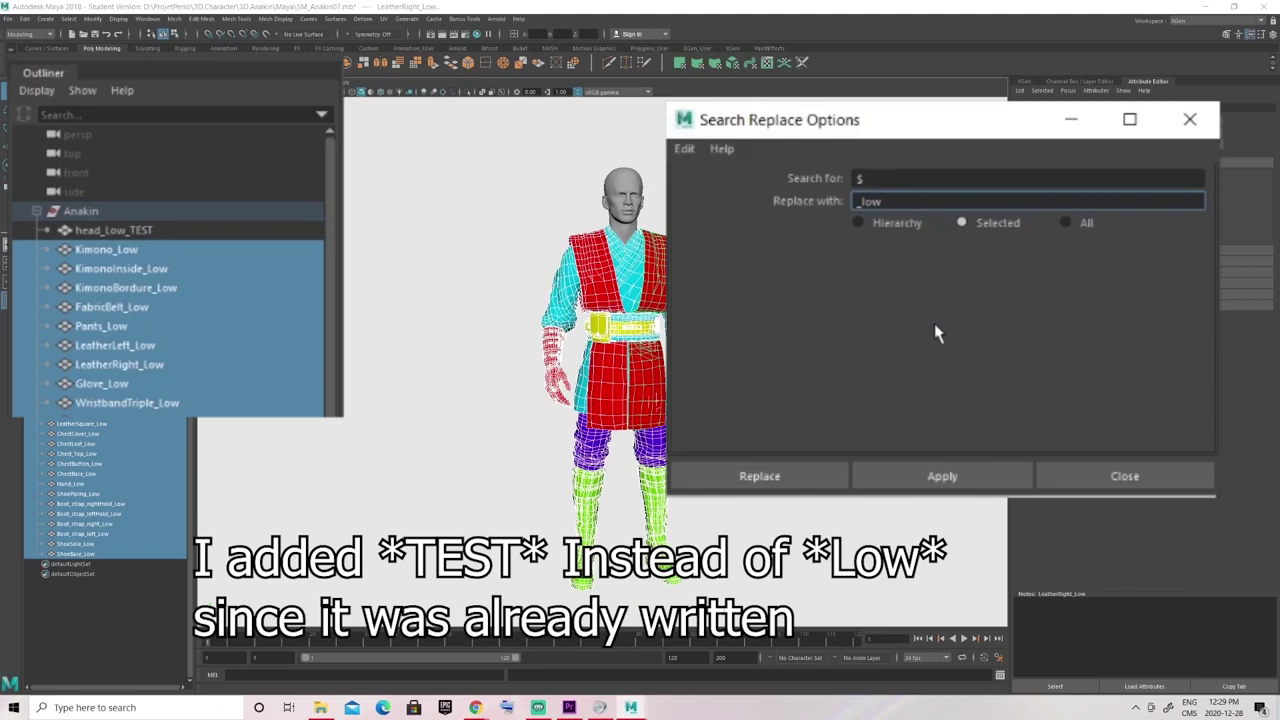
pyautogui.write('L')
pyautogui.moveTo(890, 197); pyautogui.dragTo(873, 194)
pyautogui.write('TEST')
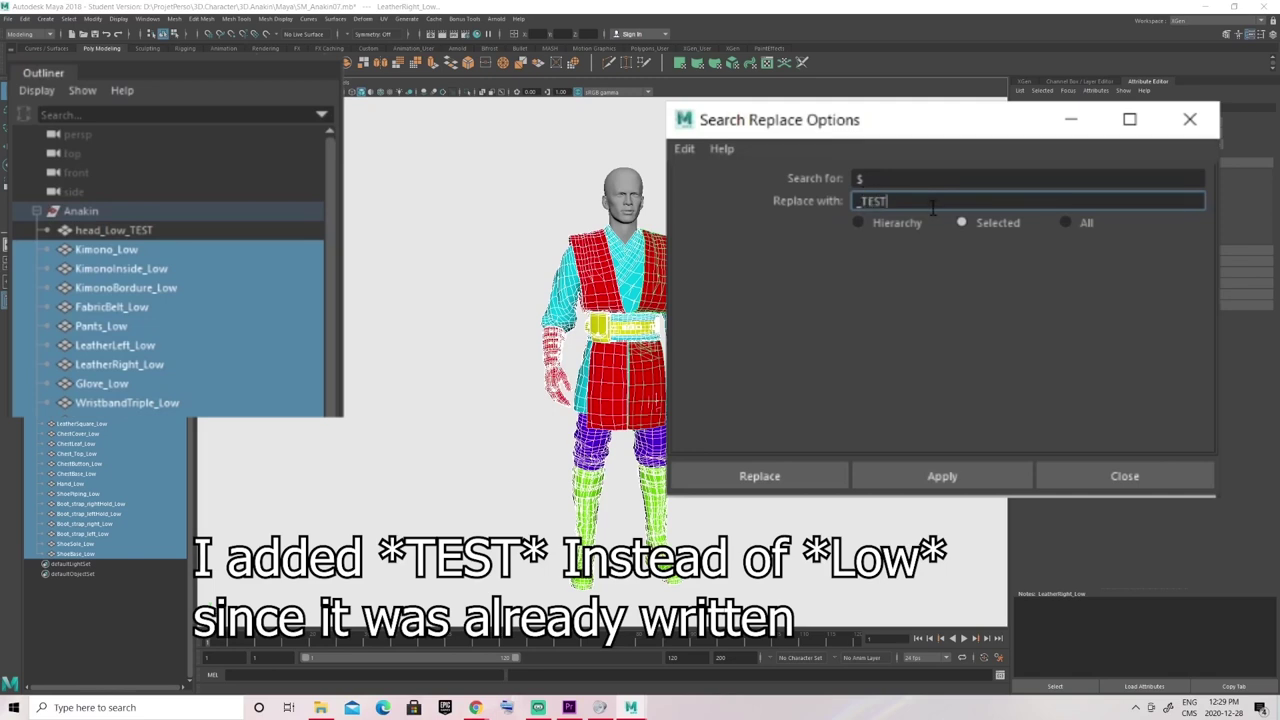
pyautogui.click(930, 477)
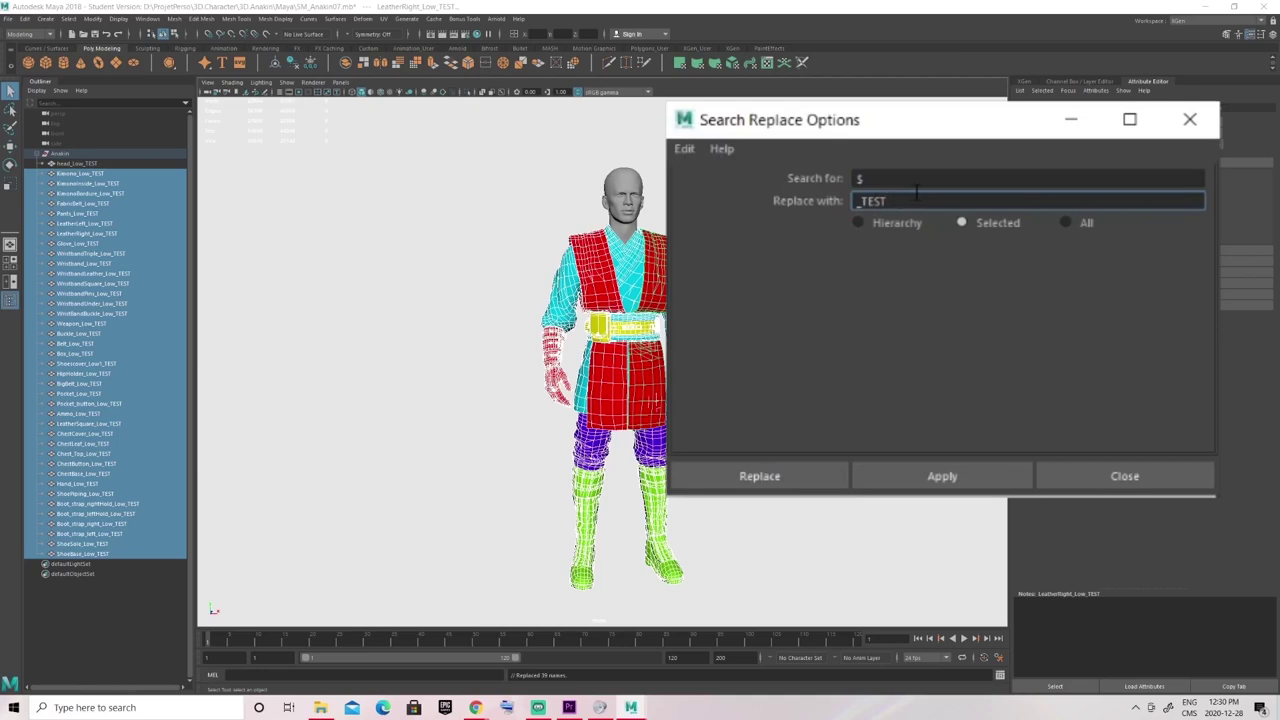
pyautogui.moveTo(905, 197); pyautogui.dragTo(842, 196)
pyautogui.press('BackSpace')
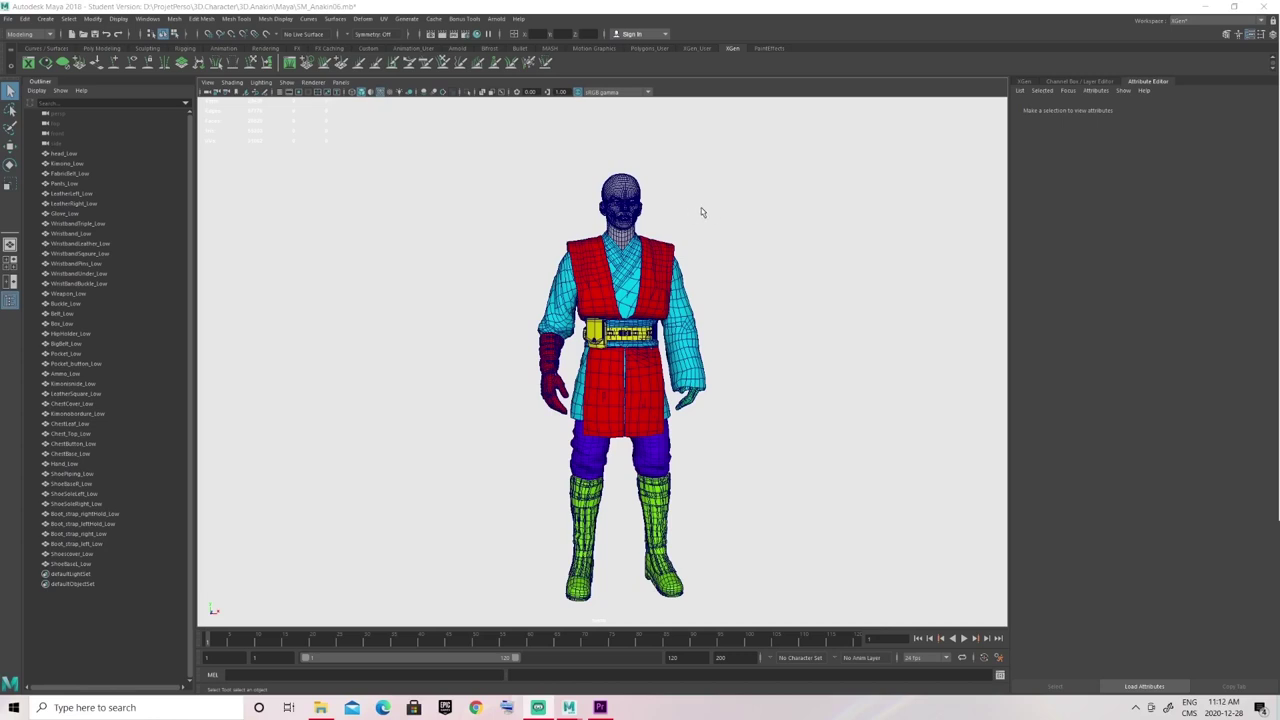
# Select both leather vest panels together with the glove and all wristband meshes
pyautogui.click(643, 287)
pyautogui.keyDown('shift'); pyautogui.click(593, 295); pyautogui.keyUp('shift')
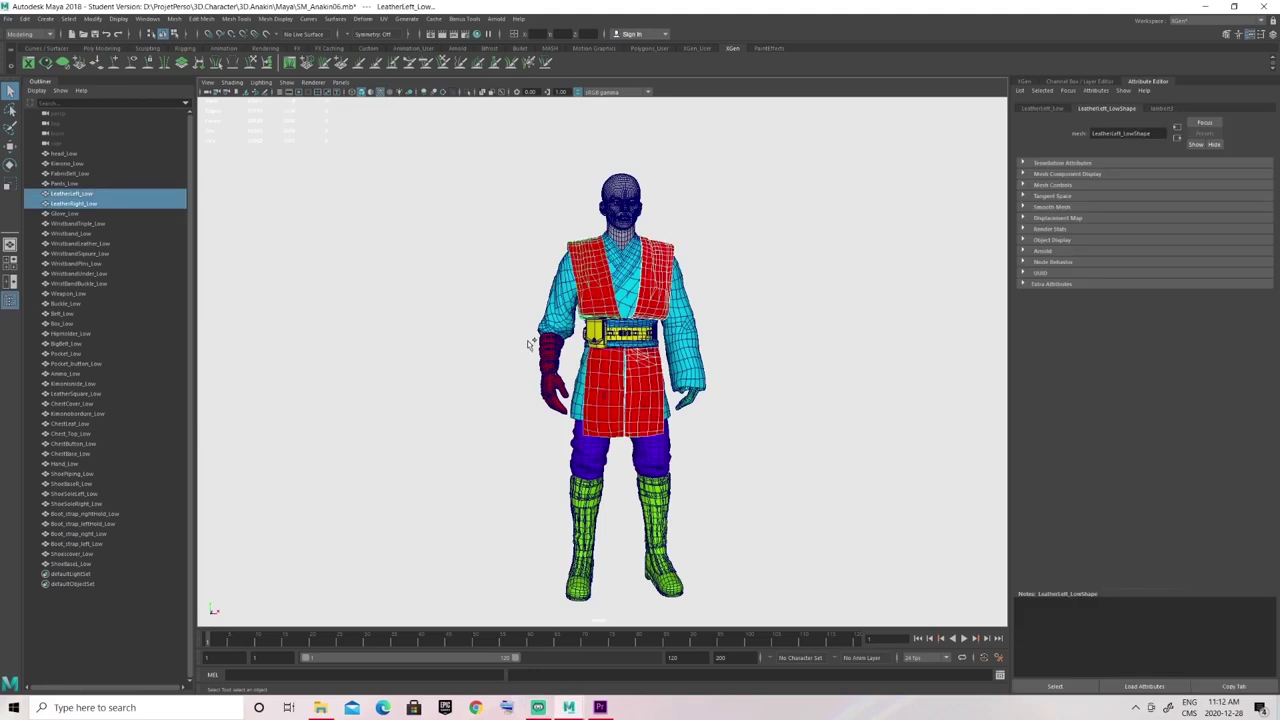
pyautogui.keyDown('shift'); pyautogui.moveTo(529, 341); pyautogui.dragTo(566, 429); pyautogui.keyUp('shift')
pyautogui.keyDown('shift'); pyautogui.click(570, 310); pyautogui.keyUp('shift')
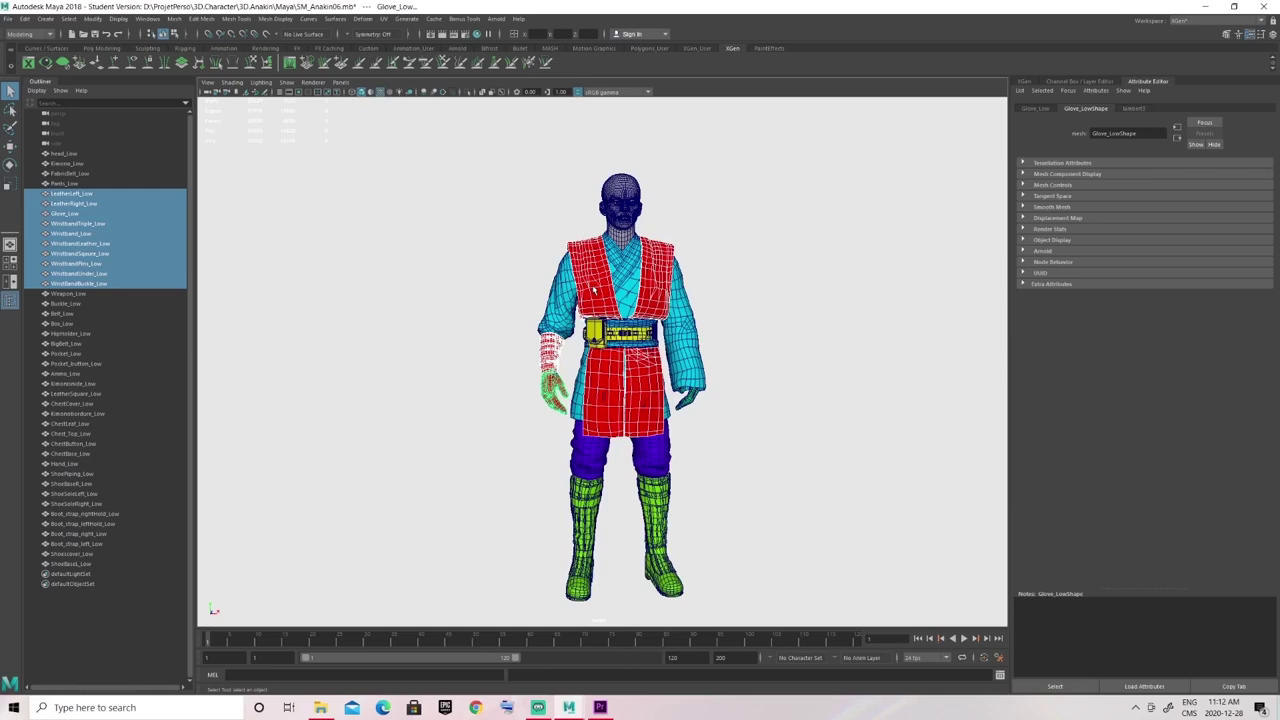
# Assign a new Lambert material to the selected leather, glove and wristband meshes
pyautogui.moveTo(594, 289); pyautogui.dragTo(606, 583, button='right')
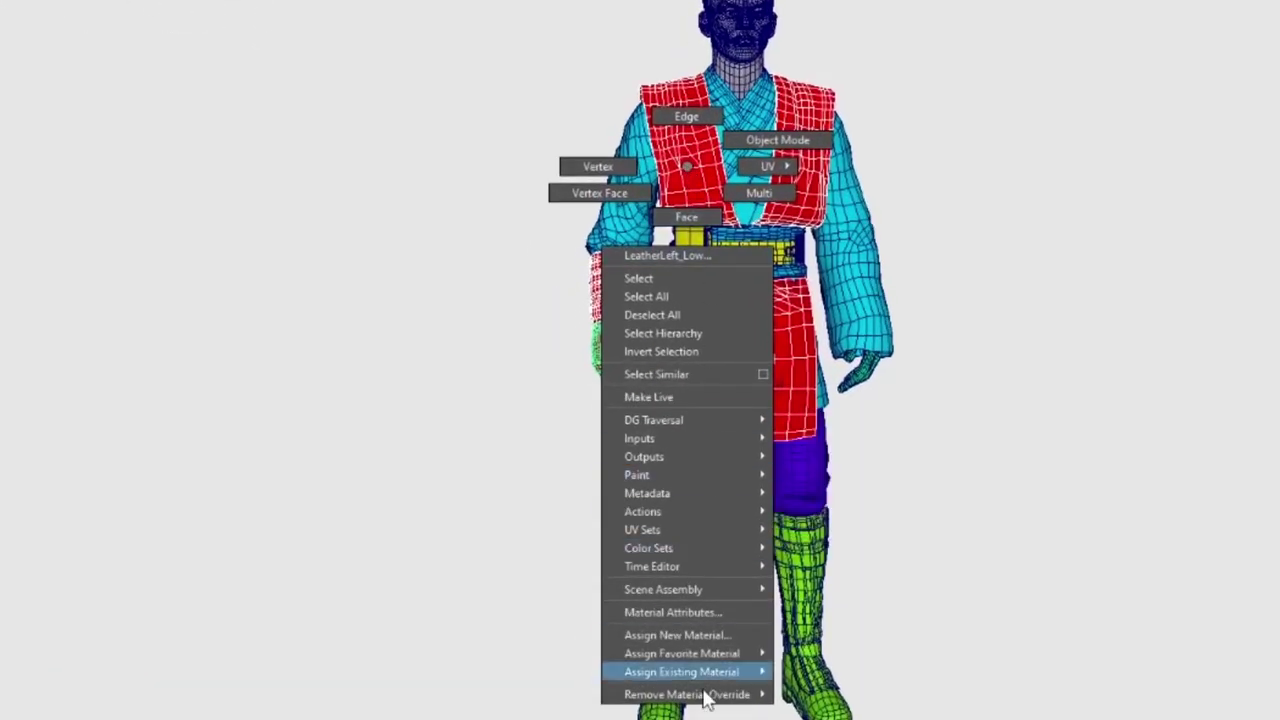
pyautogui.moveTo(705, 700); pyautogui.dragTo(697, 640, button='right')
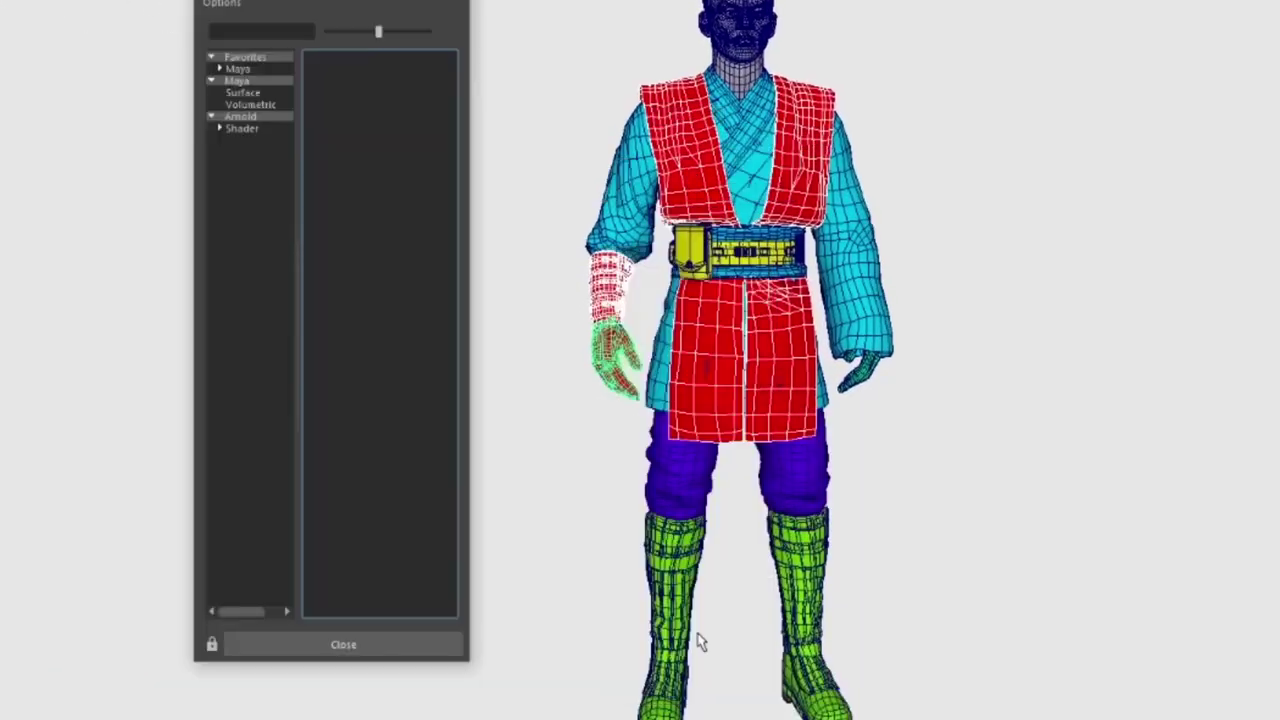
pyautogui.click(245, 123)
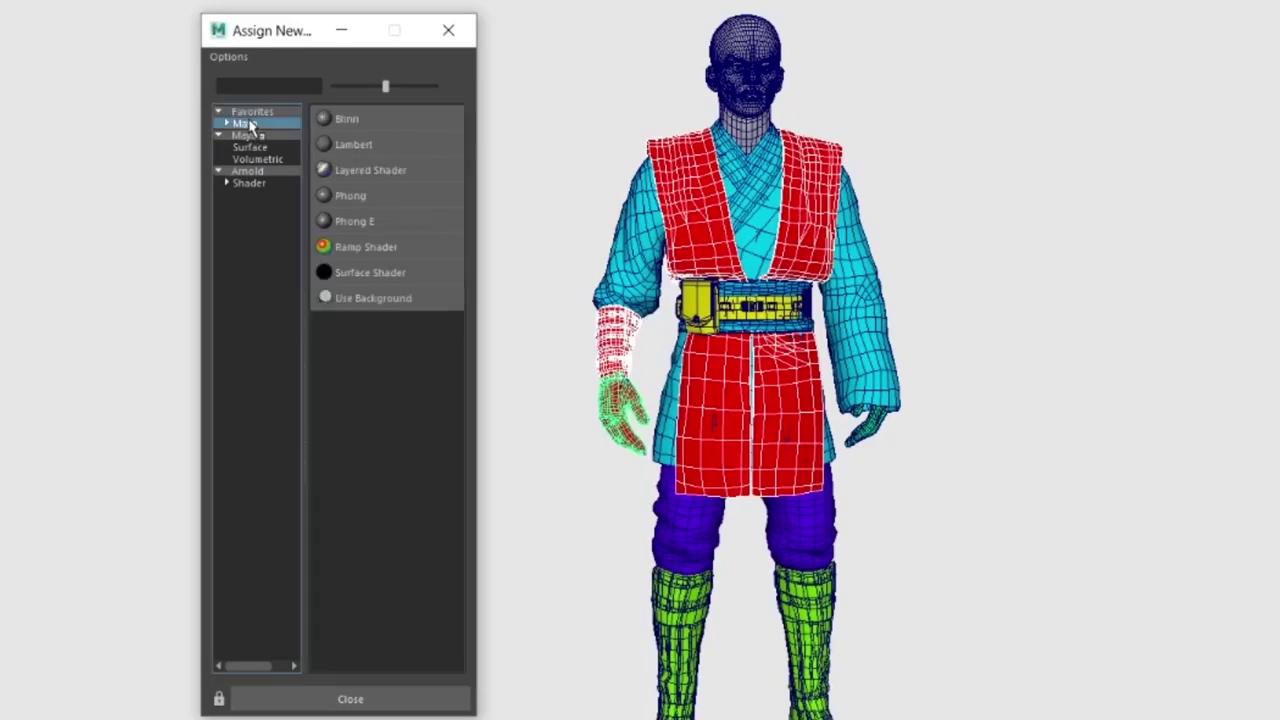
pyautogui.click(350, 145)
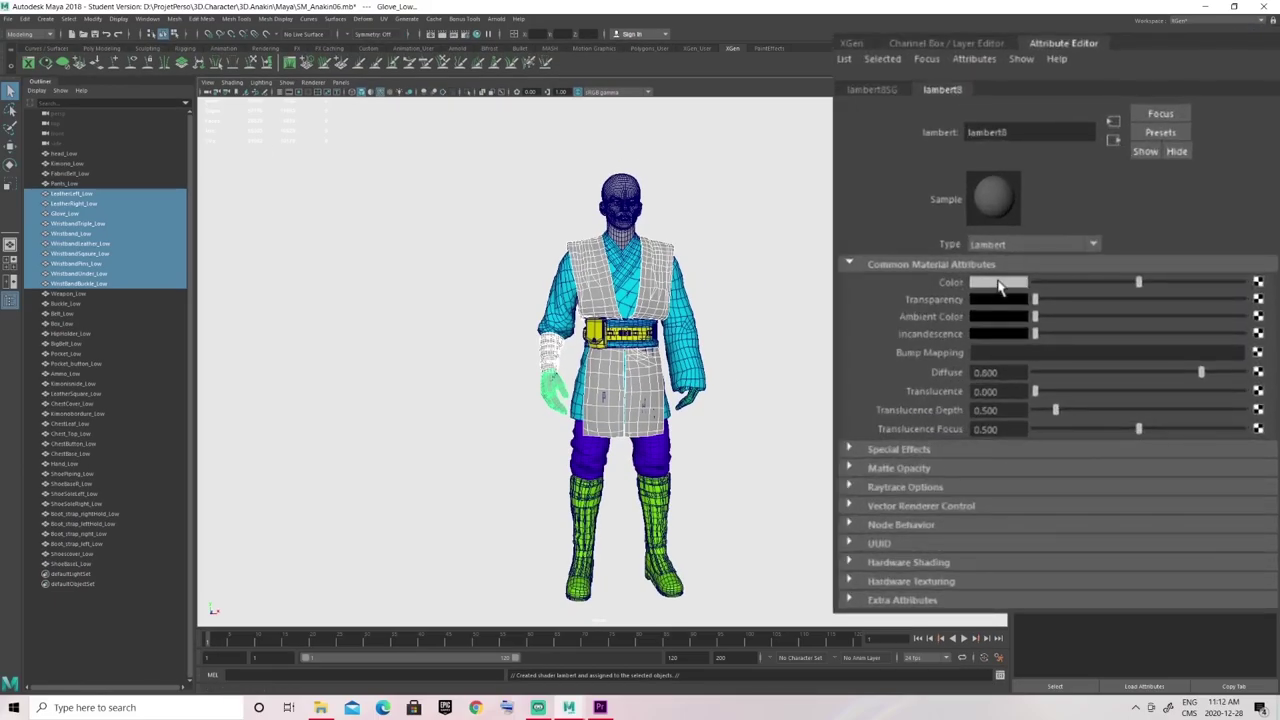
# Set the new Lambert material's colour to bright purple and rename the material SMT_Anakin
pyautogui.click(998, 283)
pyautogui.moveTo(928, 326); pyautogui.dragTo(1006, 365)
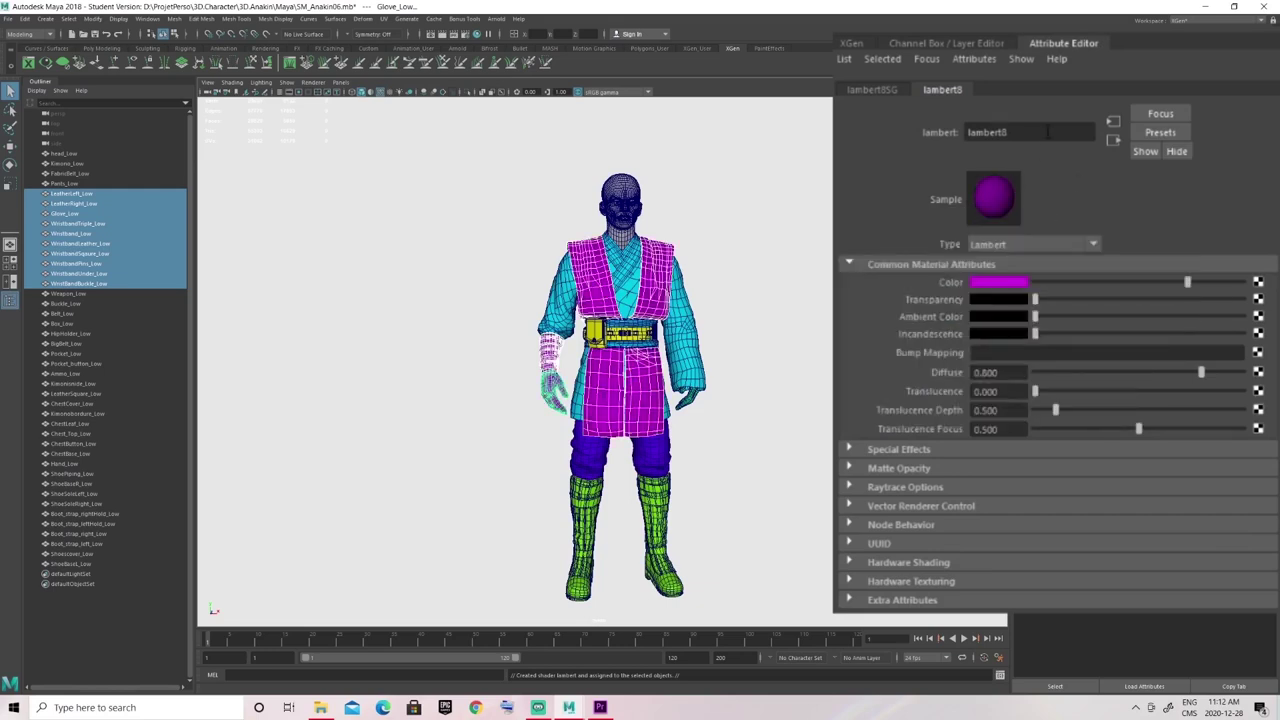
pyautogui.moveTo(1014, 132); pyautogui.dragTo(951, 131)
pyautogui.press('BackSpace')
pyautogui.write('SMT_Anakin')
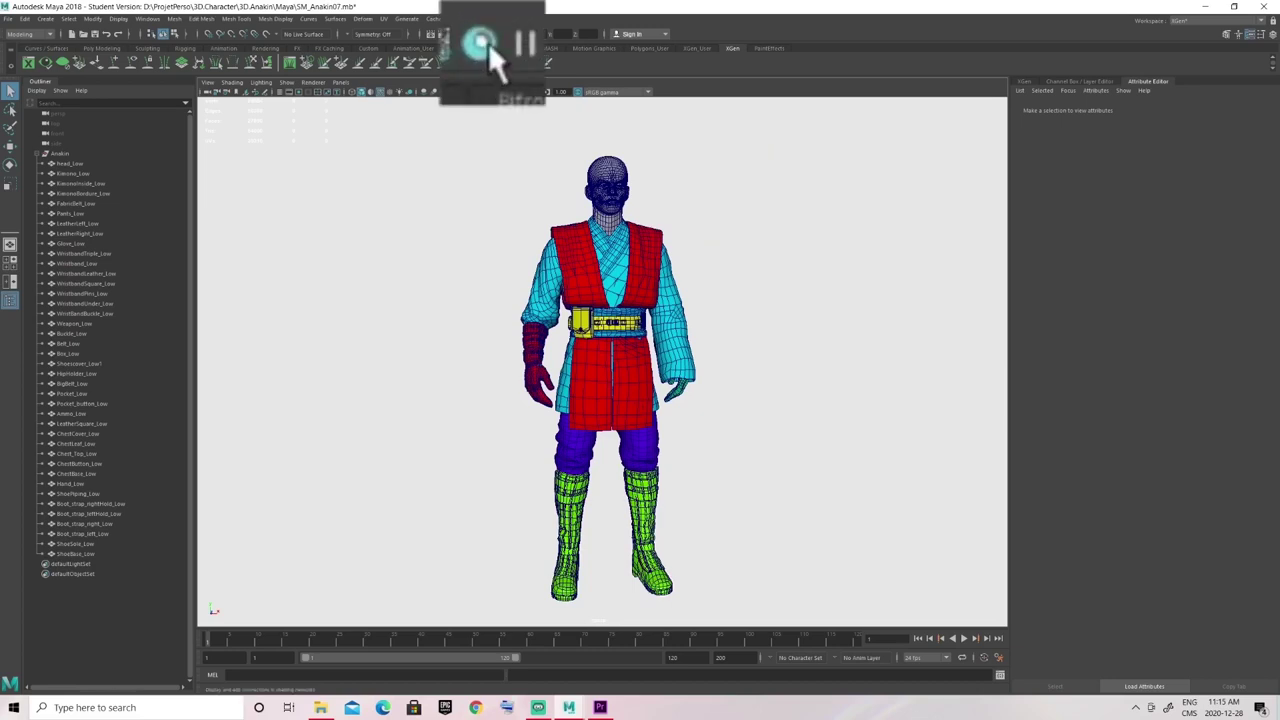
# Open the Hypershade and delete all unused material nodes from the scene
pyautogui.click(486, 40)
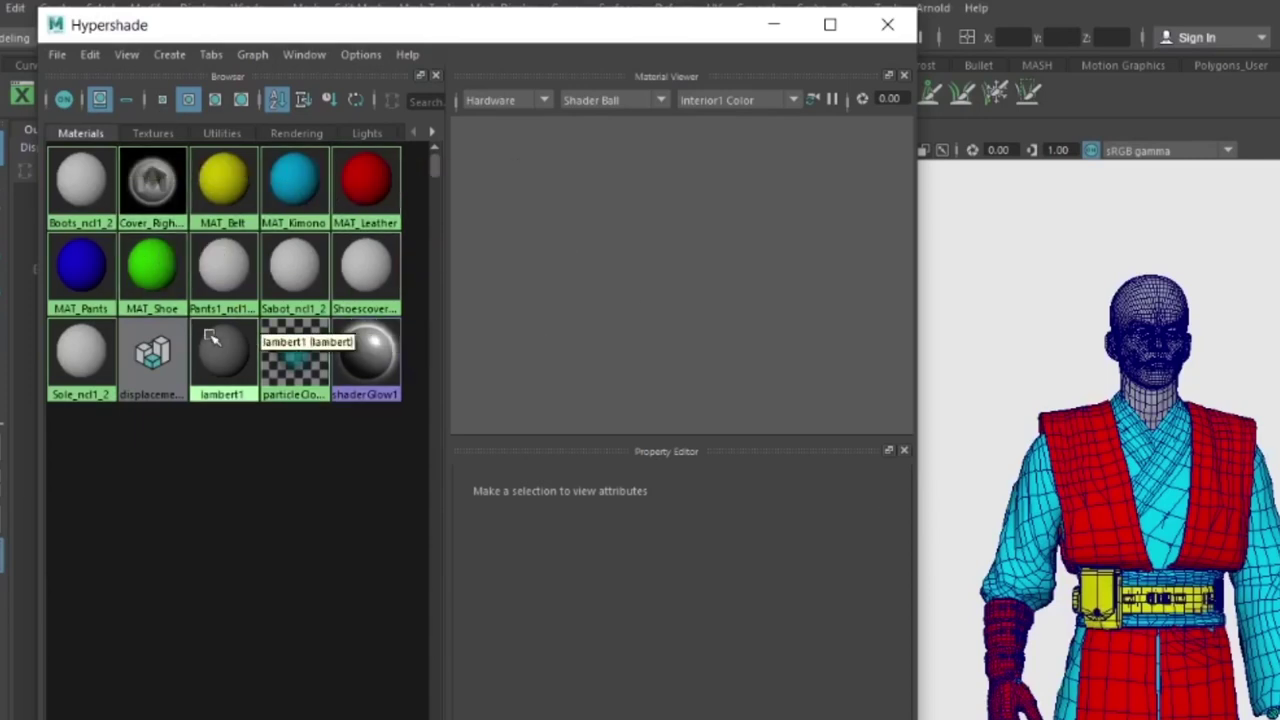
pyautogui.click(90, 55)
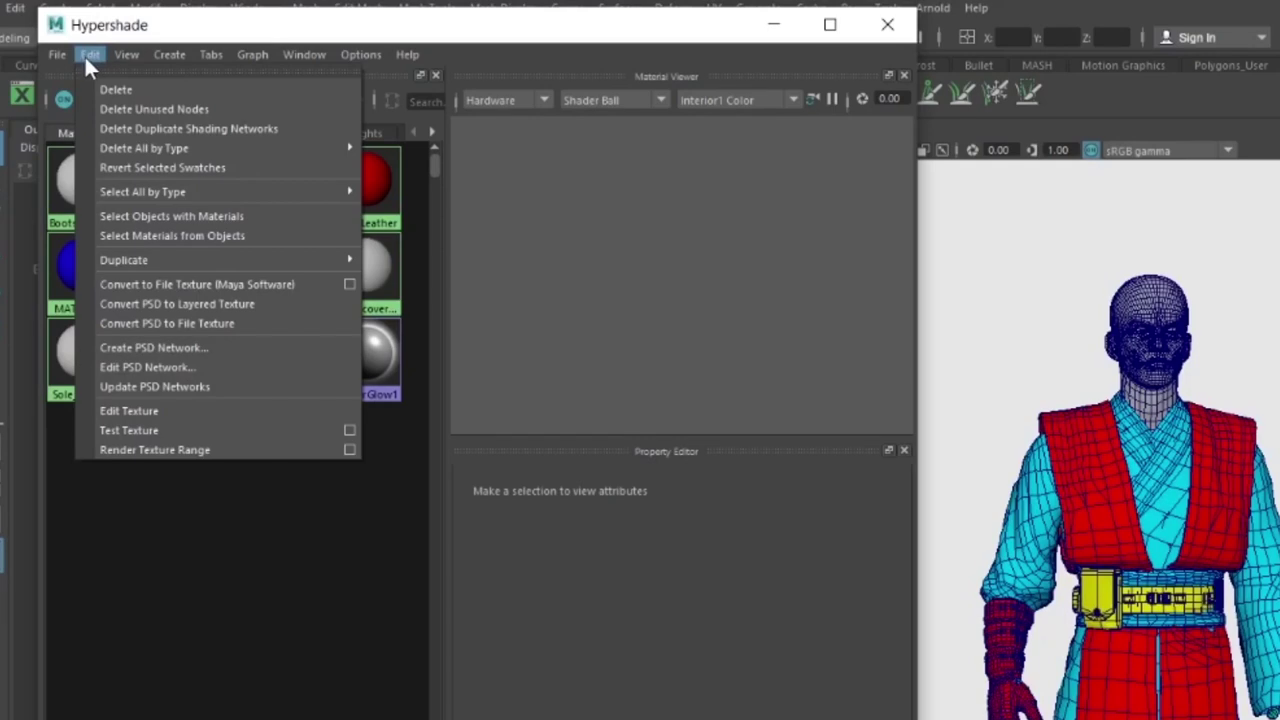
pyautogui.click(124, 112)
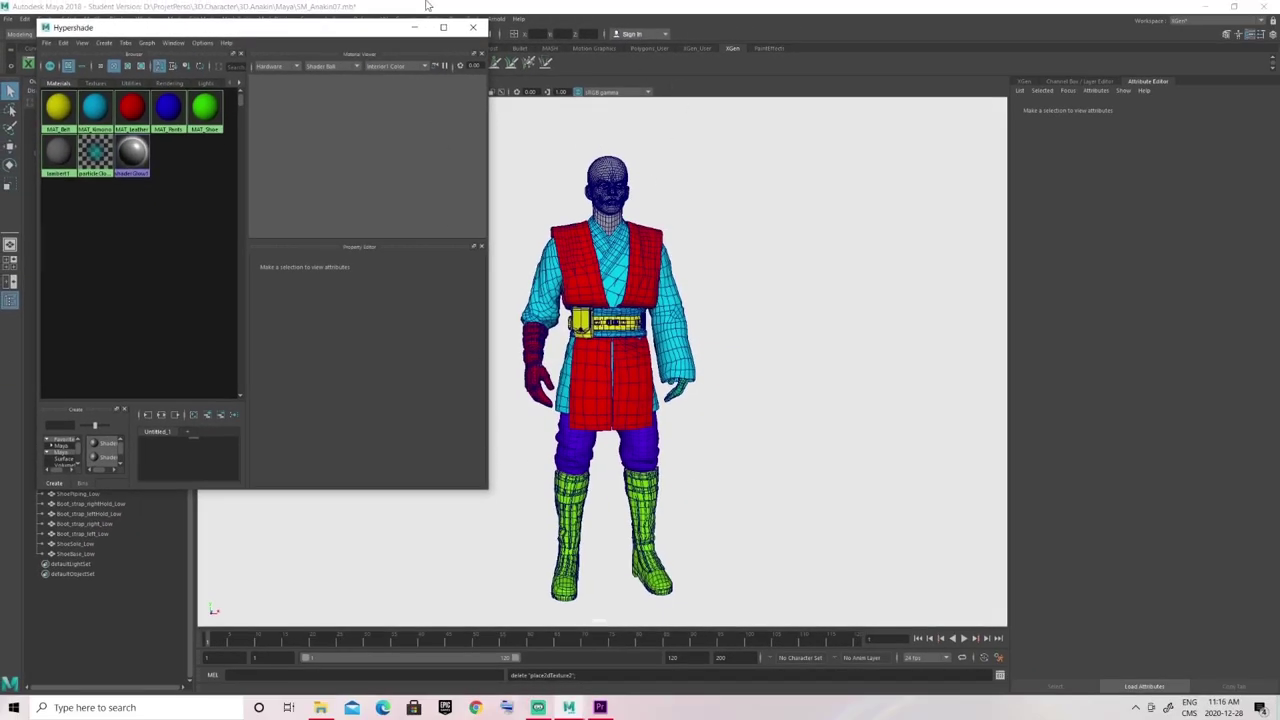
# Move the Hypershade aside and open the UV Editor, collapsing its toolkit and narrowing it to sit beside the character
pyautogui.moveTo(360, 37); pyautogui.dragTo(336, 73)
pyautogui.click(384, 20)
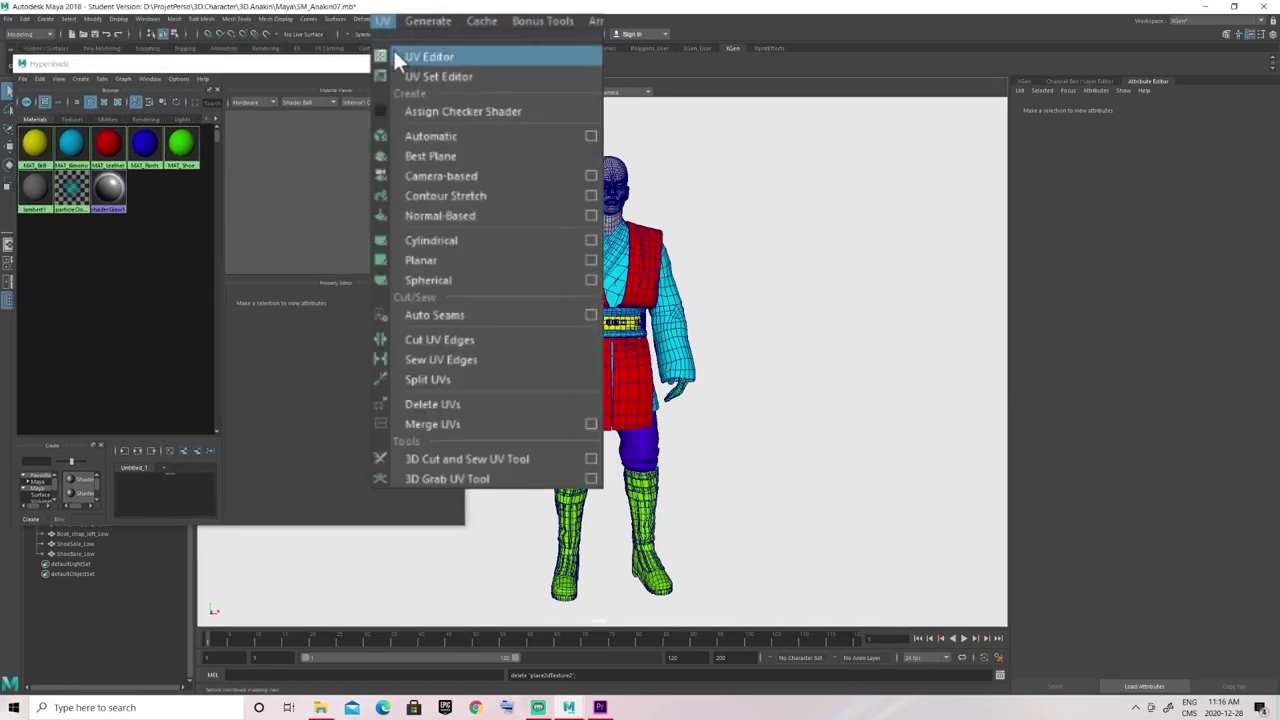
pyautogui.click(401, 53)
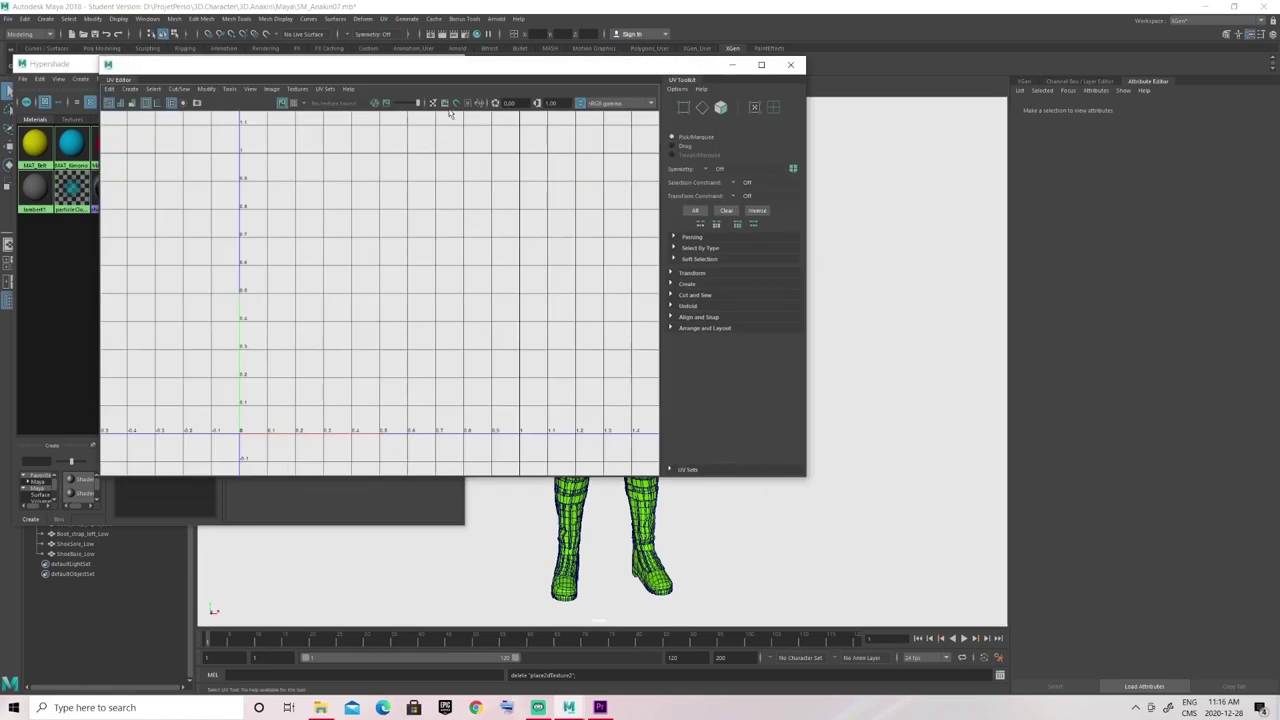
pyautogui.moveTo(401, 68); pyautogui.dragTo(750, 100)
pyautogui.click(1054, 113)
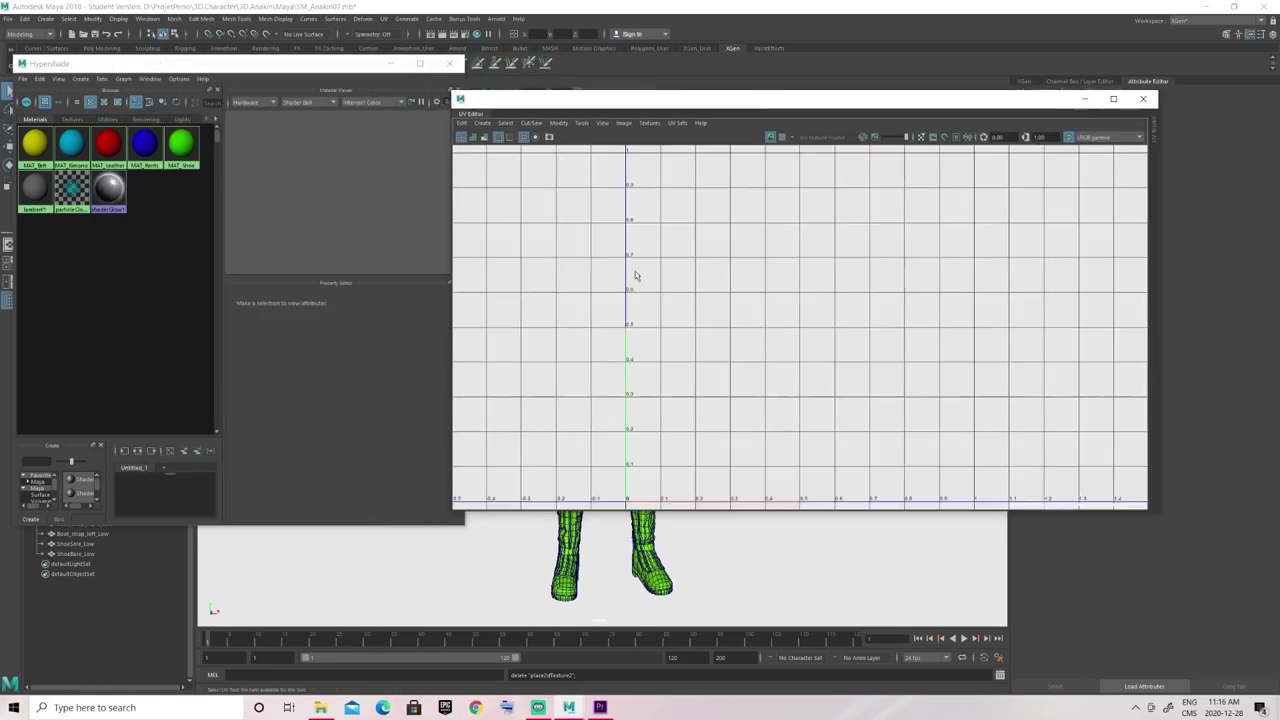
pyautogui.moveTo(453, 258); pyautogui.dragTo(789, 270)
pyautogui.scroll(1, 950, 301)
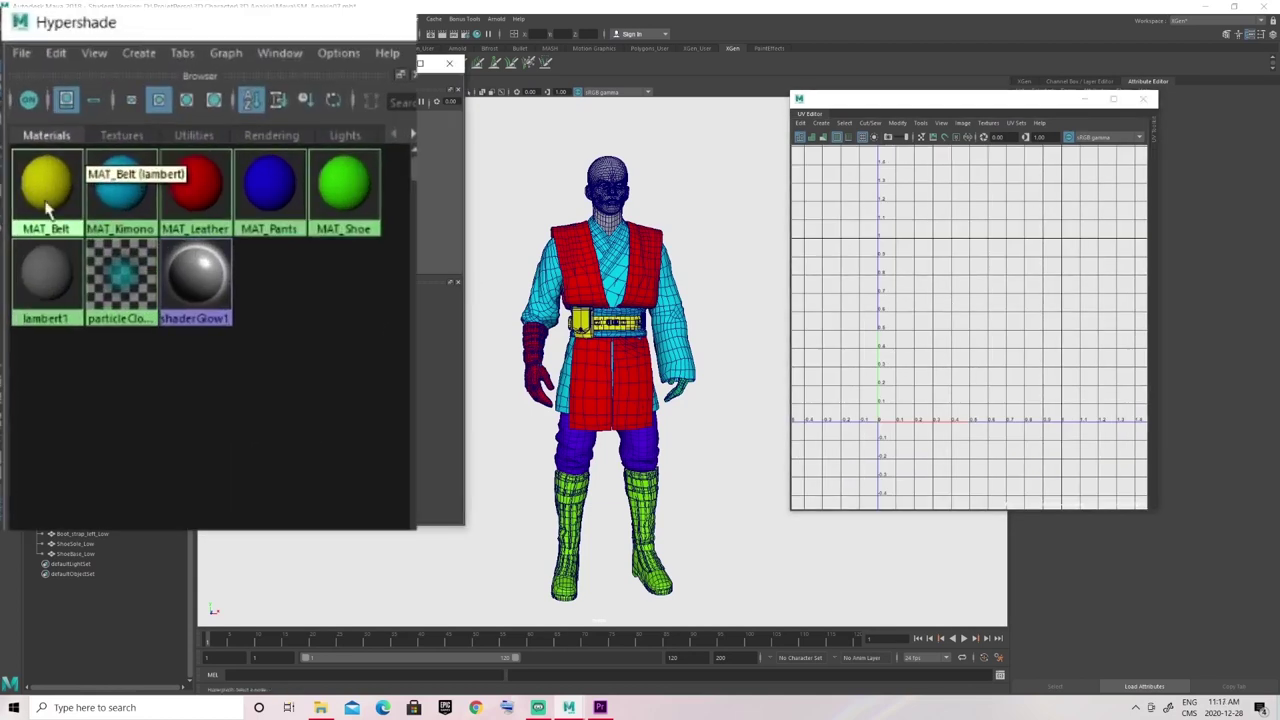
# Select all objects assigned to MAT_Belt and inspect the belt parts together with their UV layout
pyautogui.rightClick(45, 192)
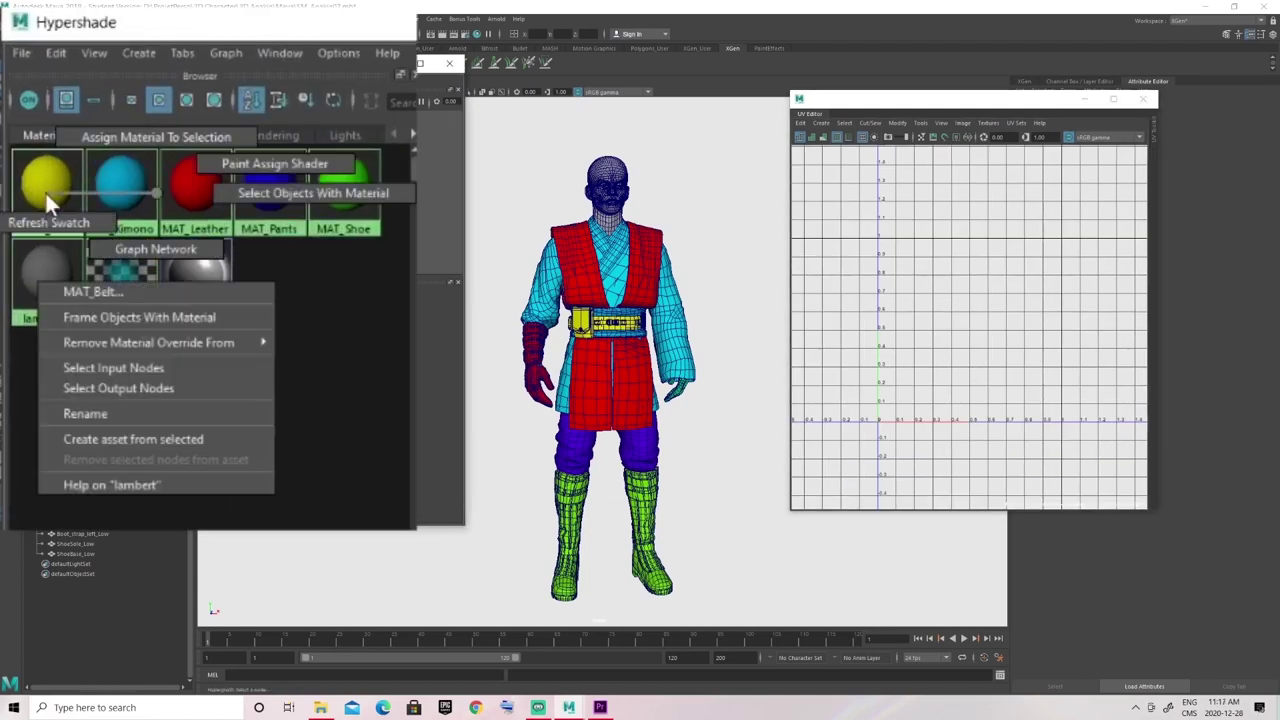
pyautogui.click(221, 199)
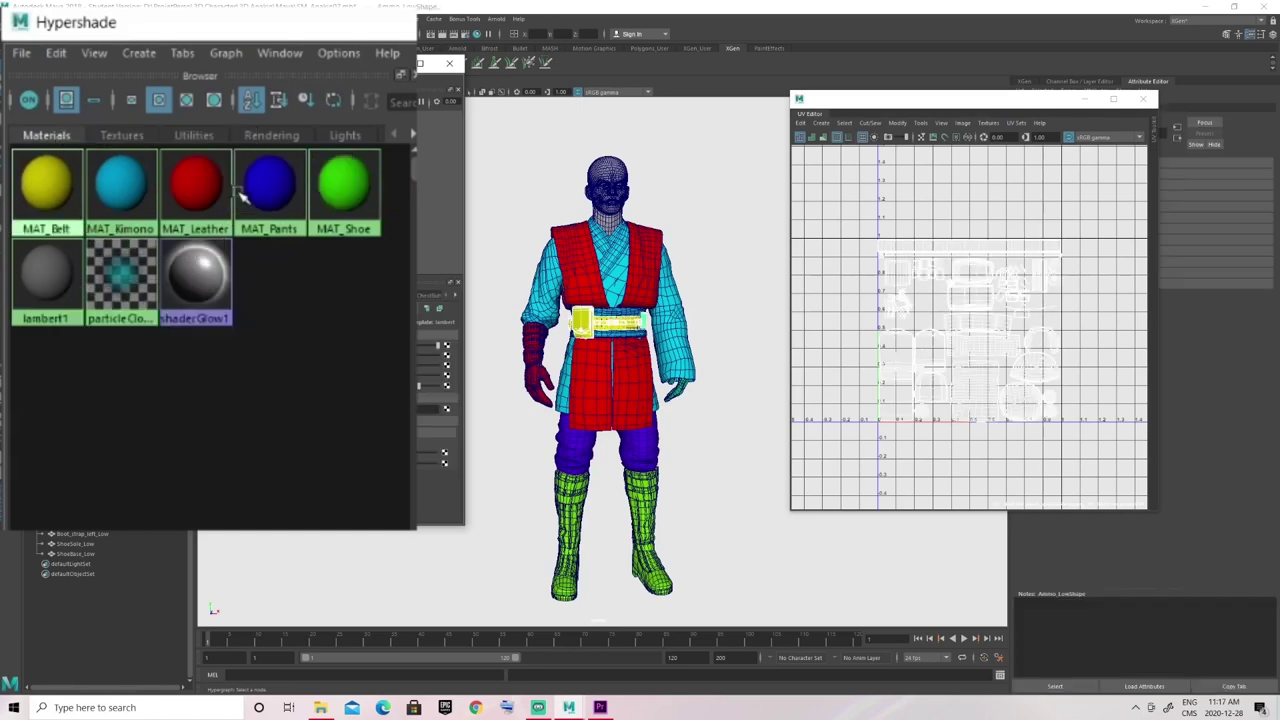
pyautogui.keyDown('alt'); pyautogui.moveTo(566, 318); pyautogui.dragTo(654, 309, button='right'); pyautogui.keyUp('alt')
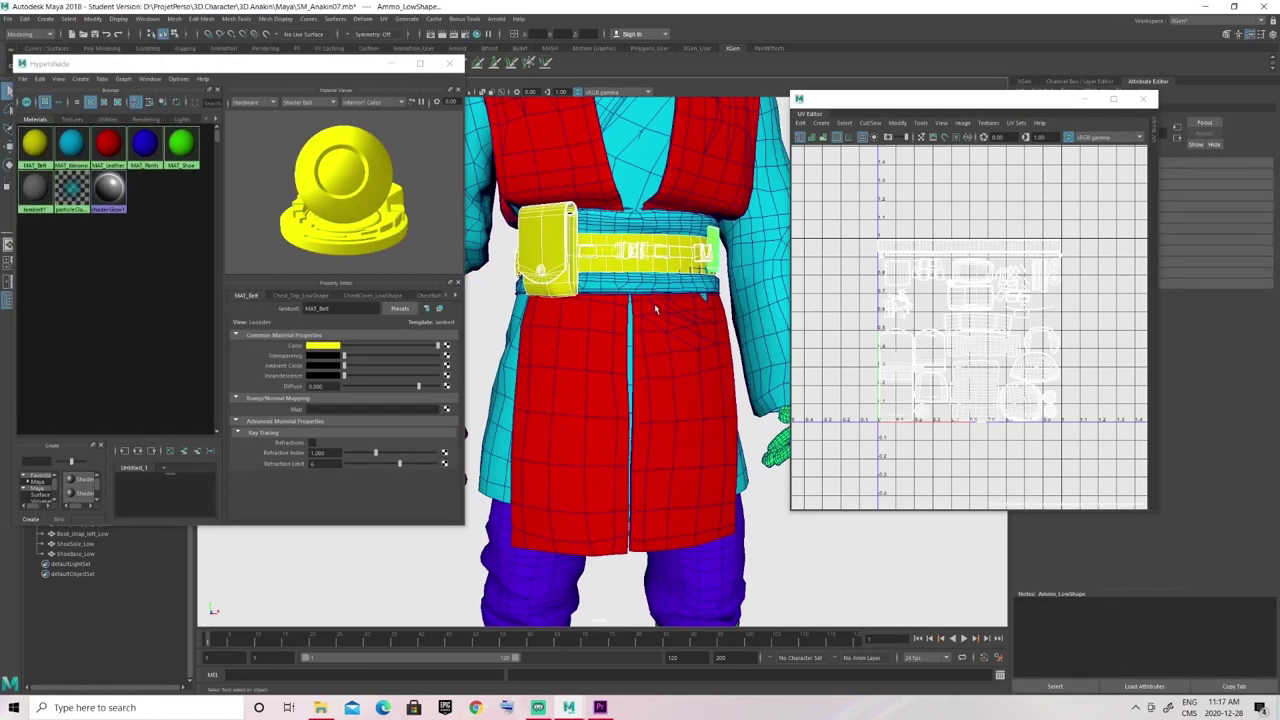
pyautogui.keyDown('alt'); pyautogui.moveTo(654, 309); pyautogui.dragTo(666, 391, button='middle'); pyautogui.keyUp('alt')
pyautogui.keyDown('alt'); pyautogui.moveTo(666, 391); pyautogui.dragTo(631, 343, button='right'); pyautogui.keyUp('alt')
pyautogui.keyDown('alt'); pyautogui.moveTo(631, 343); pyautogui.dragTo(647, 339, button='middle'); pyautogui.keyUp('alt')
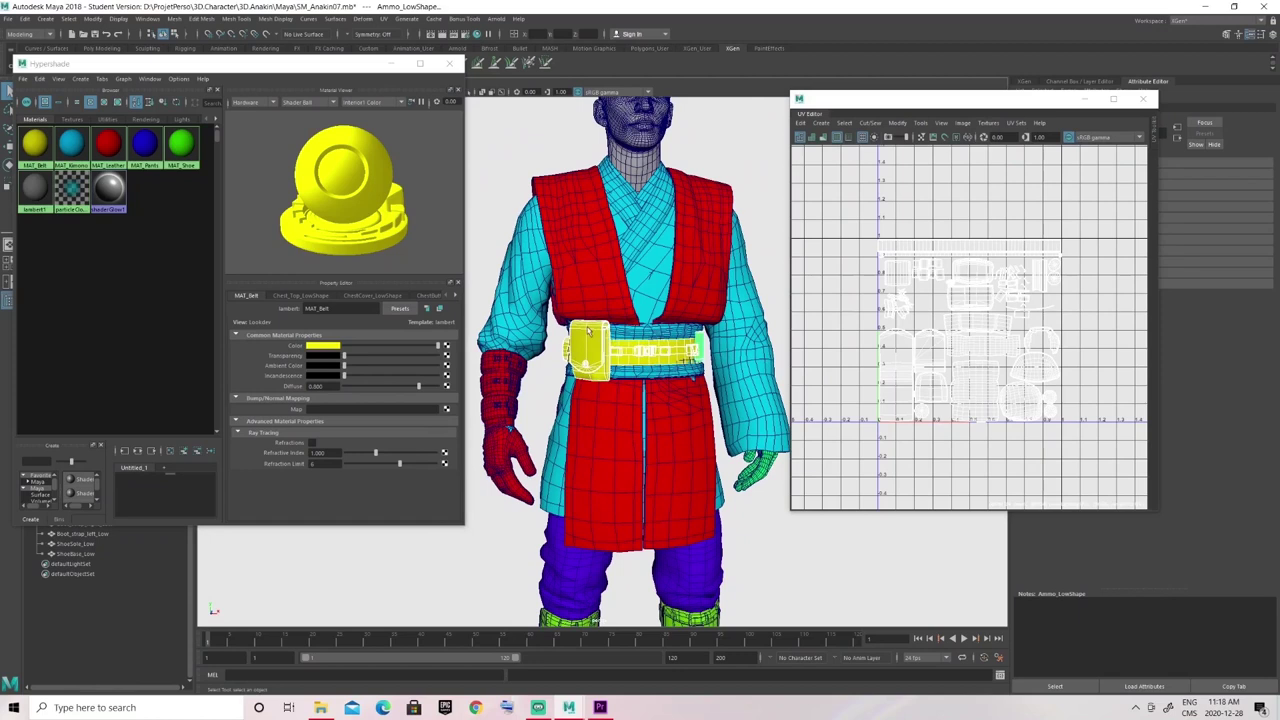
# Select the objects of the other materials in turn, including MAT_Shoe and MAT_Pants, to inspect each UV layout
pyautogui.moveTo(86, 150); pyautogui.dragTo(230, 146, button='right')
pyautogui.scroll(-3, 602, 362)
pyautogui.keyDown('alt'); pyautogui.moveTo(602, 400); pyautogui.dragTo(593, 342, button='middle'); pyautogui.keyUp('alt')
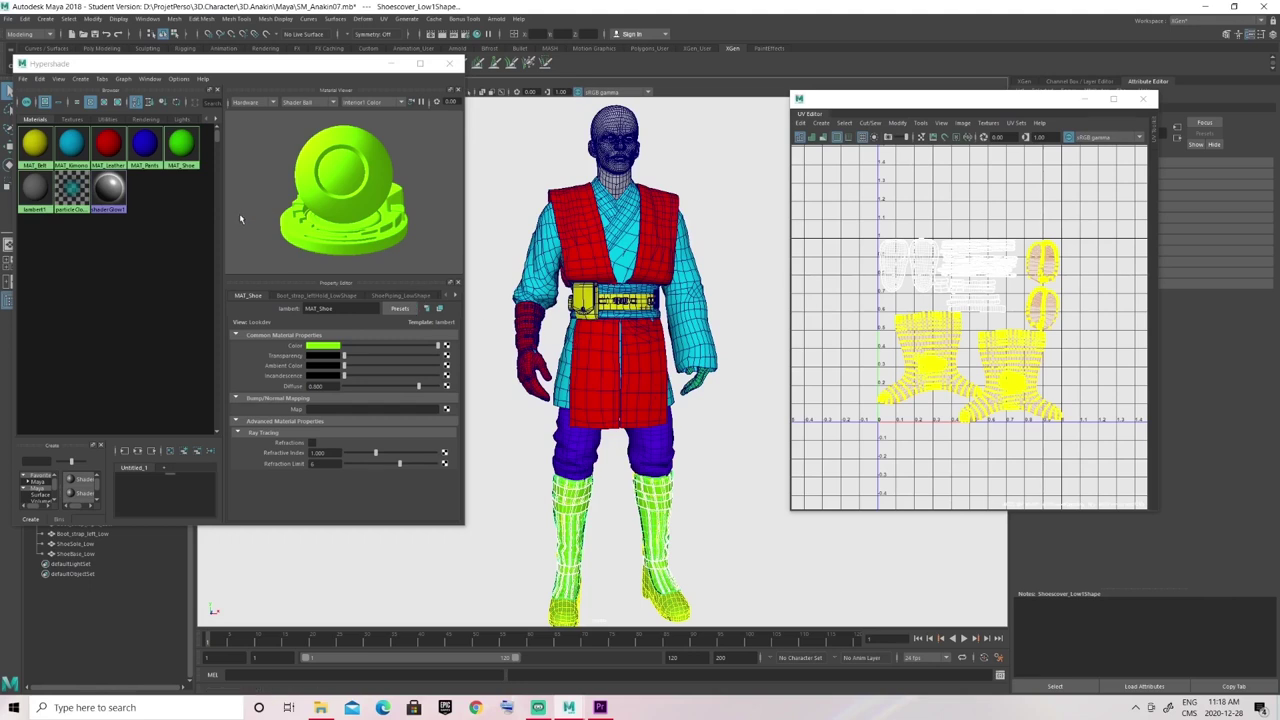
pyautogui.click(190, 228)
pyautogui.scroll(-2, 535, 277)
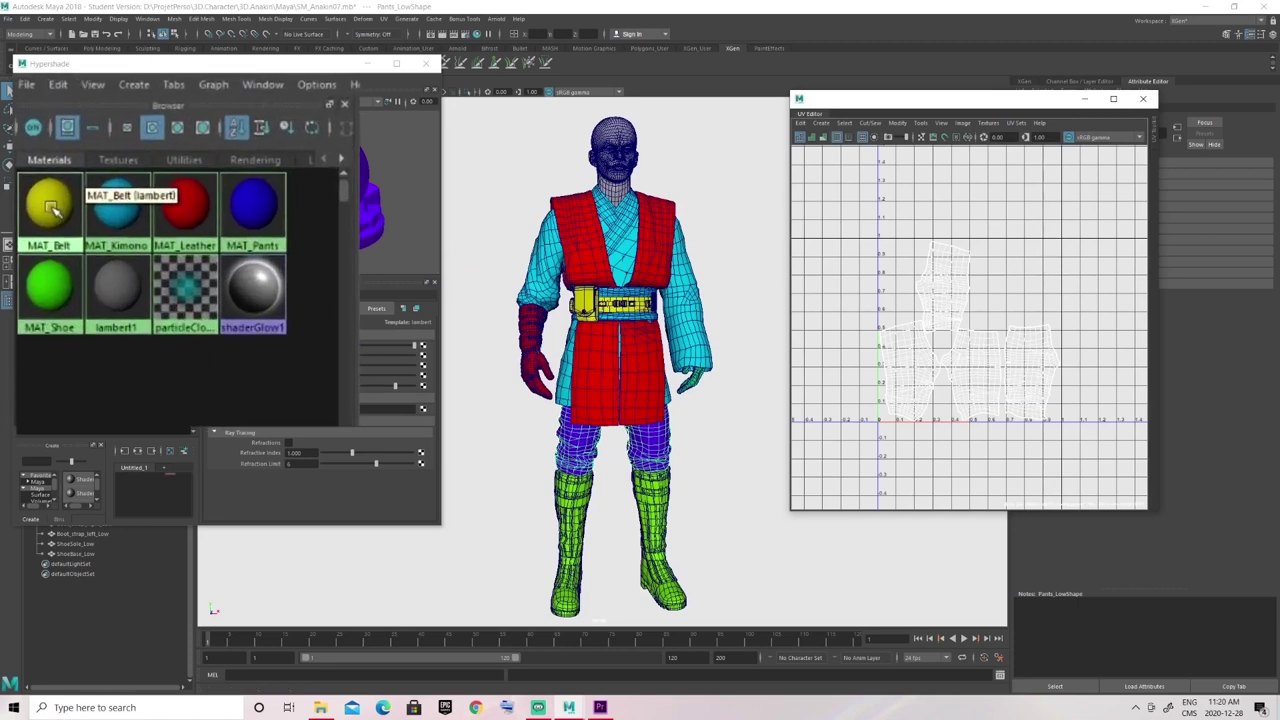
# Select all objects assigned to MAT_Belt again and enlarge the UV Editor to view their layout
pyautogui.rightClick(36, 147)
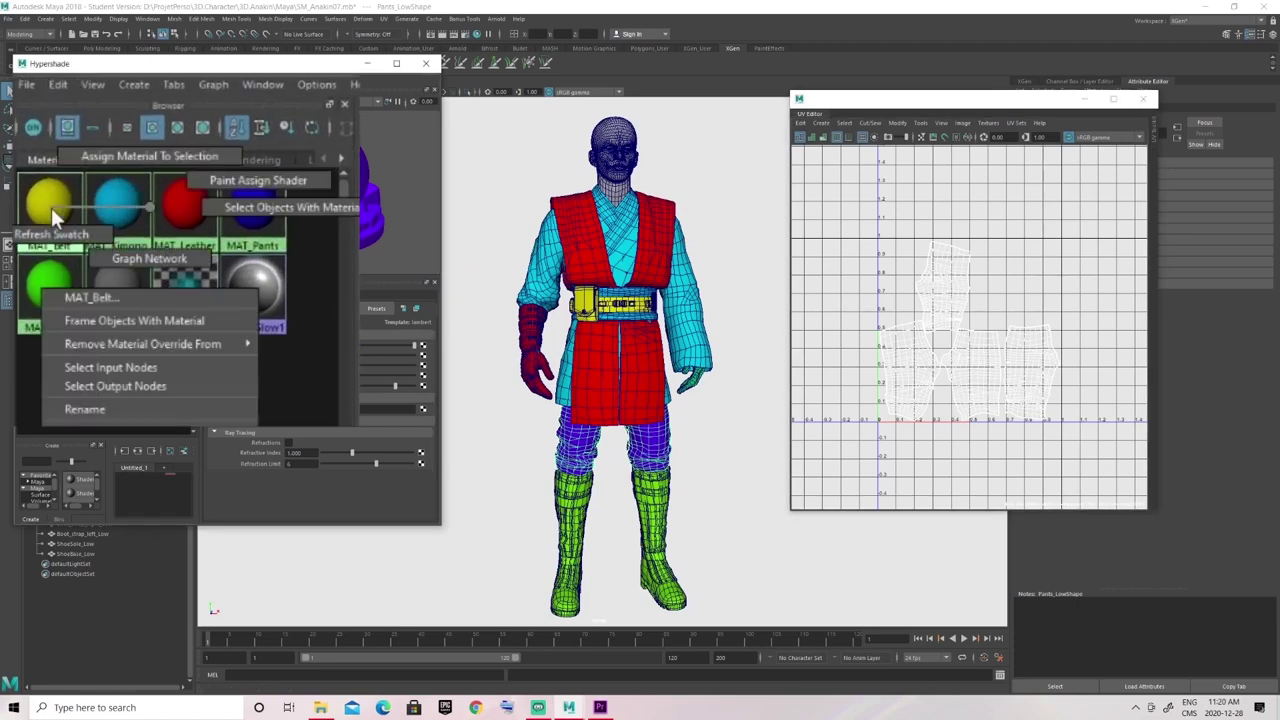
pyautogui.click(271, 211)
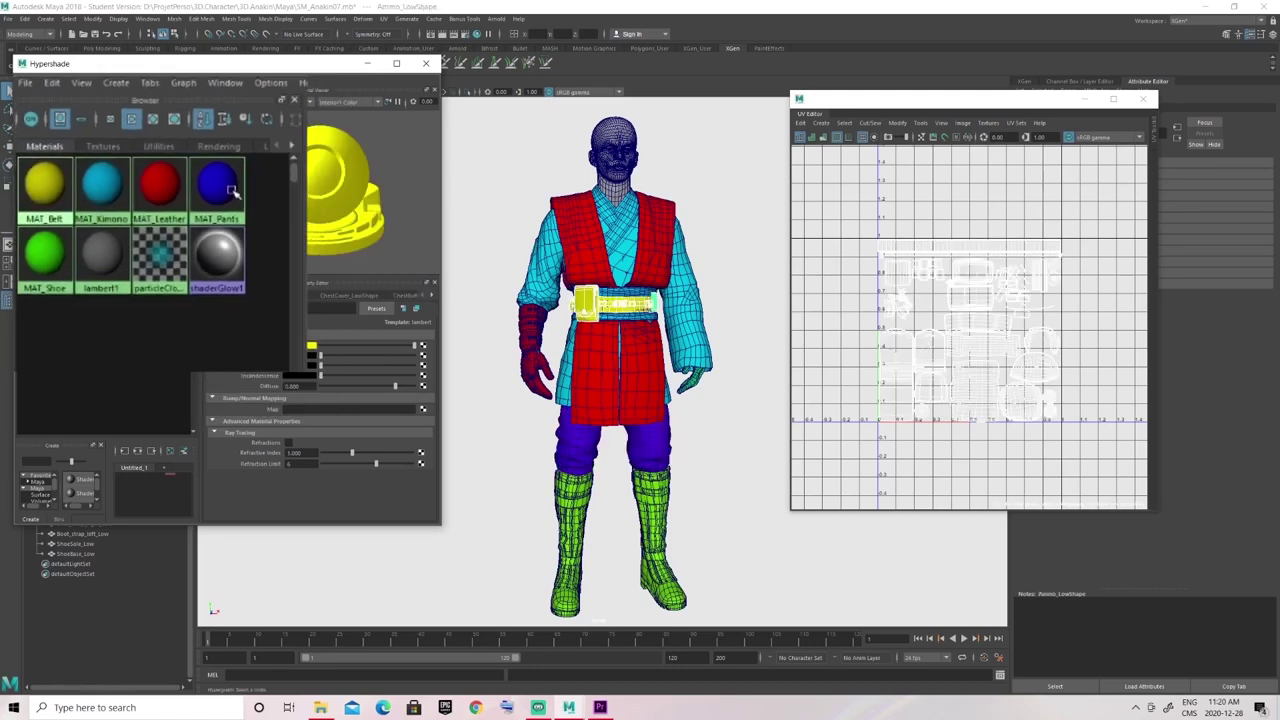
pyautogui.moveTo(980, 102); pyautogui.dragTo(825, 72)
pyautogui.moveTo(1004, 486); pyautogui.dragTo(1236, 611)
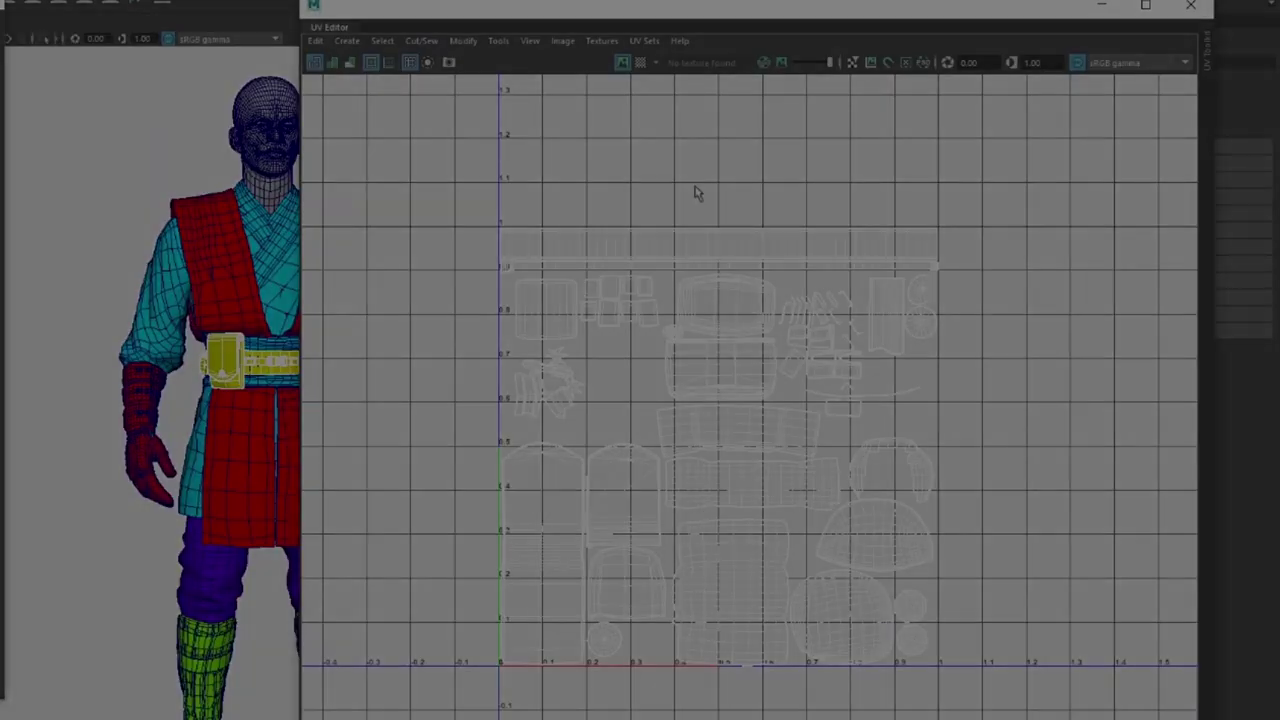
# Select all belt UV shells in shell selection mode and display the checker map in the UV Editor
pyautogui.click(527, 12)
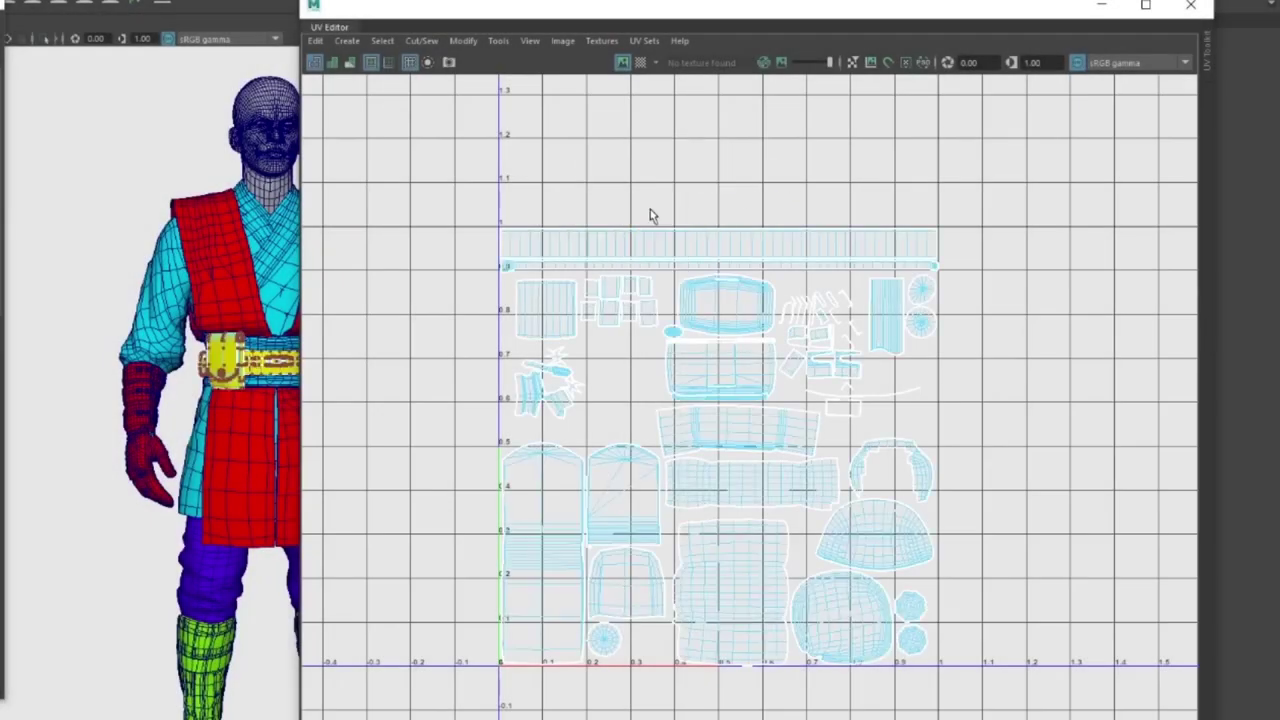
pyautogui.moveTo(671, 189); pyautogui.dragTo(631, 166, button='right')
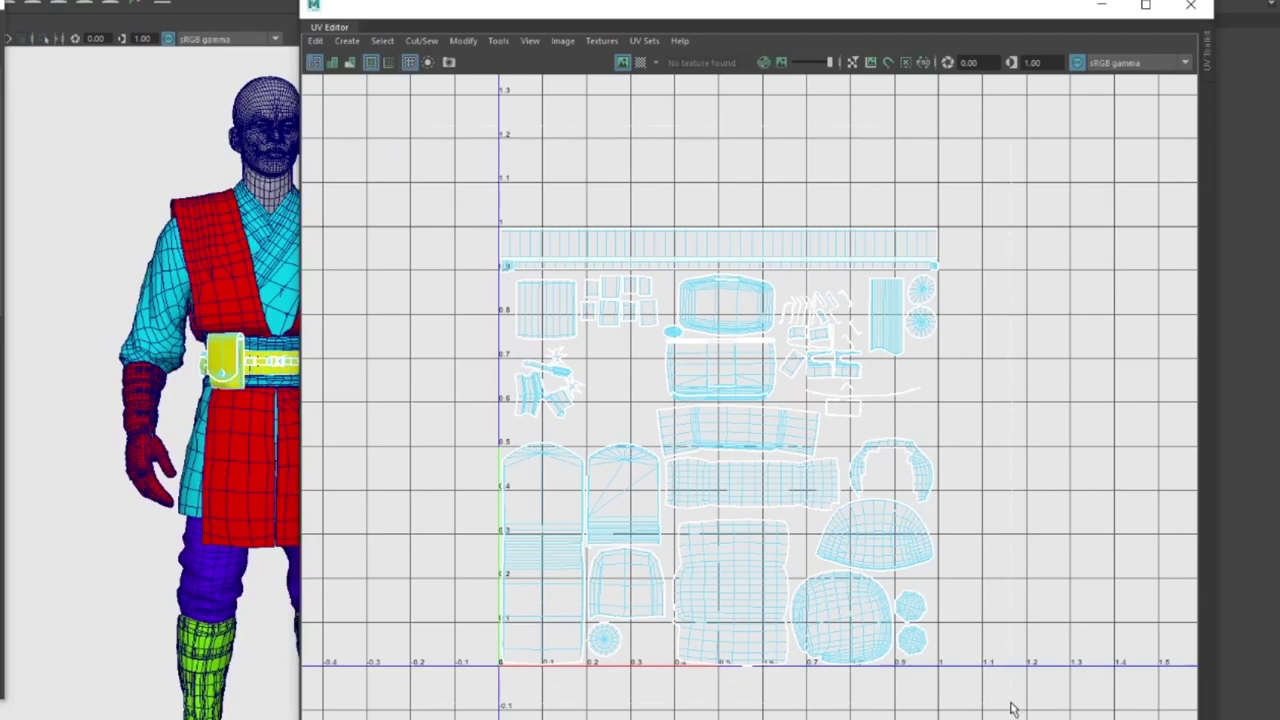
pyautogui.moveTo(1011, 703); pyautogui.dragTo(1012, 716)
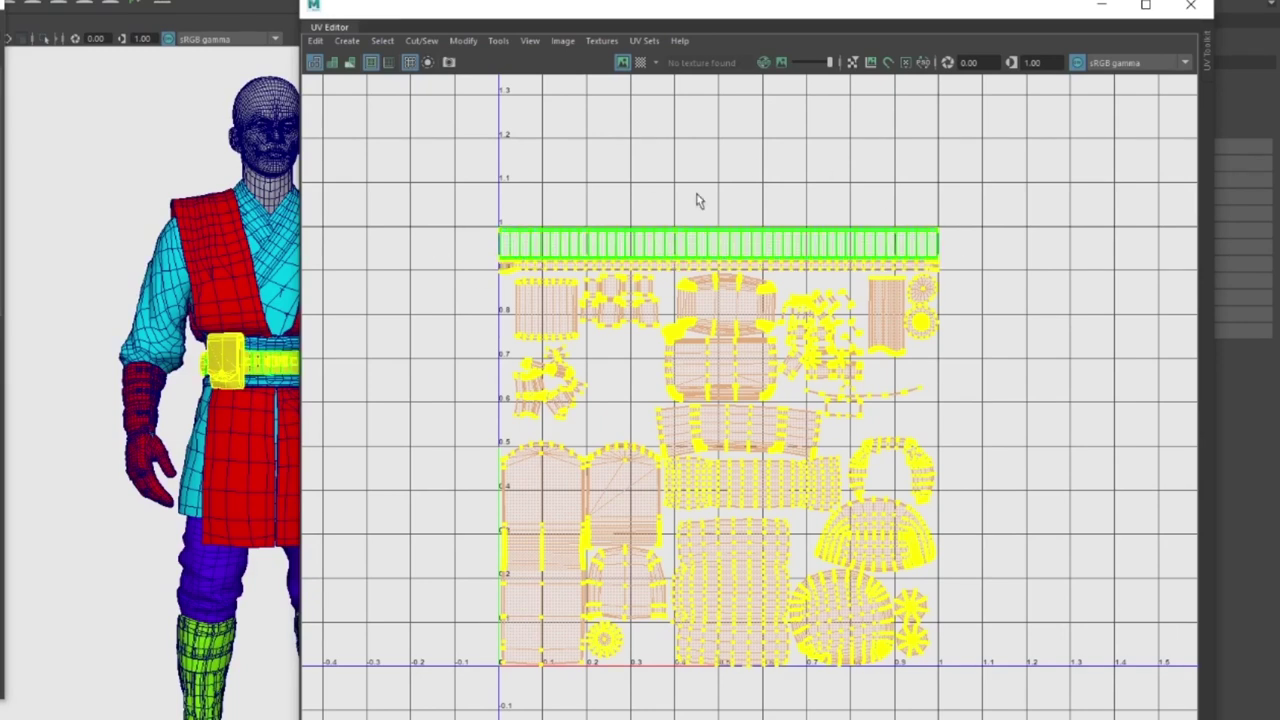
pyautogui.click(641, 63)
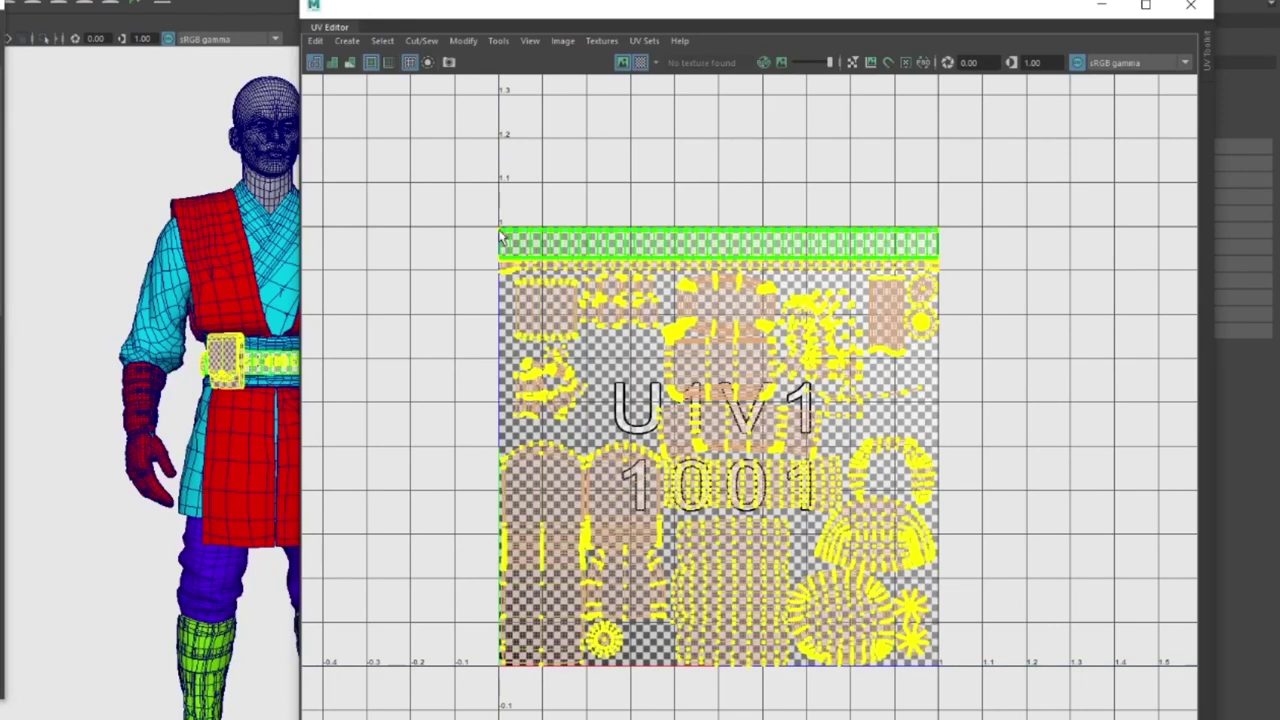
# Move the long belt strip shell slightly upward so it crosses from UV tile 1001 into tile 1011
pyautogui.click(723, 250)
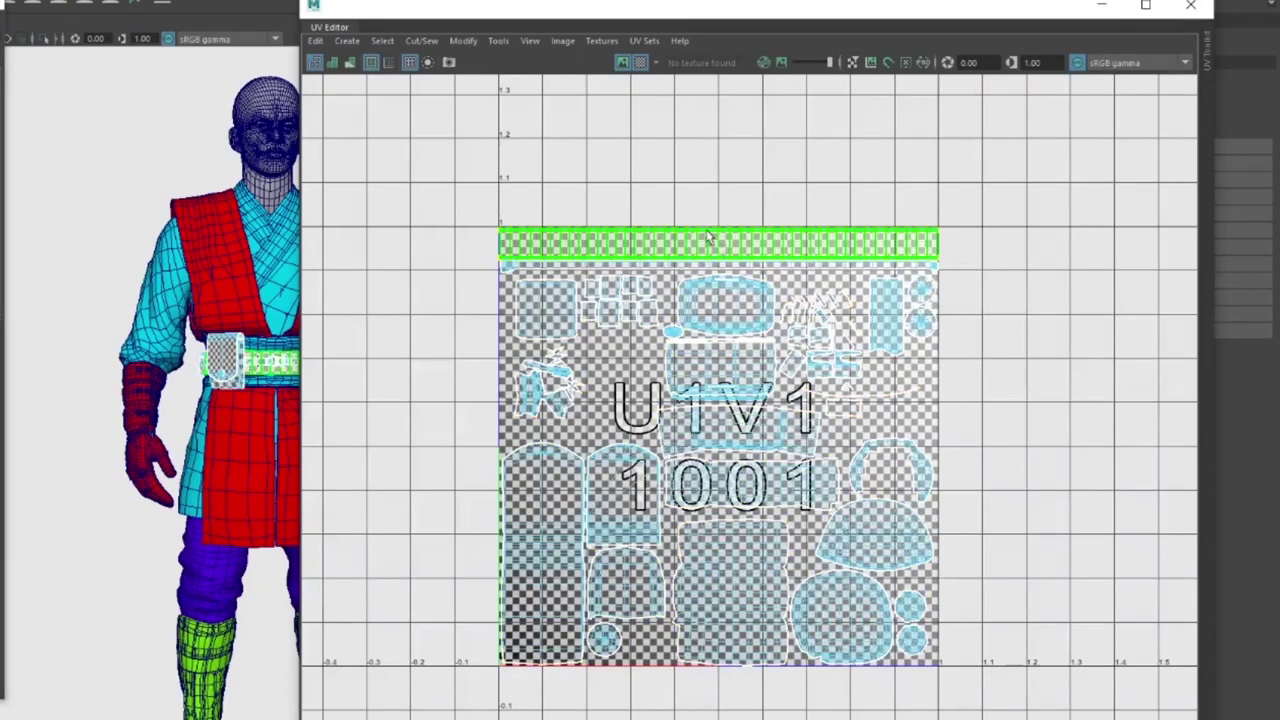
pyautogui.press('w')
pyautogui.moveTo(723, 217); pyautogui.dragTo(723, 208)
pyautogui.keyDown('alt'); pyautogui.moveTo(741, 188); pyautogui.dragTo(708, 283, button='middle'); pyautogui.keyUp('alt')
pyautogui.keyDown('alt'); pyautogui.moveTo(708, 283); pyautogui.dragTo(566, 240, button='right'); pyautogui.keyUp('alt')
pyautogui.keyDown('alt'); pyautogui.moveTo(798, 157); pyautogui.dragTo(774, 260, button='middle'); pyautogui.keyUp('alt')
pyautogui.keyDown('alt'); pyautogui.moveTo(774, 260); pyautogui.dragTo(706, 211, button='right'); pyautogui.keyUp('alt')
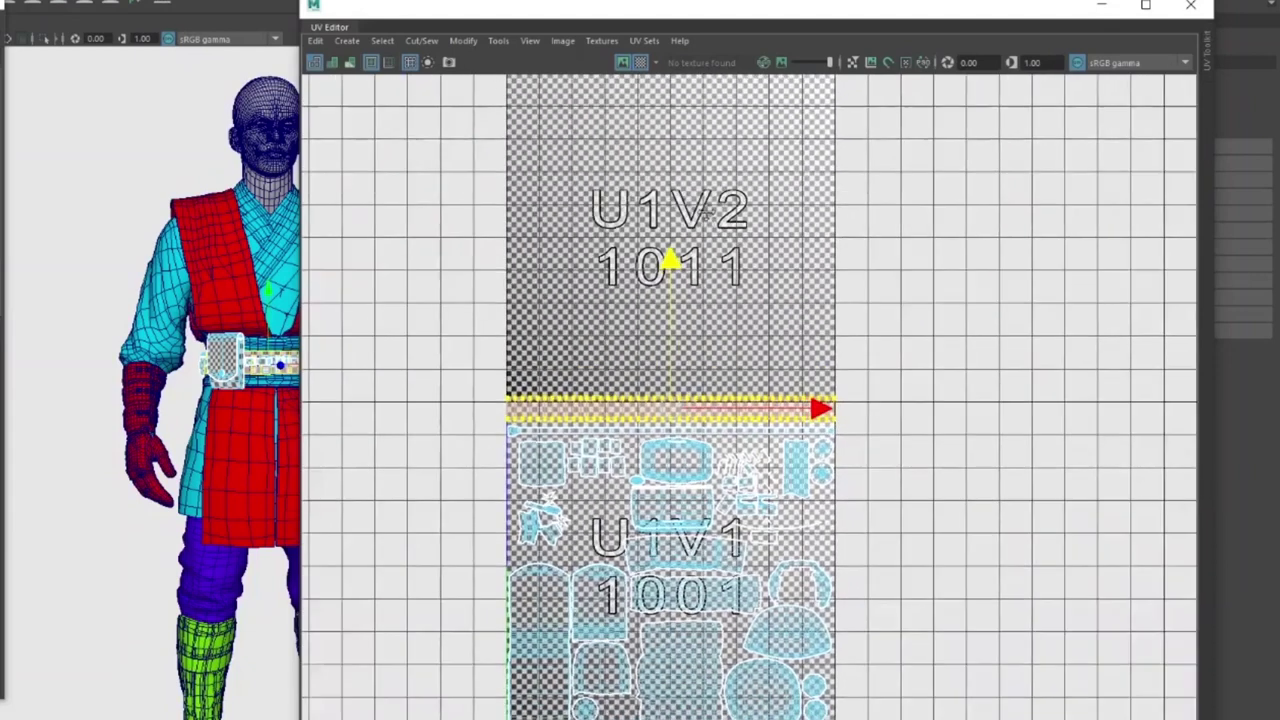
pyautogui.keyDown('alt'); pyautogui.moveTo(704, 212); pyautogui.dragTo(694, 242, button='middle'); pyautogui.keyUp('alt')
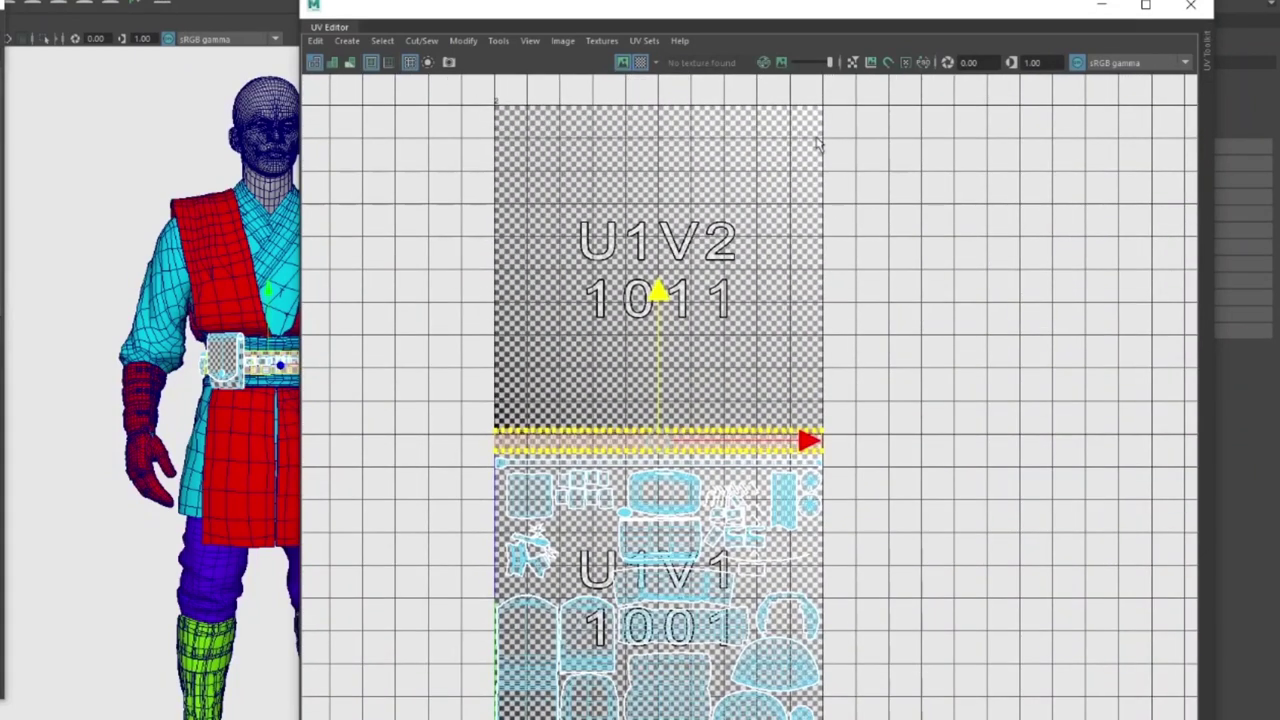
# Examine where the belt strip shell crosses the boundary between UV tiles 1001 and 1011
pyautogui.click(816, 432)
pyautogui.click(600, 458)
pyautogui.click(500, 440)
pyautogui.scroll(3, 997, 333)
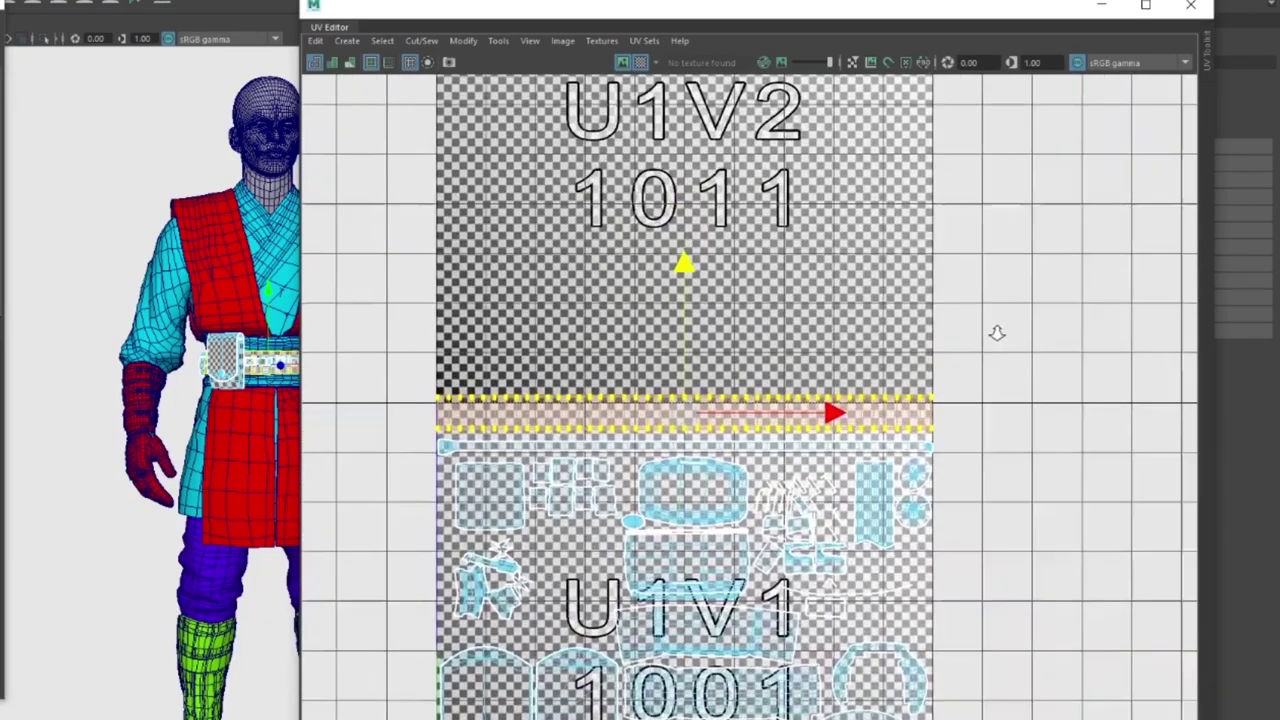
pyautogui.scroll(1, 997, 333)
pyautogui.keyDown('alt'); pyautogui.moveTo(800, 357); pyautogui.dragTo(821, 272, button='middle'); pyautogui.keyUp('alt')
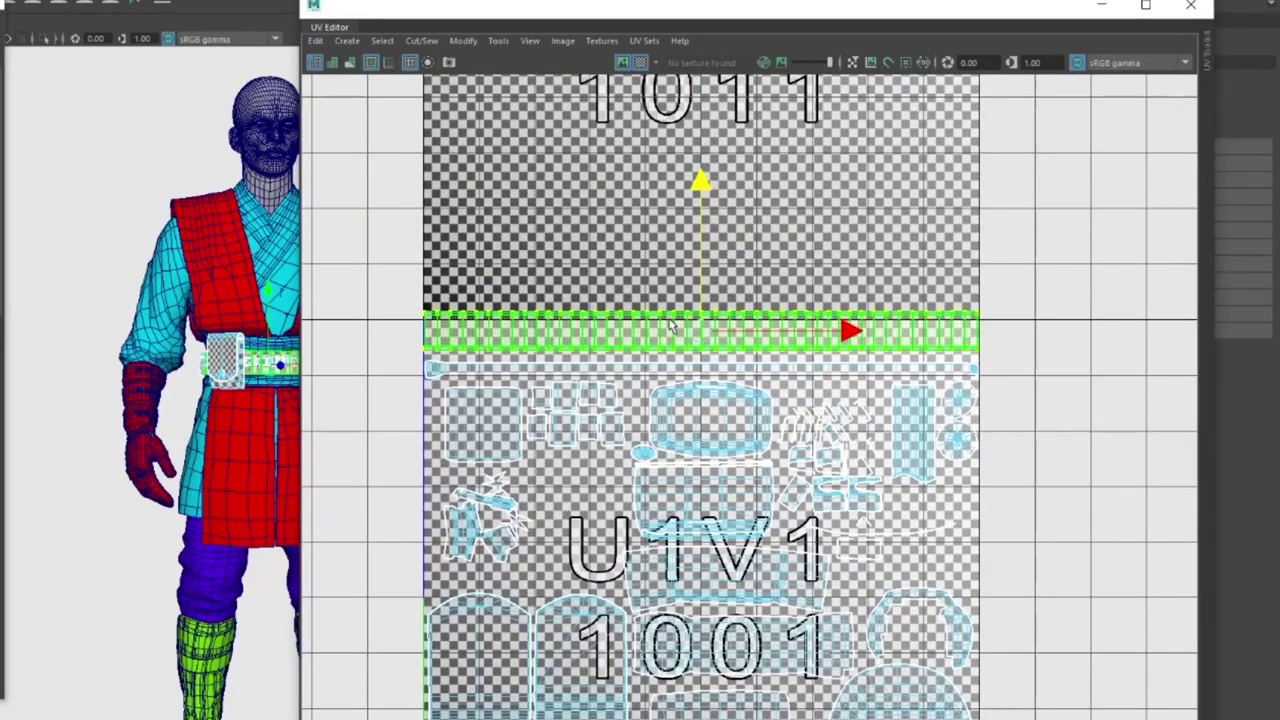
pyautogui.scroll(2, 612, 325)
pyautogui.keyDown('alt'); pyautogui.moveTo(631, 312); pyautogui.dragTo(665, 310, button='middle'); pyautogui.keyUp('alt')
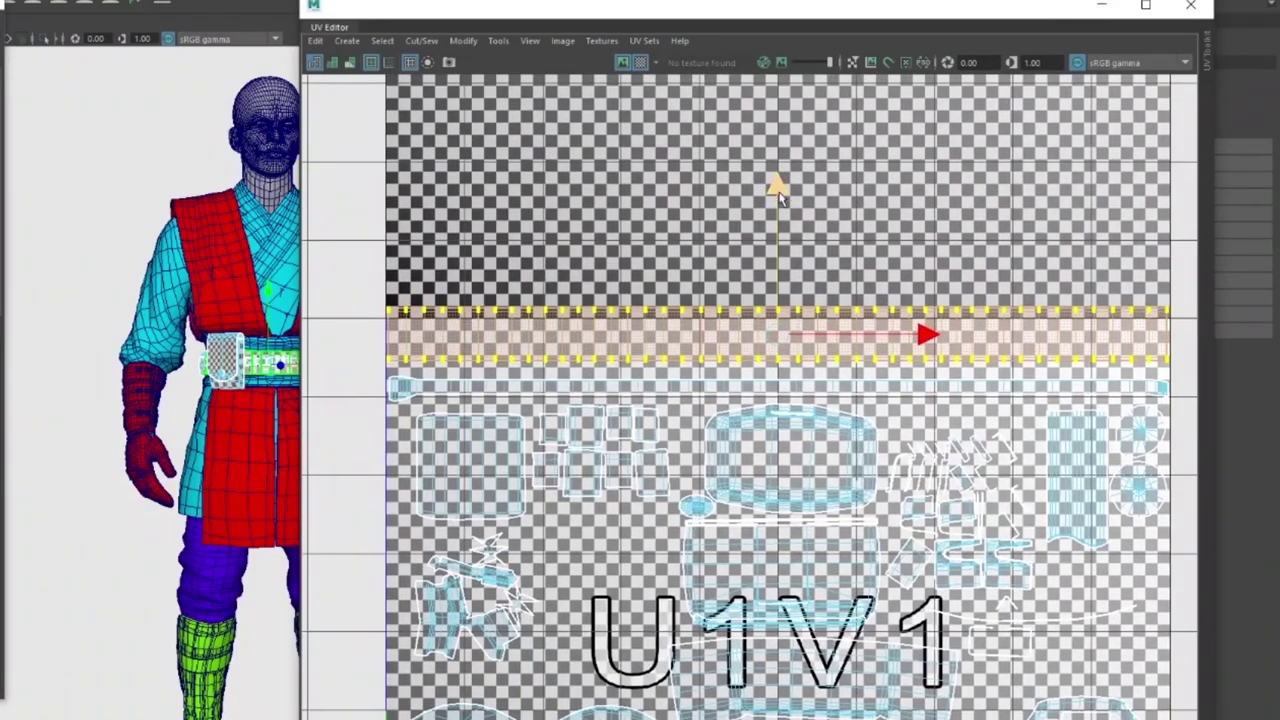
# Move the belt strip shell back down so it lies fully inside UV tile 1001
pyautogui.moveTo(777, 188); pyautogui.dragTo(778, 207)
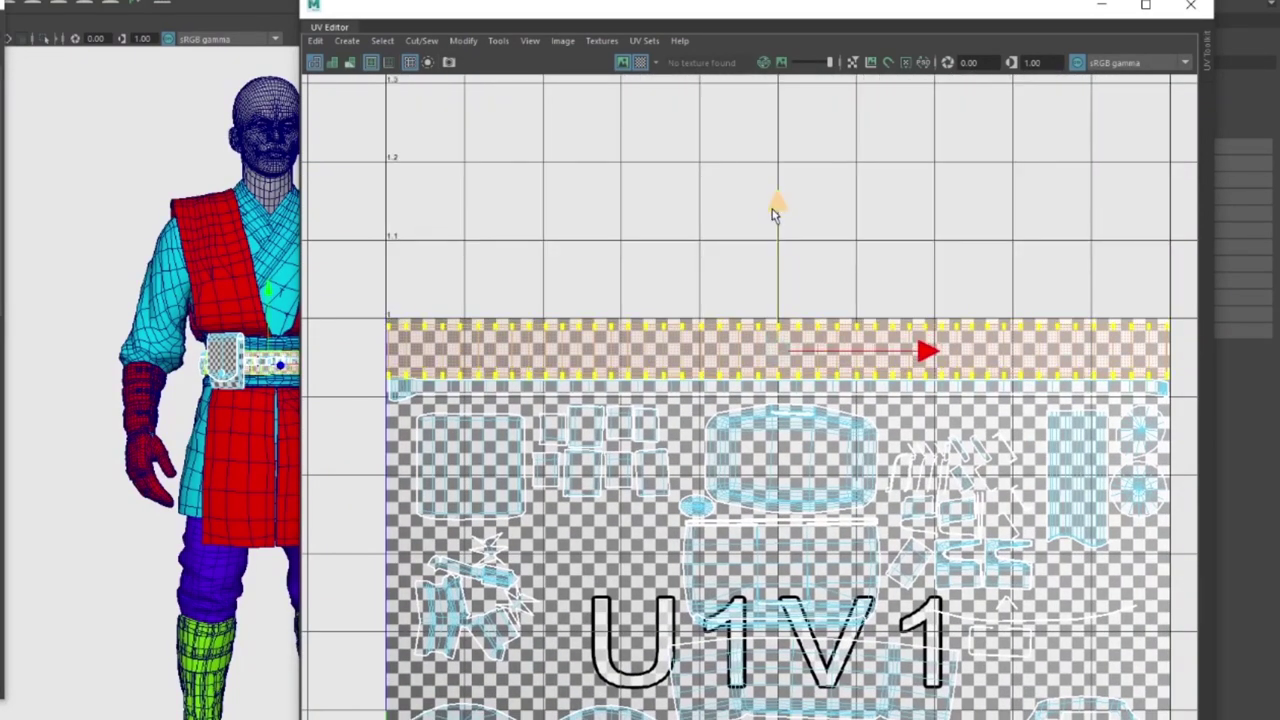
pyautogui.scroll(-3, 640, 274)
pyautogui.keyDown('alt'); pyautogui.moveTo(642, 274); pyautogui.dragTo(644, 229, button='middle'); pyautogui.keyUp('alt')
pyautogui.doubleClick(646, 258)
pyautogui.scroll(-1, 648, 257)
pyautogui.click(646, 234)
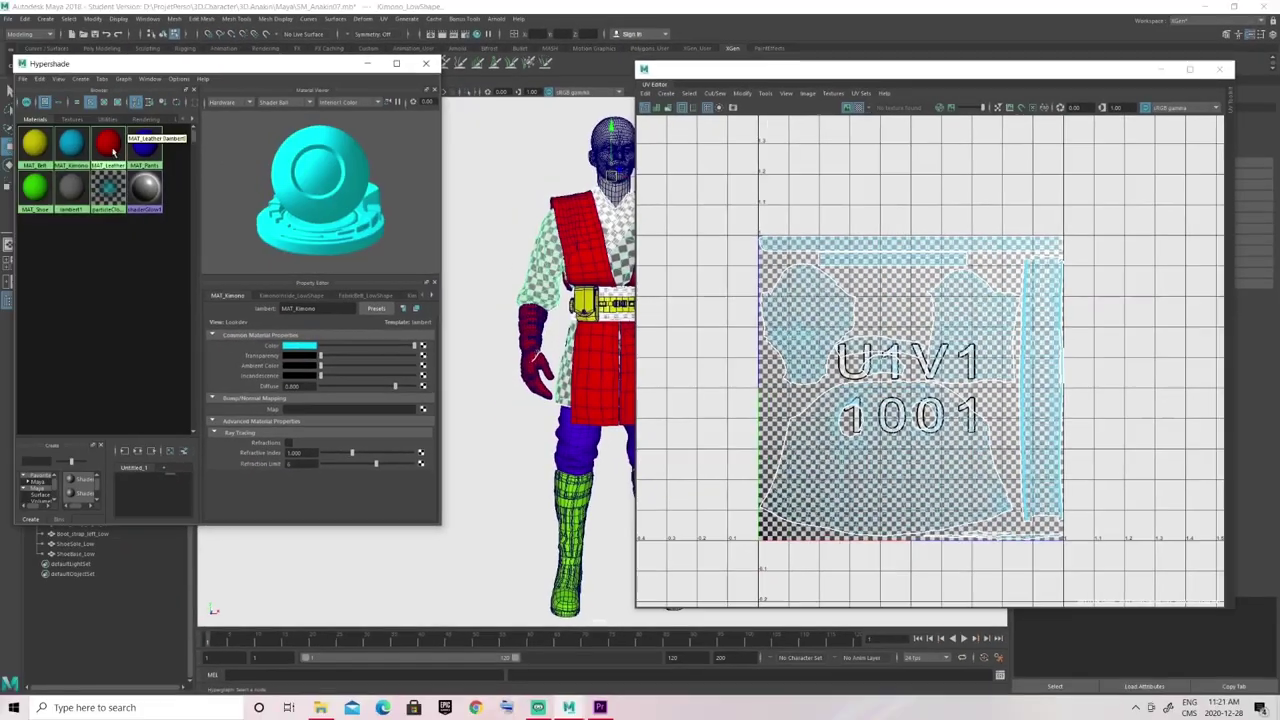
# Select the objects assigned to MAT_Leather, MAT_Pants and MAT_Shoe in turn to check that their UVs stay inside tile 1001
pyautogui.rightClick(108, 145)
pyautogui.click(155, 152)
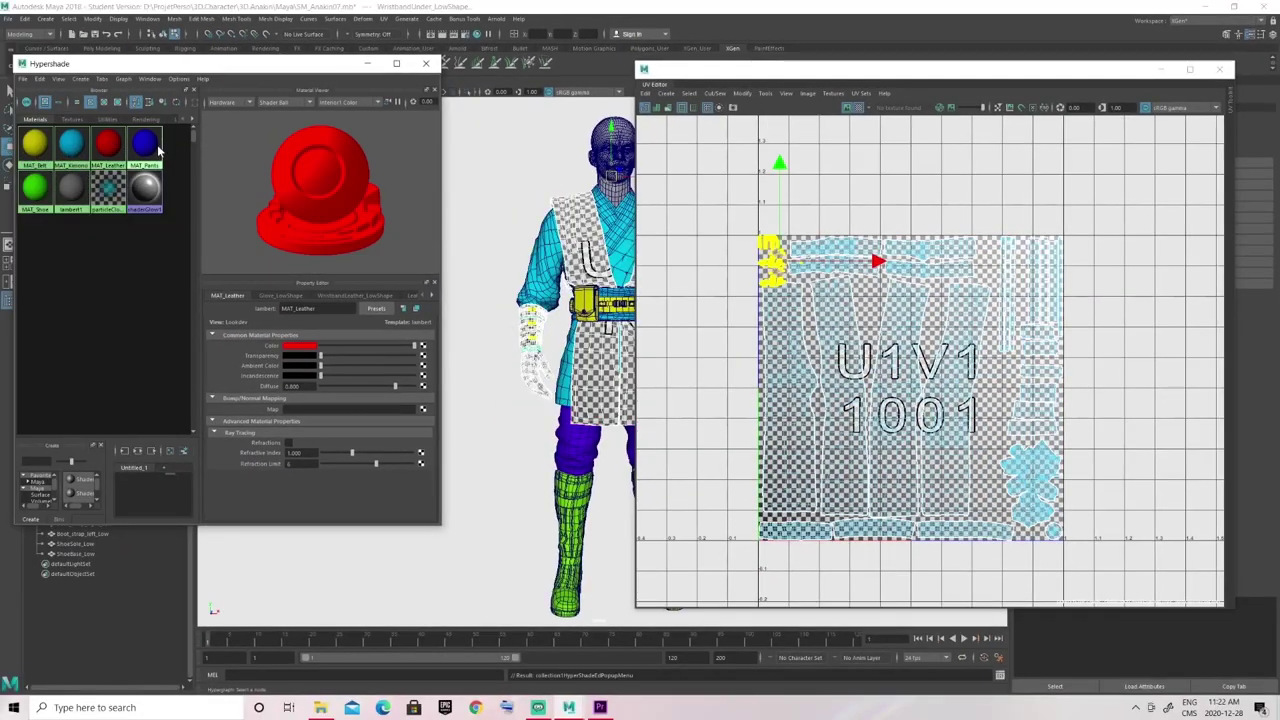
pyautogui.moveTo(148, 147); pyautogui.dragTo(192, 150, button='right')
pyautogui.moveTo(44, 187); pyautogui.dragTo(146, 182, button='right')
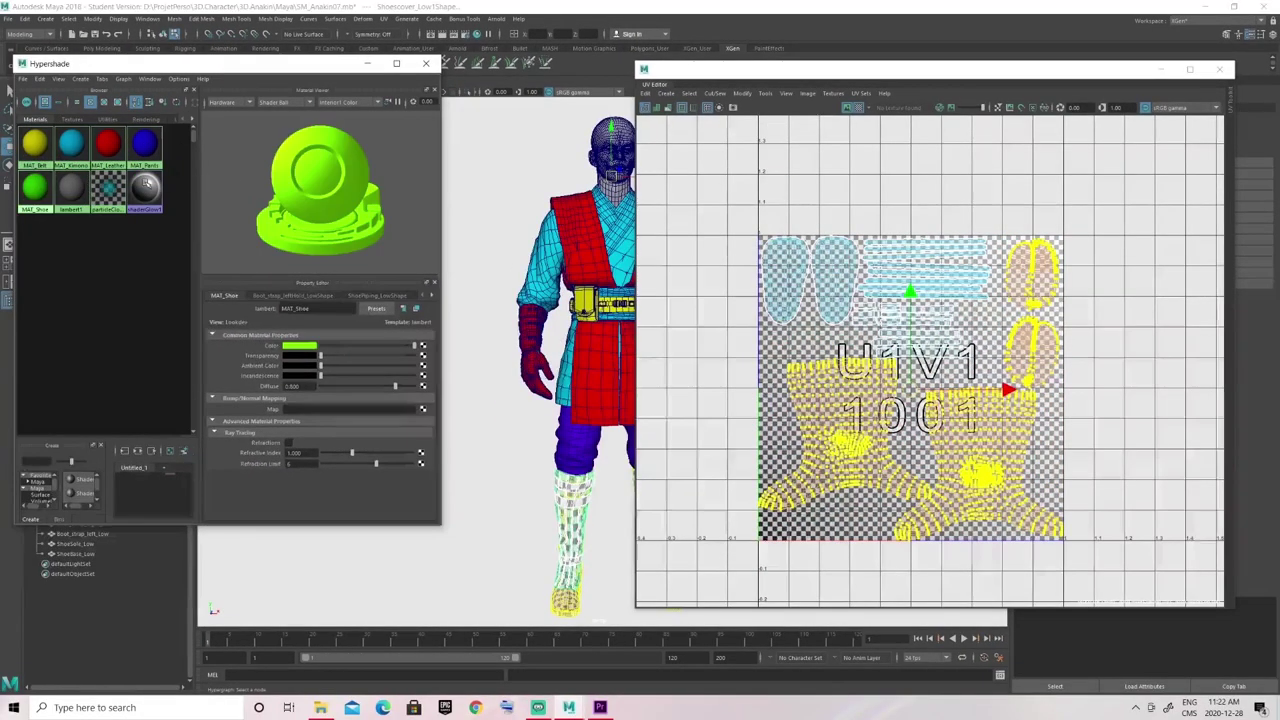
pyautogui.scroll(-1, 940, 212)
pyautogui.press('F8')
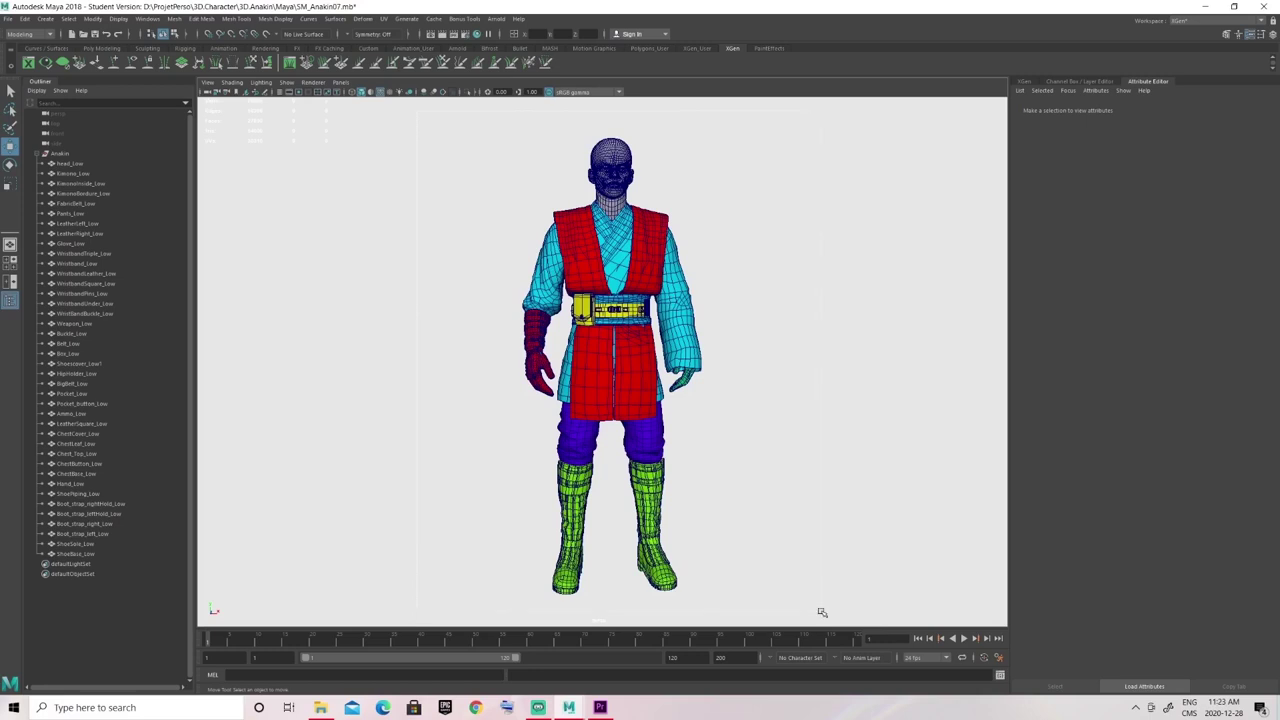
# Select all of the character's meshes and open the mesh Cleanup options
pyautogui.moveTo(822, 612); pyautogui.dragTo(818, 597)
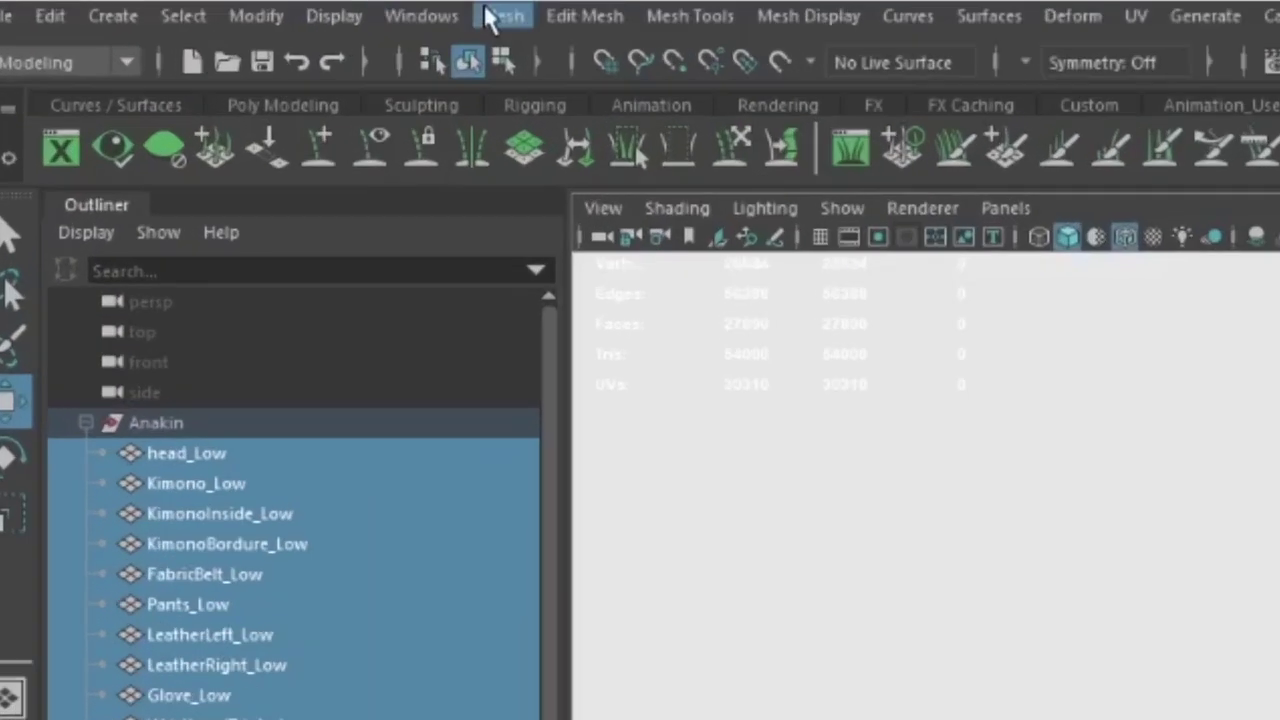
pyautogui.click(492, 17)
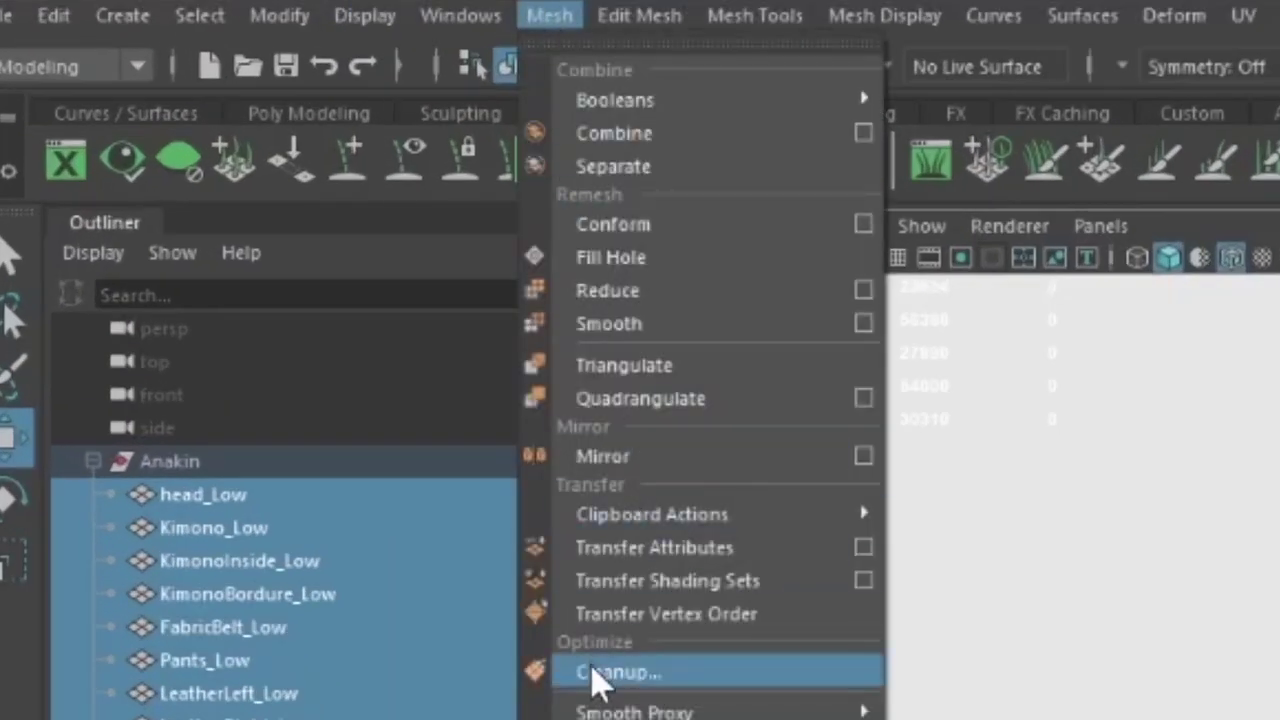
pyautogui.click(610, 672)
pyautogui.moveTo(689, 211); pyautogui.dragTo(832, 149)
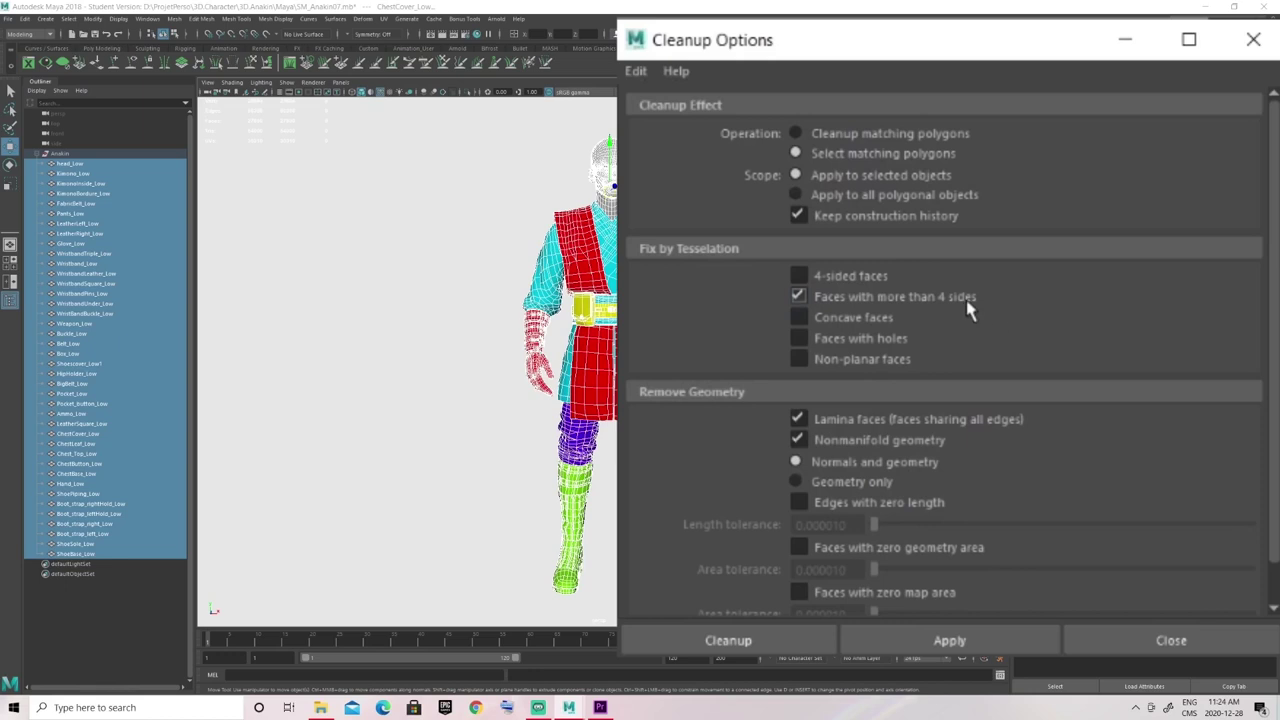
# Run Cleanup on the selected objects to select faces with more than 4 sides, lamina faces and nonmanifold geometry
pyautogui.scroll(2, 587, 283)
pyautogui.scroll(-1, 582, 300)
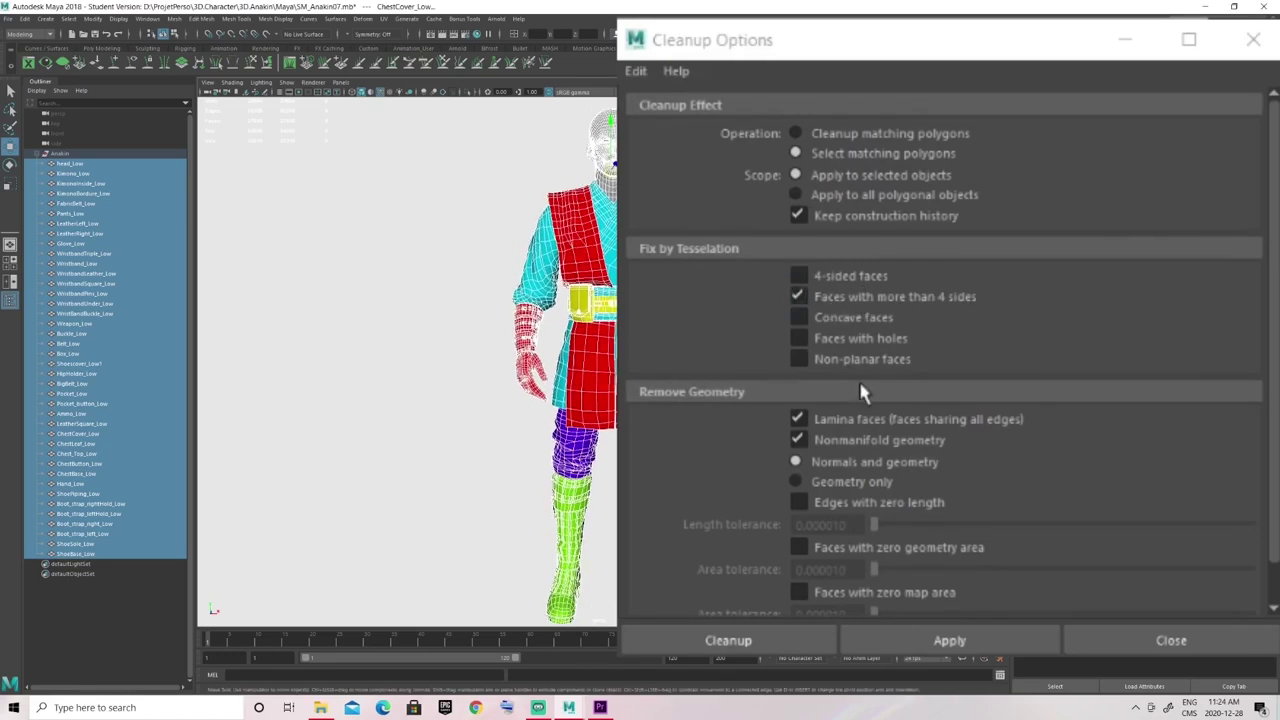
pyautogui.scroll(-1, 862, 392)
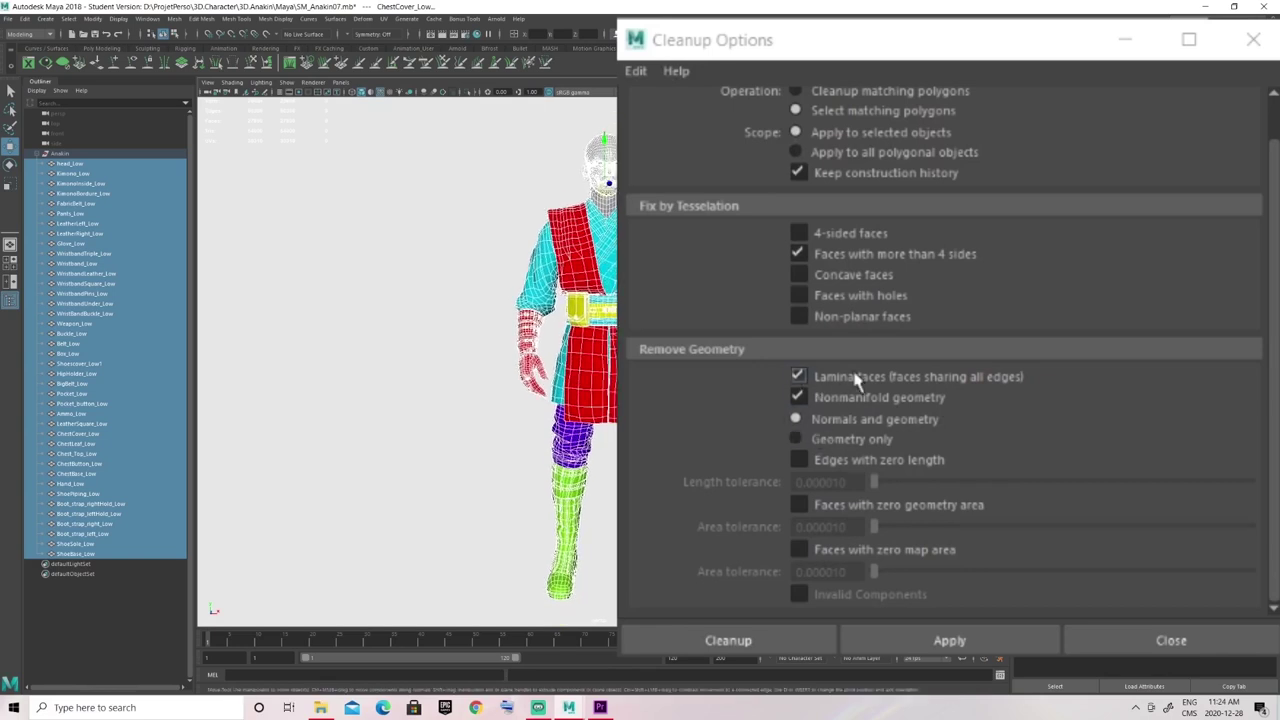
pyautogui.scroll(1, 950, 380)
pyautogui.click(945, 640)
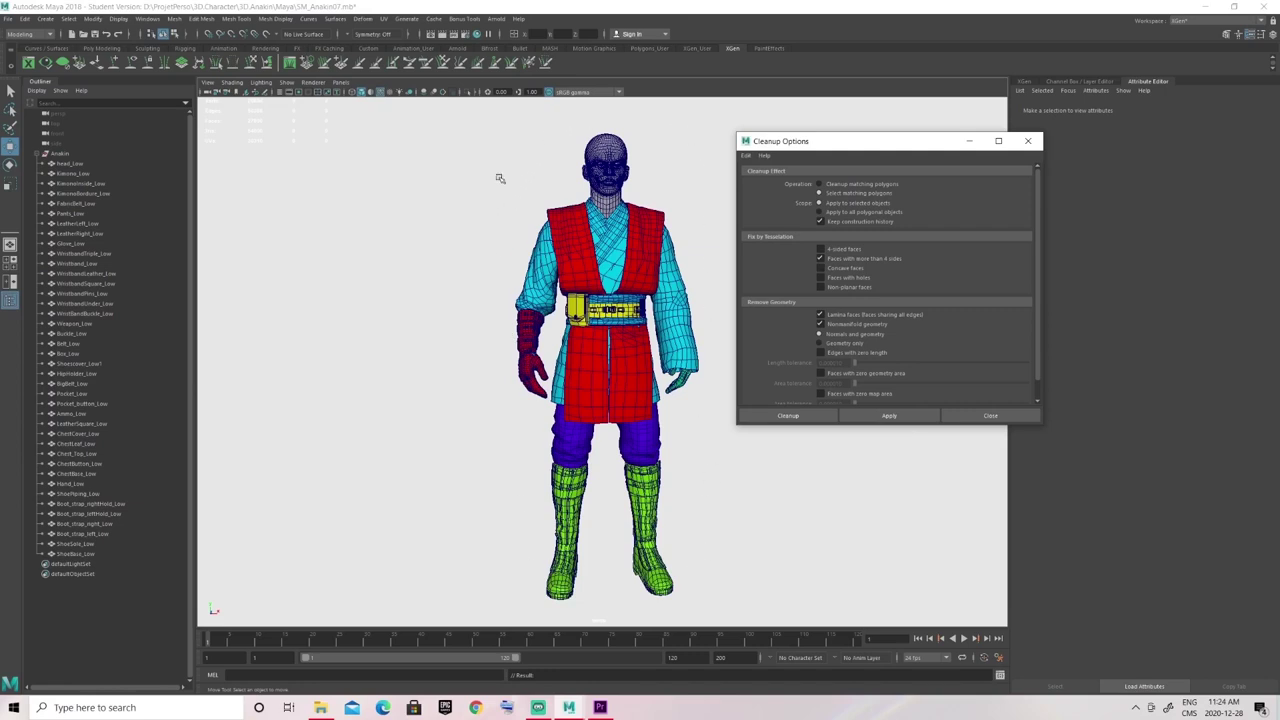
# Delete one vertical edge in the lower part of the LeatherLeft_Low panel, merging two neighbouring faces
pyautogui.keyDown('alt'); pyautogui.moveTo(632, 377); pyautogui.dragTo(634, 343, button='middle'); pyautogui.keyUp('alt')
pyautogui.keyDown('alt'); pyautogui.moveTo(634, 343); pyautogui.dragTo(880, 430, button='right'); pyautogui.keyUp('alt')
pyautogui.keyDown('alt'); pyautogui.moveTo(551, 283); pyautogui.dragTo(564, 384, button='middle'); pyautogui.keyUp('alt')
pyautogui.keyDown('alt'); pyautogui.moveTo(564, 384); pyautogui.dragTo(586, 314, button='right'); pyautogui.keyUp('alt')
pyautogui.scroll(2, 582, 374)
pyautogui.click(599, 339)
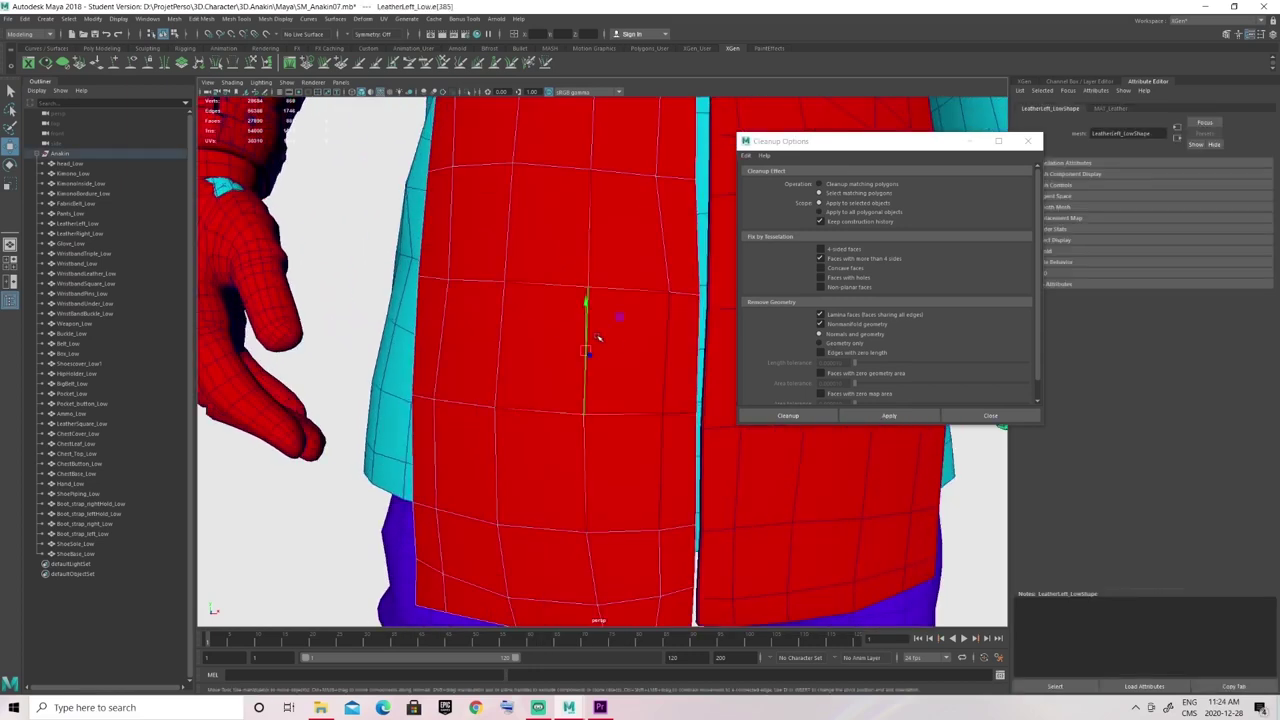
pyautogui.press('Delete')
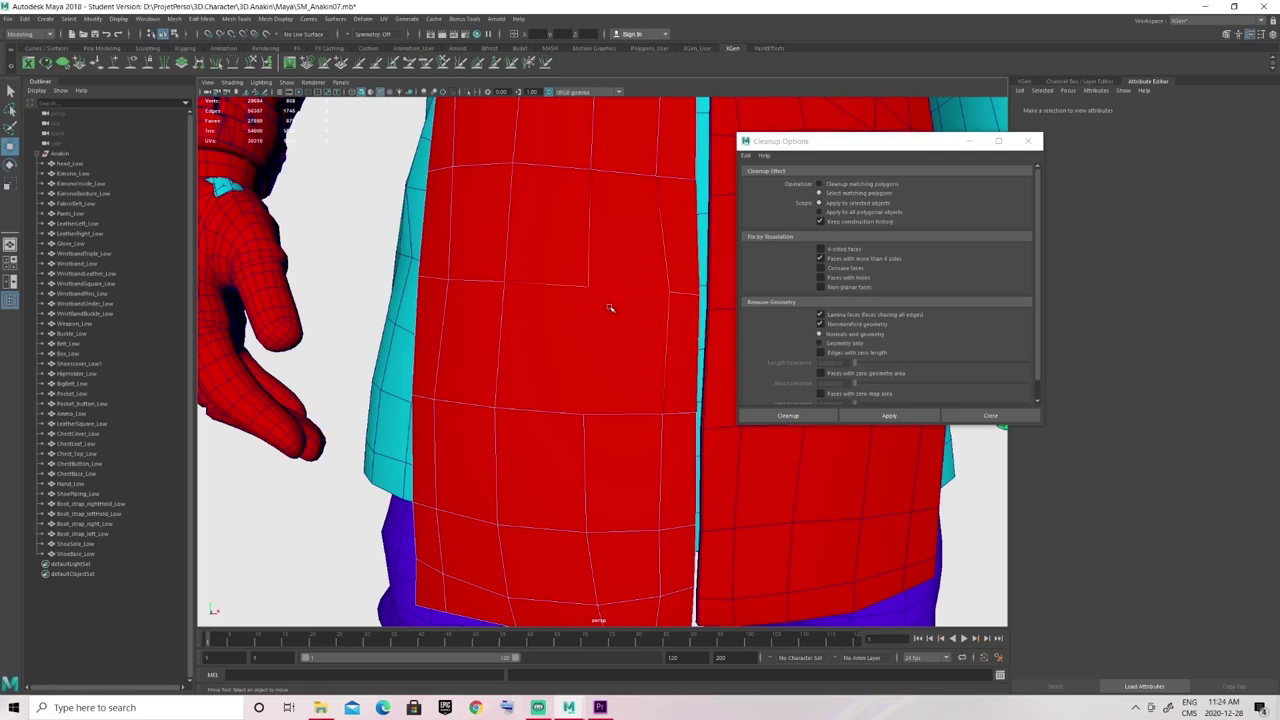
# Select the edges around the merged leather face one by one to examine its sides, and return to object selection
pyautogui.moveTo(608, 308); pyautogui.dragTo(598, 290, button='right')
pyautogui.moveTo(558, 290); pyautogui.dragTo(559, 264, button='right')
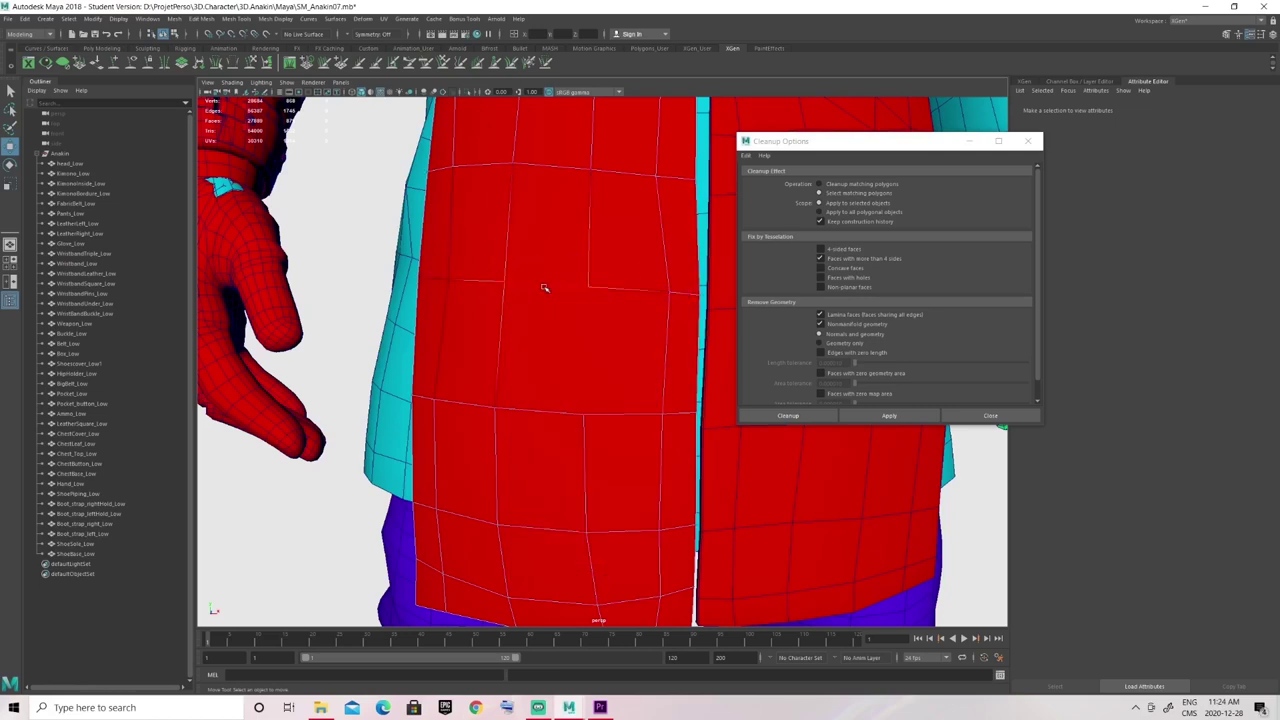
pyautogui.click(545, 285)
pyautogui.click(640, 290)
pyautogui.click(668, 350)
pyautogui.click(645, 408)
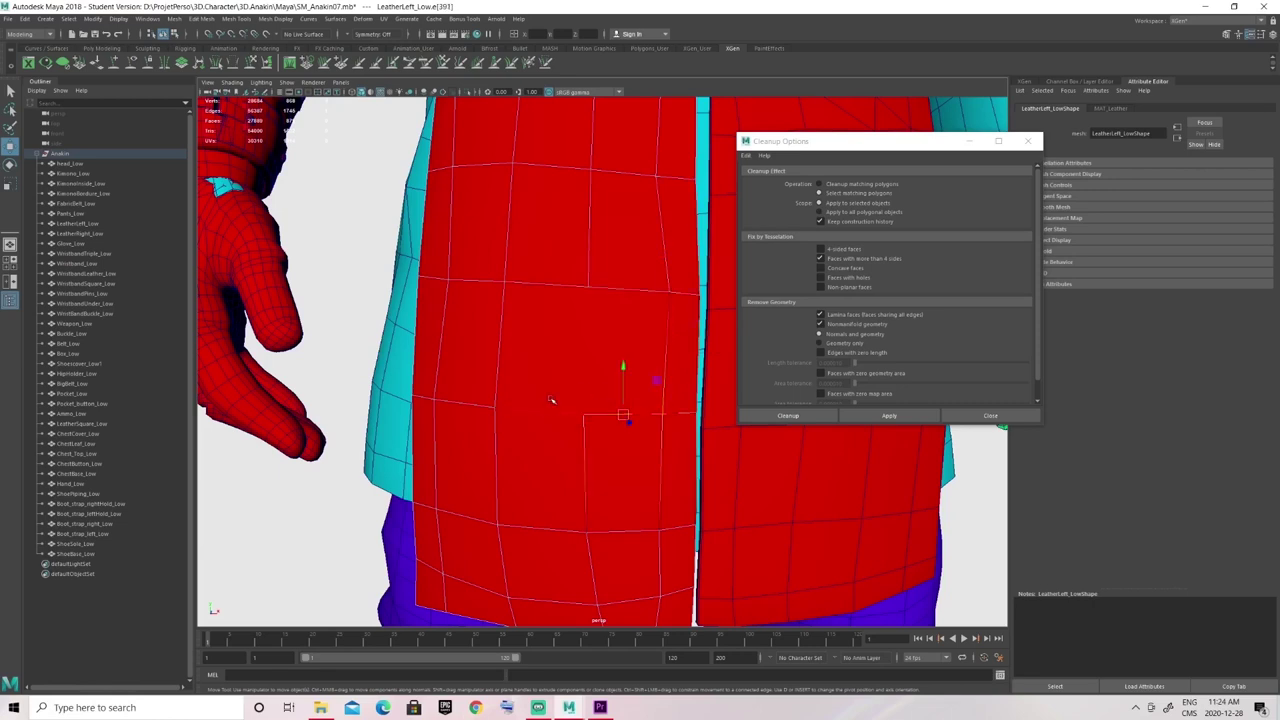
pyautogui.click(541, 401)
pyautogui.click(518, 346)
pyautogui.keyDown('alt'); pyautogui.moveTo(546, 327); pyautogui.dragTo(428, 109, button='right'); pyautogui.keyUp('alt')
pyautogui.press('F8')
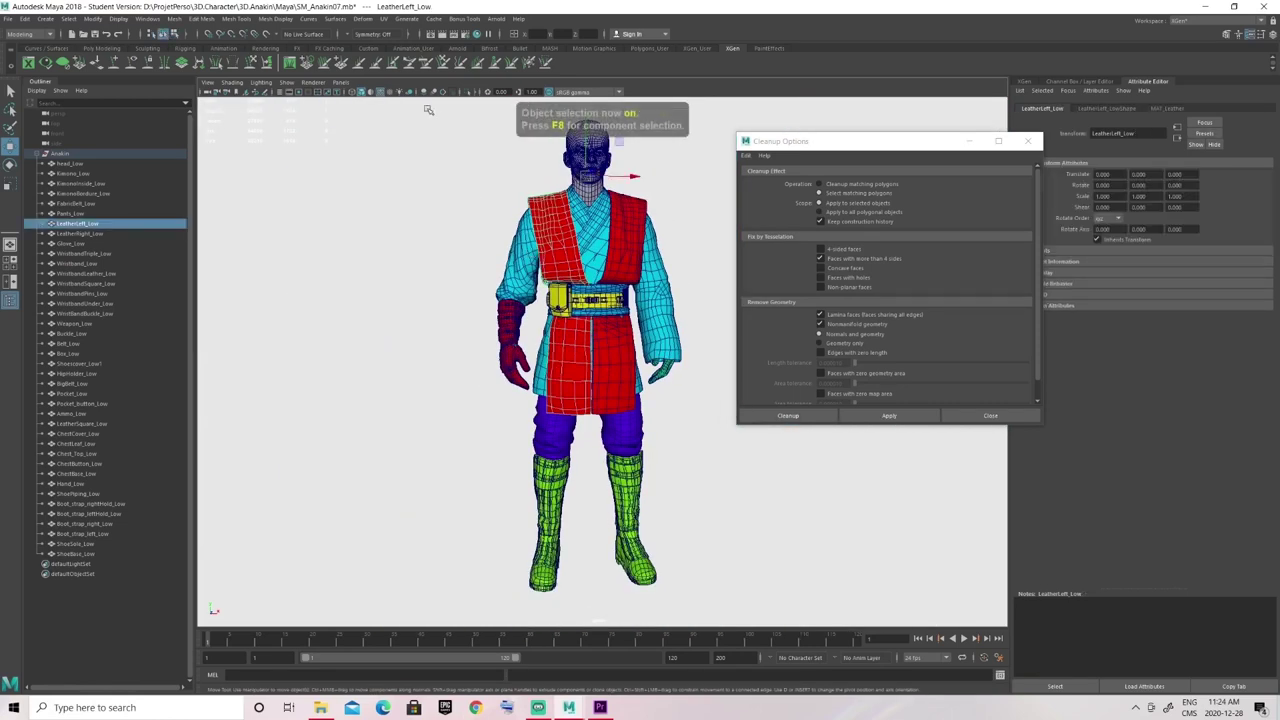
# Run Cleanup on all of the character's meshes and zoom in on the flagged face of the LeatherLeft_Low panel
pyautogui.moveTo(428, 109); pyautogui.dragTo(708, 592)
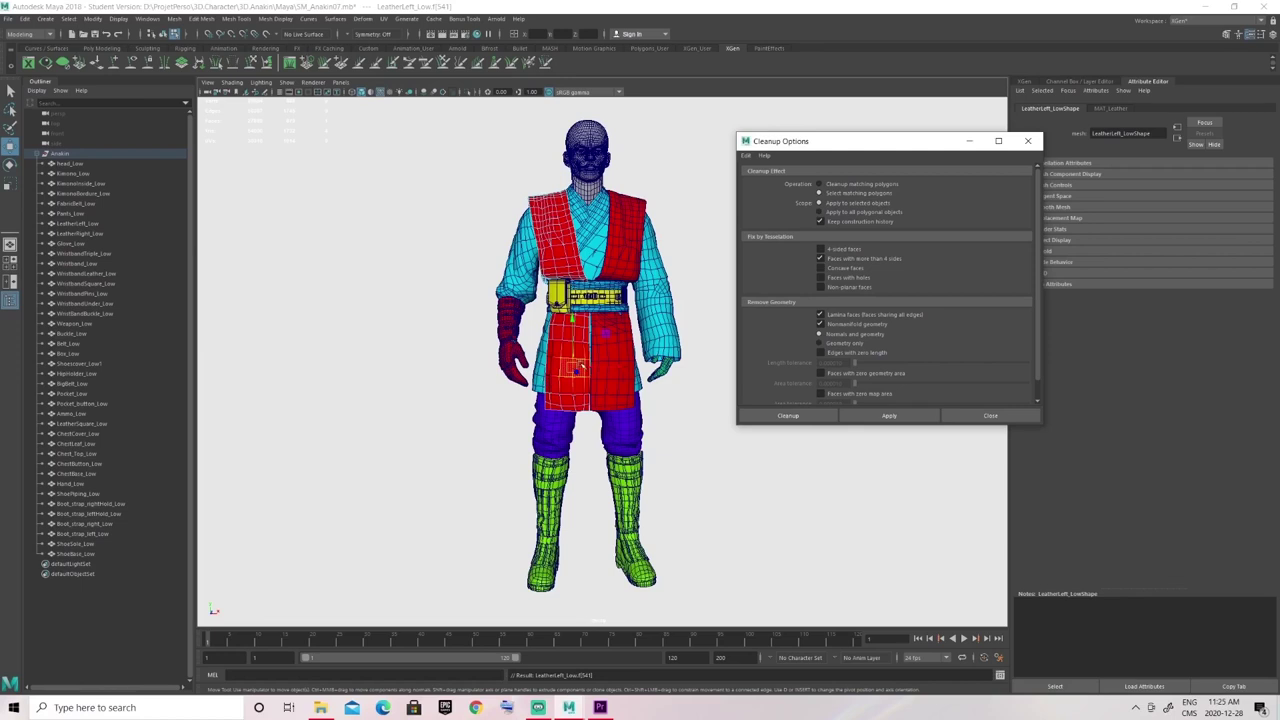
pyautogui.press('f')
pyautogui.scroll(-5, 600, 363)
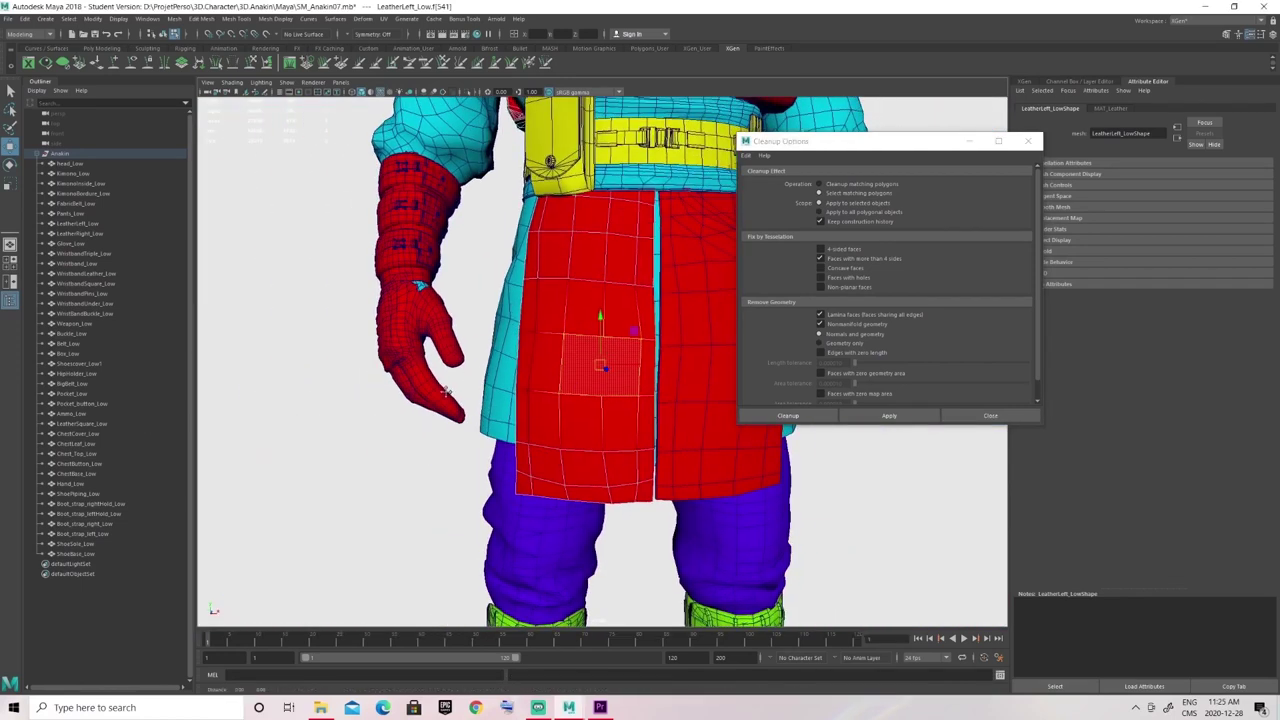
pyautogui.scroll(8, 558, 394)
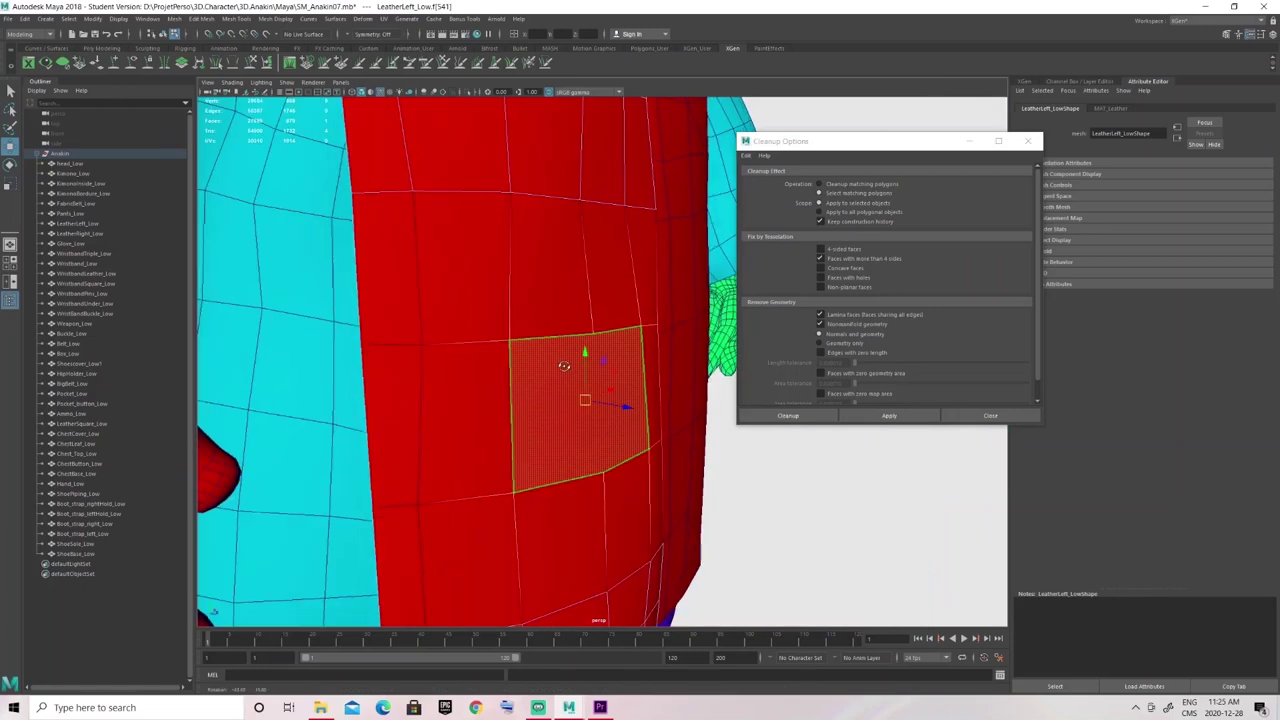
pyautogui.keyDown('alt'); pyautogui.moveTo(564, 366); pyautogui.dragTo(500, 400); pyautogui.keyUp('alt')
# Split the flagged leather face with a vertical Multi-Cut edge joining its upper and lower middle vertices
pyautogui.click(98, 49)
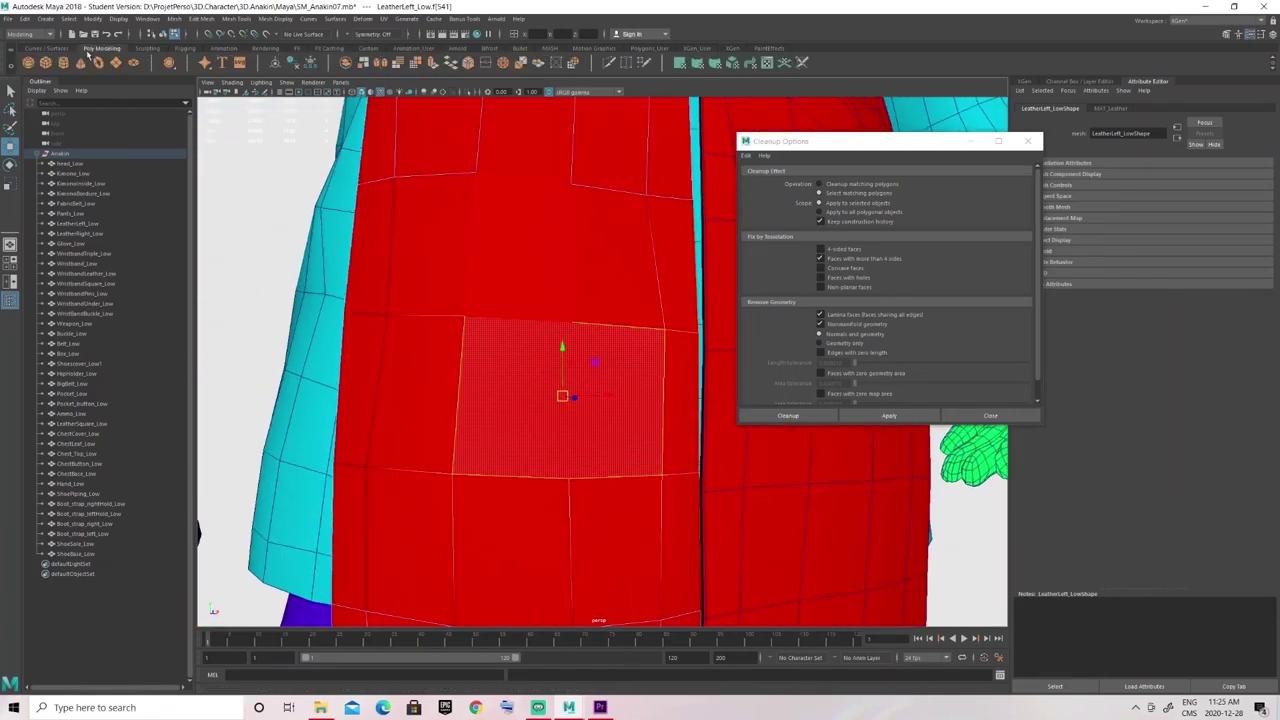
pyautogui.click(608, 62)
pyautogui.click(572, 323)
pyautogui.click(570, 478)
pyautogui.rightClick(570, 478)
# Select all of the character's meshes to recheck them, clear the selection and close the Cleanup options
pyautogui.scroll(-5, 582, 337)
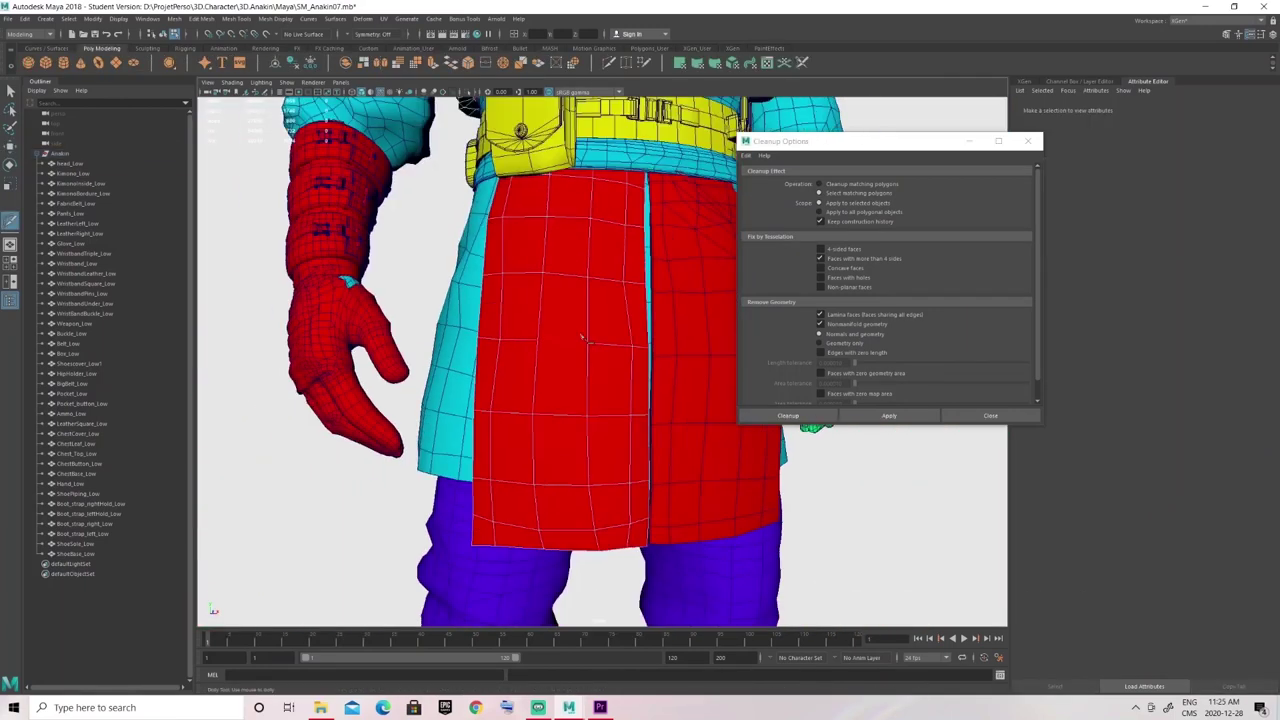
pyautogui.scroll(-8, 582, 338)
pyautogui.press('w')
pyautogui.press('F8')
pyautogui.moveTo(500, 163); pyautogui.dragTo(718, 558)
pyautogui.scroll(2, 630, 332)
pyautogui.press('F8')
pyautogui.press('F8')
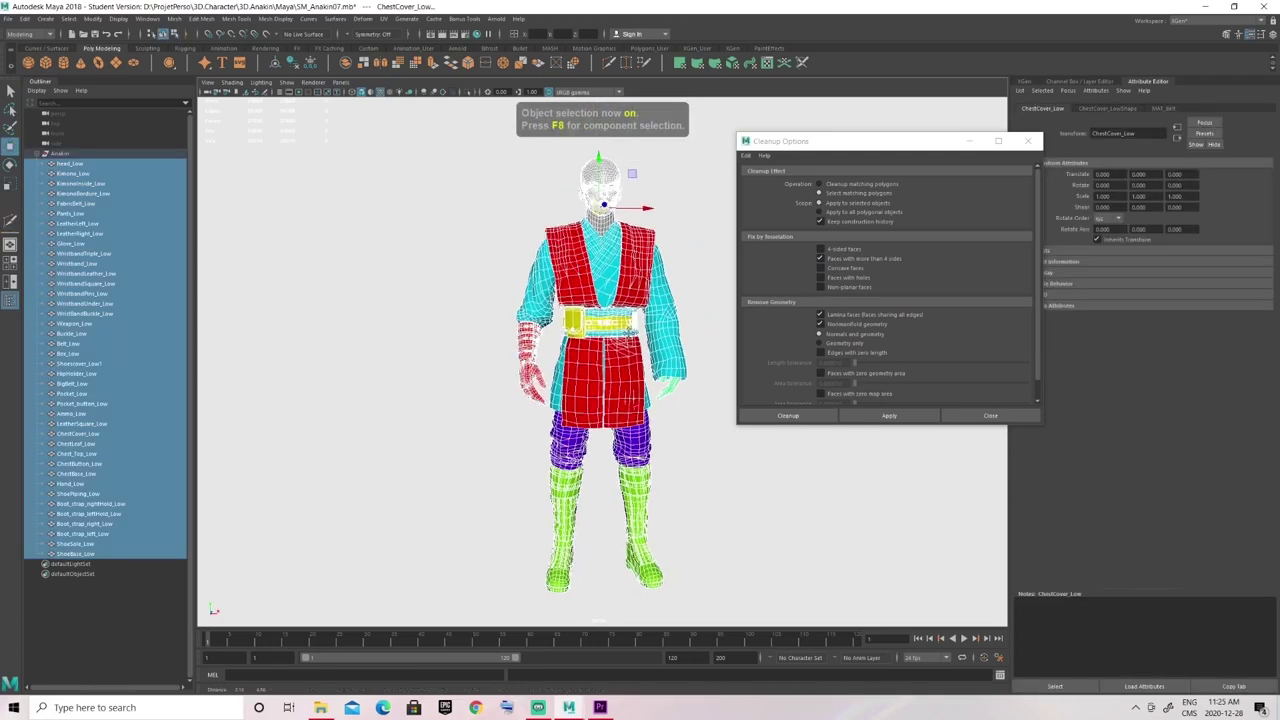
pyautogui.click(707, 555)
pyautogui.click(990, 415)
# Select all of the character's meshes and open Export Selection for FBX export, choosing the desktop as the destination
pyautogui.moveTo(571, 247)
pyautogui.keyDown('alt'); pyautogui.mouseDown(button='right')
pyautogui.moveTo(583, 253)
pyautogui.moveTo(571, 250)
pyautogui.mouseUp(button='right'); pyautogui.keyUp('alt')
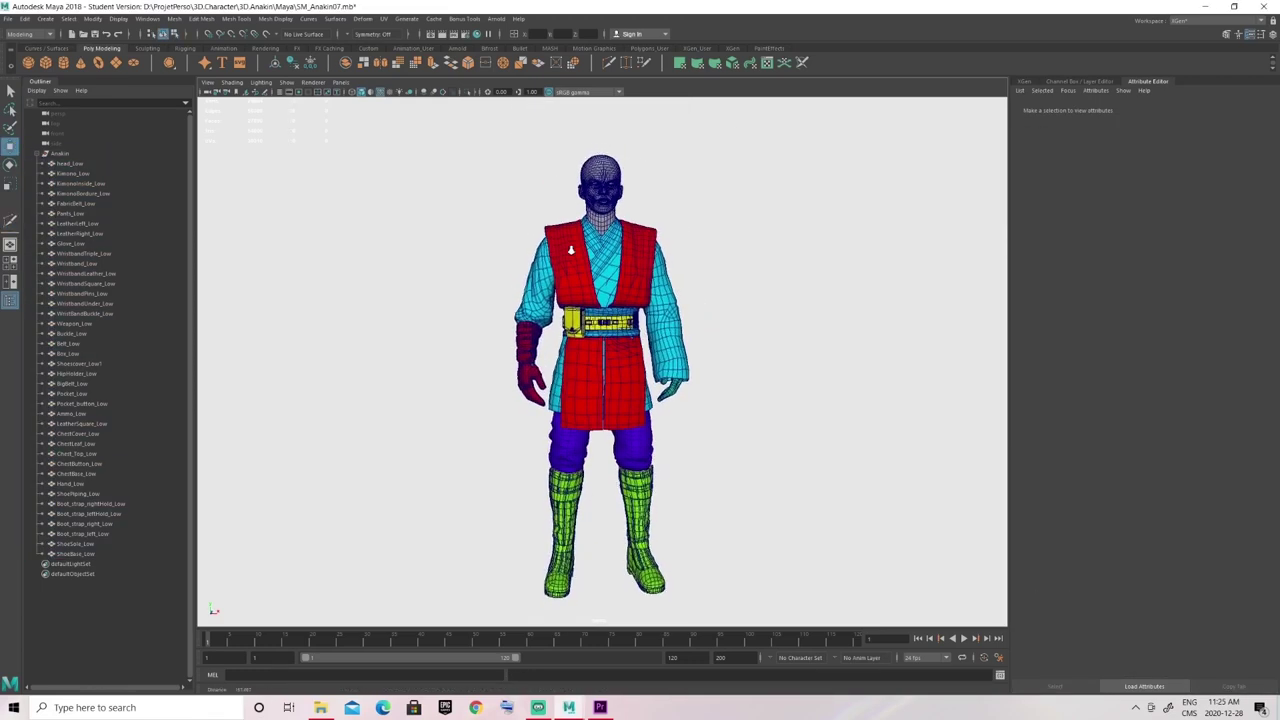
pyautogui.moveTo(428, 119); pyautogui.dragTo(772, 606)
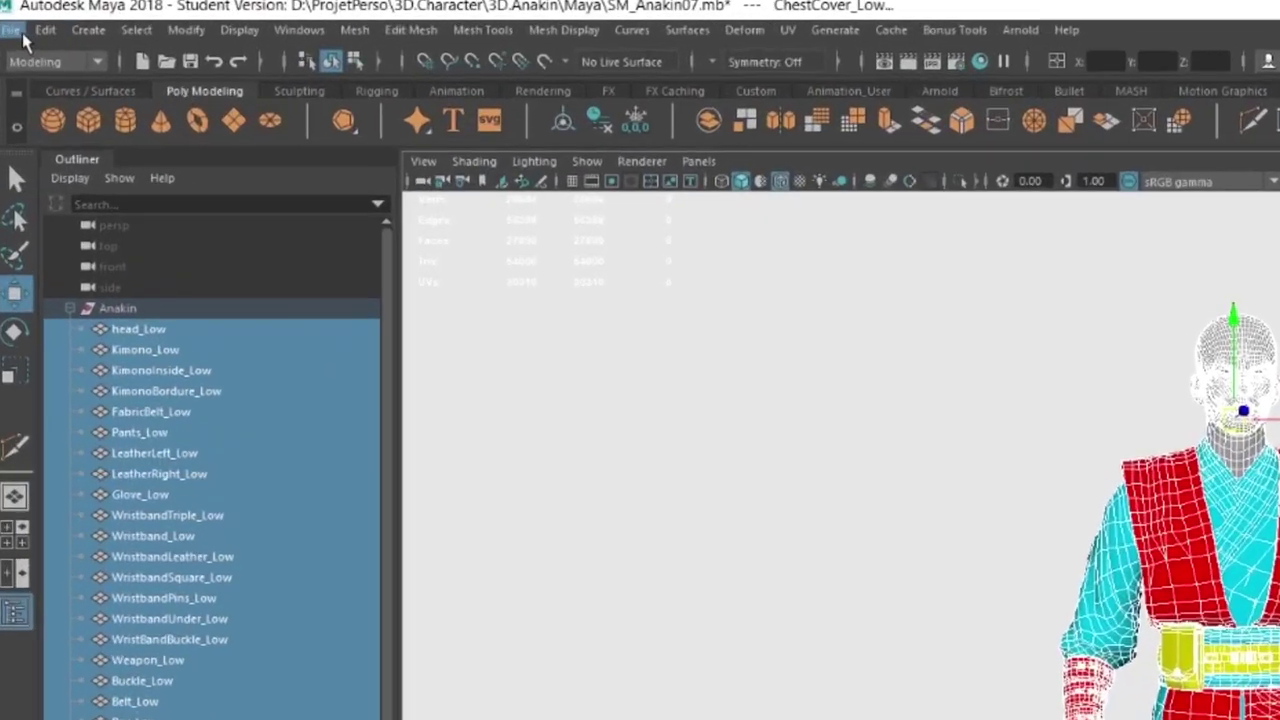
pyautogui.click(9, 17)
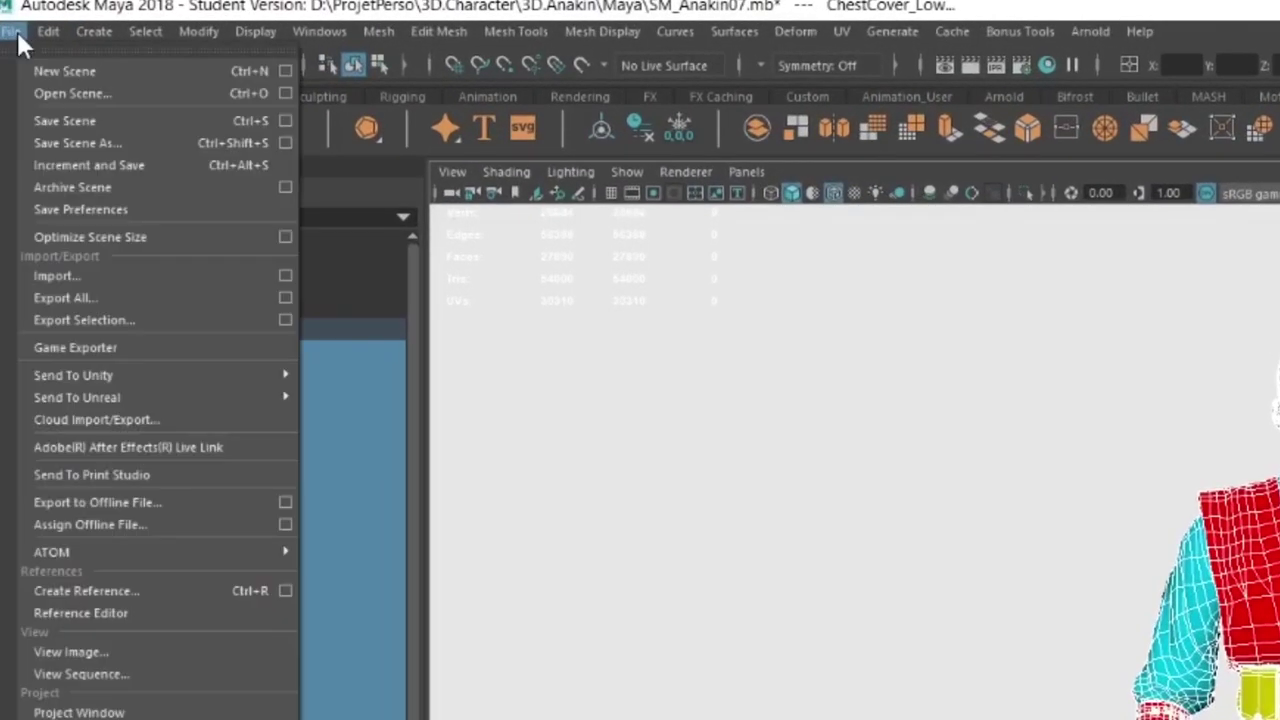
pyautogui.click(107, 319)
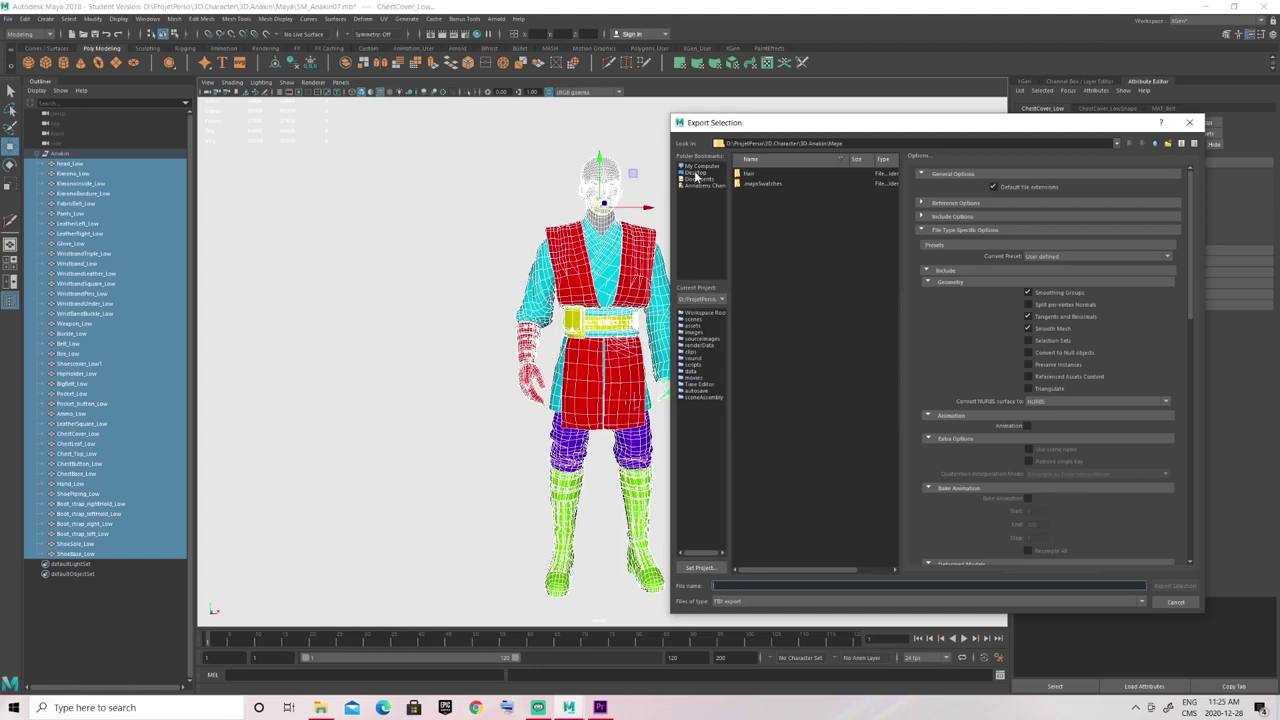
pyautogui.click(697, 175)
pyautogui.moveTo(757, 127); pyautogui.dragTo(743, 131)
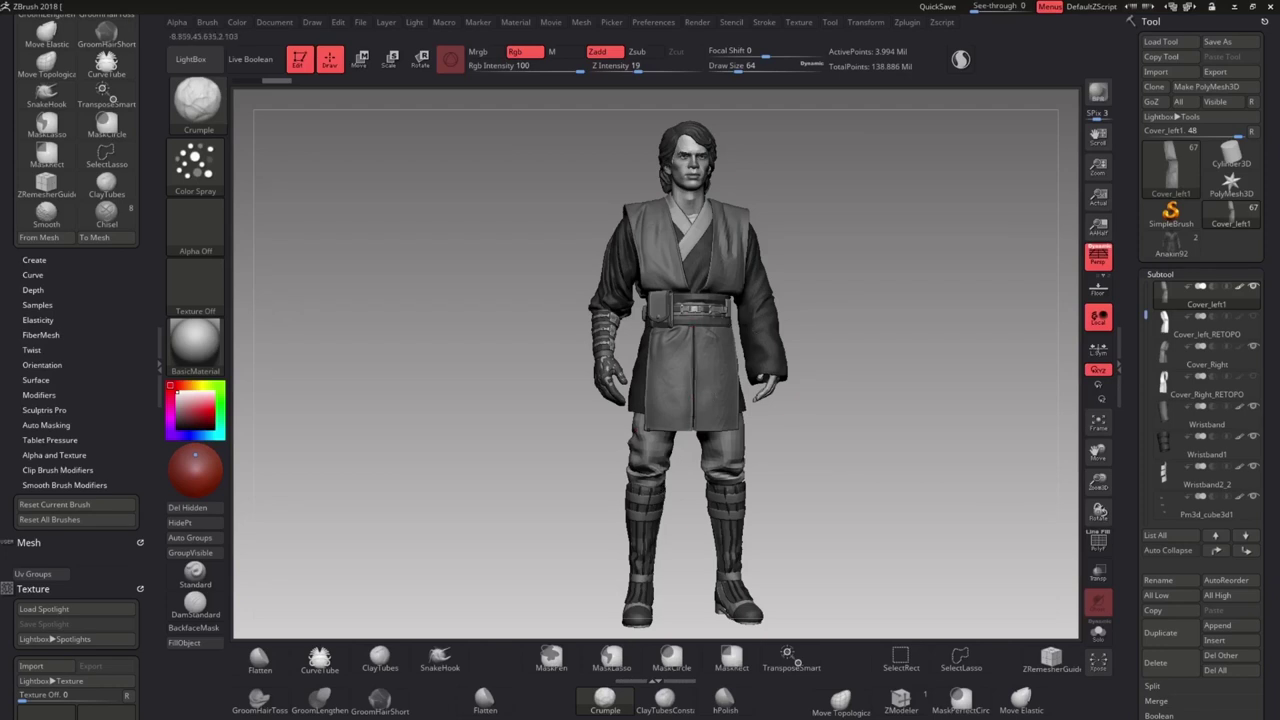
# In ZBrush, switch to the PolyMesh3D star tool and append the high-poly left cover as a subtool
pyautogui.moveTo(809, 416)
pyautogui.mouseDown()
pyautogui.moveTo(774, 423)
pyautogui.moveTo(810, 417)
pyautogui.mouseUp()
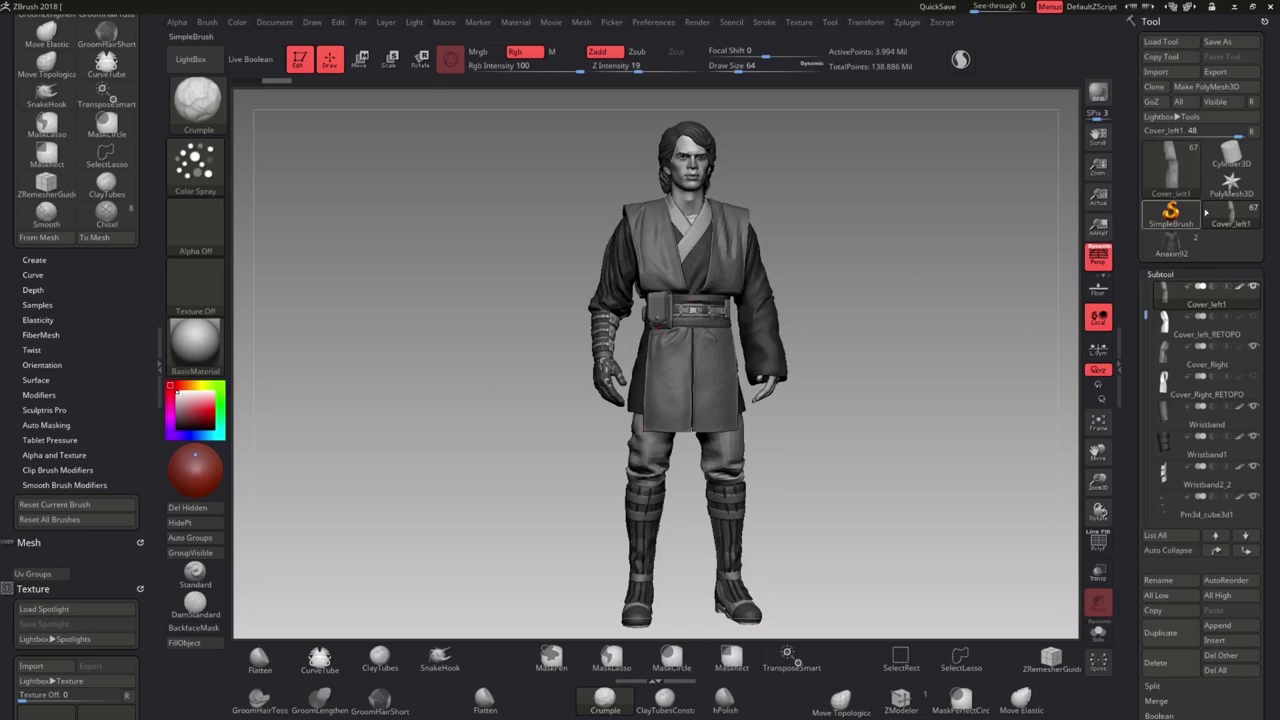
pyautogui.click(1231, 184)
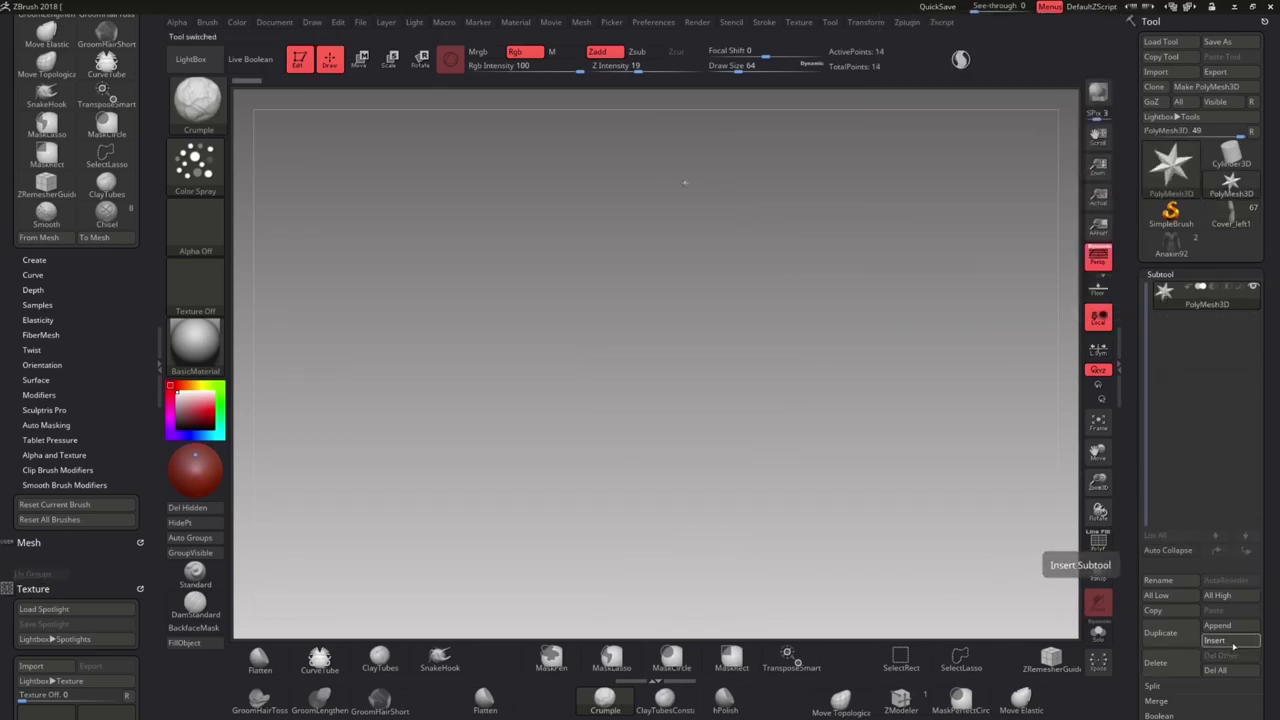
pyautogui.click(1185, 632)
pyautogui.click(1218, 626)
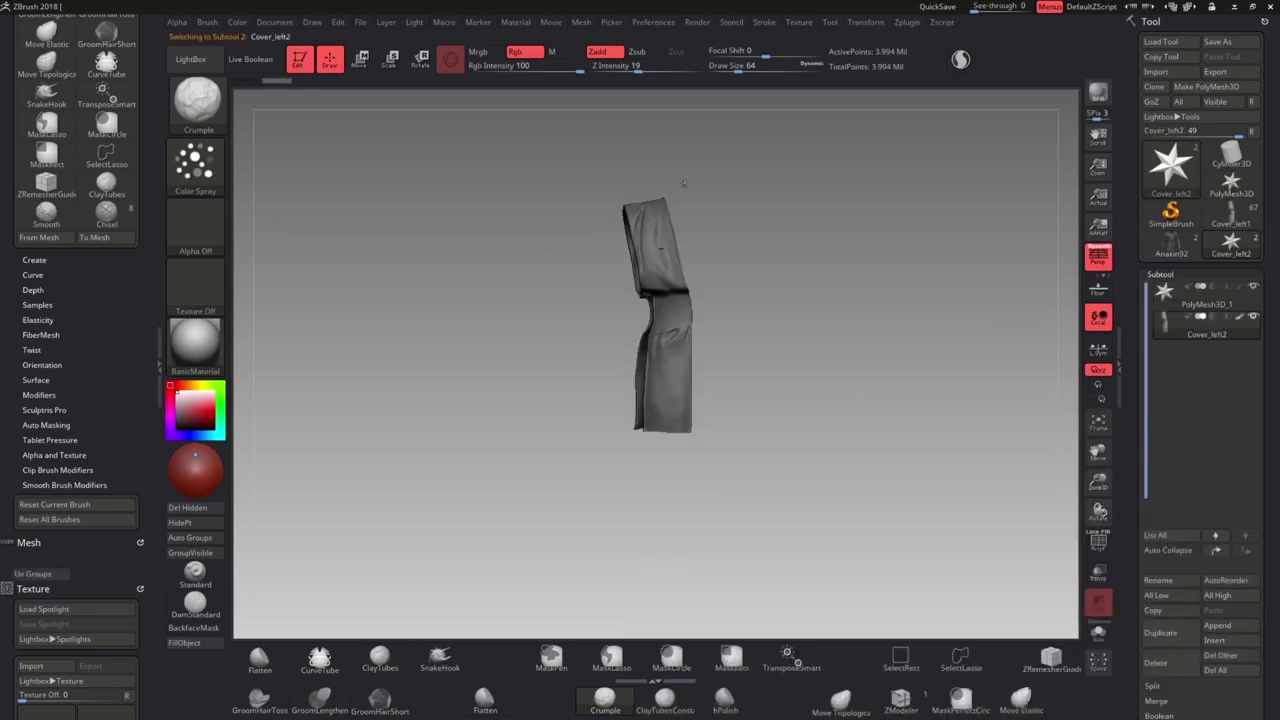
# Turn on the polyframe display and examine the topology of the appended left cover
pyautogui.keyDown('ctrl'); pyautogui.moveTo(684, 183); pyautogui.dragTo(712, 120, button='right'); pyautogui.keyUp('ctrl')
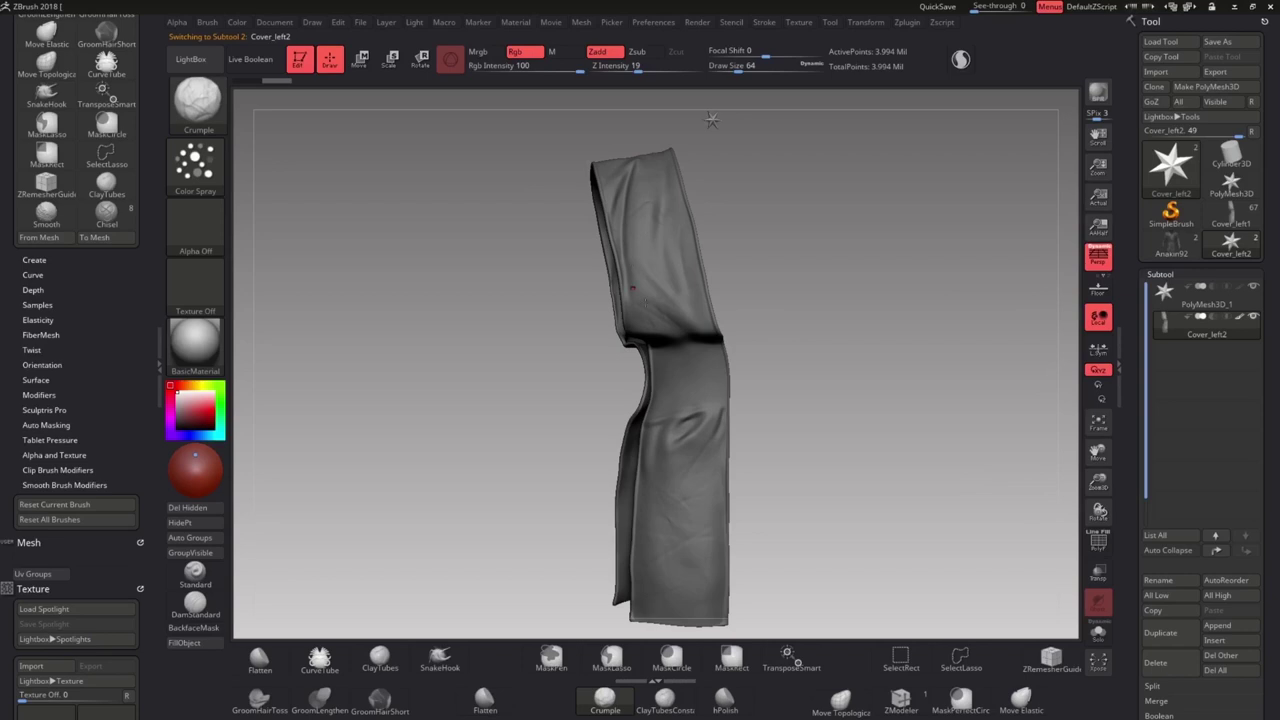
pyautogui.moveTo(711, 120)
pyautogui.keyDown('alt'); pyautogui.mouseDown()
pyautogui.moveTo(708, 139)
pyautogui.moveTo(657, 129)
pyautogui.moveTo(672, 148)
pyautogui.moveTo(668, 103)
pyautogui.moveTo(673, 150)
pyautogui.moveTo(670, 121)
pyautogui.mouseUp(); pyautogui.keyUp('alt')
pyautogui.click(1098, 541)
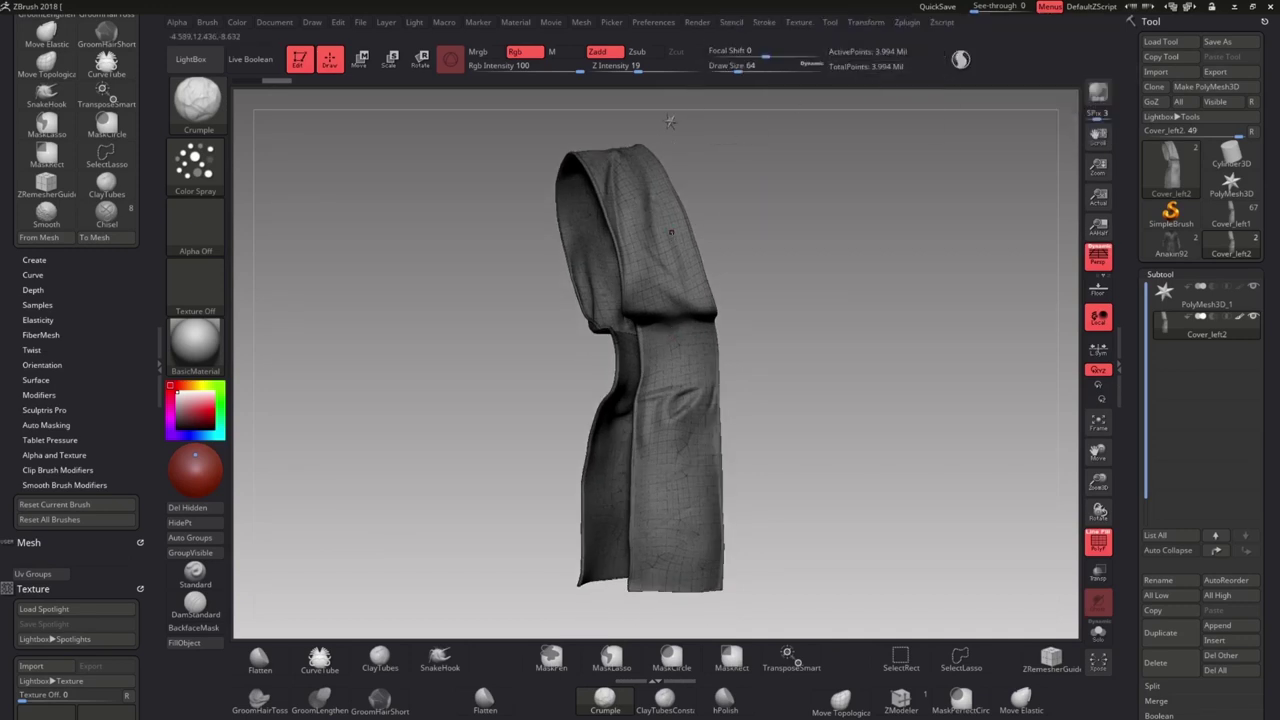
pyautogui.keyDown('alt'); pyautogui.moveTo(670, 121); pyautogui.dragTo(686, 132); pyautogui.keyUp('alt')
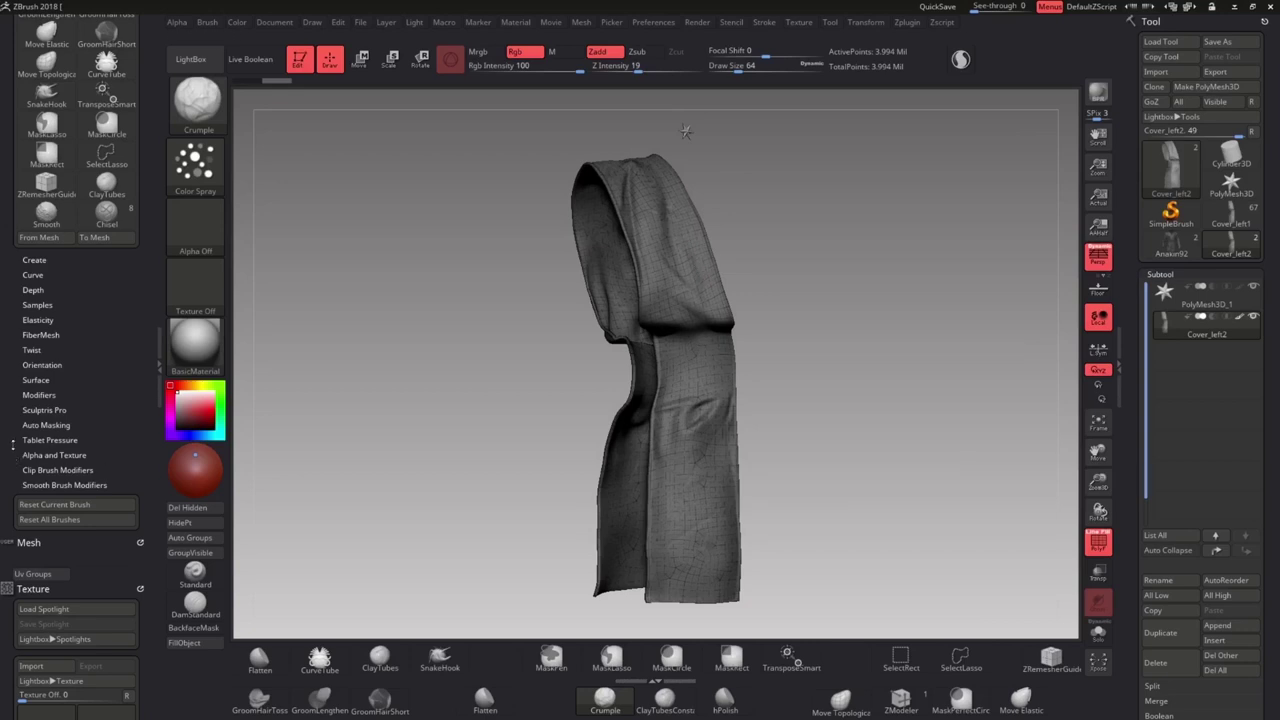
# Dock the Zplugin palette in the tray and use Decimation Master to pre-process and decimate the left cover to 20%
pyautogui.moveTo(13, 445); pyautogui.dragTo(25, 30)
pyautogui.moveTo(31, 498); pyautogui.dragTo(46, 454)
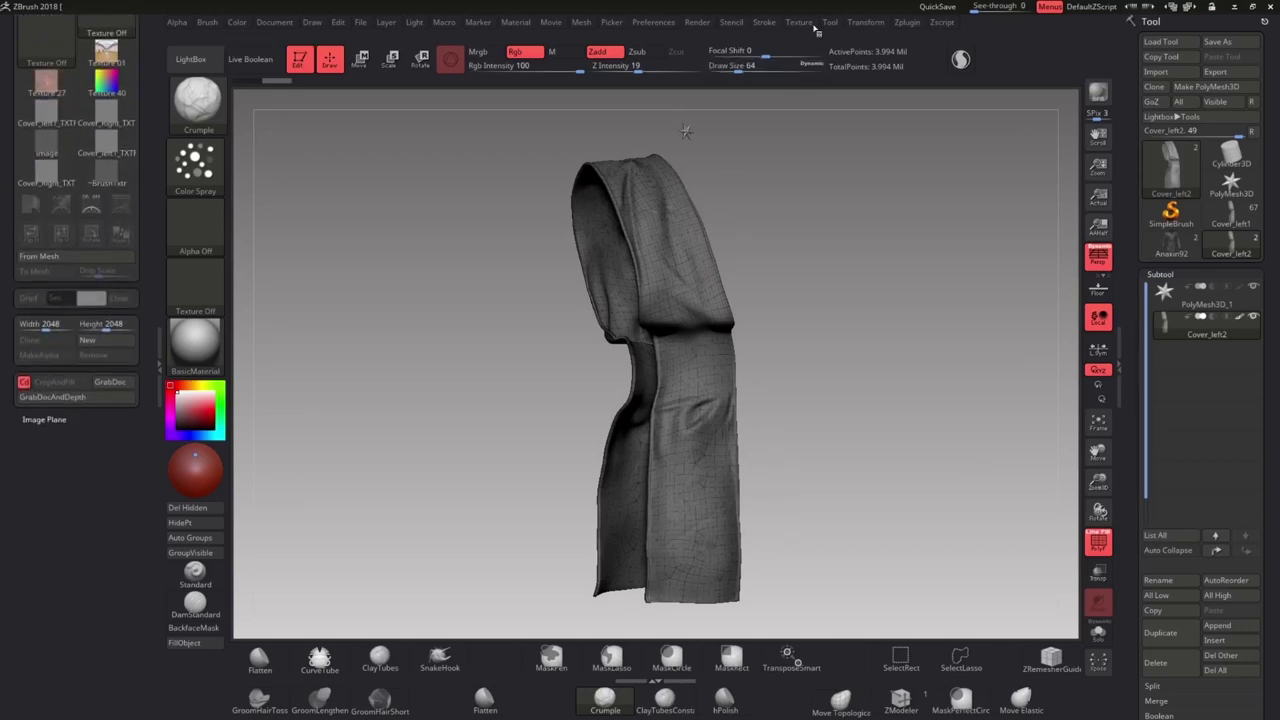
pyautogui.click(860, 24)
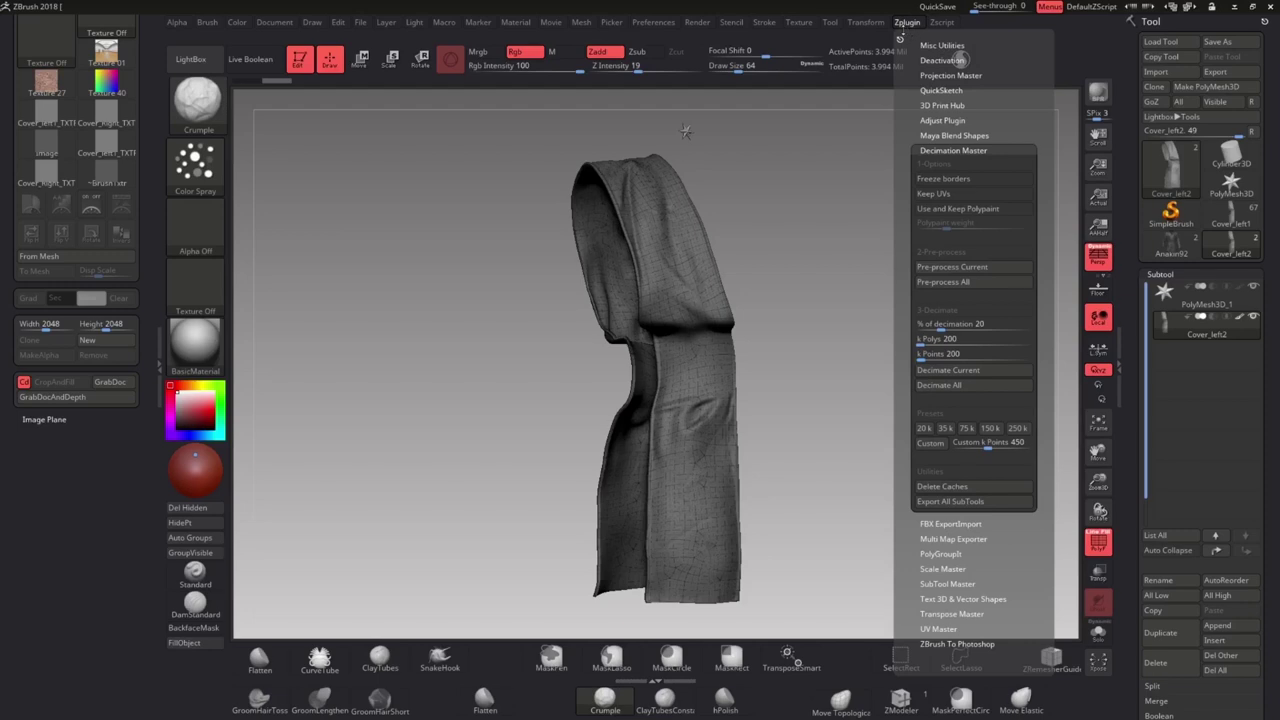
pyautogui.moveTo(900, 38); pyautogui.dragTo(7, 494)
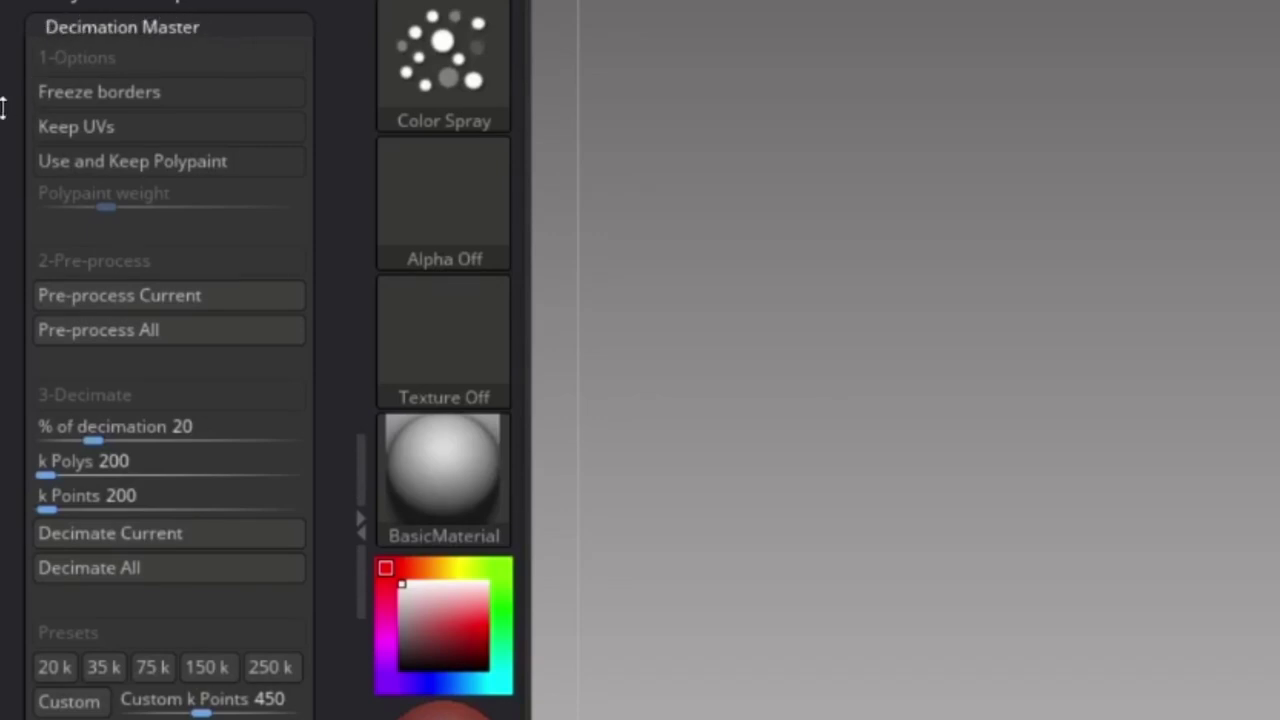
pyautogui.click(65, 310)
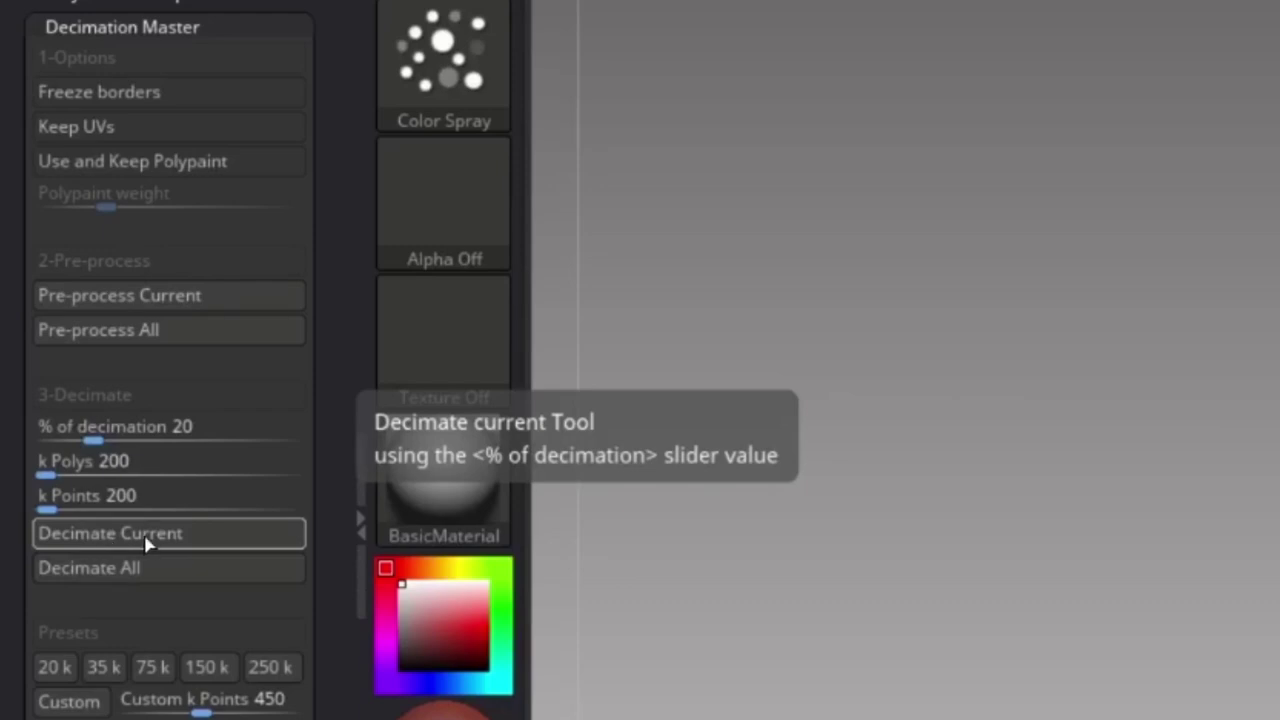
pyautogui.click(67, 370)
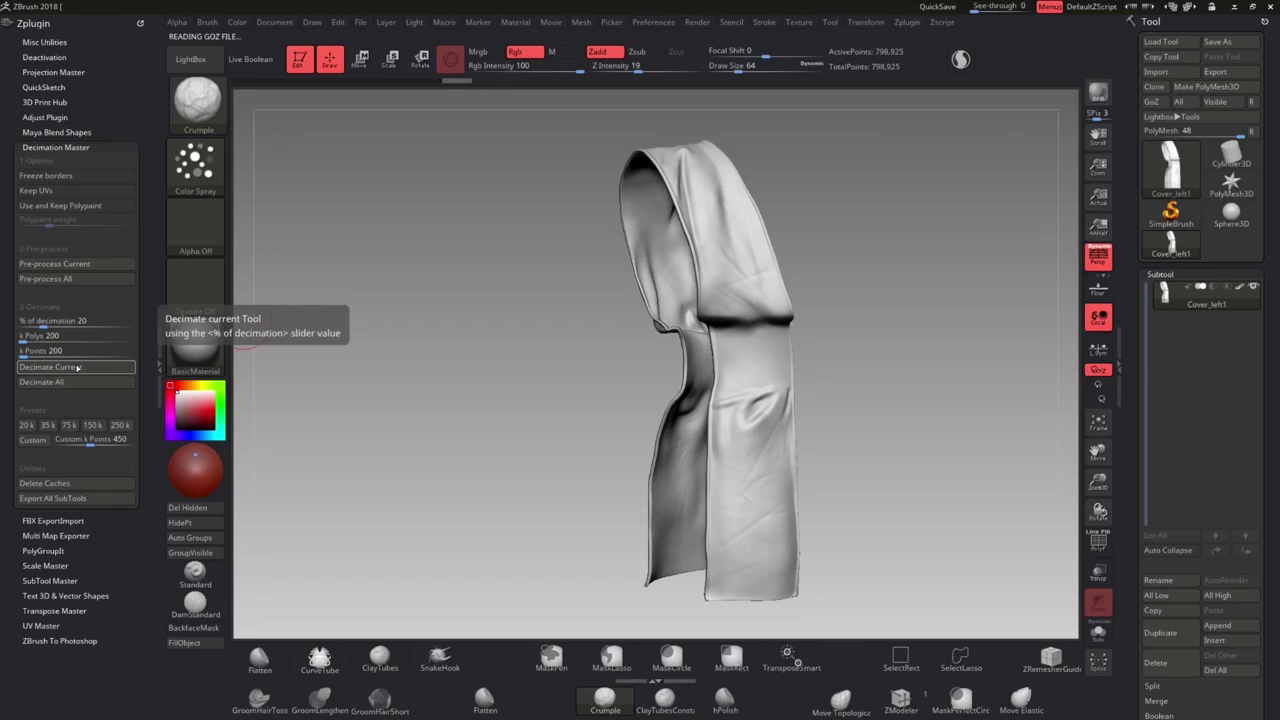
# Show the polyframe on the decimated left cover and examine its triangulated surface and folds up close
pyautogui.click(1097, 543)
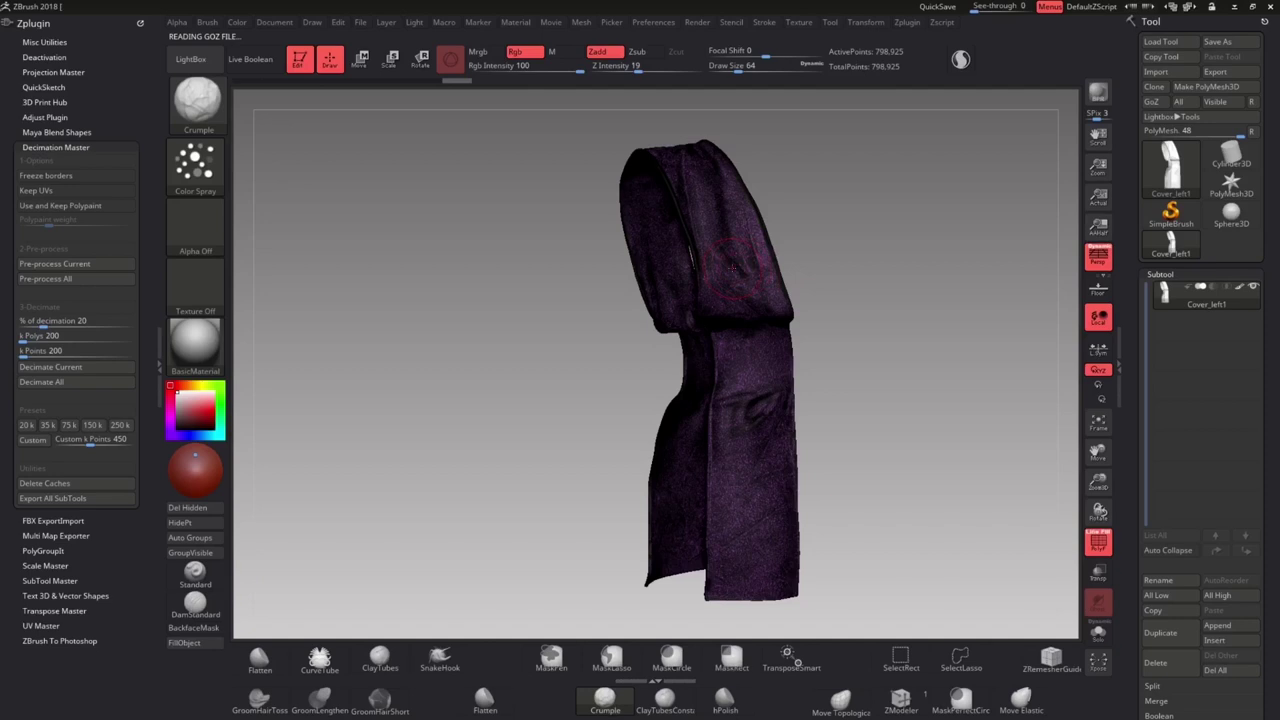
pyautogui.keyDown('ctrl'); pyautogui.moveTo(732, 268); pyautogui.dragTo(615, 317, button='right'); pyautogui.keyUp('ctrl')
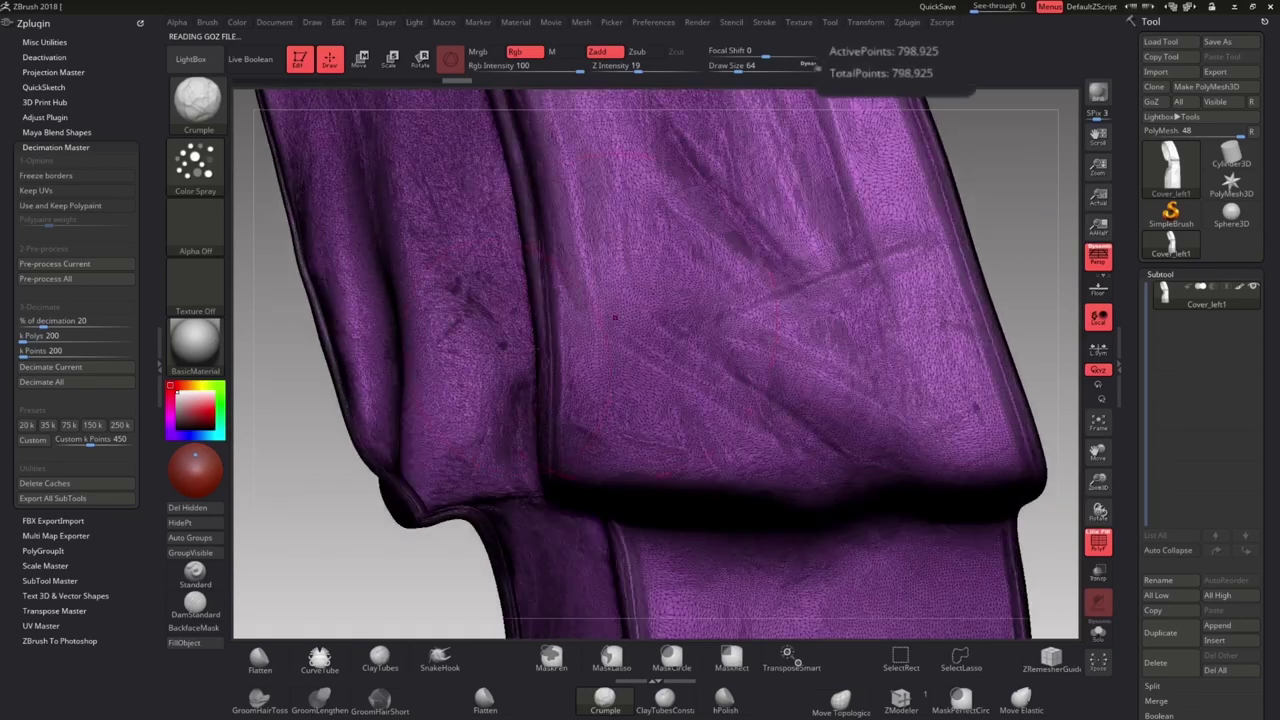
pyautogui.keyDown('ctrl'); pyautogui.moveTo(878, 322); pyautogui.dragTo(914, 337, button='right'); pyautogui.keyUp('ctrl')
pyautogui.keyDown('ctrl'); pyautogui.moveTo(888, 288); pyautogui.dragTo(905, 300, button='right'); pyautogui.keyUp('ctrl')
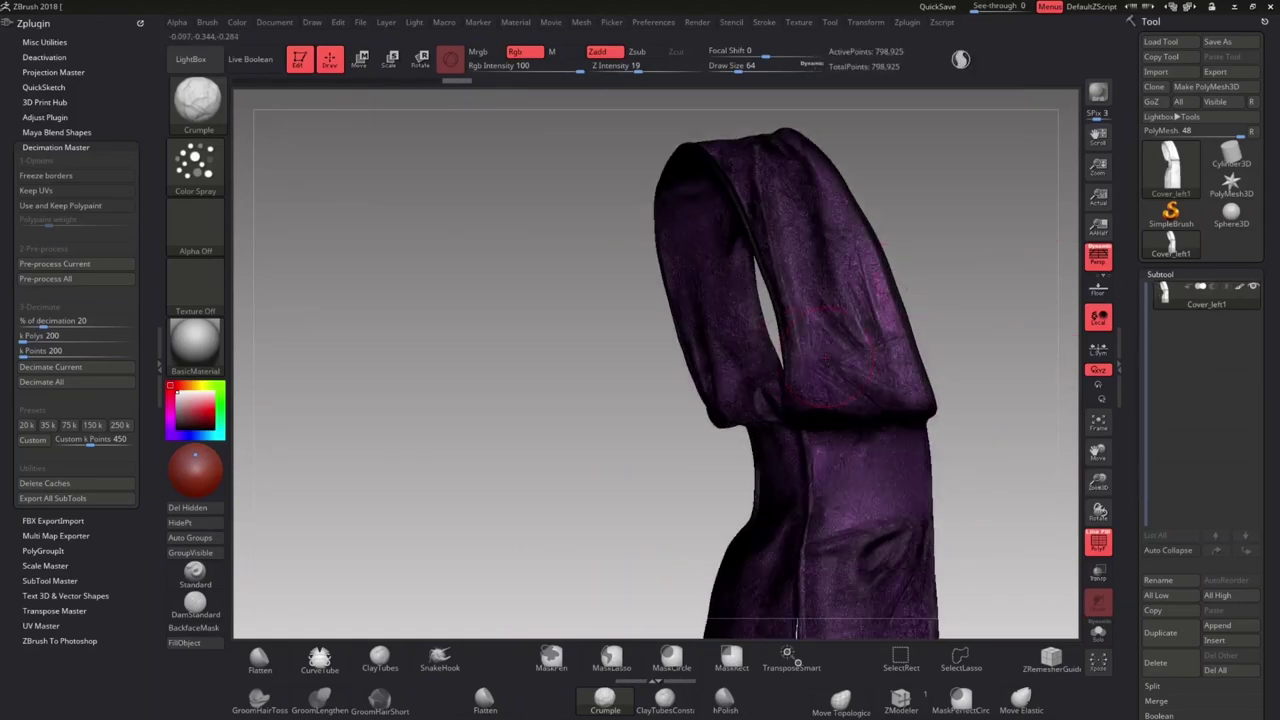
pyautogui.keyDown('alt'); pyautogui.moveTo(852, 340); pyautogui.dragTo(790, 358, button='right'); pyautogui.keyUp('alt')
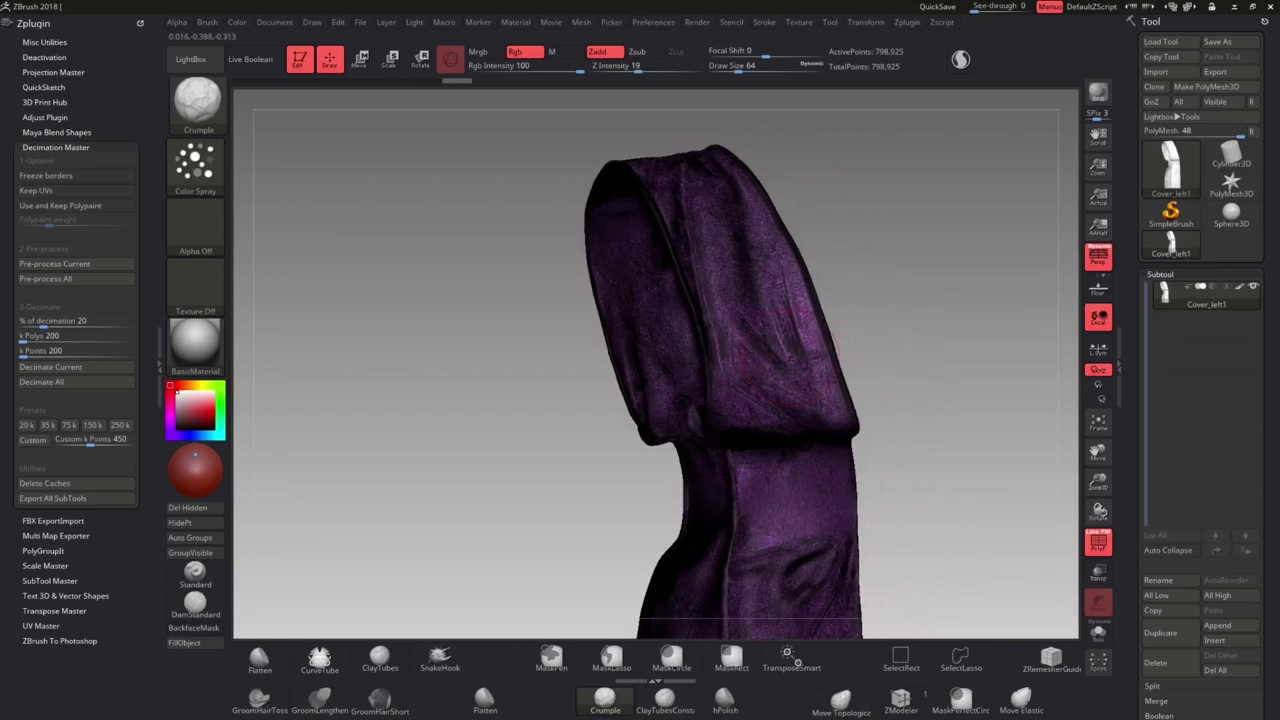
# Switch to Maya, select the character's left leather mesh and copy its name, LeatherLeft_Low, from the Outliner
pyautogui.press('super')
pyautogui.moveTo(540, 707)
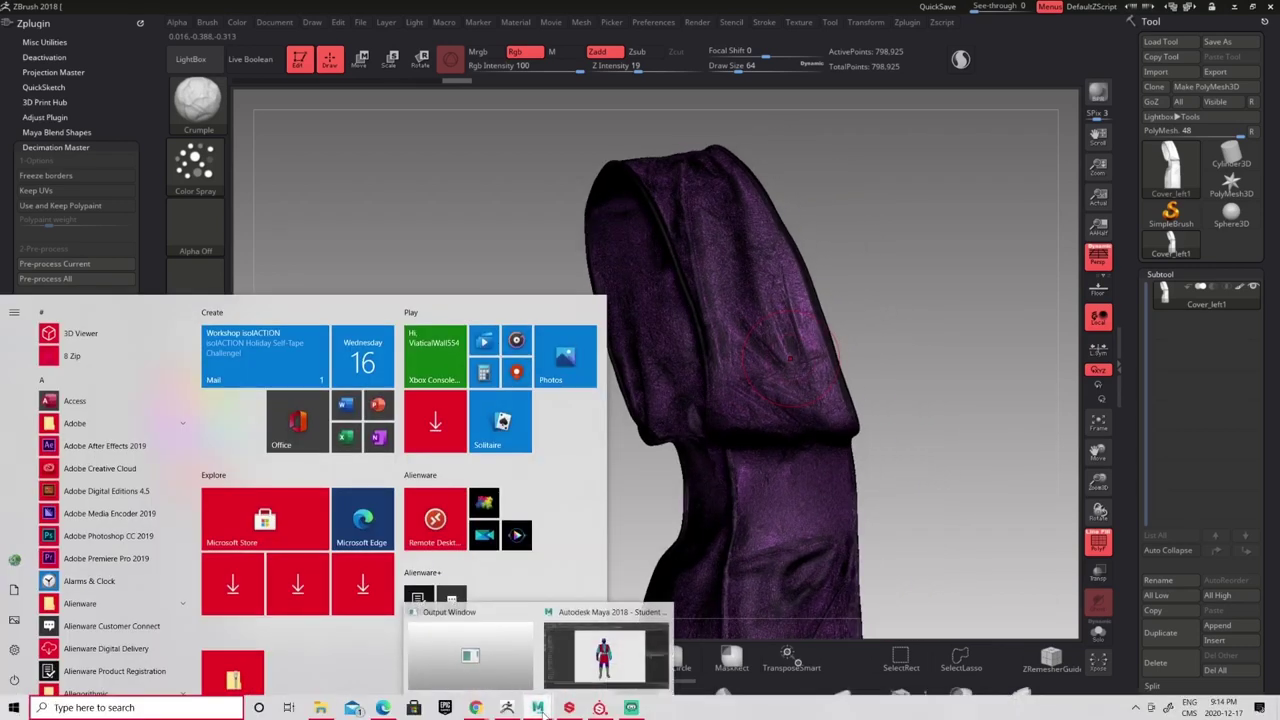
pyautogui.click(571, 656)
pyautogui.scroll(4, 579, 289)
pyautogui.keyDown('alt'); pyautogui.moveTo(579, 289); pyautogui.dragTo(655, 293); pyautogui.keyUp('alt')
pyautogui.keyDown('alt'); pyautogui.moveTo(560, 235); pyautogui.dragTo(620, 298, button='middle'); pyautogui.keyUp('alt')
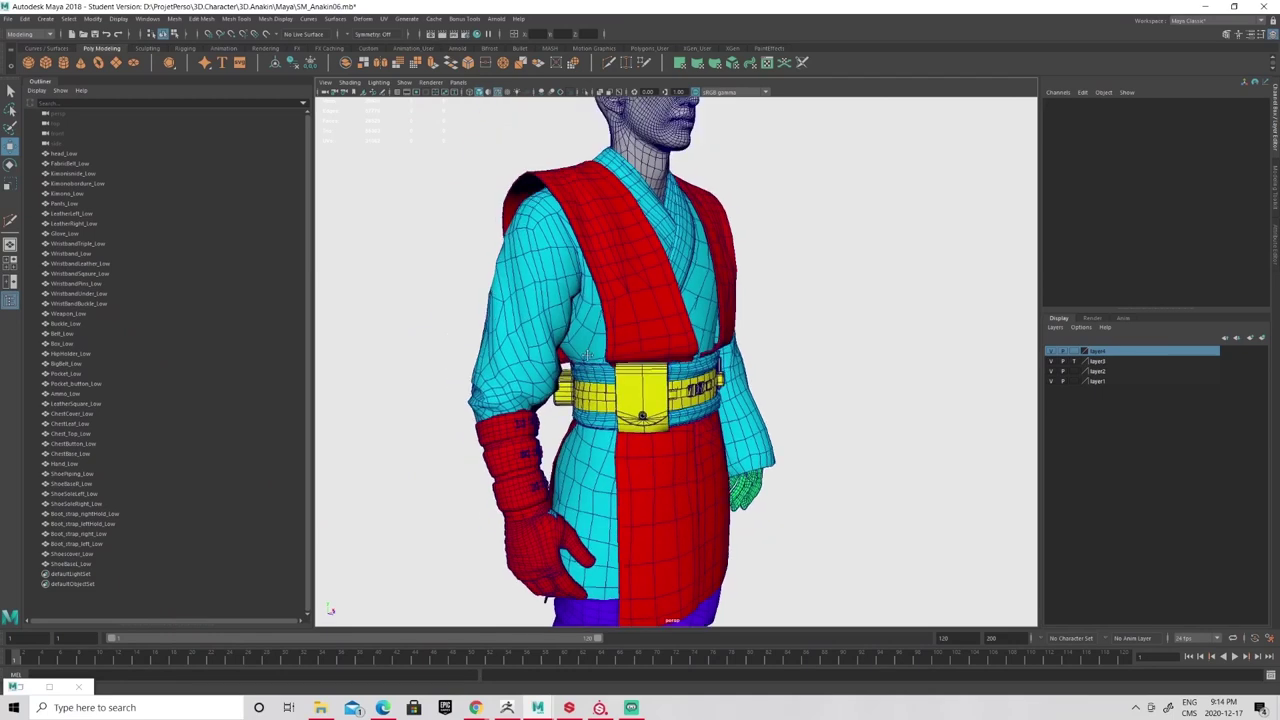
pyautogui.scroll(-2, 598, 298)
pyautogui.click(598, 298)
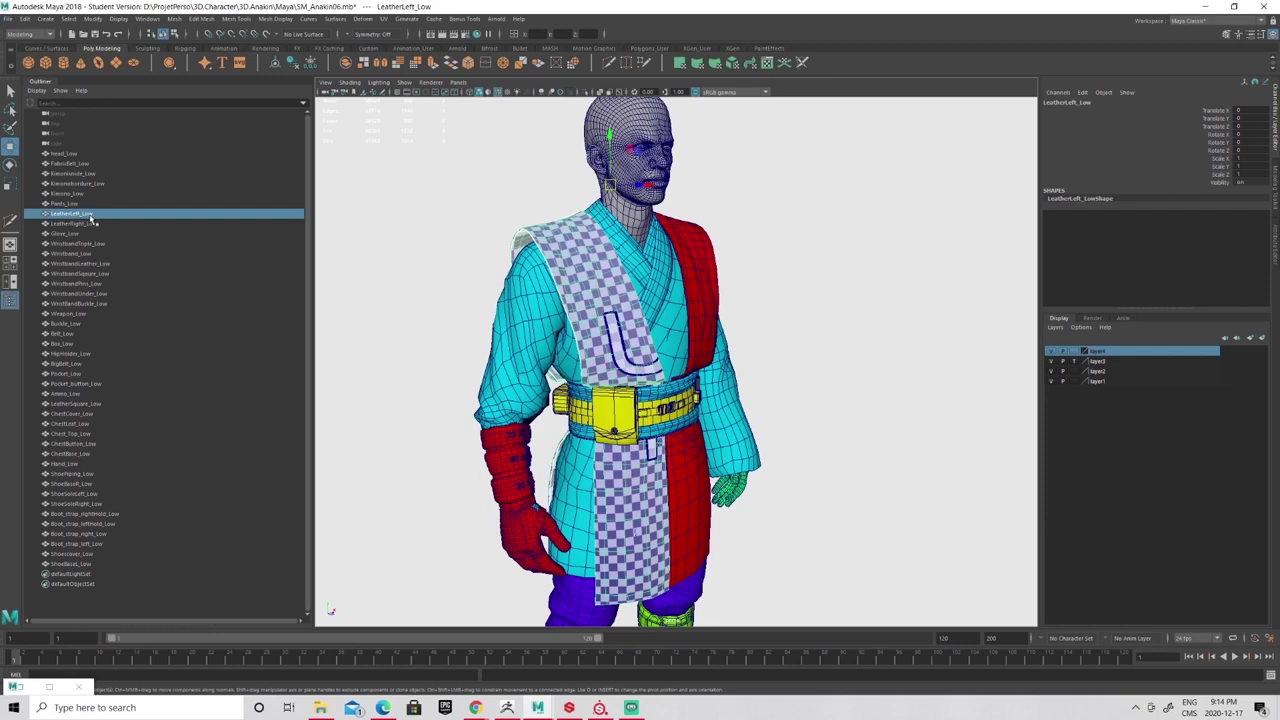
pyautogui.doubleClick(90, 214)
pyautogui.hotkey('ctrl', 'c')
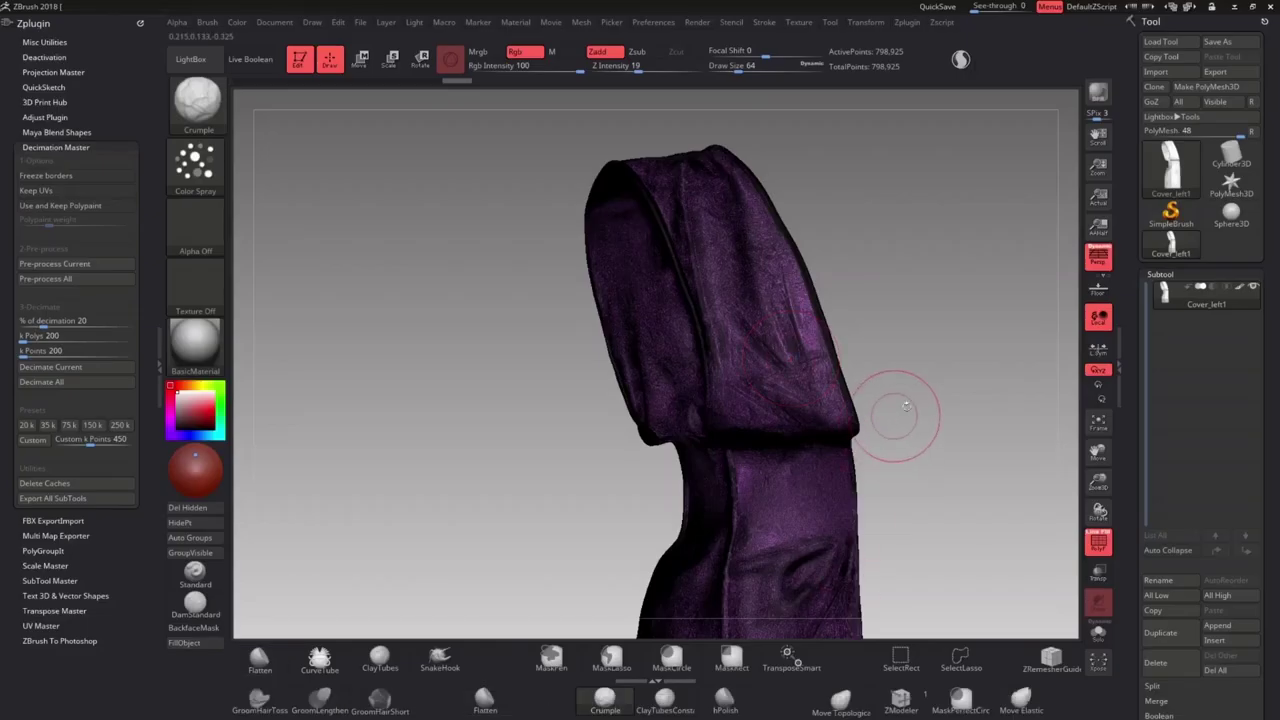
# Back in ZBrush, rename the Cover_left1 subtool as LeatherLeft_High
pyautogui.click(1158, 580)
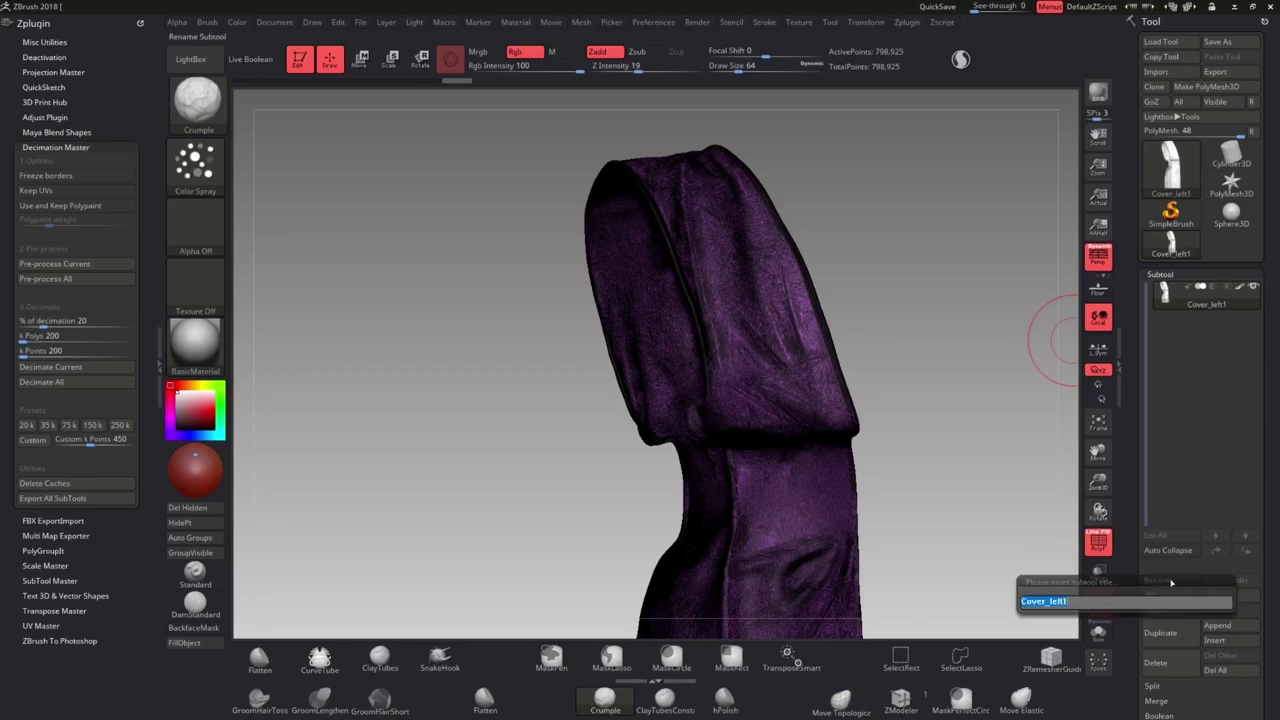
pyautogui.hotkey('ctrl', 'v')
pyautogui.press('BackSpace')
pyautogui.press('BackSpace')
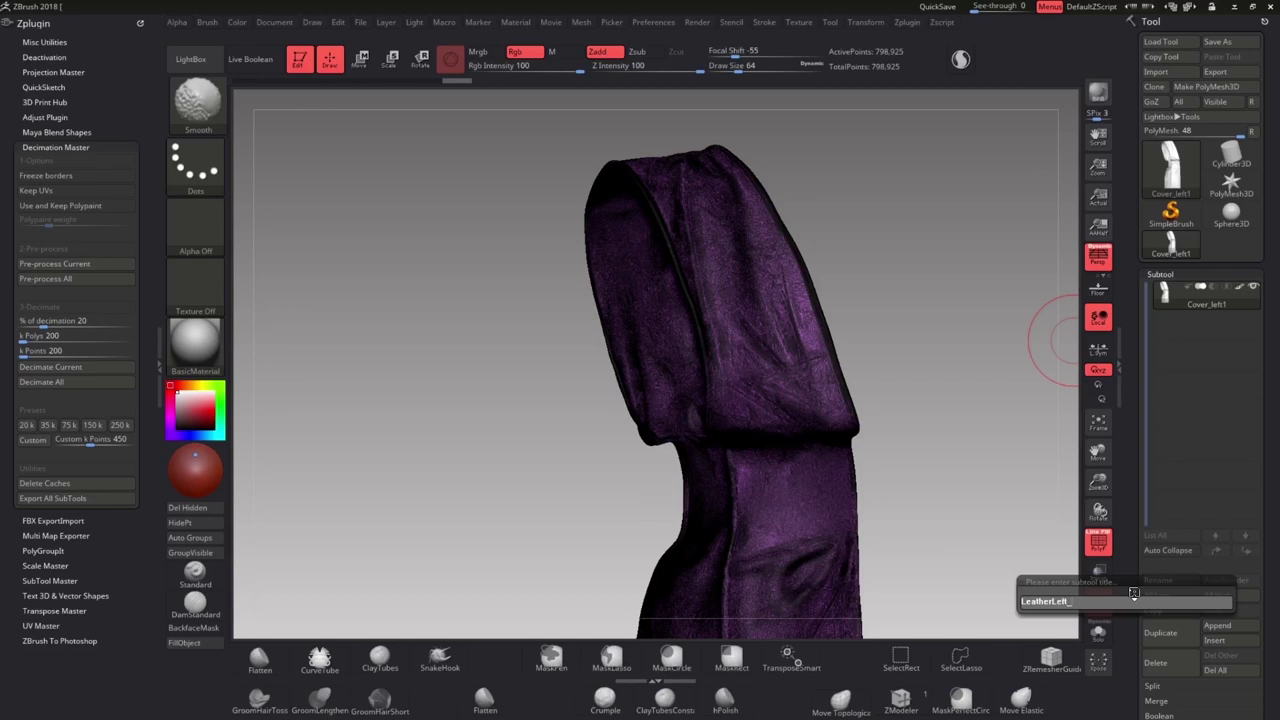
pyautogui.write('High')
pyautogui.press('Return')
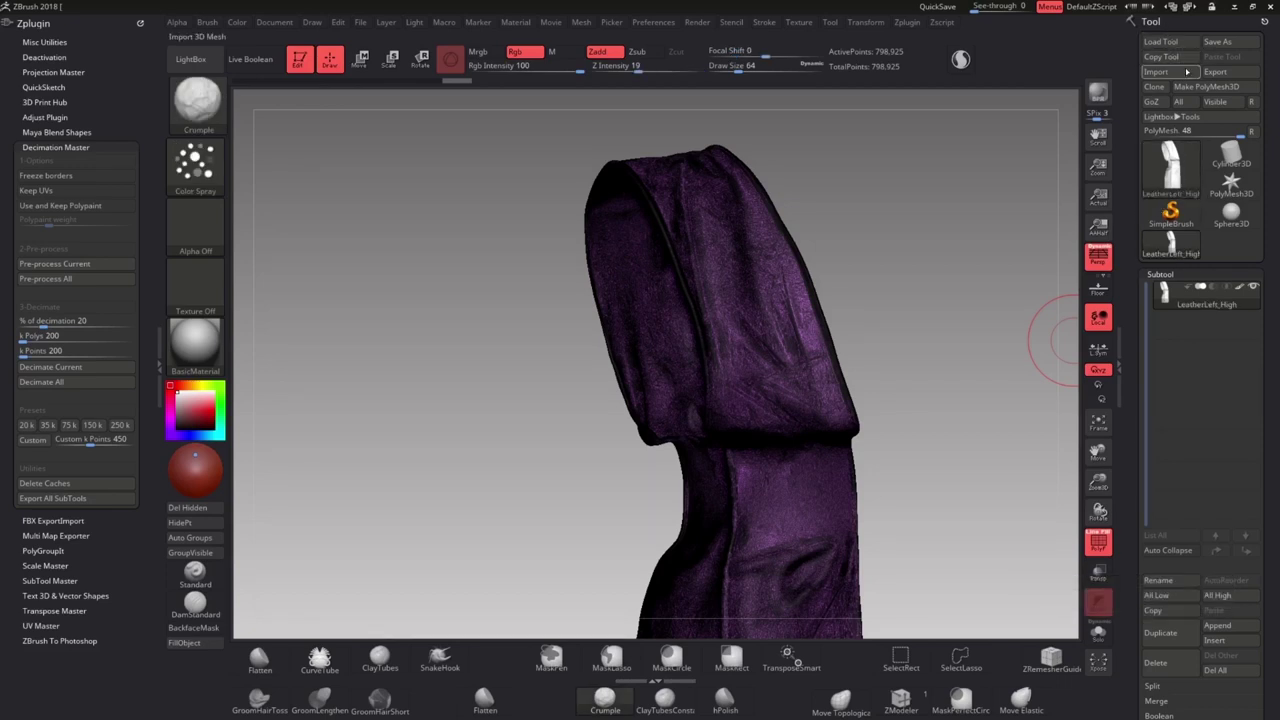
# Export the selected LeatherLeft_High subtool as an ASCII FBX 2016 file with smooth normals using FBX ExportImport
pyautogui.click(904, 22)
pyautogui.click(948, 150)
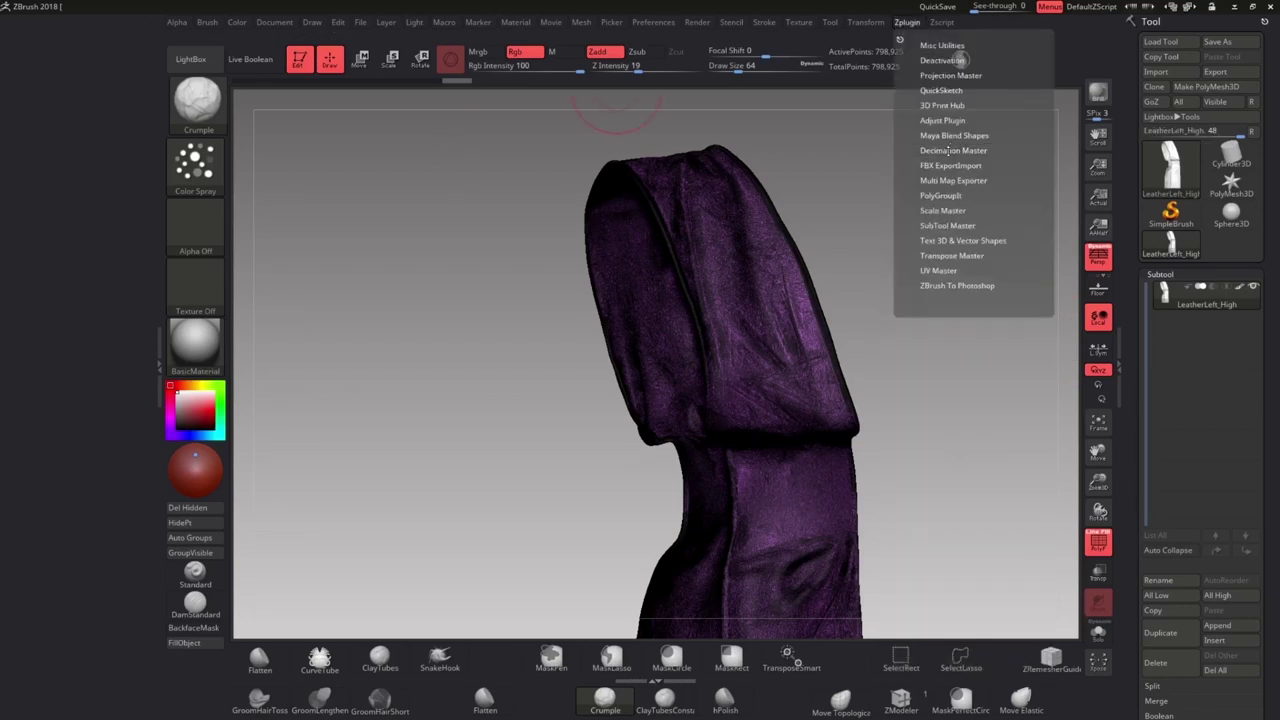
pyautogui.click(948, 167)
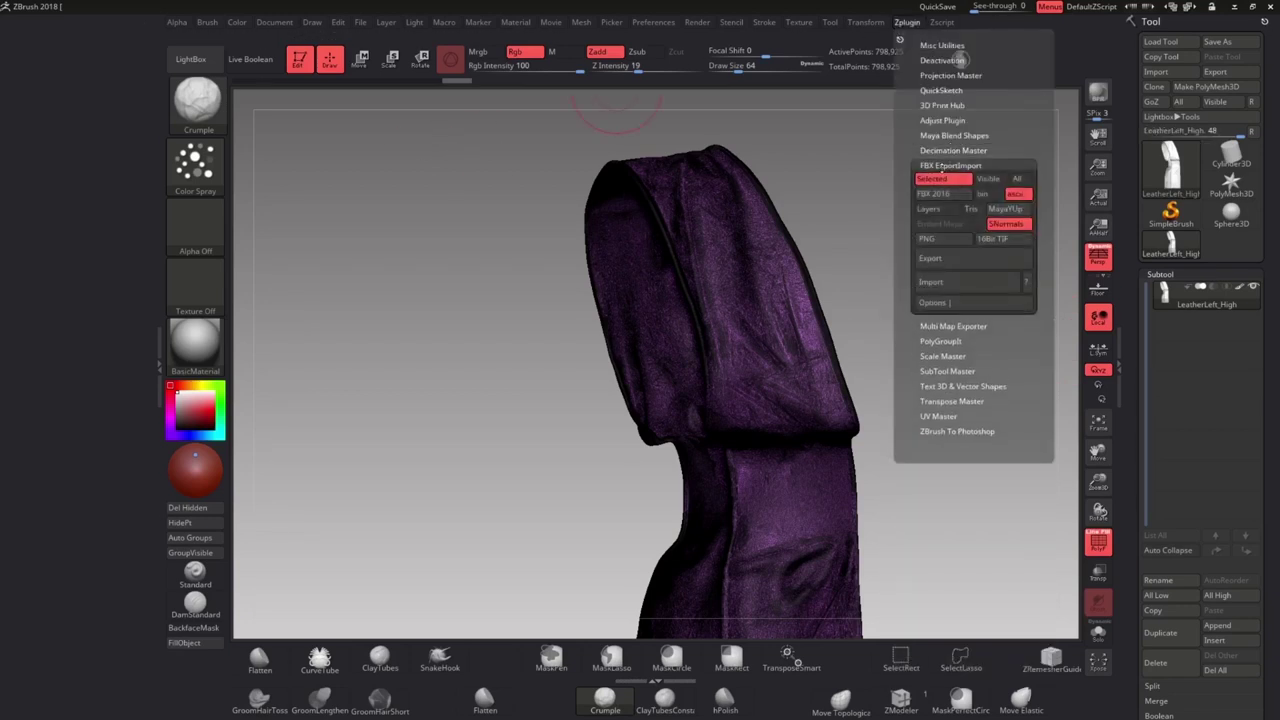
pyautogui.click(948, 258)
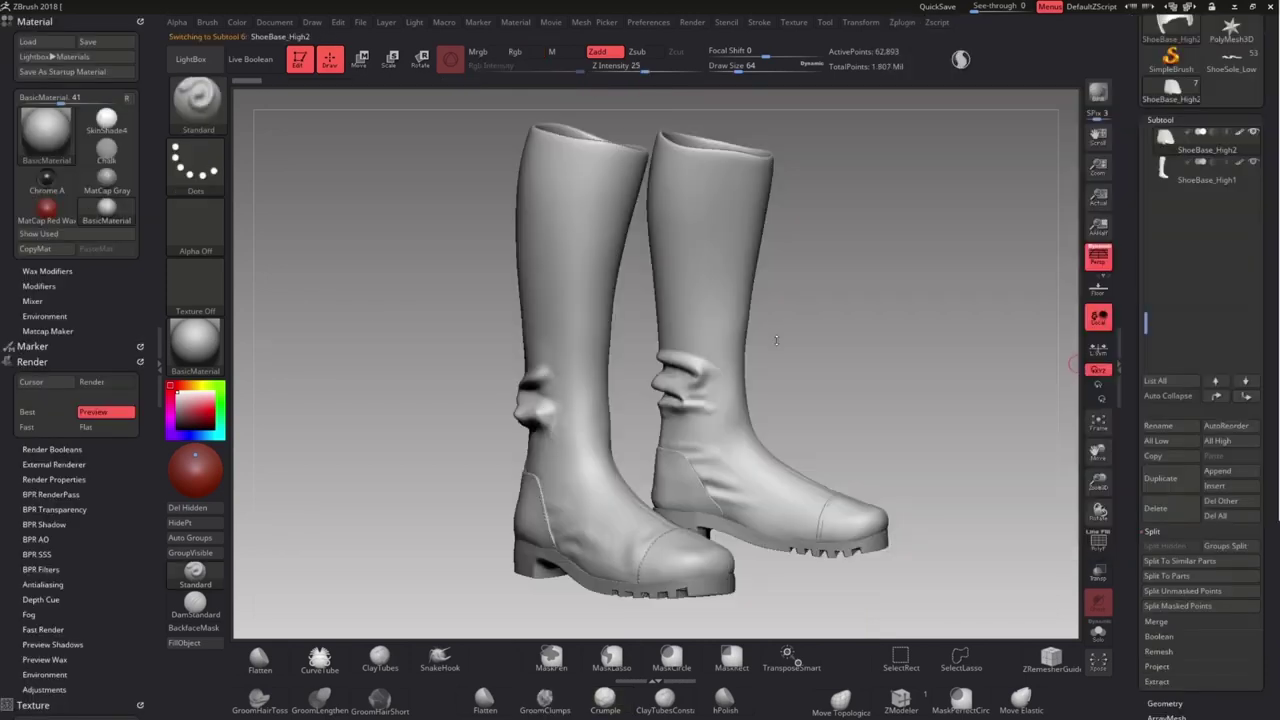
# Select the ShoeSole_Low1 subtool and fill the boot soles with bright green, RGB 128, 255, 0
pyautogui.moveTo(755, 358); pyautogui.dragTo(715, 361)
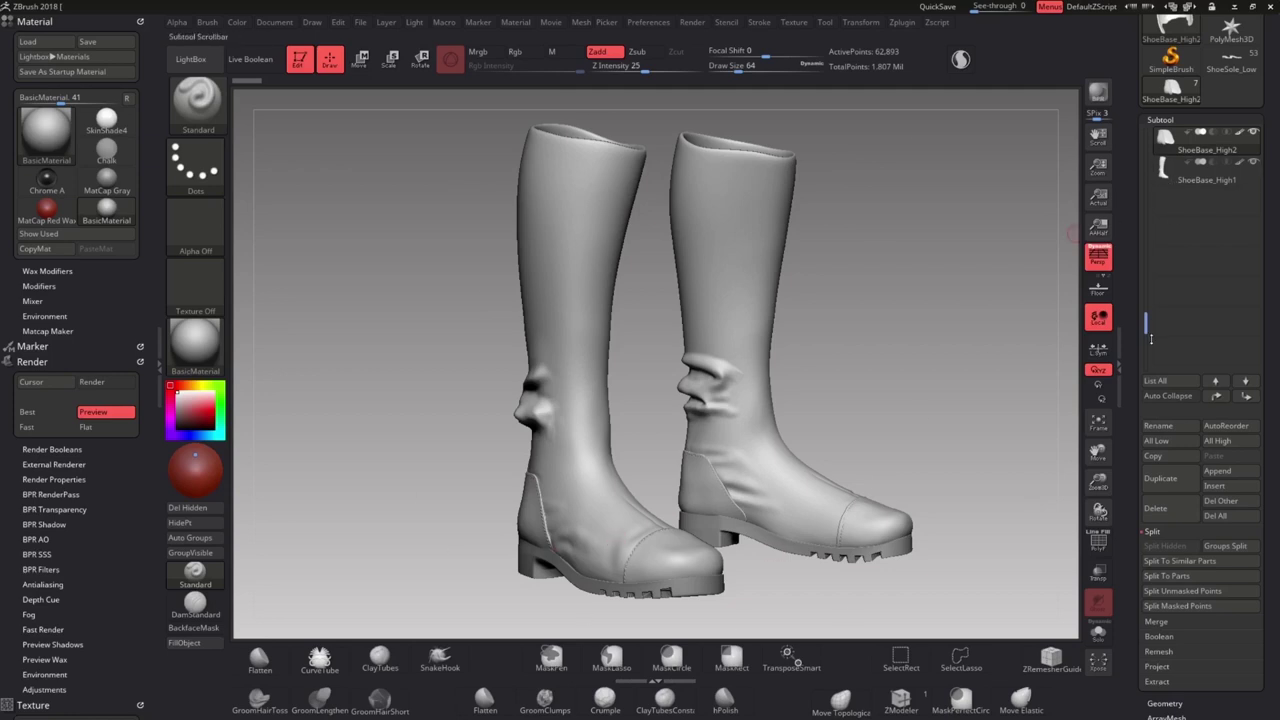
pyautogui.moveTo(1146, 295); pyautogui.dragTo(1146, 140)
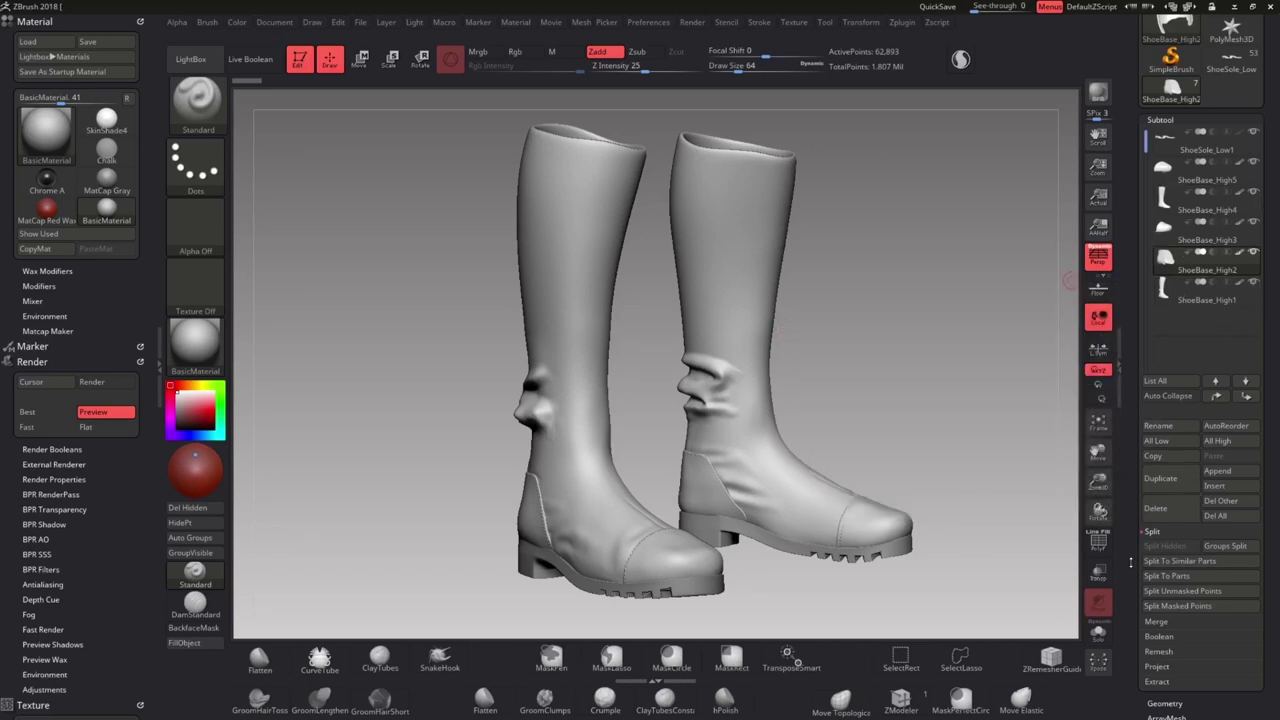
pyautogui.click(1156, 621)
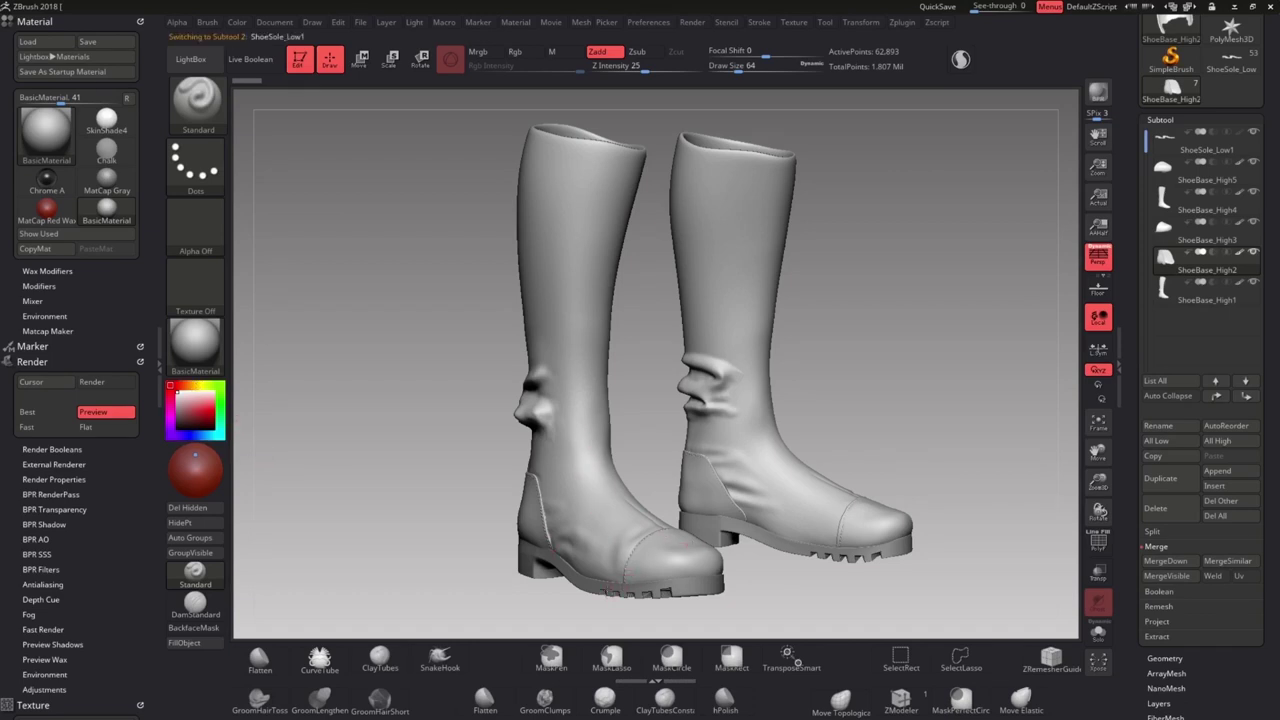
pyautogui.moveTo(175, 381)
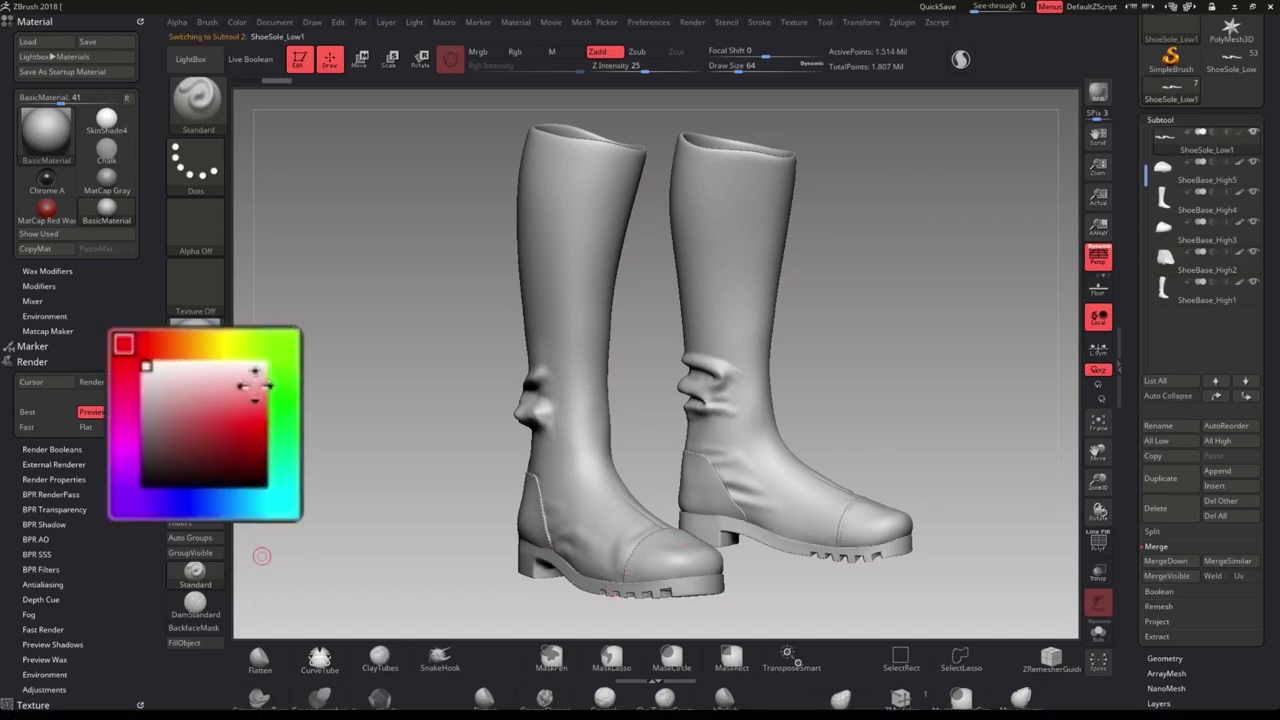
pyautogui.click(283, 346)
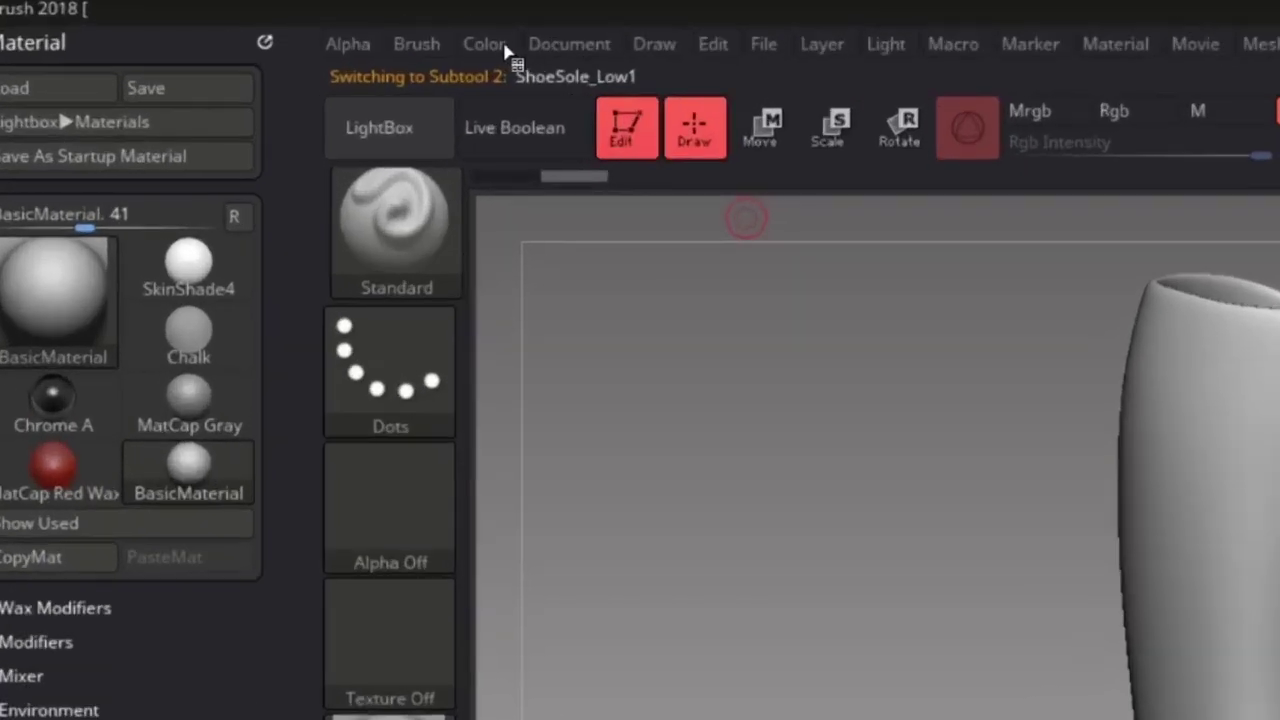
pyautogui.click(238, 22)
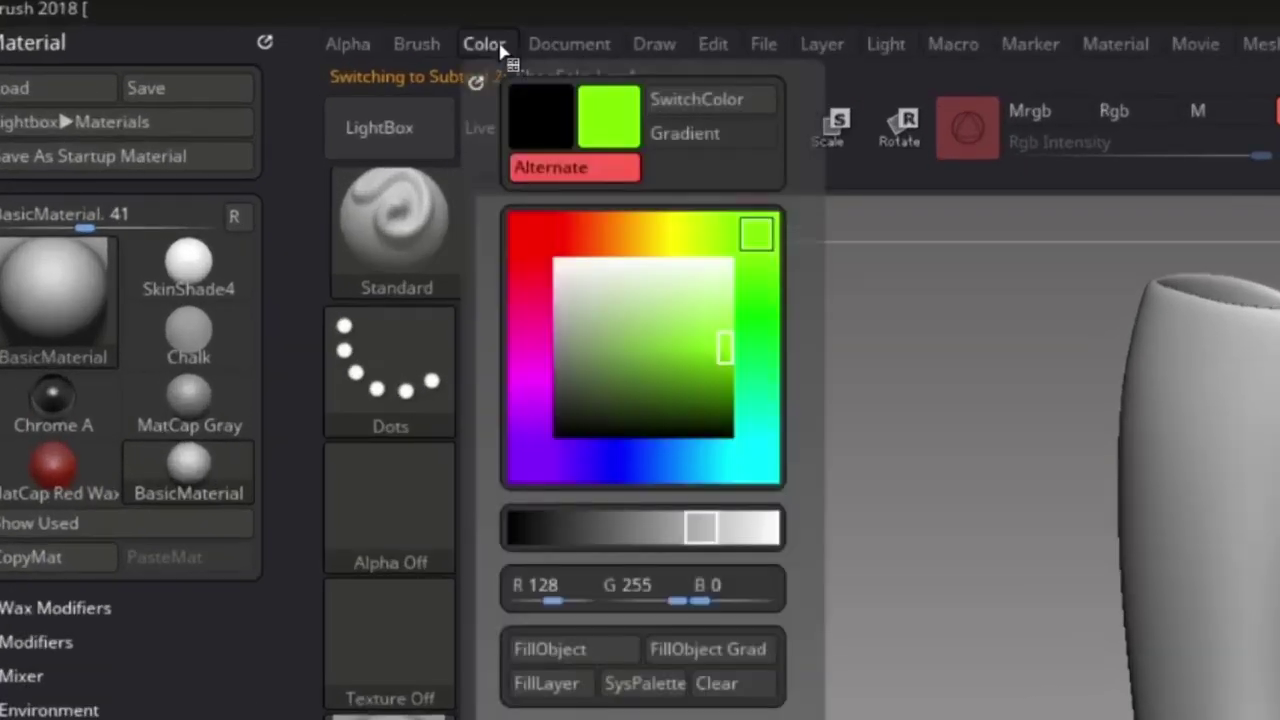
pyautogui.click(558, 651)
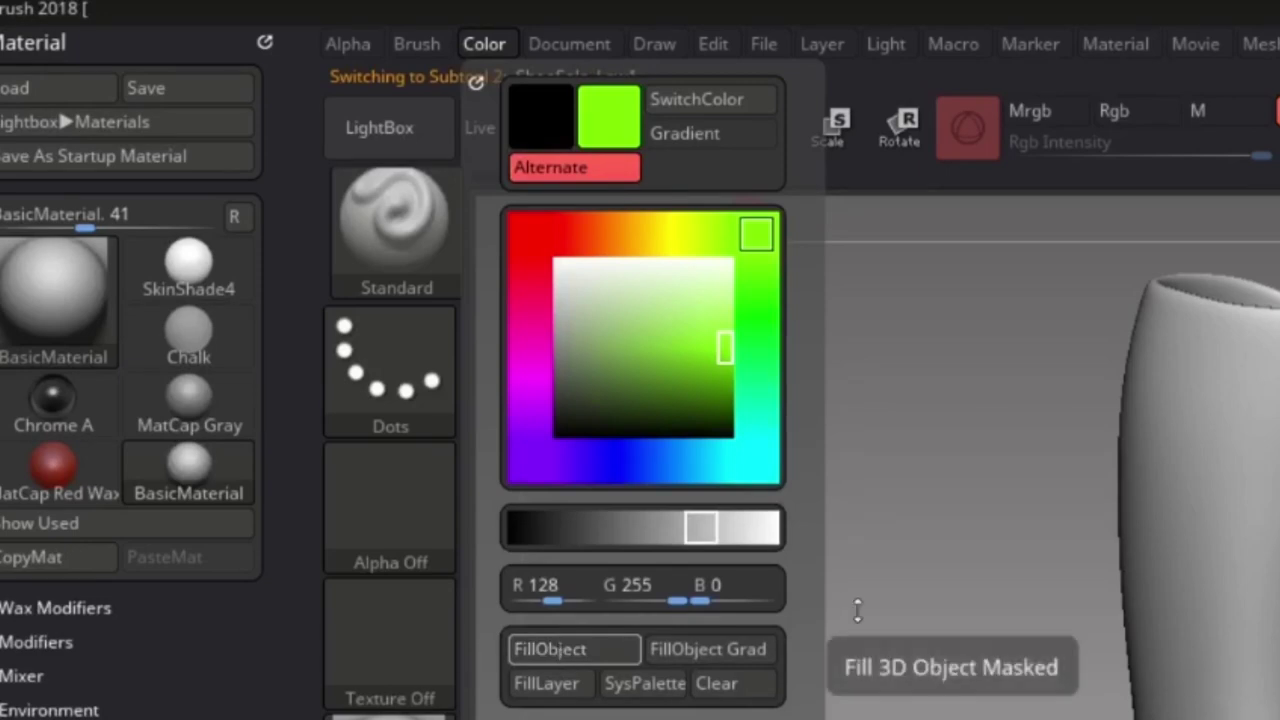
# Pick yellow and fill both boot shafts, ShoeBase_High1 and ShoeBase_High4, with it
pyautogui.click(201, 387)
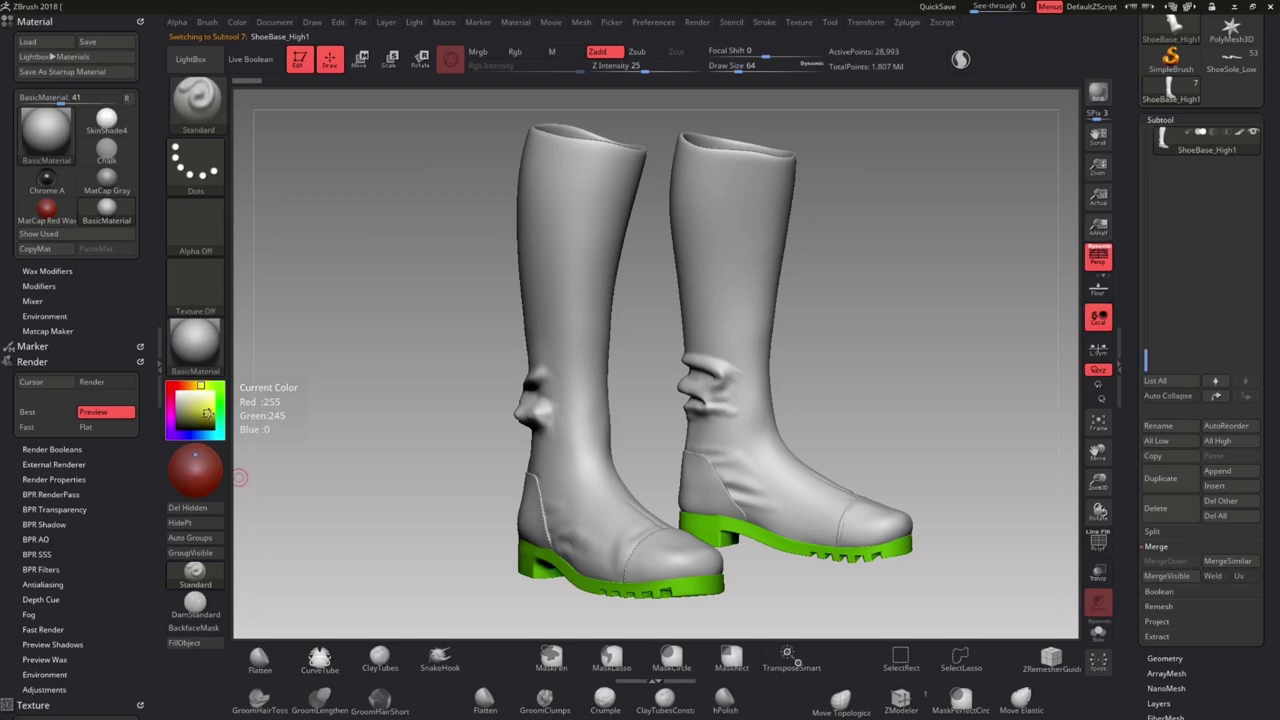
pyautogui.click(195, 643)
pyautogui.press('Up')
pyautogui.press('Up')
pyautogui.press('Up')
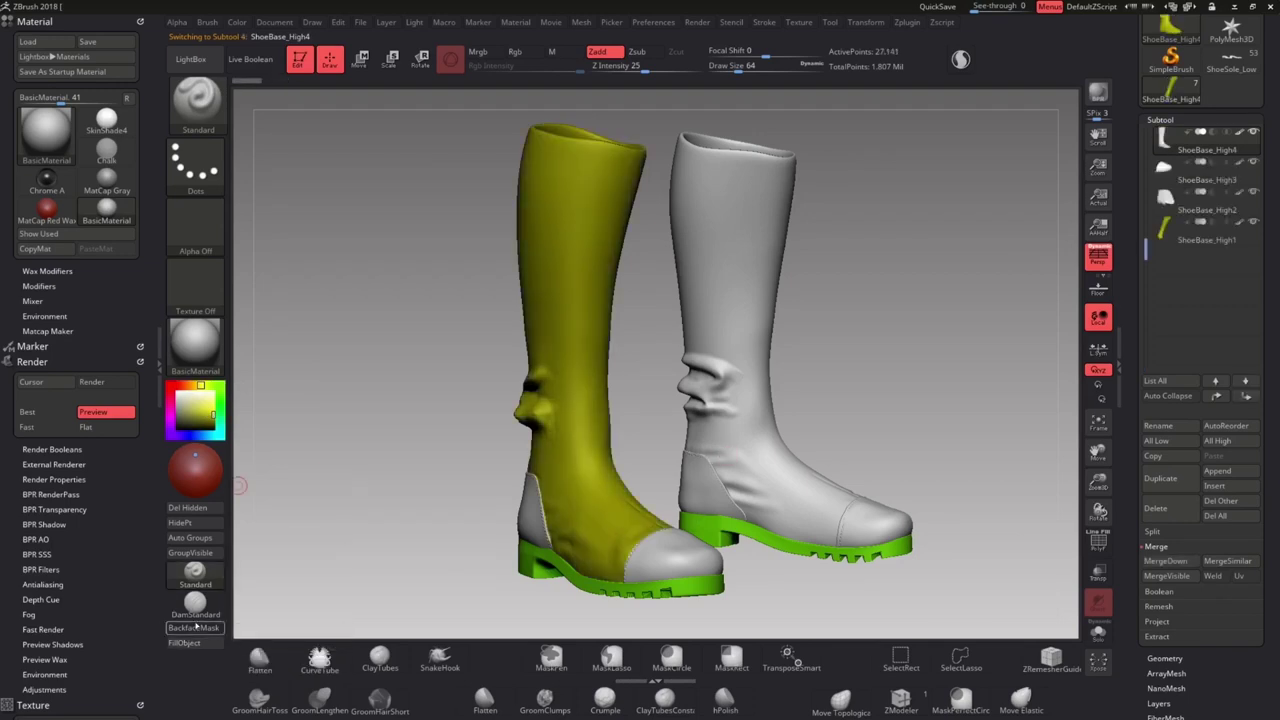
pyautogui.click(183, 642)
# Pick cyan and fill both toe caps, ShoeBase_High5 and ShoeBase_High3, with it
pyautogui.click(220, 434)
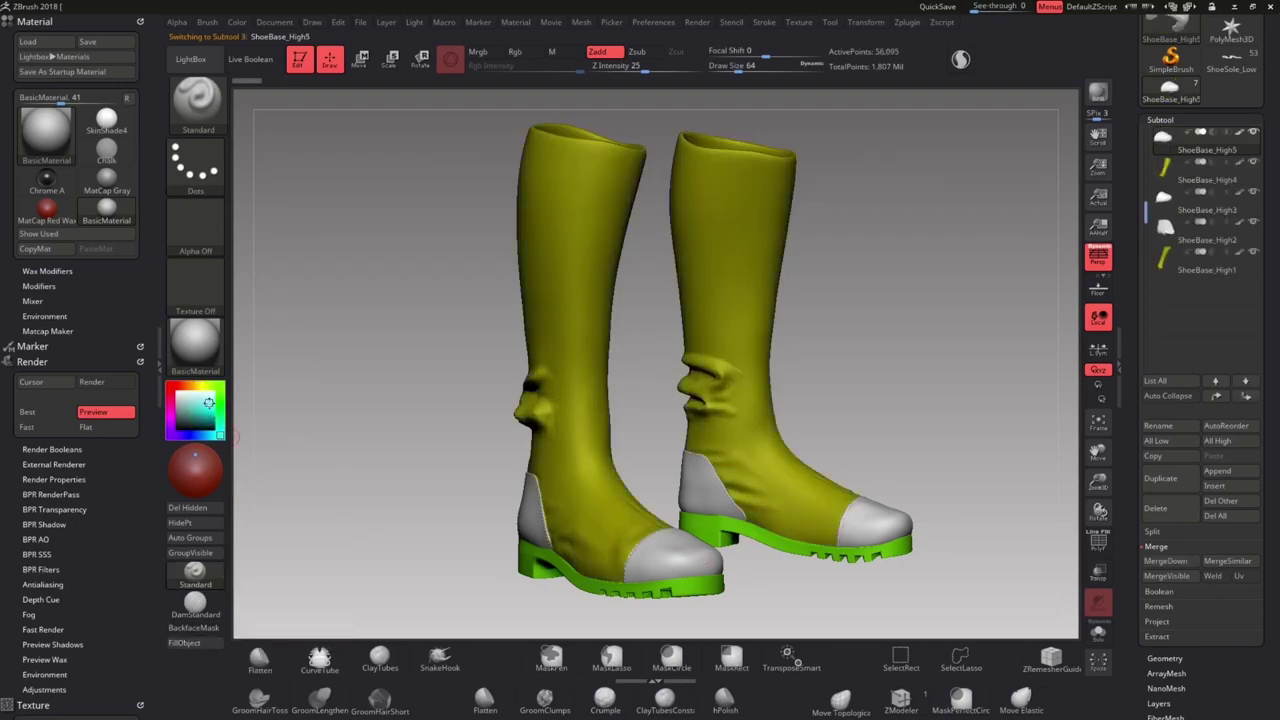
pyautogui.click(213, 406)
pyautogui.click(195, 643)
pyautogui.keyDown('alt'); pyautogui.click(884, 517); pyautogui.keyUp('alt')
pyautogui.click(192, 643)
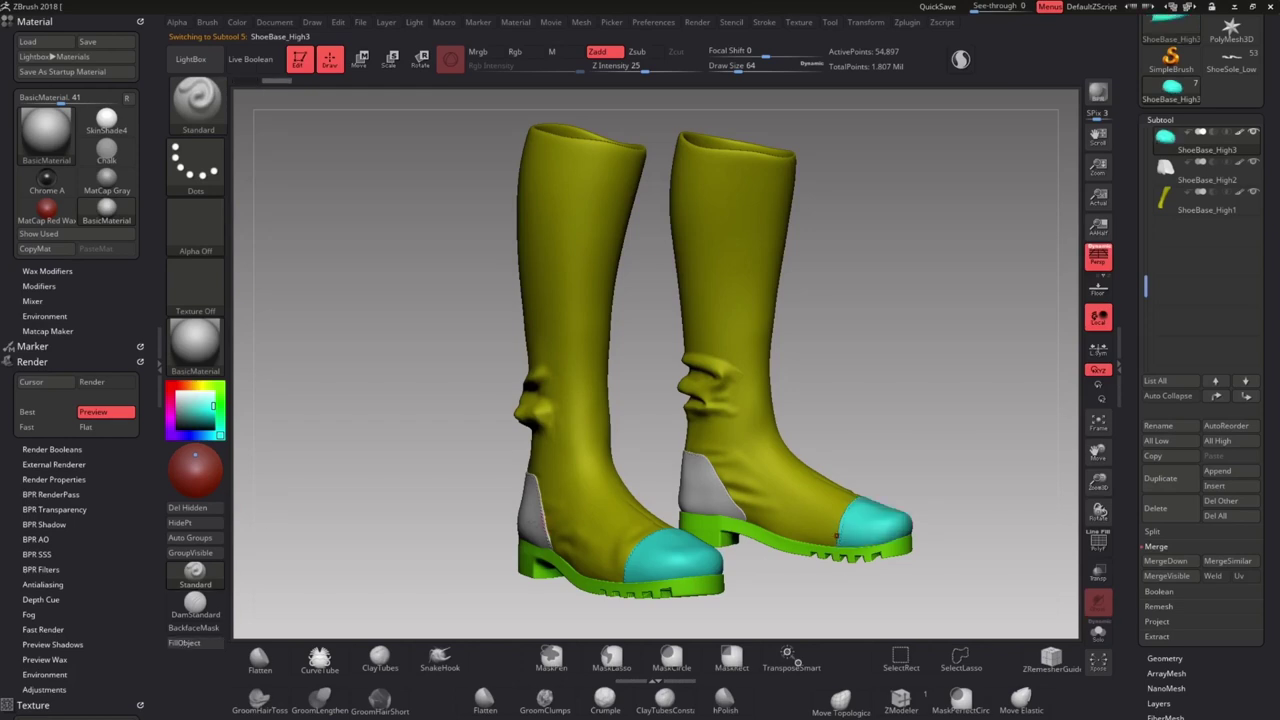
# Pick orange and fill both heel pieces, ShoeBase_High2 and ShoeBase_High6, with it
pyautogui.press('Down')
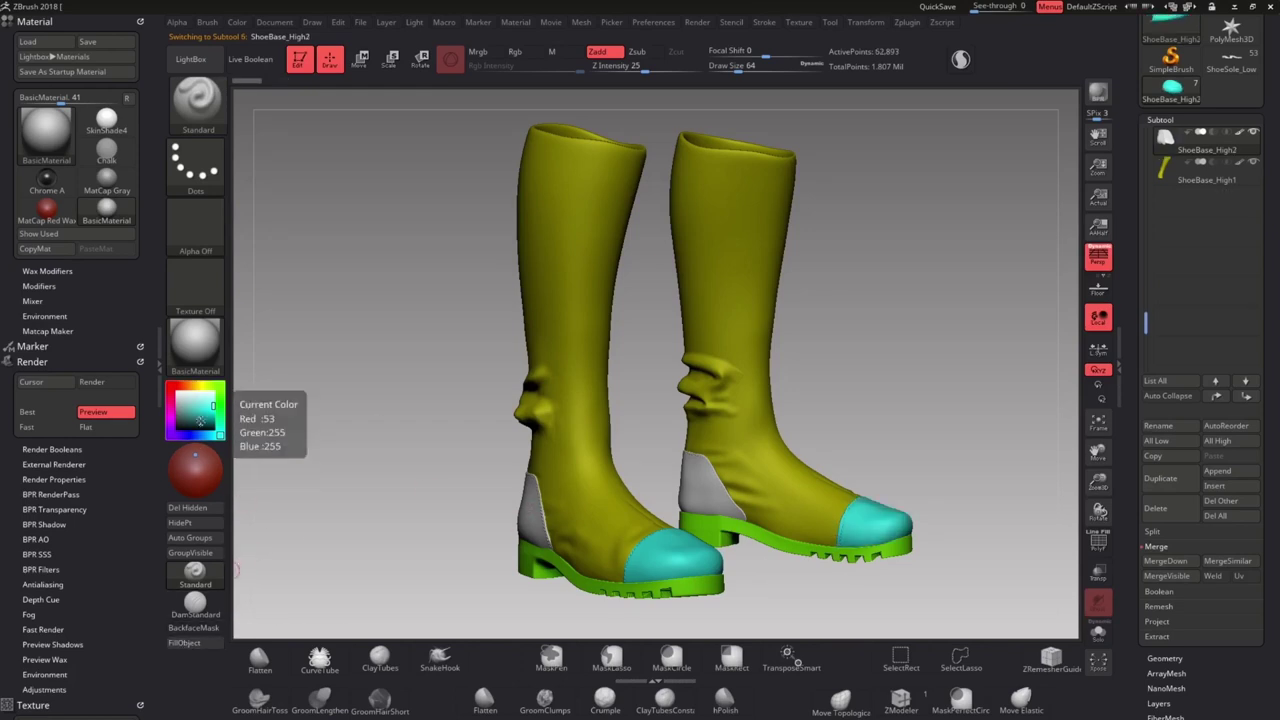
pyautogui.click(193, 385)
pyautogui.click(183, 642)
pyautogui.keyDown('alt'); pyautogui.click(716, 492); pyautogui.keyUp('alt')
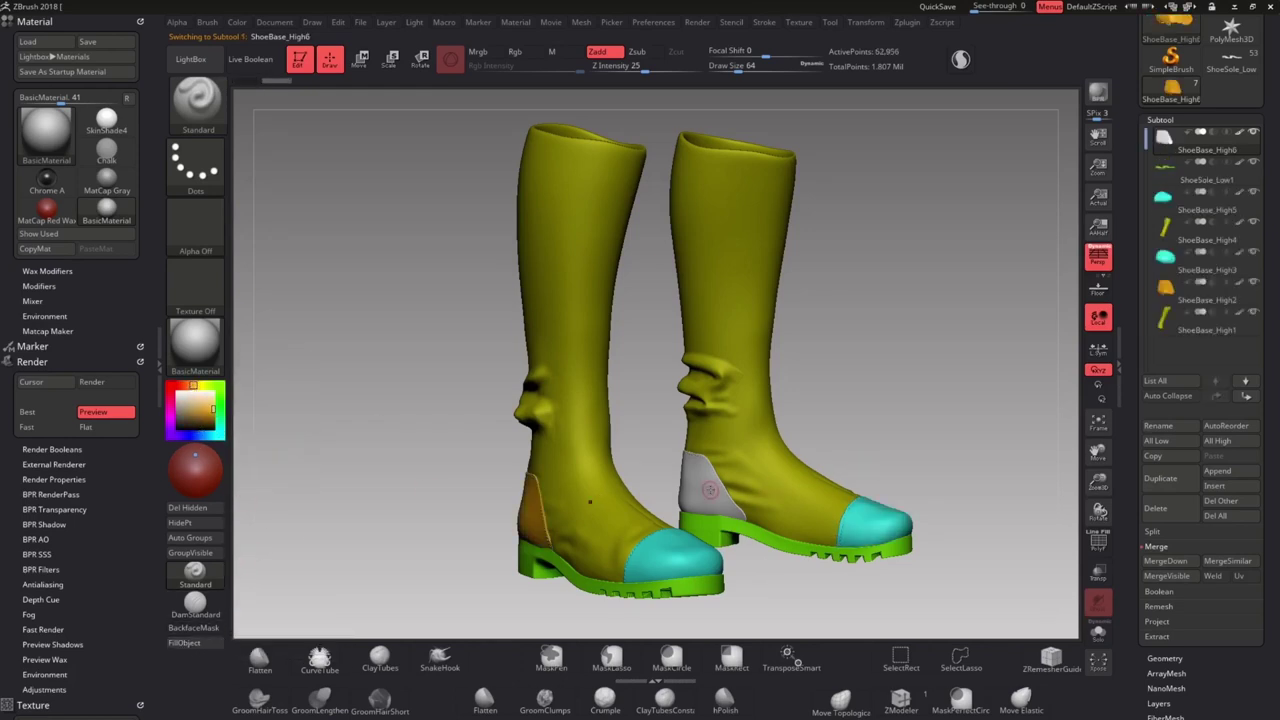
pyautogui.click(190, 642)
# Merge all the coloured boot subtools down into a single subtool, accepting the non-undoable operation
pyautogui.keyDown('alt'); pyautogui.moveTo(747, 413); pyautogui.dragTo(730, 415, button='right'); pyautogui.keyUp('alt')
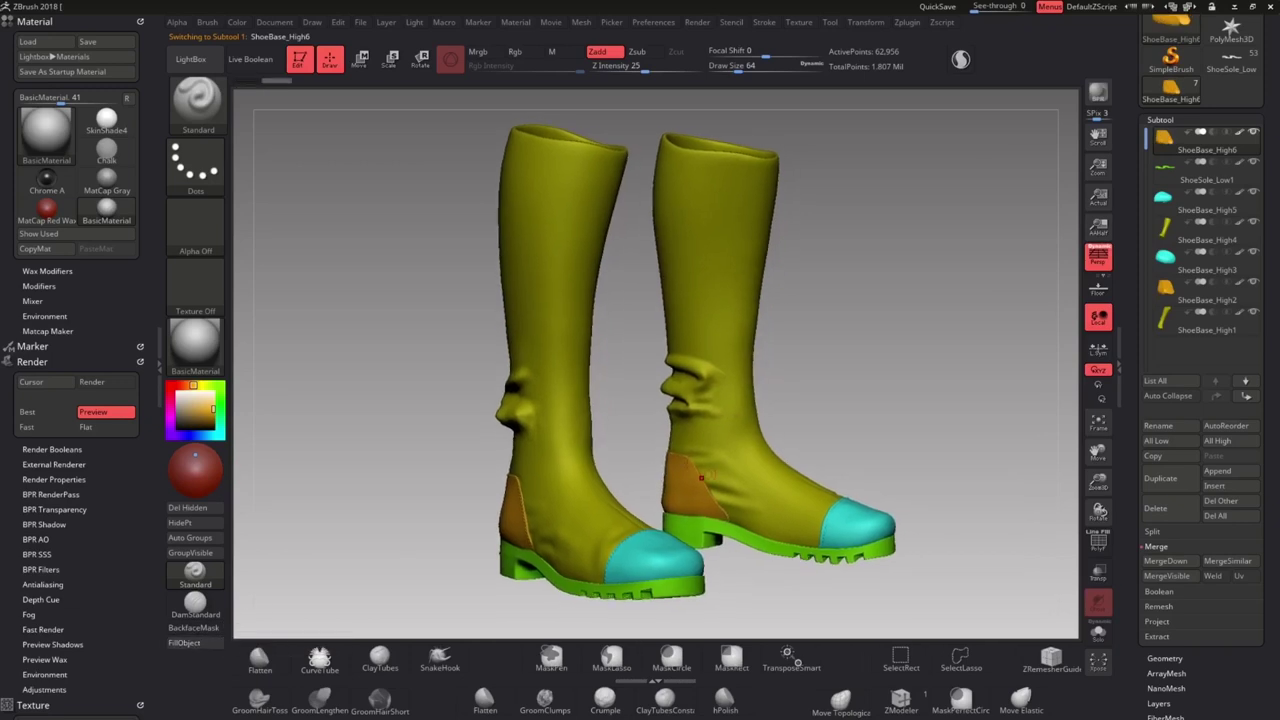
pyautogui.moveTo(763, 518); pyautogui.dragTo(780, 510, button='right')
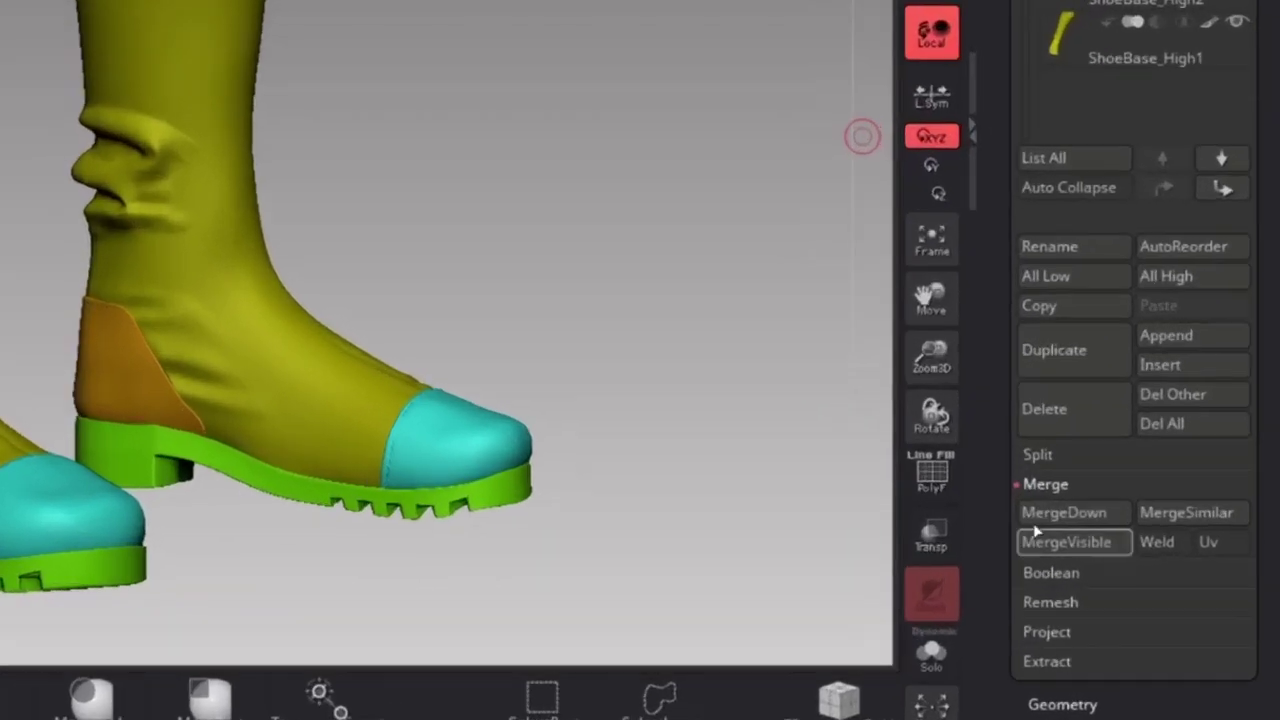
pyautogui.click(1165, 561)
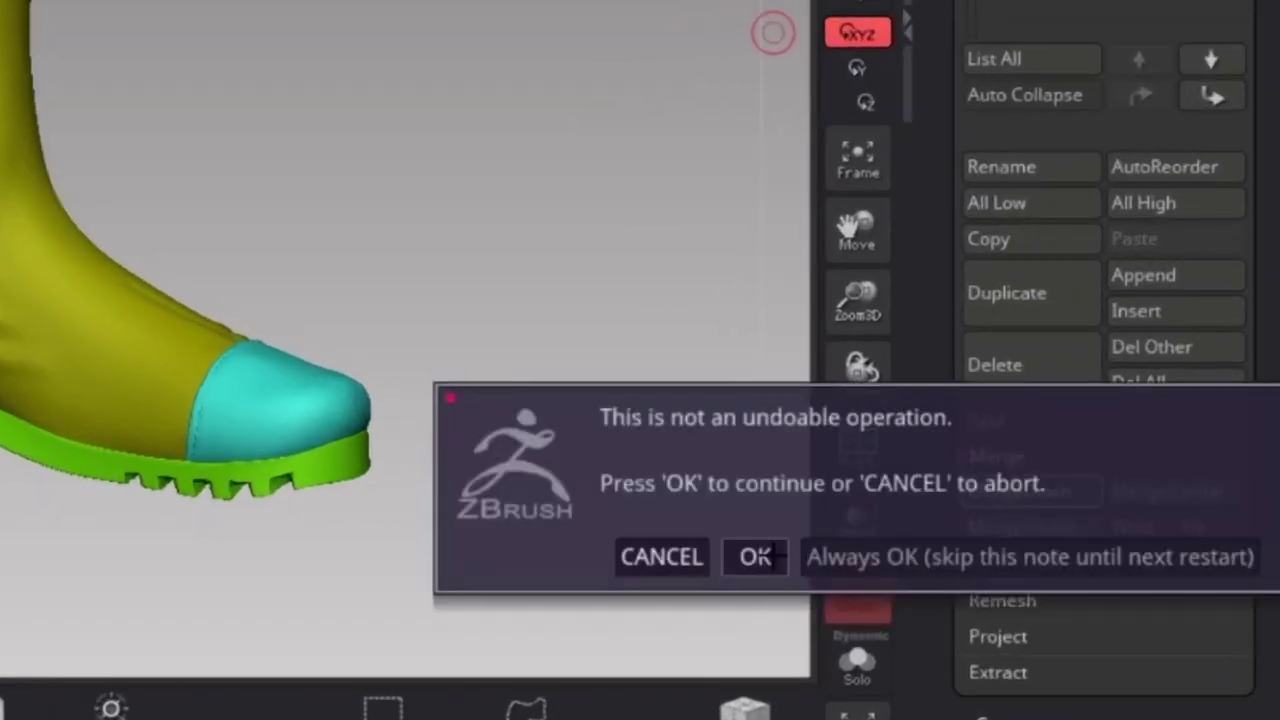
pyautogui.click(770, 557)
pyautogui.click(1005, 495)
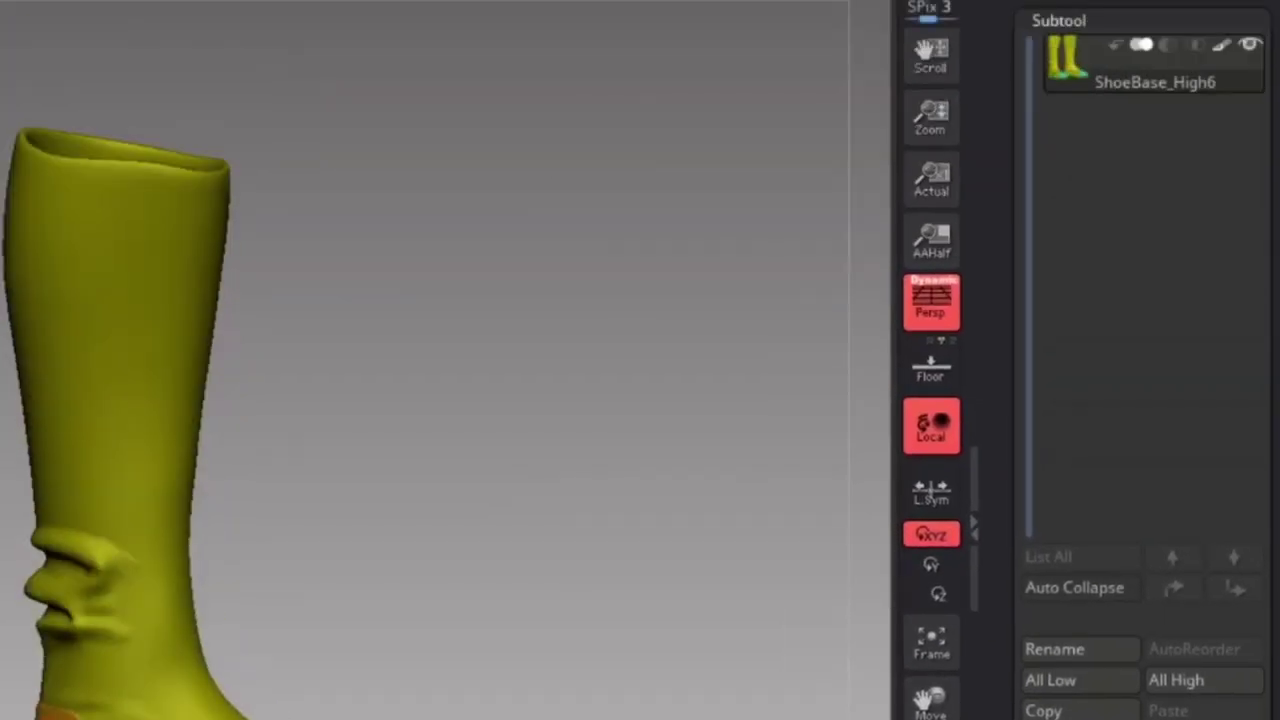
# Rename the merged boots subtool as ShoeBase_High
pyautogui.click(1056, 650)
pyautogui.click(926, 697)
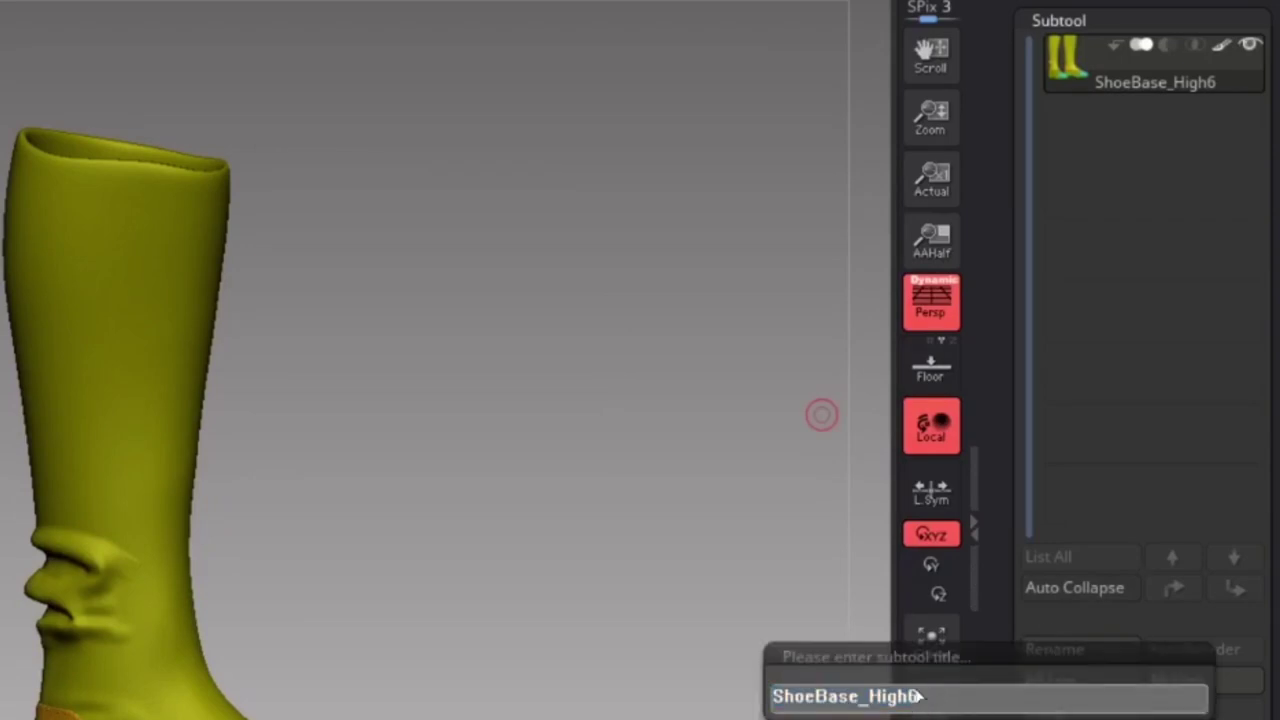
pyautogui.press('BackSpace')
pyautogui.press('Return')
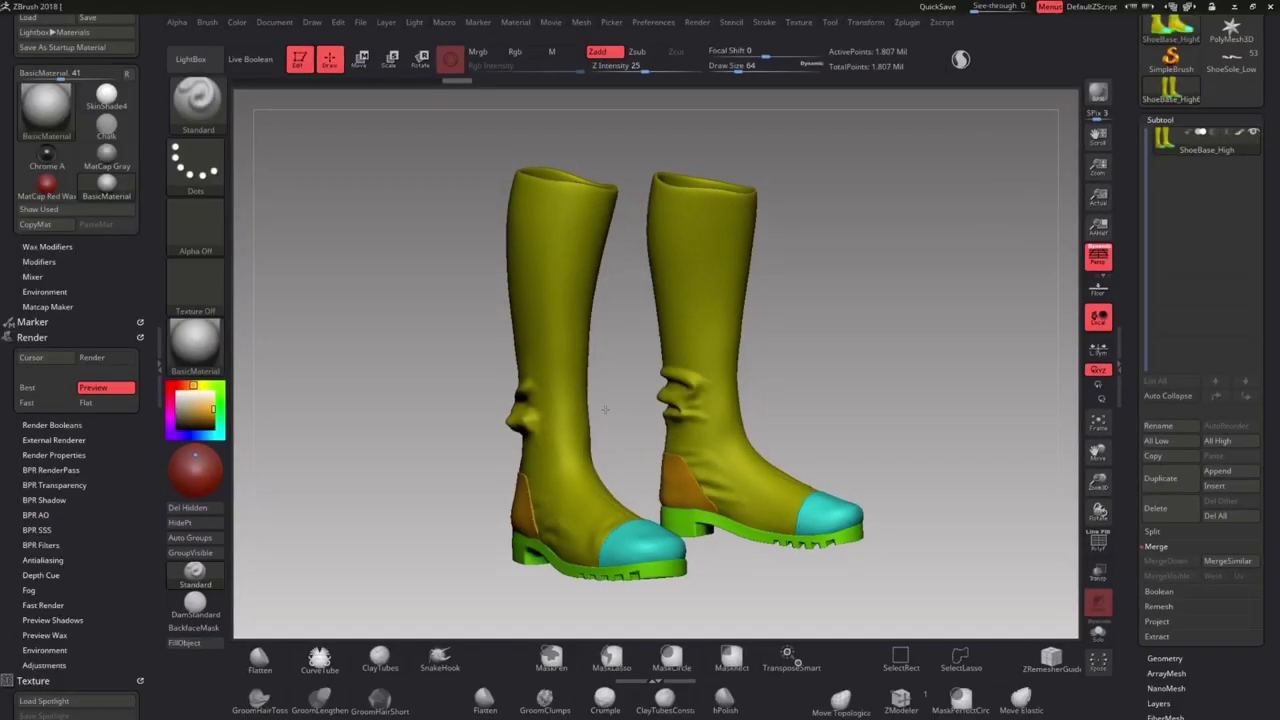
# Dock the Zplugin palette in the tray and export the selected boots as an ASCII FBX 2016 file
pyautogui.moveTo(126, 402); pyautogui.dragTo(168, 3)
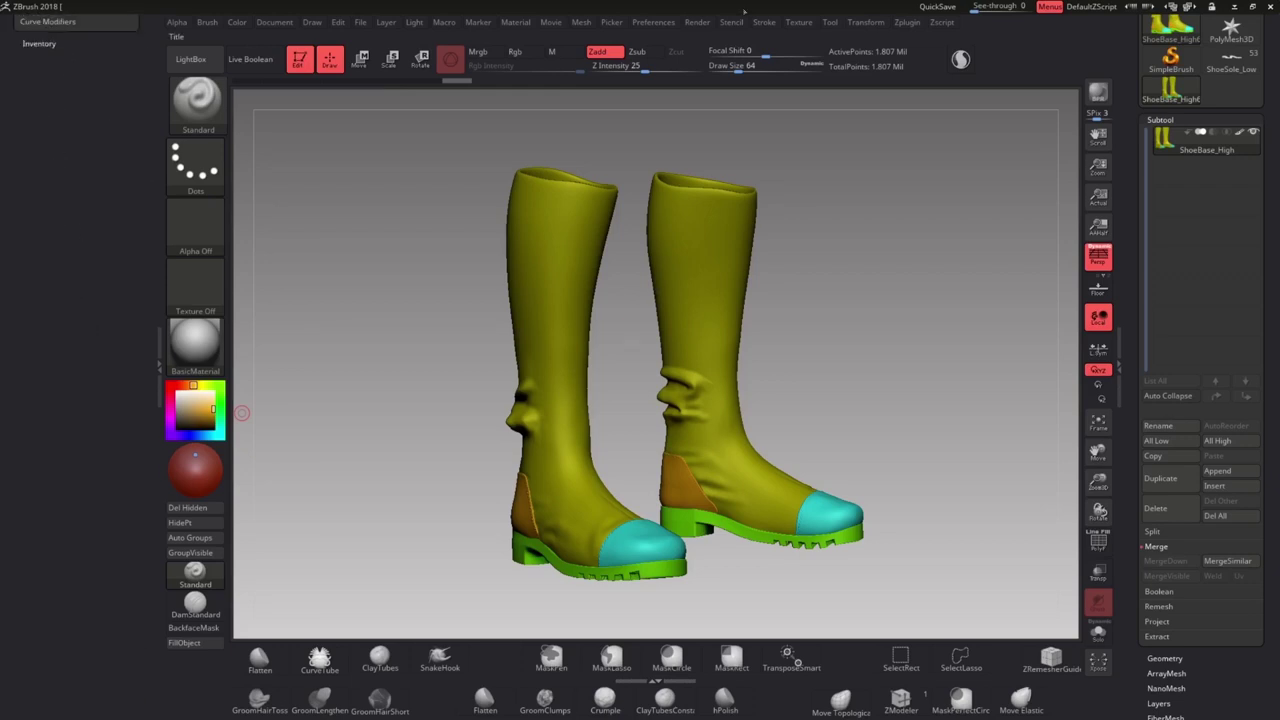
pyautogui.click(899, 24)
pyautogui.moveTo(899, 35); pyautogui.dragTo(39, 396)
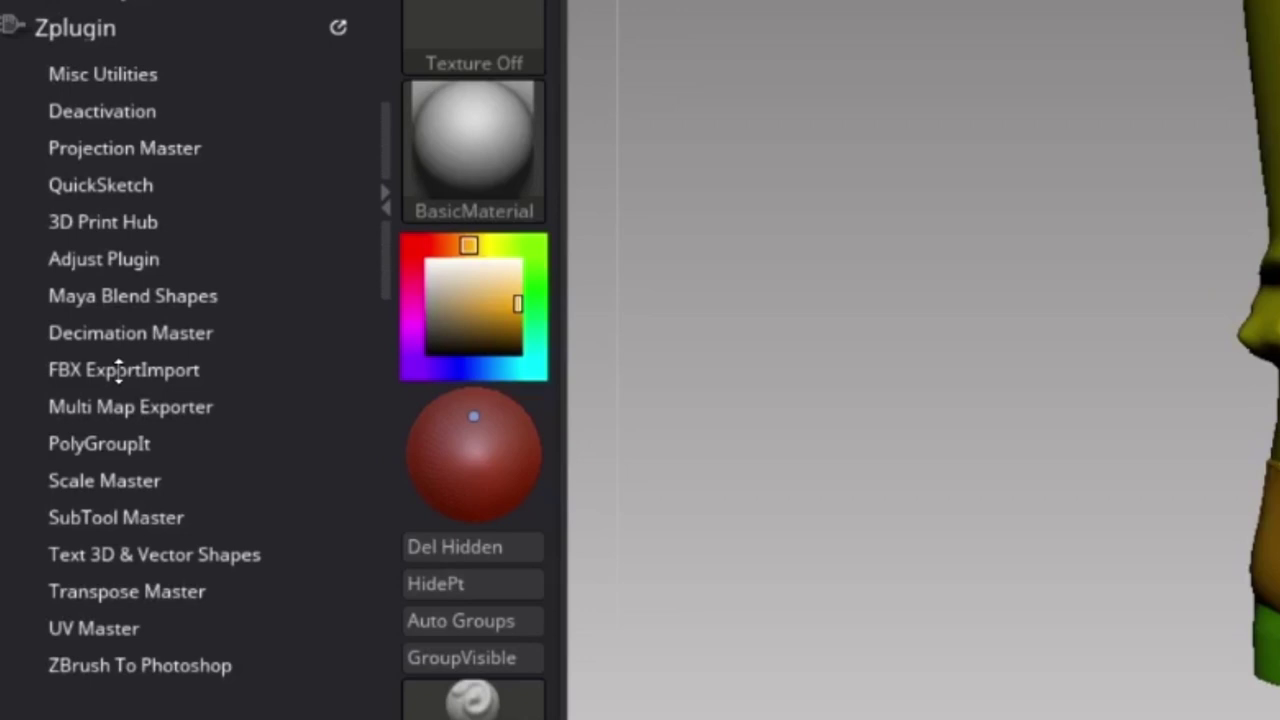
pyautogui.click(51, 432)
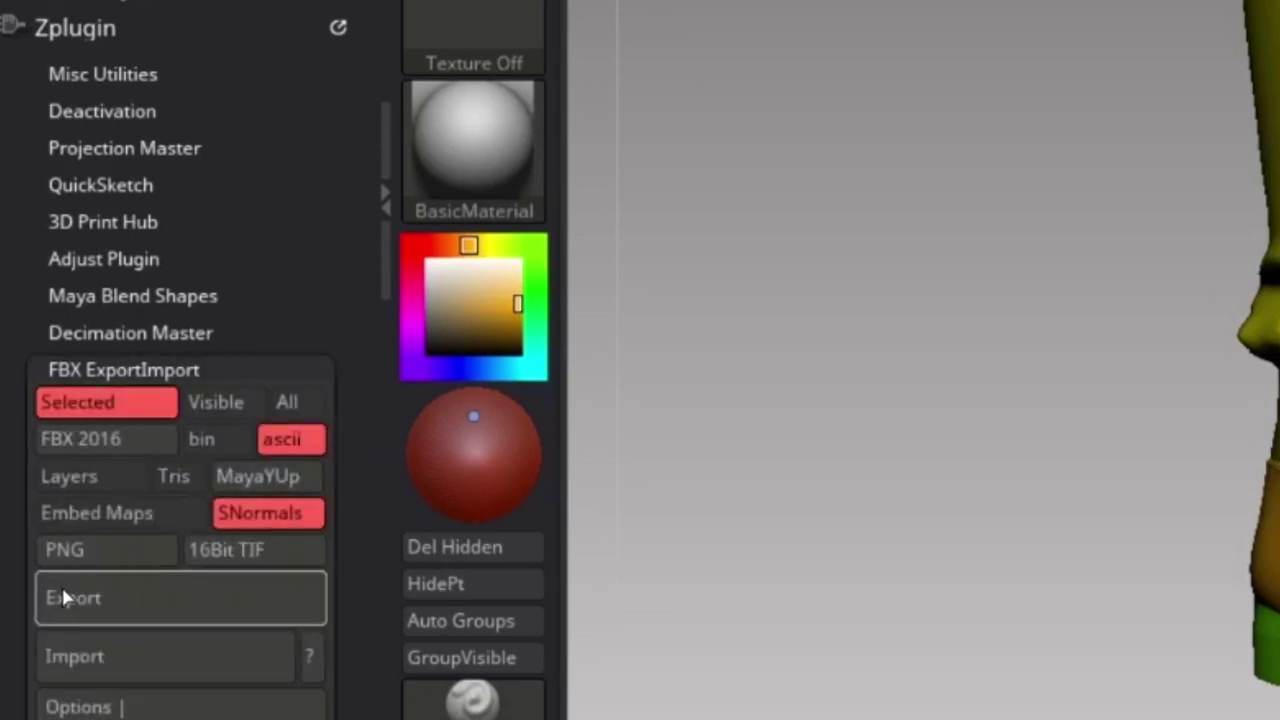
pyautogui.click(57, 597)
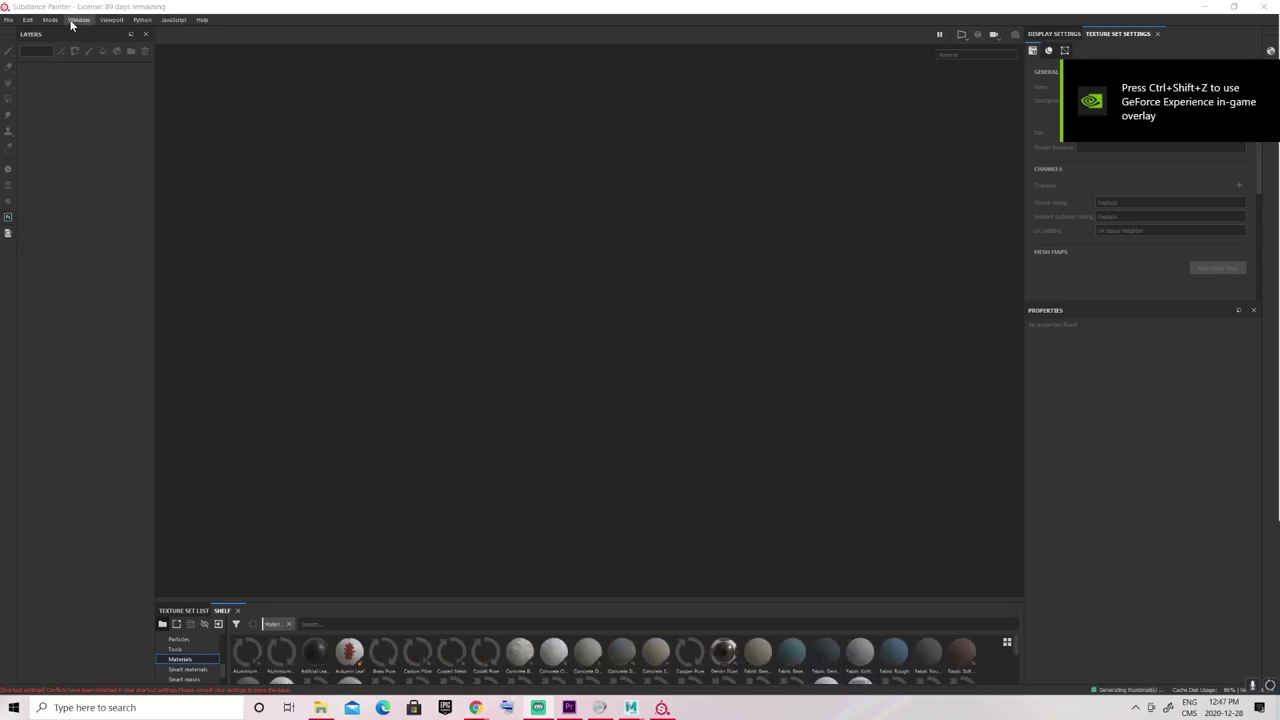
# Switch to Substance Painter, start a new project and load Anakin_Low.fbx from the Face folder as its mesh
pyautogui.click(12, 20)
pyautogui.click(28, 54)
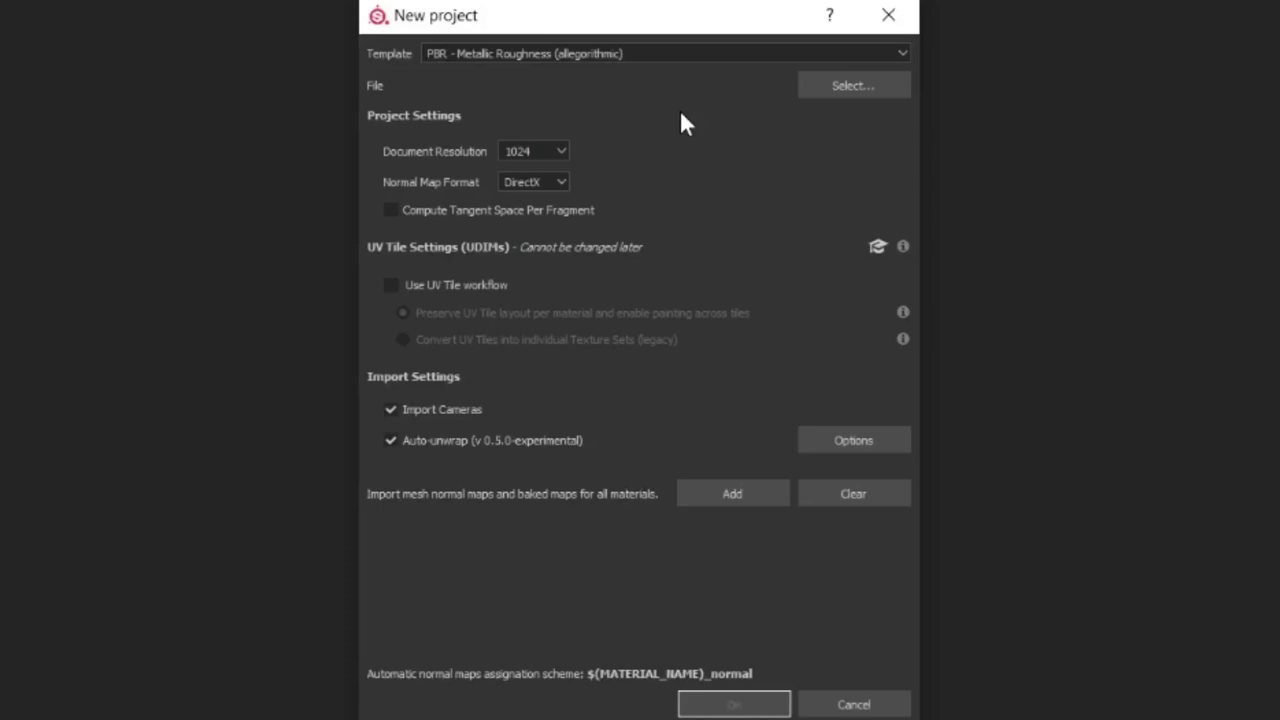
pyautogui.click(846, 87)
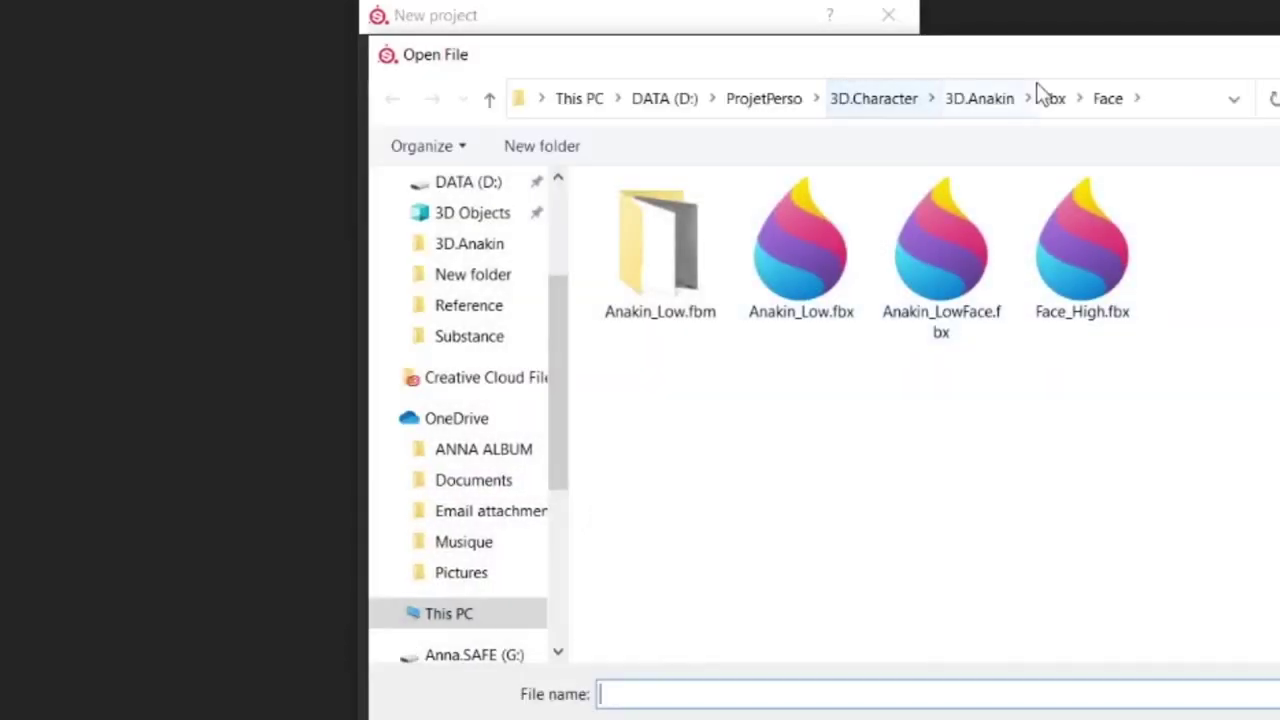
pyautogui.click(807, 270)
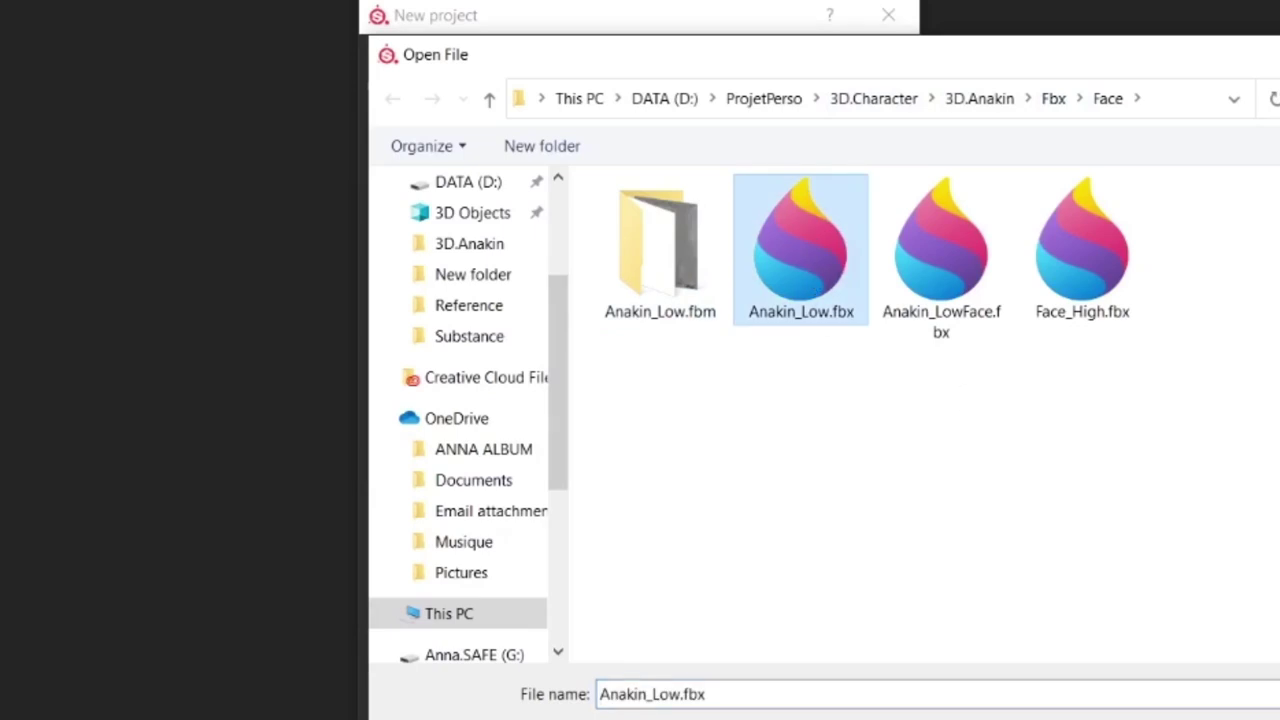
pyautogui.press('Return')
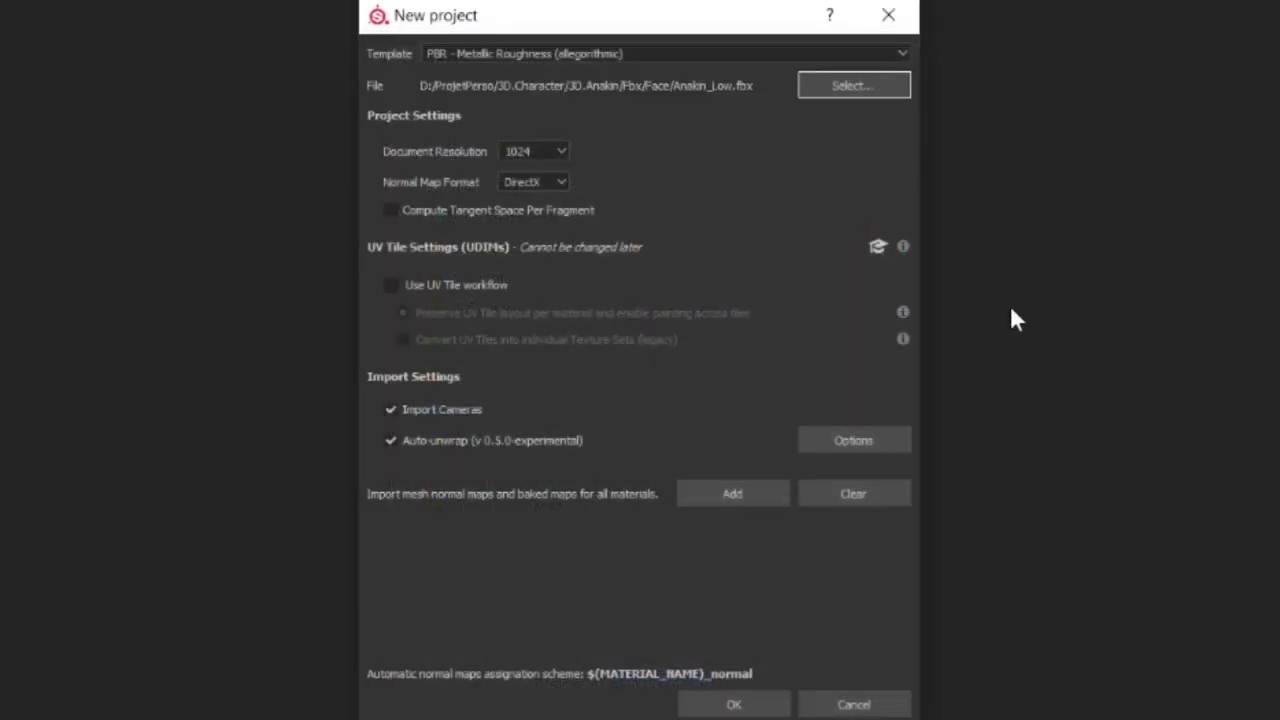
# Set the document resolution to 2048 and the normal map format to OpenGL, and create the project
pyautogui.click(515, 151)
pyautogui.click(544, 236)
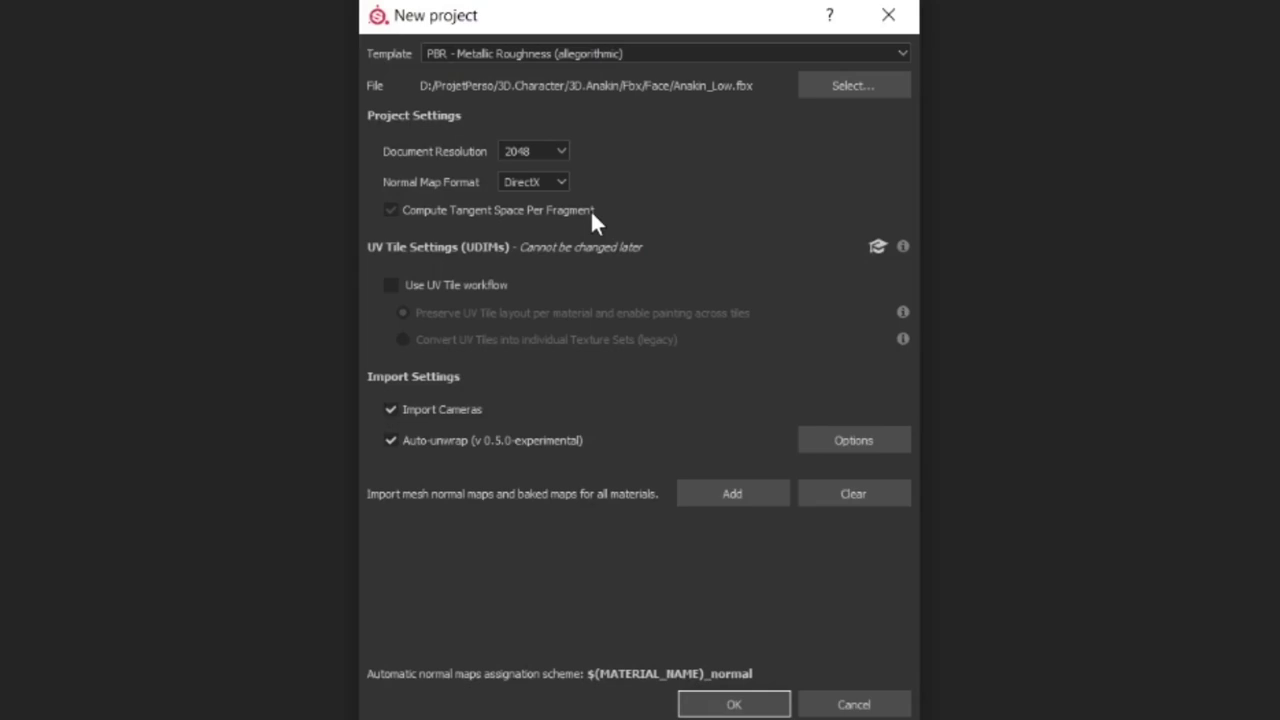
pyautogui.click(548, 181)
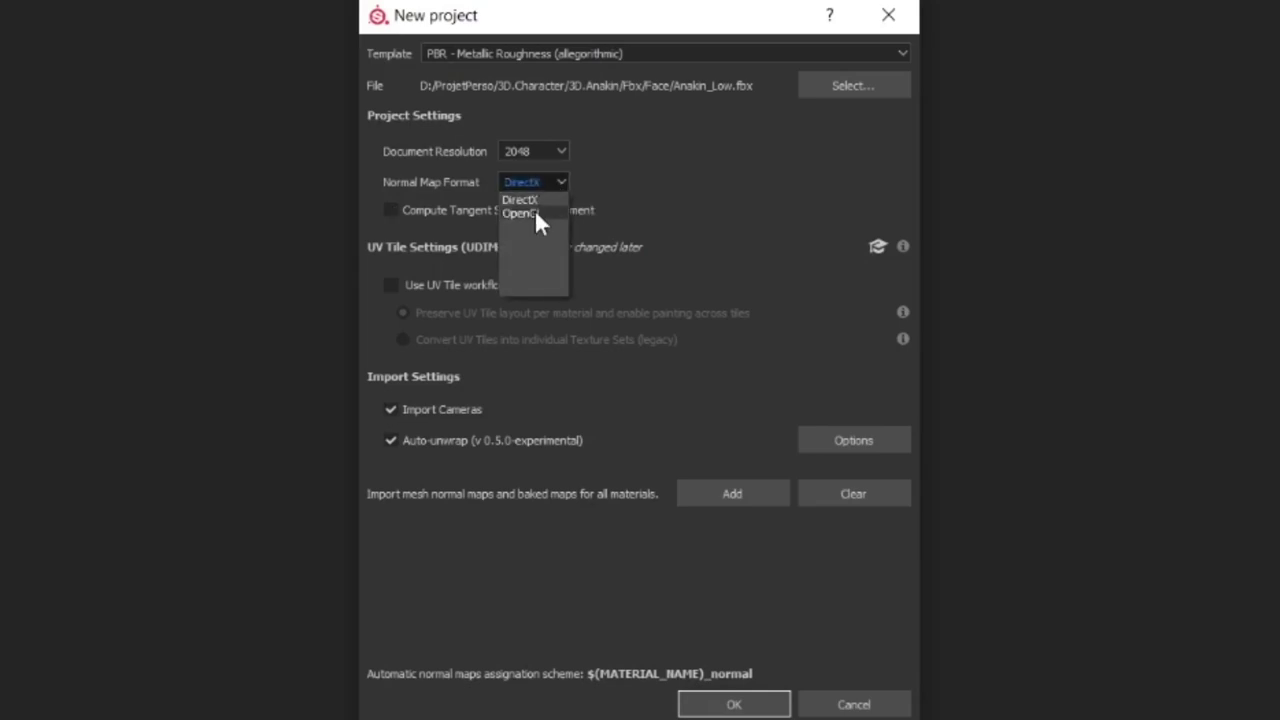
pyautogui.click(522, 213)
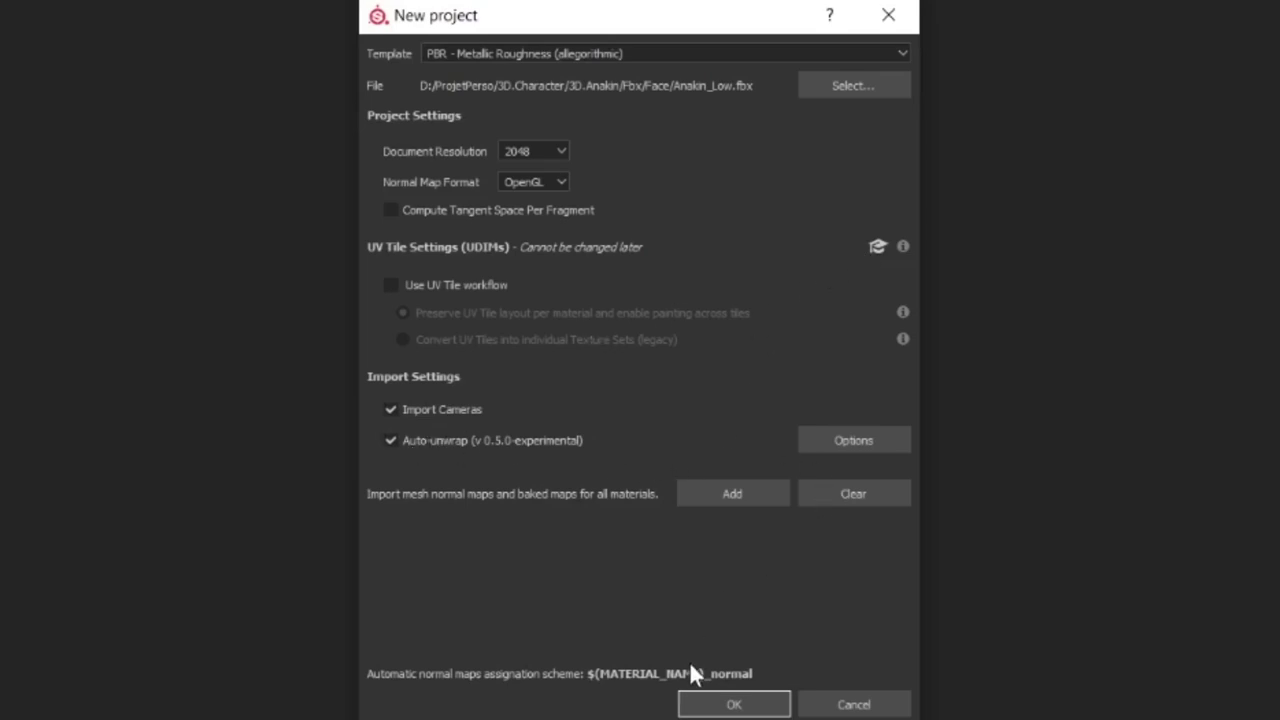
pyautogui.click(728, 705)
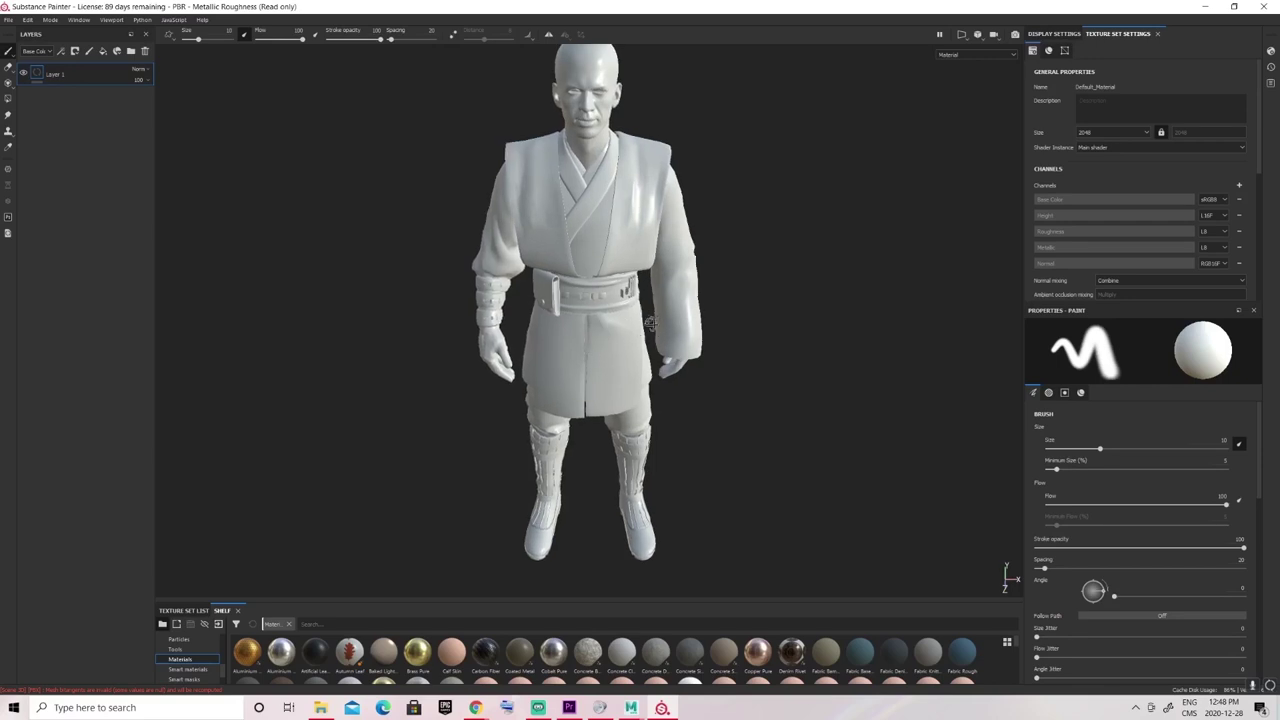
pyautogui.moveTo(650, 323)
pyautogui.keyDown('alt'); pyautogui.mouseDown()
pyautogui.moveTo(609, 269)
pyautogui.moveTo(536, 250)
pyautogui.mouseUp(); pyautogui.keyUp('alt')
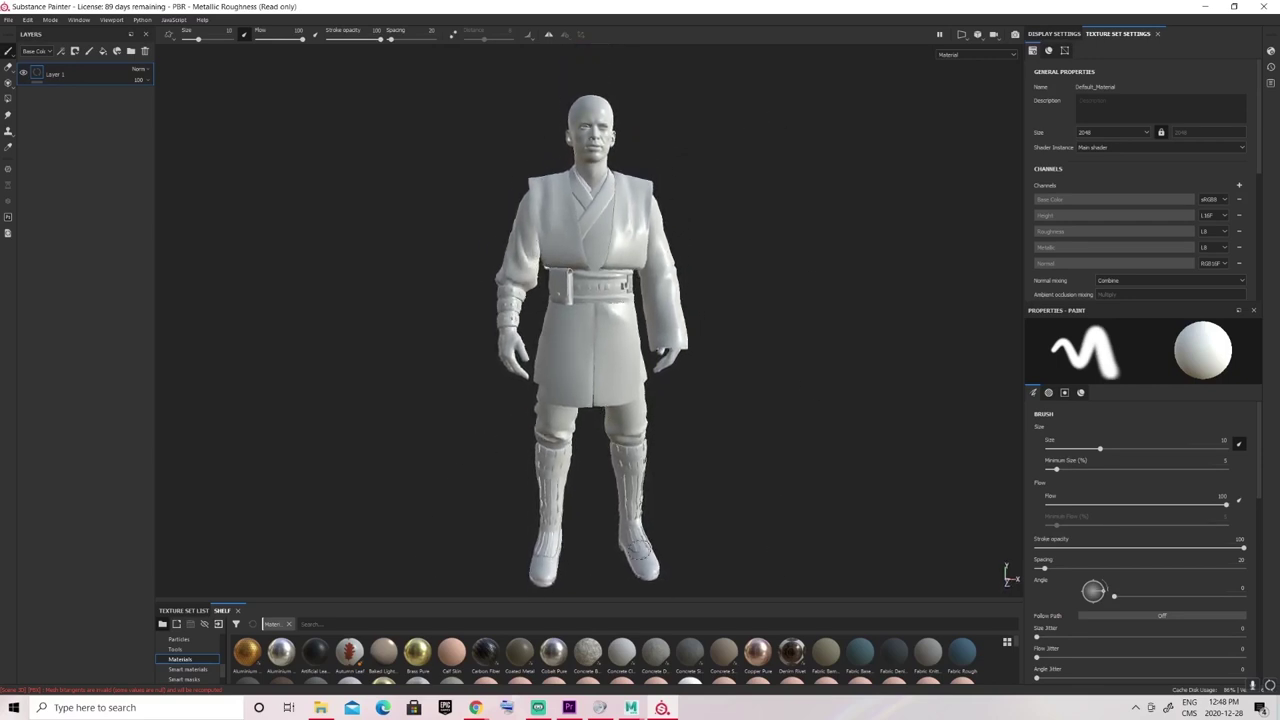
# Enlarge the shelf and texture set settings, open mesh map baking and set the output size to 4096
pyautogui.moveTo(600, 601); pyautogui.dragTo(600, 579)
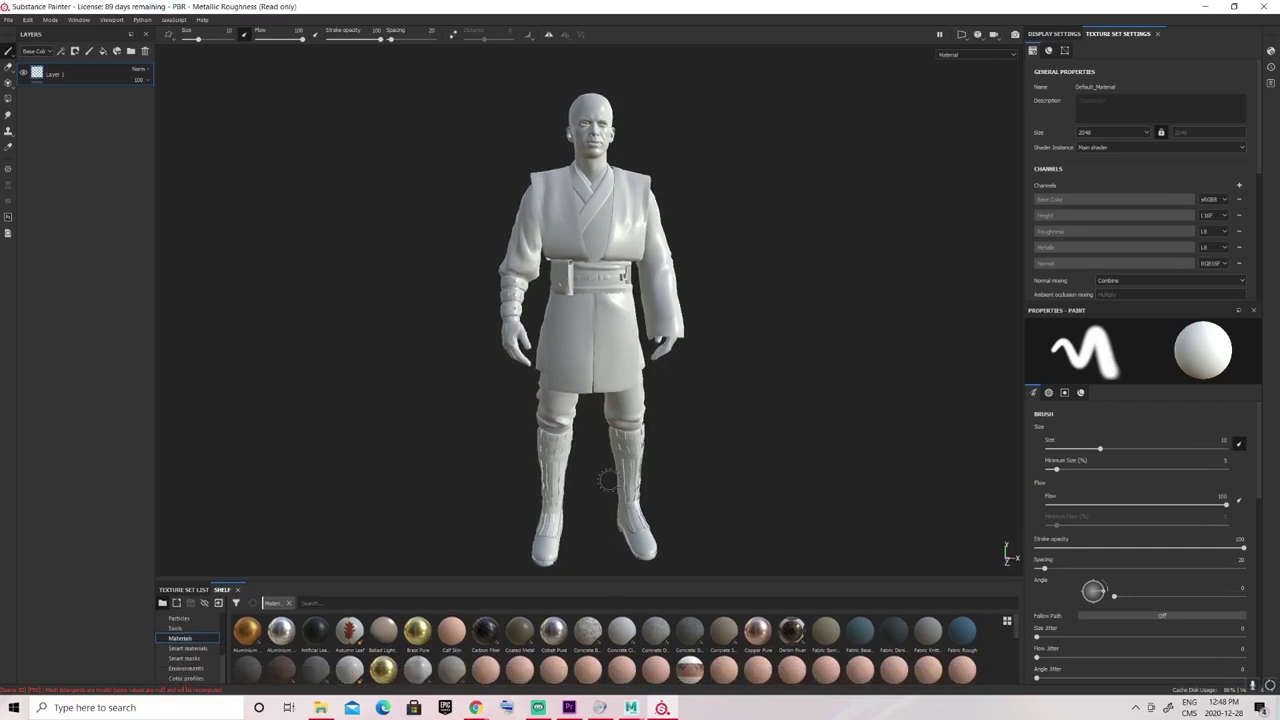
pyautogui.keyDown('alt'); pyautogui.moveTo(607, 417); pyautogui.dragTo(595, 433, button='middle'); pyautogui.keyUp('alt')
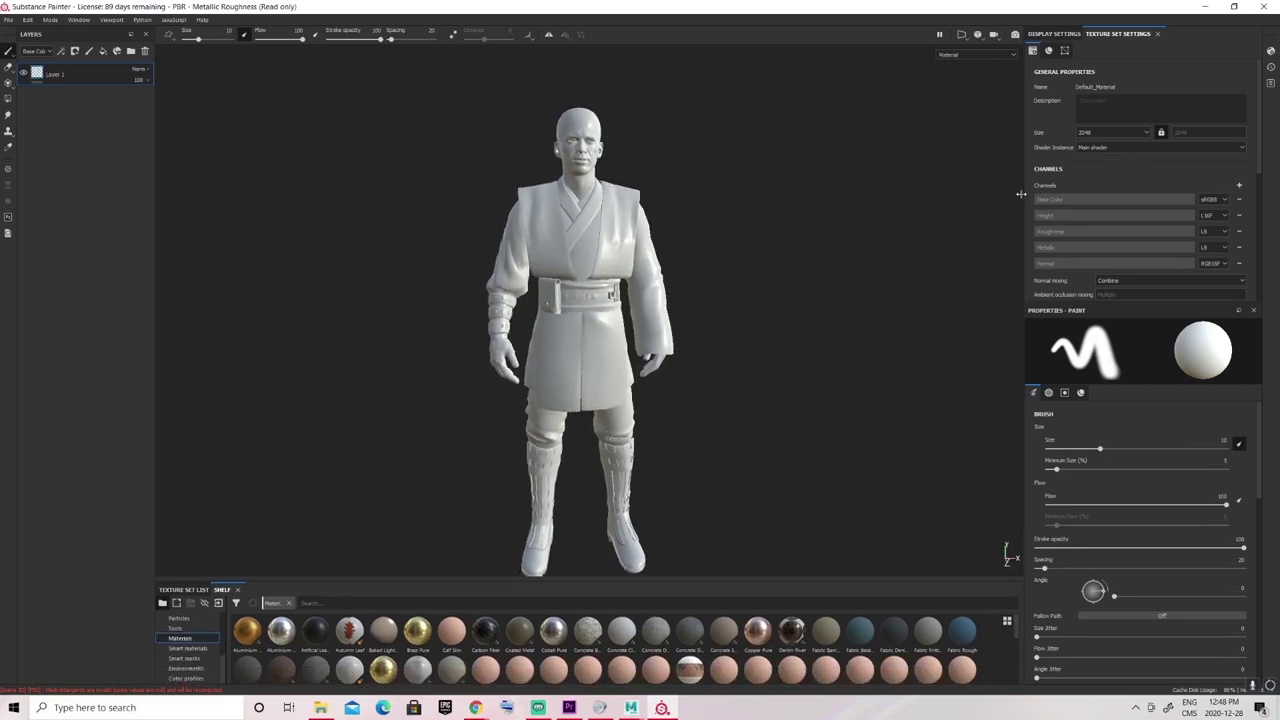
pyautogui.moveTo(1020, 193); pyautogui.dragTo(845, 195)
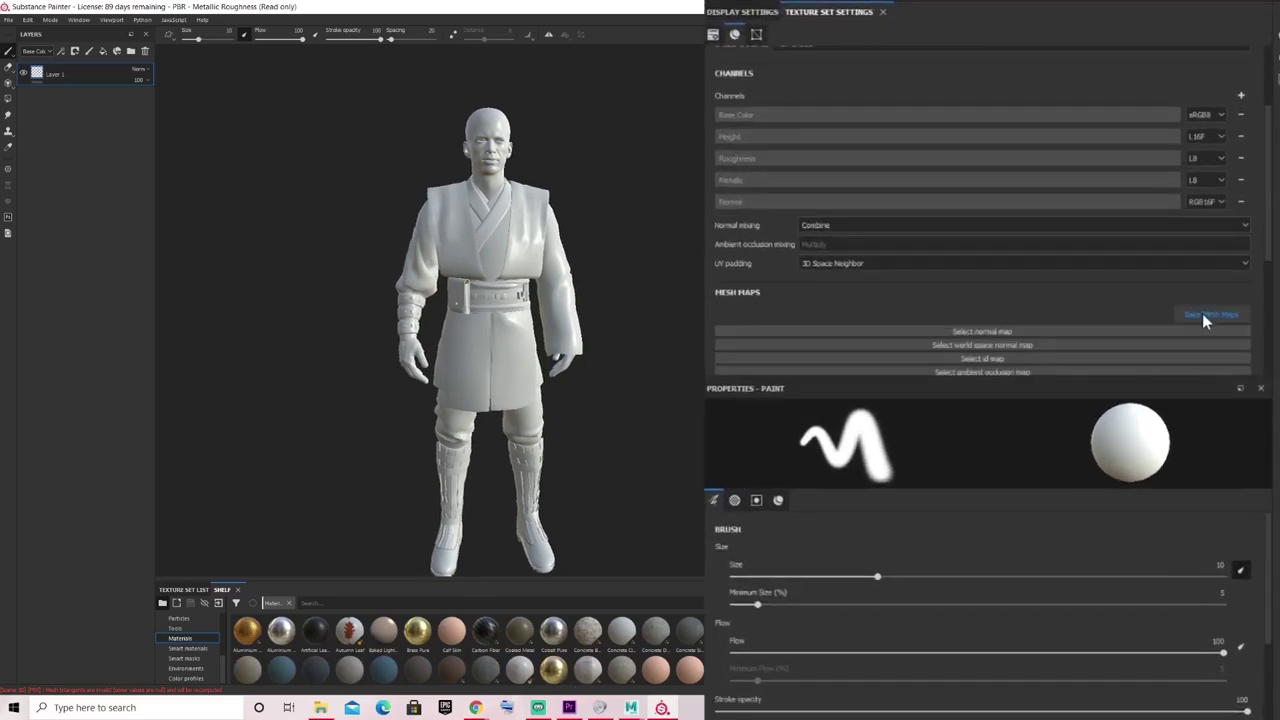
pyautogui.click(1202, 314)
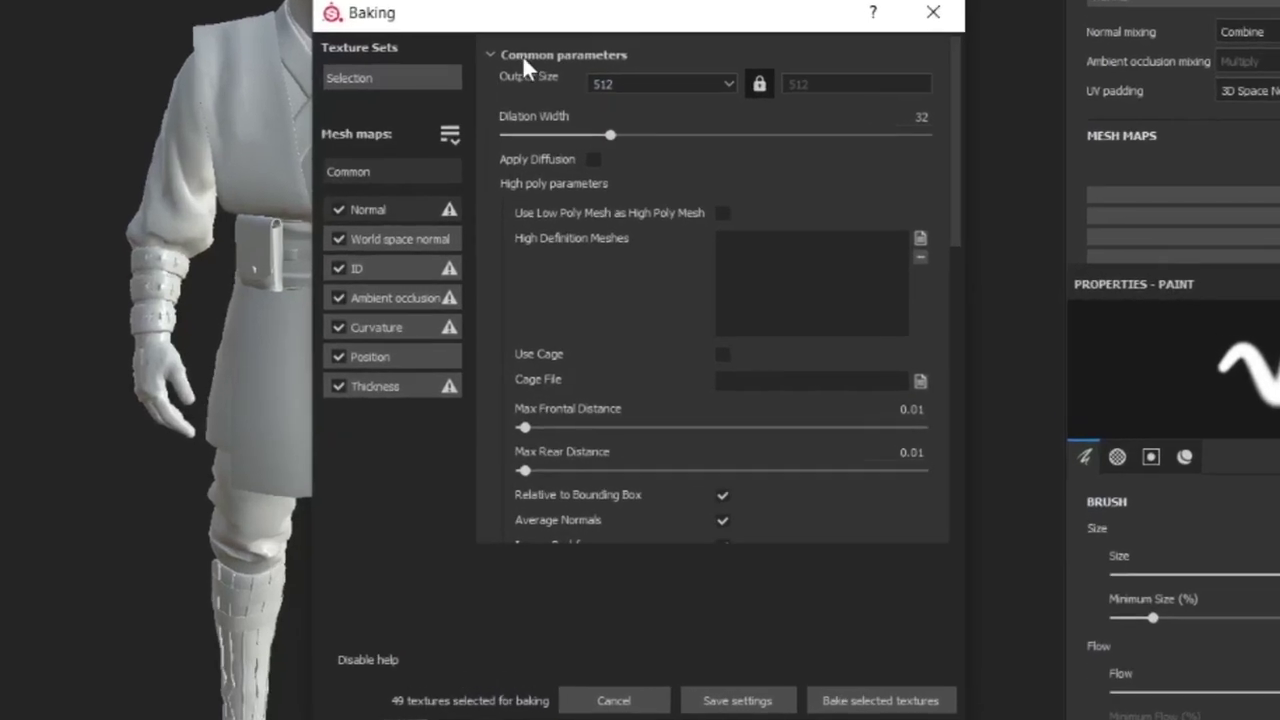
pyautogui.click(662, 83)
pyautogui.scroll(-1, 619, 175)
pyautogui.click(616, 182)
# Load all FBX files in the High folder, from Ammo_High.fbx to WristbandUnder_High.fbx, as the high definition meshes
pyautogui.click(920, 238)
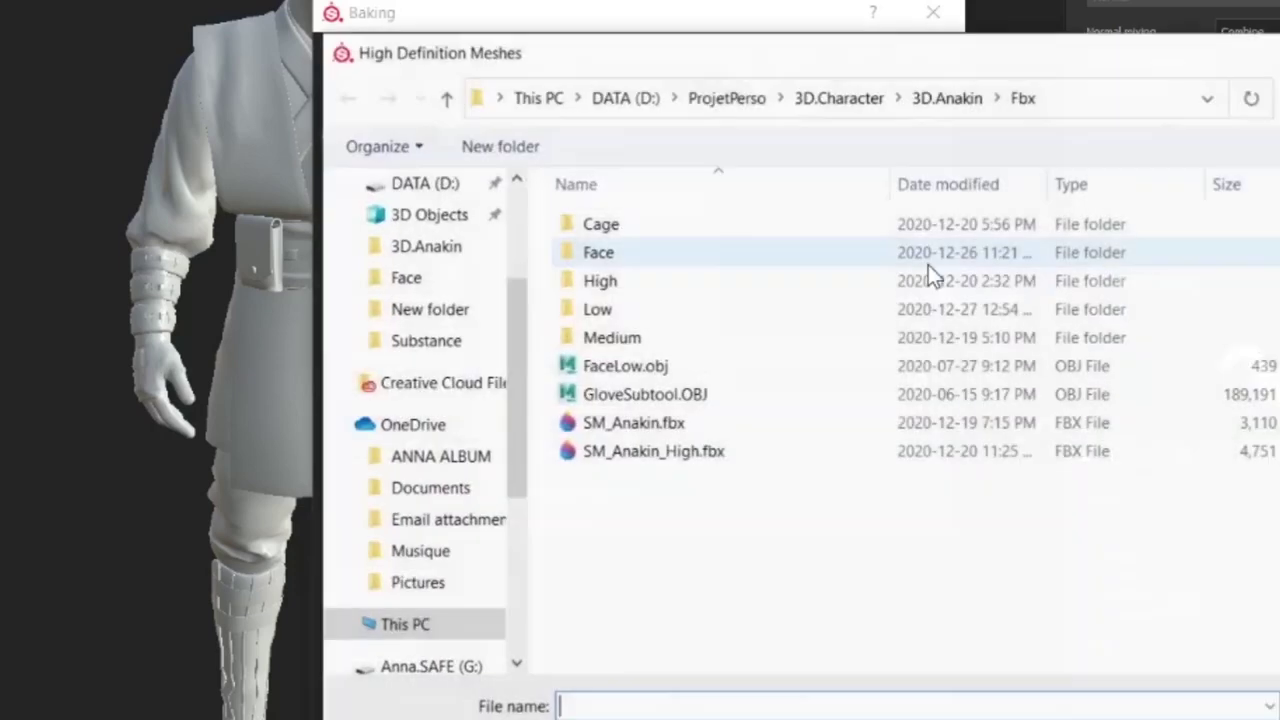
pyautogui.doubleClick(680, 281)
pyautogui.click(650, 254)
pyautogui.scroll(-6, 680, 322)
pyautogui.scroll(-1, 683, 450)
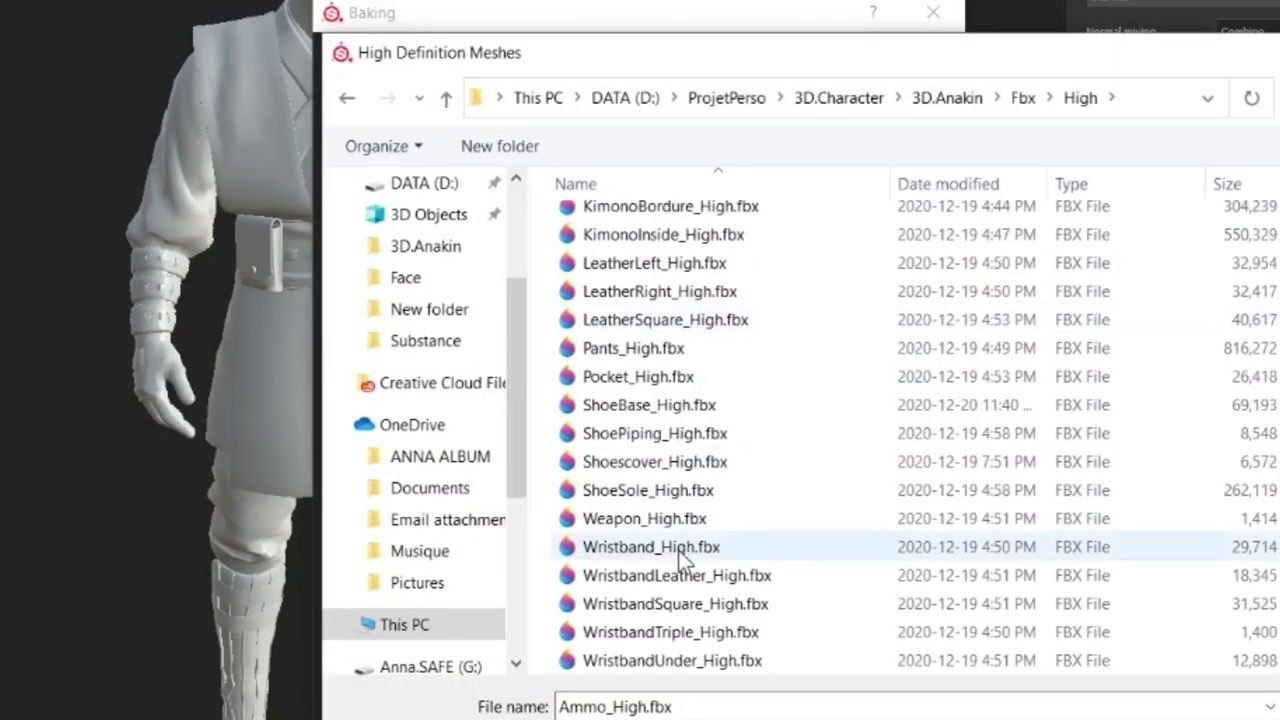
pyautogui.keyDown('shift'); pyautogui.click(662, 662); pyautogui.keyUp('shift')
pyautogui.scroll(6, 700, 500)
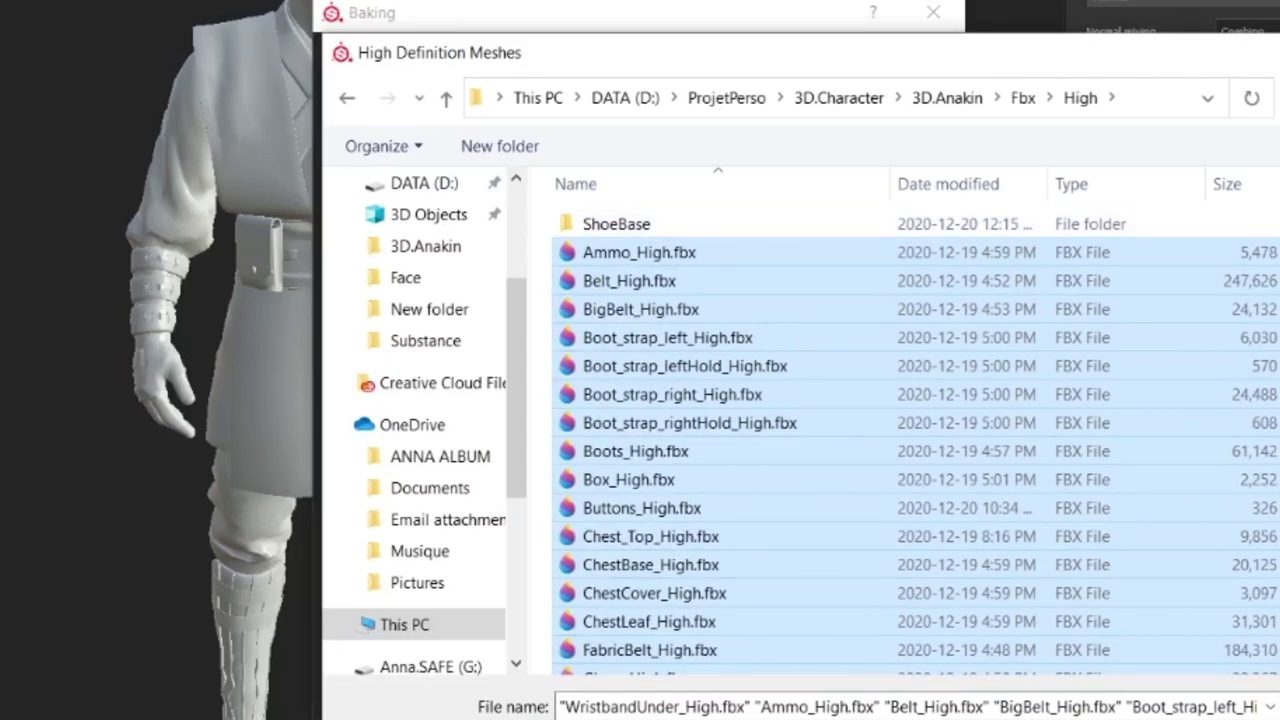
pyautogui.press('Return')
pyautogui.scroll(-4, 828, 275)
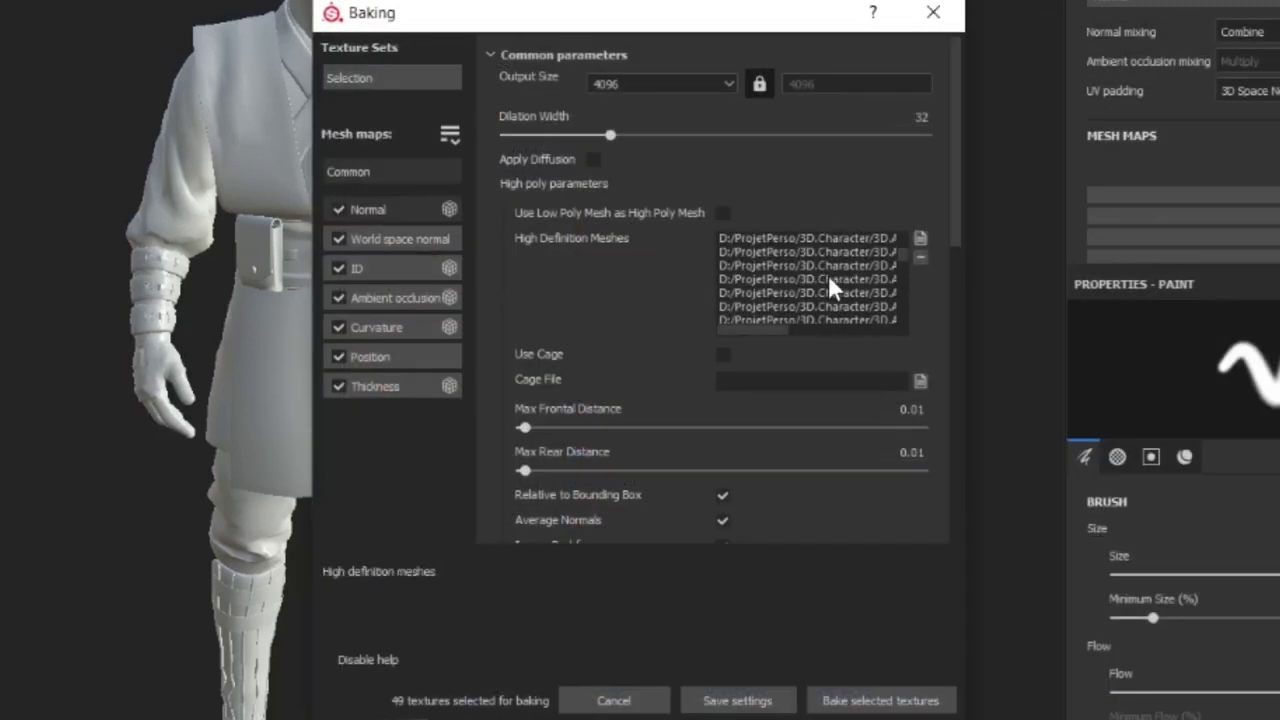
pyautogui.scroll(2, 836, 255)
pyautogui.scroll(-2, 540, 410)
pyautogui.click(522, 358)
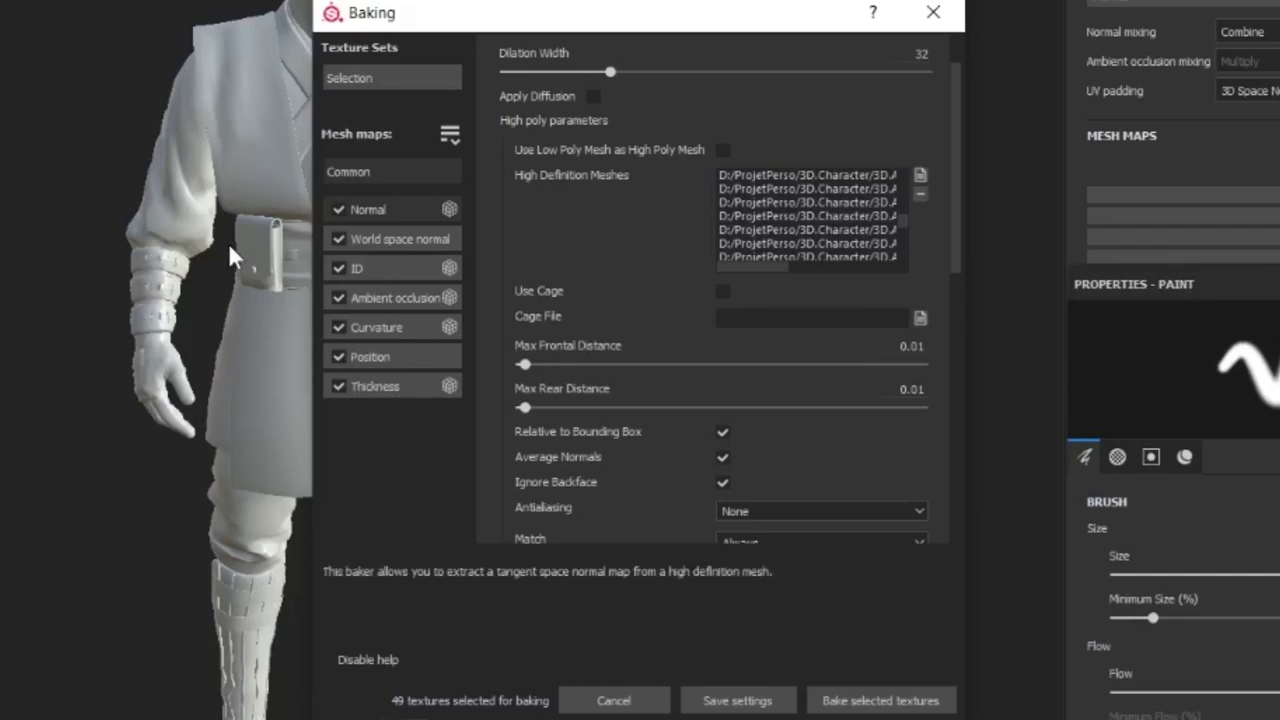
# Open the Snipping Tool and capture the area showing the character and the baking settings
pyautogui.press('super')
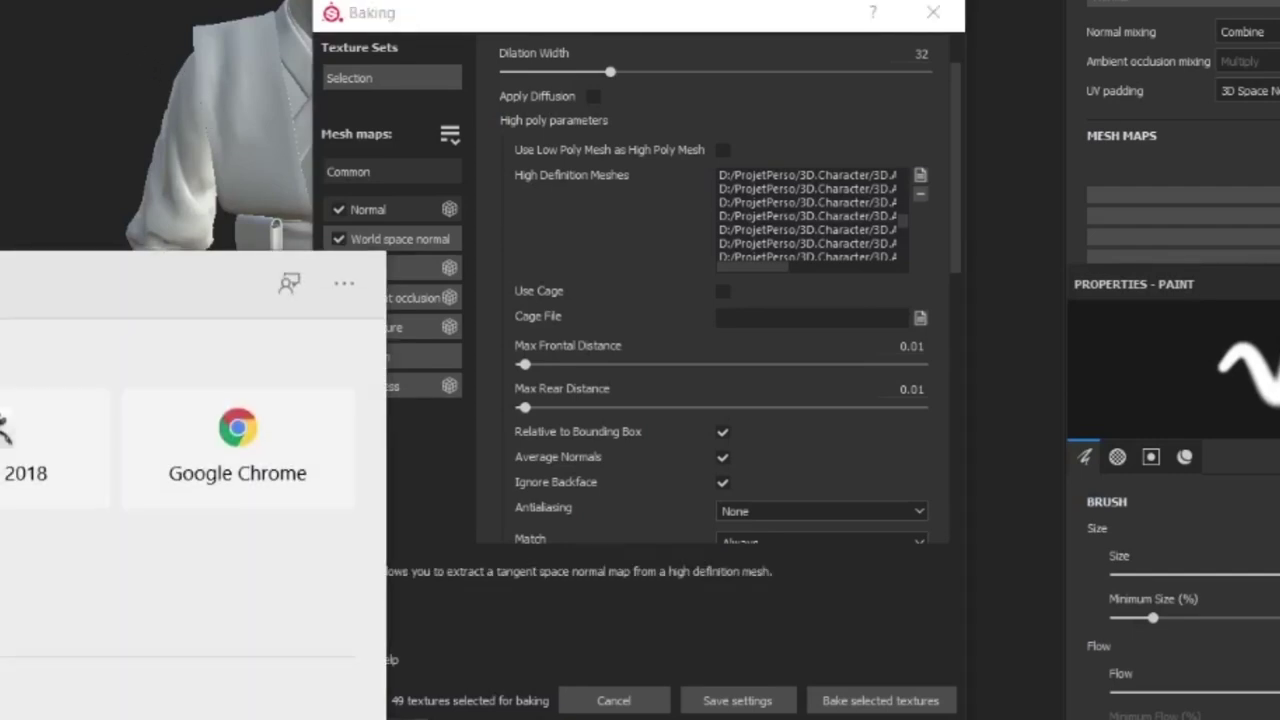
pyautogui.write('sn')
pyautogui.press('Return')
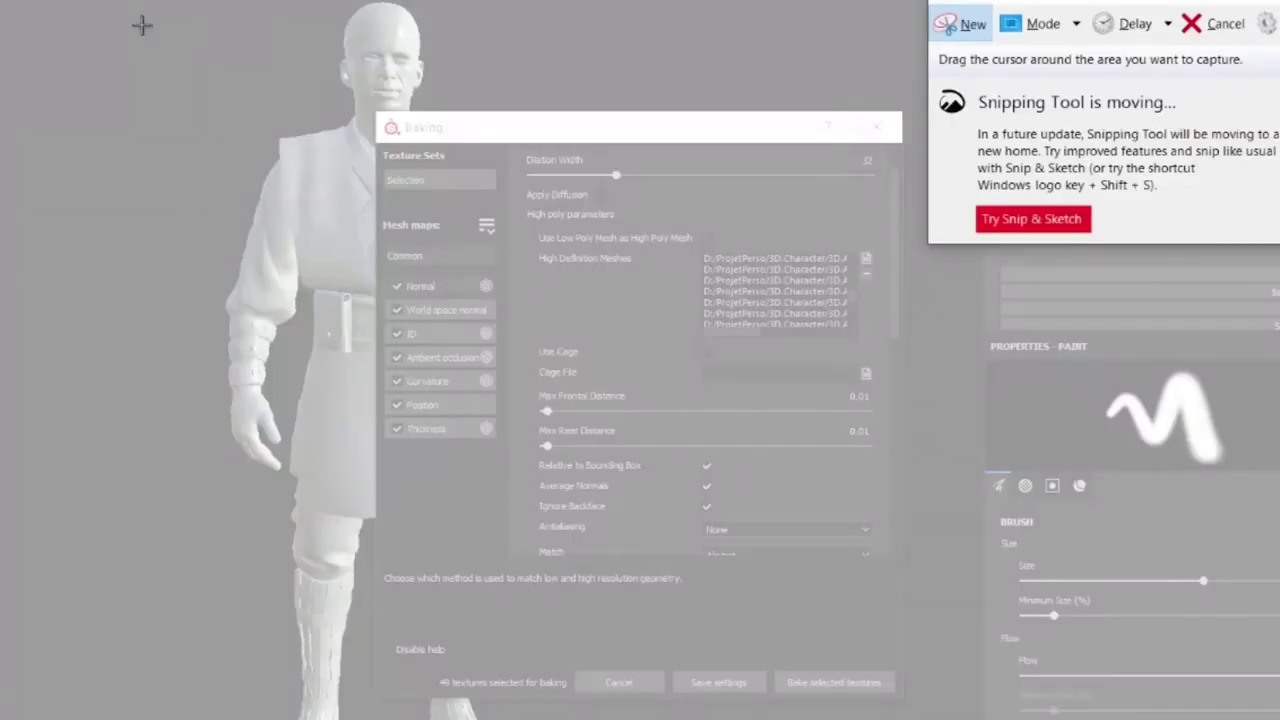
pyautogui.moveTo(110, 1); pyautogui.dragTo(910, 718)
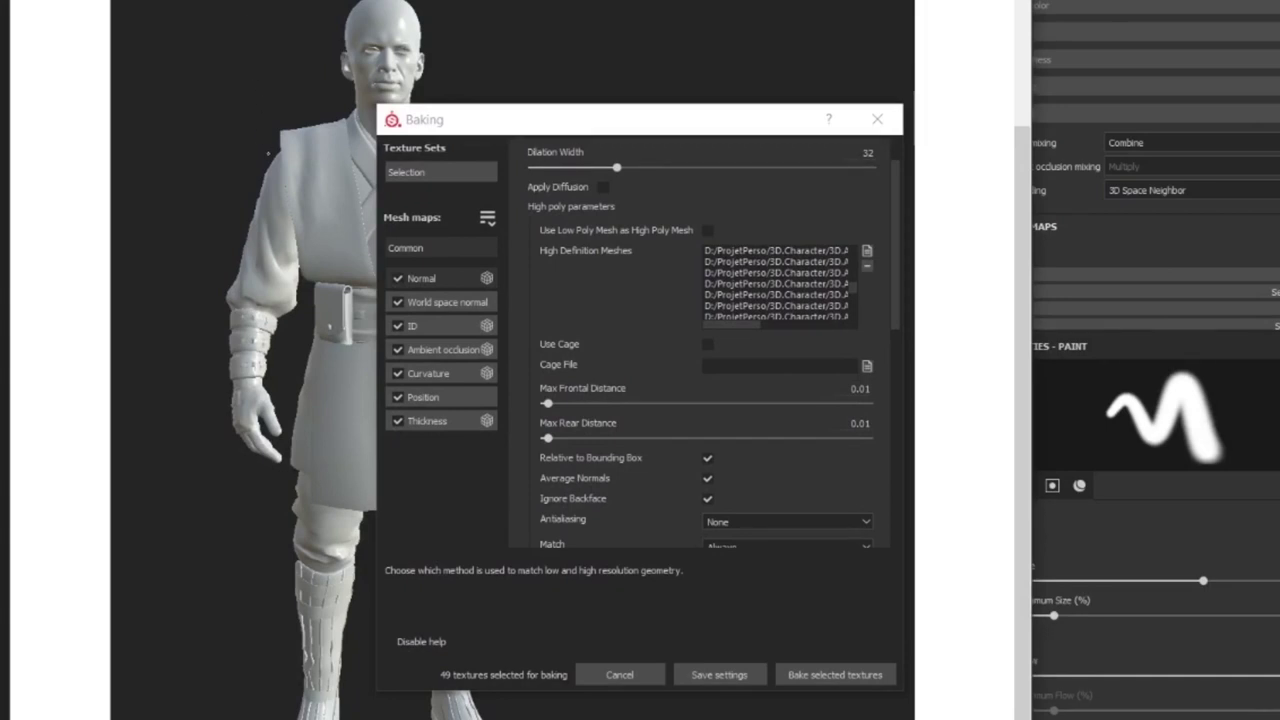
# Annotate the snip: underline Max Frontal Distance in blue, outline the arm with an offset blue line and trace its surface in red
pyautogui.moveTo(543, 398); pyautogui.dragTo(607, 398)
pyautogui.moveTo(243, 177); pyautogui.dragTo(270, 193)
pyautogui.moveTo(282, 119)
pyautogui.mouseDown()
pyautogui.moveTo(225, 258)
pyautogui.moveTo(212, 342)
pyautogui.moveTo(237, 455)
pyautogui.mouseUp()
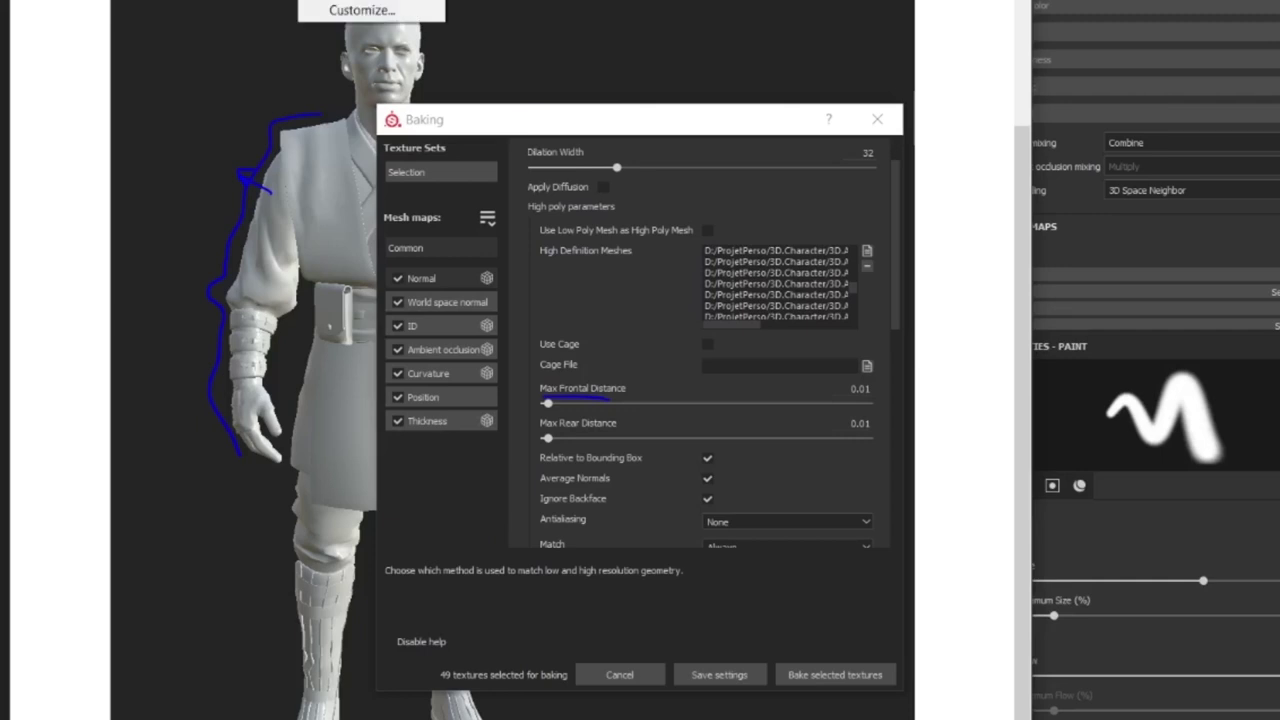
pyautogui.moveTo(258, 204); pyautogui.dragTo(245, 242)
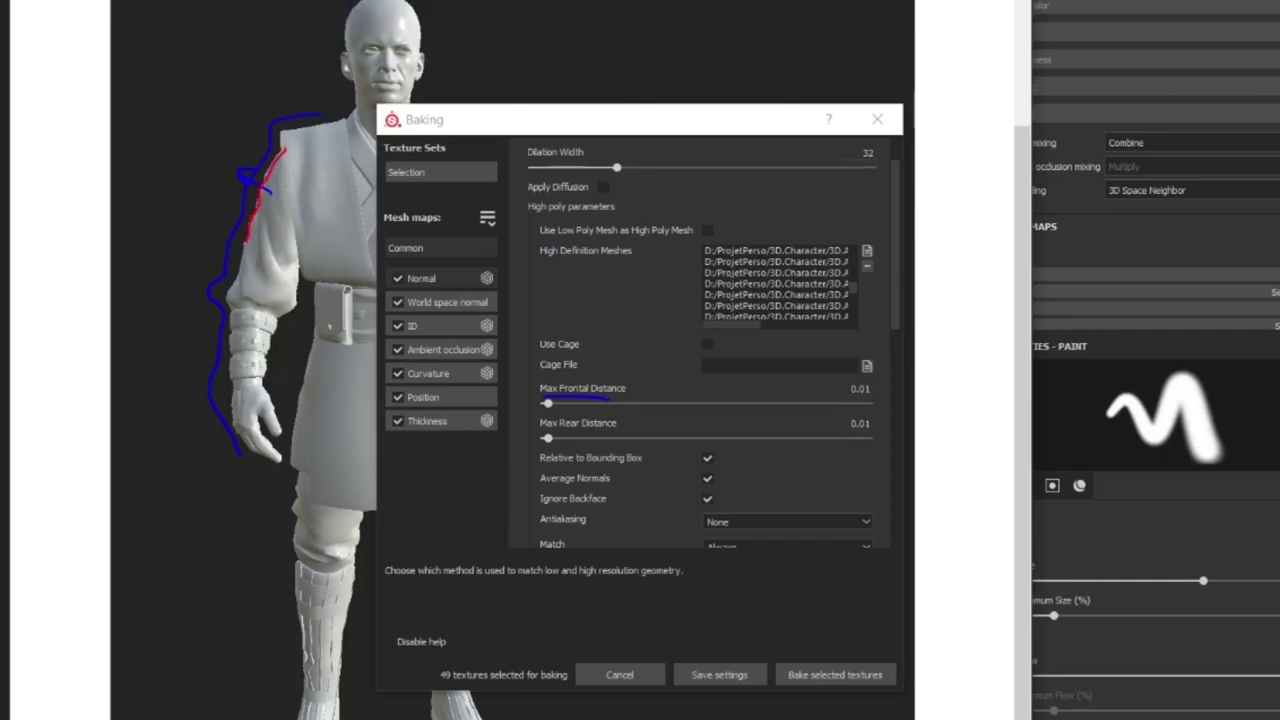
pyautogui.moveTo(229, 350); pyautogui.dragTo(233, 414)
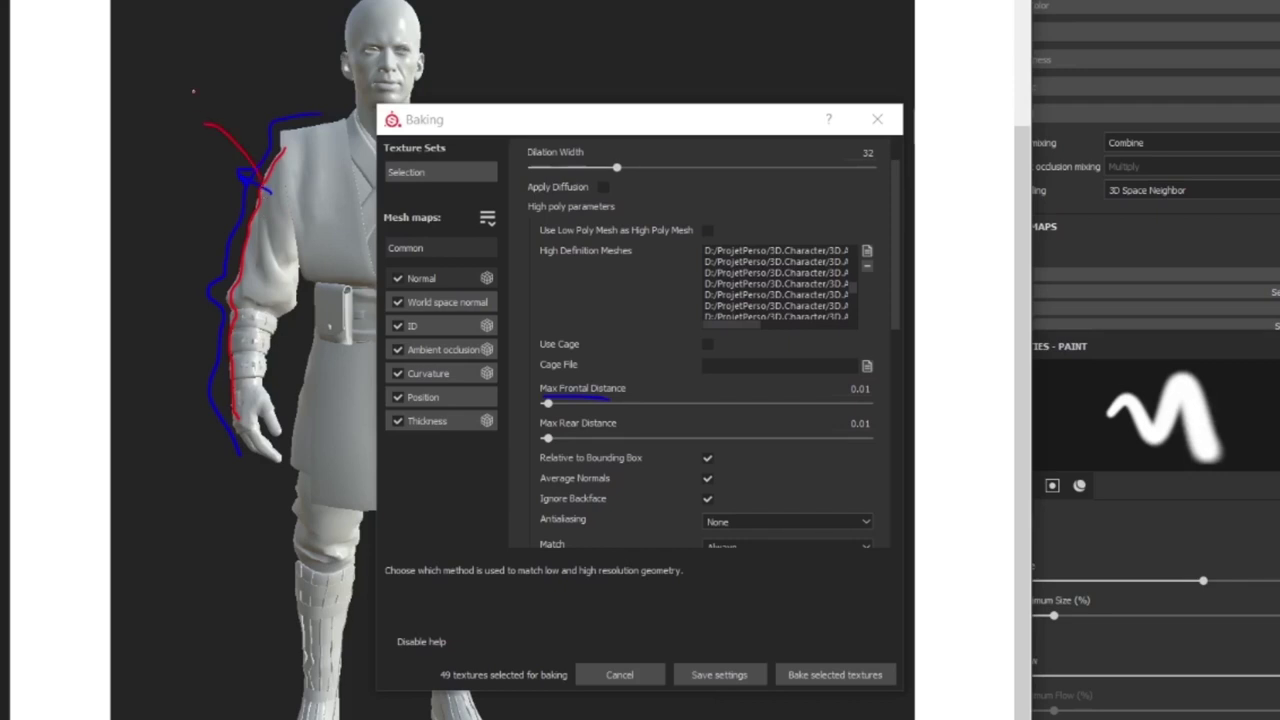
pyautogui.moveTo(210, 88); pyautogui.dragTo(264, 77)
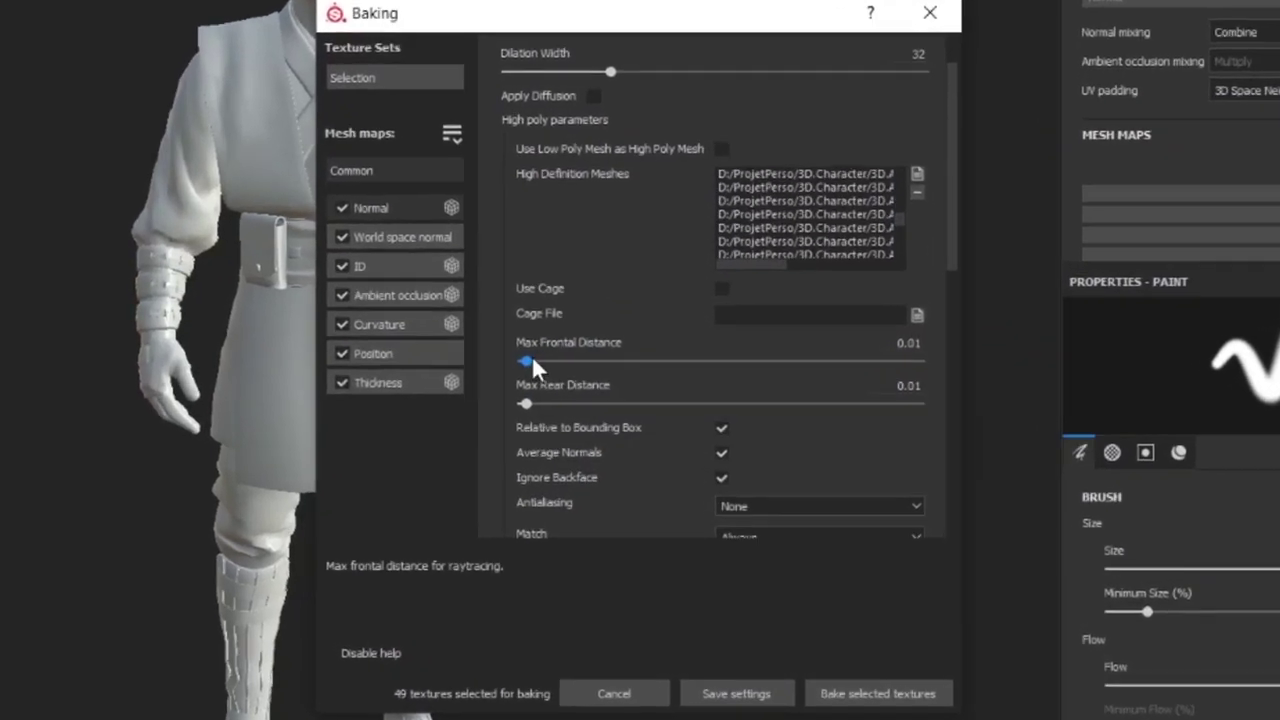
# Set the bake's Max Frontal Distance to 0.039 and Max Rear Distance to 0.042
pyautogui.moveTo(551, 398); pyautogui.dragTo(553, 398)
pyautogui.moveTo(533, 355); pyautogui.dragTo(537, 355)
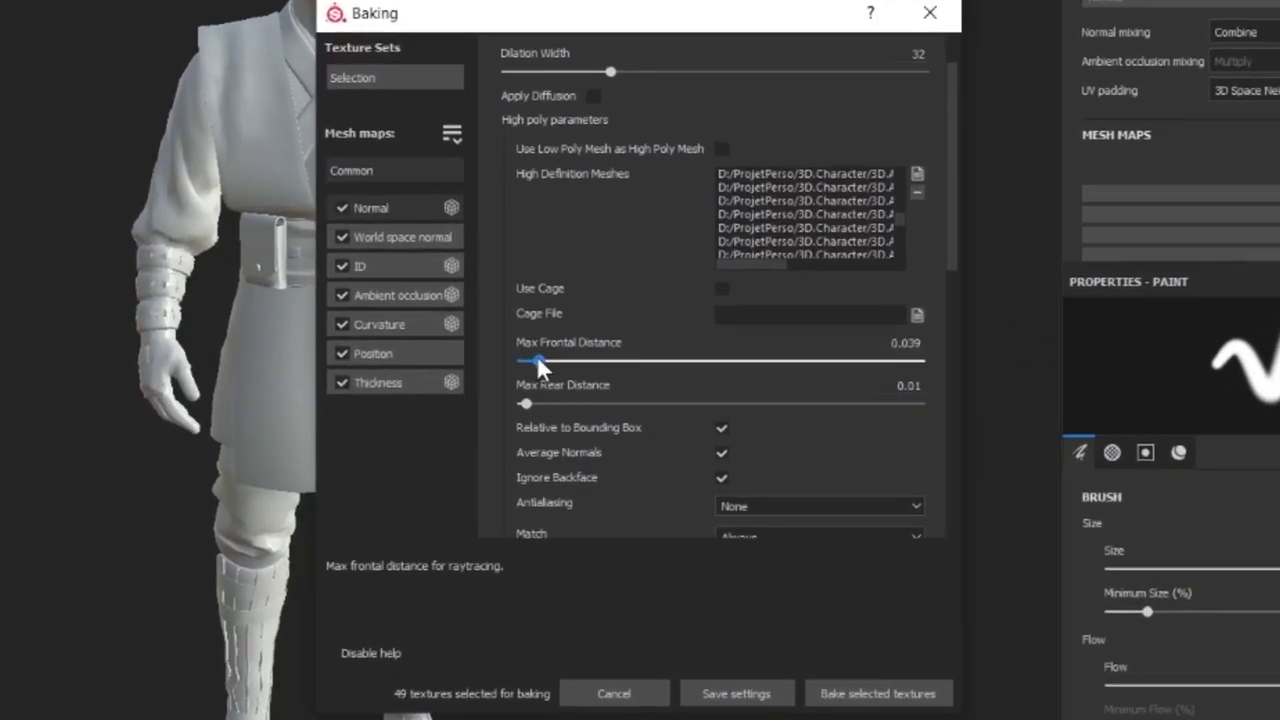
pyautogui.moveTo(528, 403); pyautogui.dragTo(538, 403)
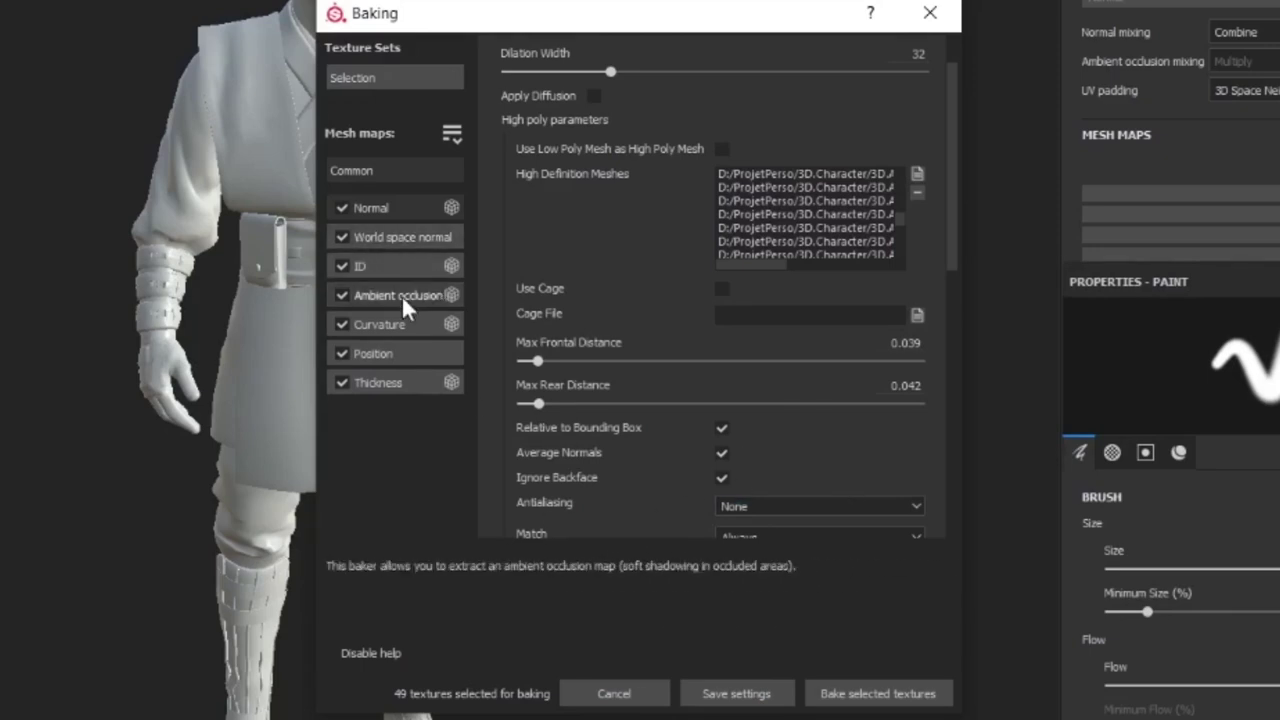
# Set the ID baker's color source to Vertex Color for the Default_Material texture set
pyautogui.click(392, 269)
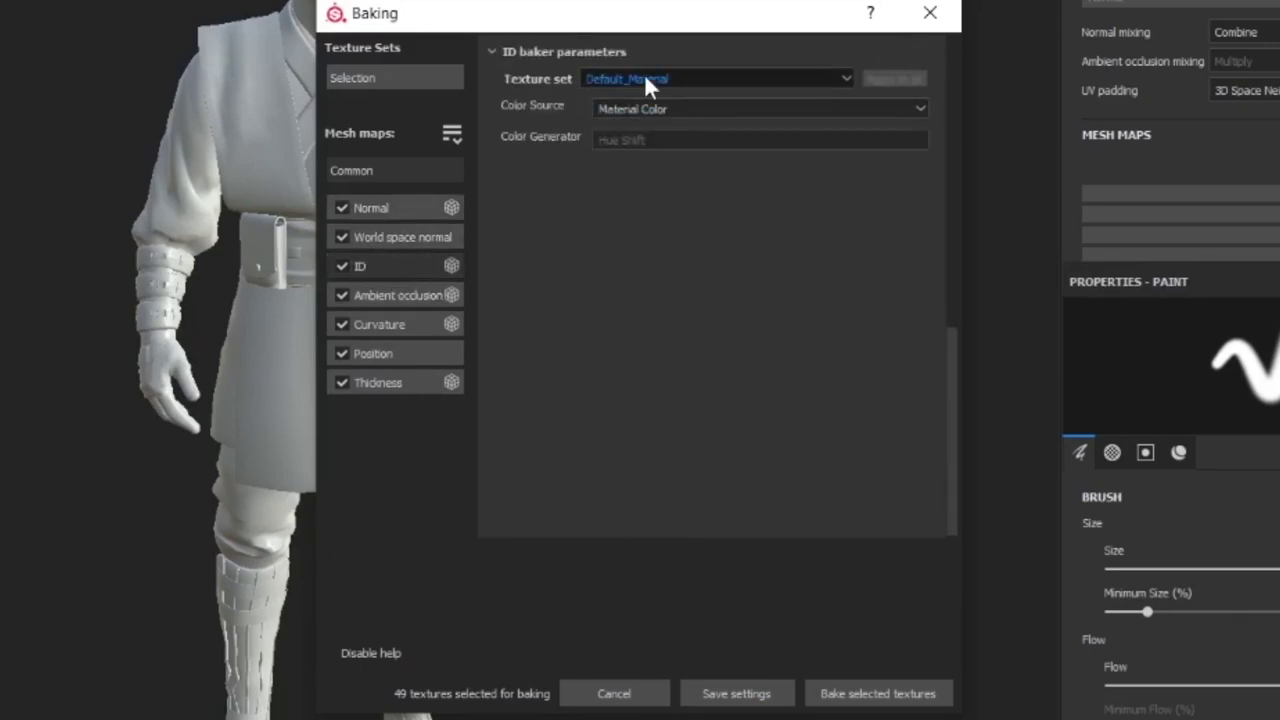
pyautogui.click(643, 78)
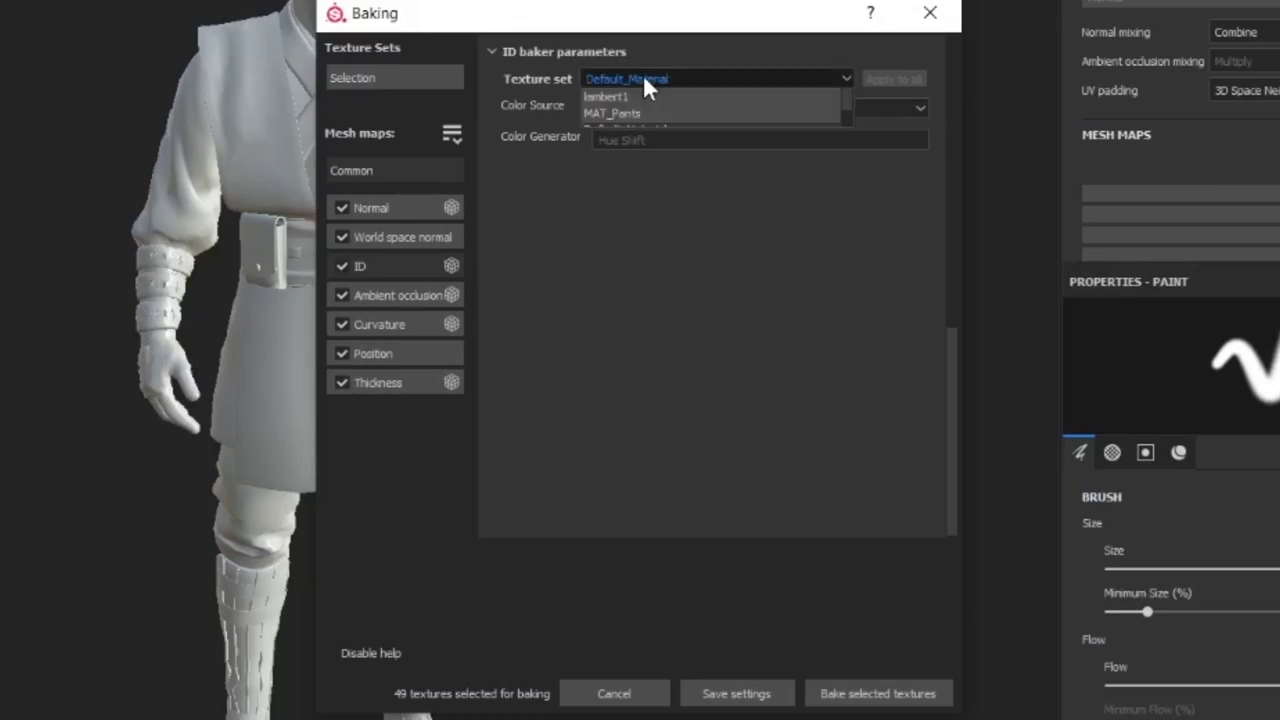
pyautogui.click(511, 111)
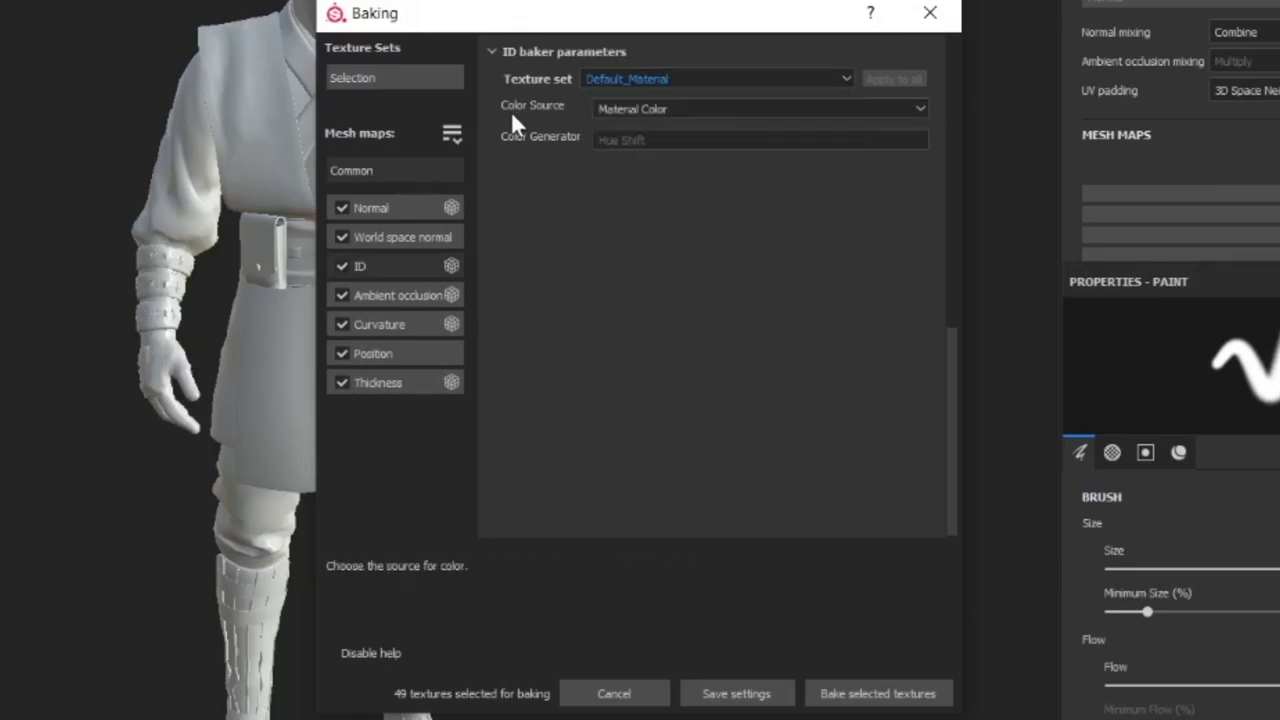
pyautogui.click(612, 101)
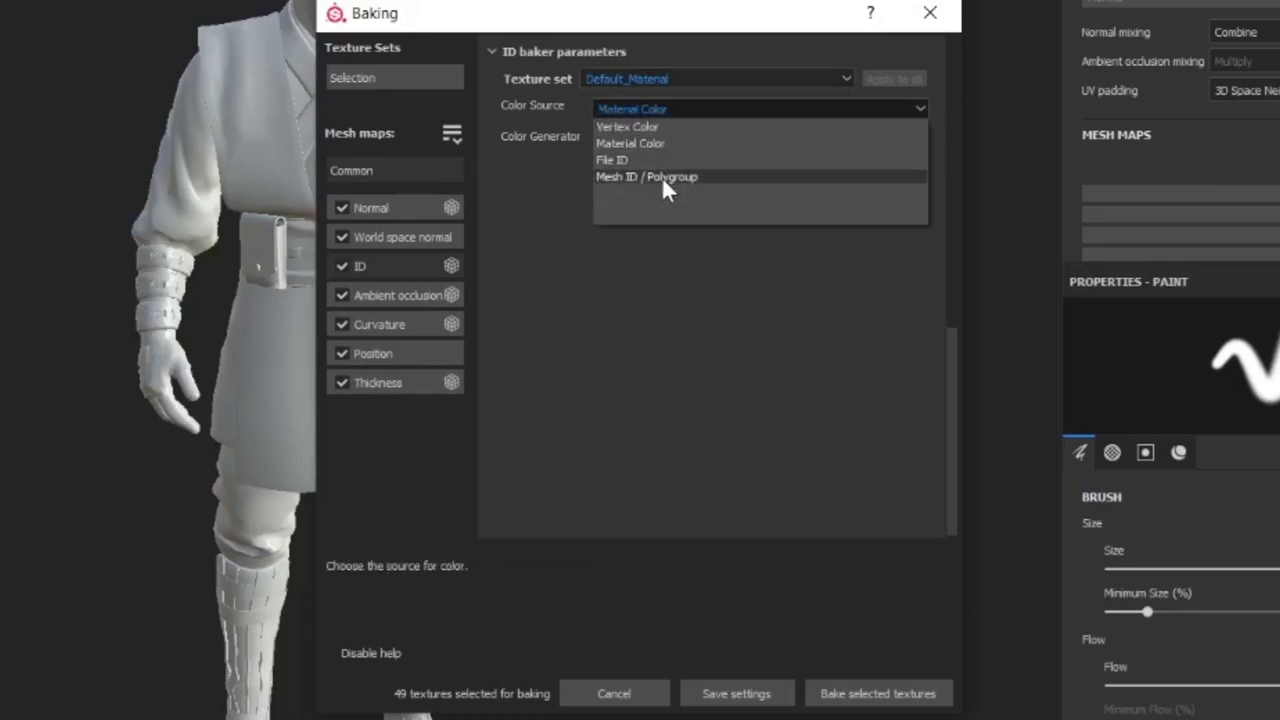
pyautogui.click(628, 128)
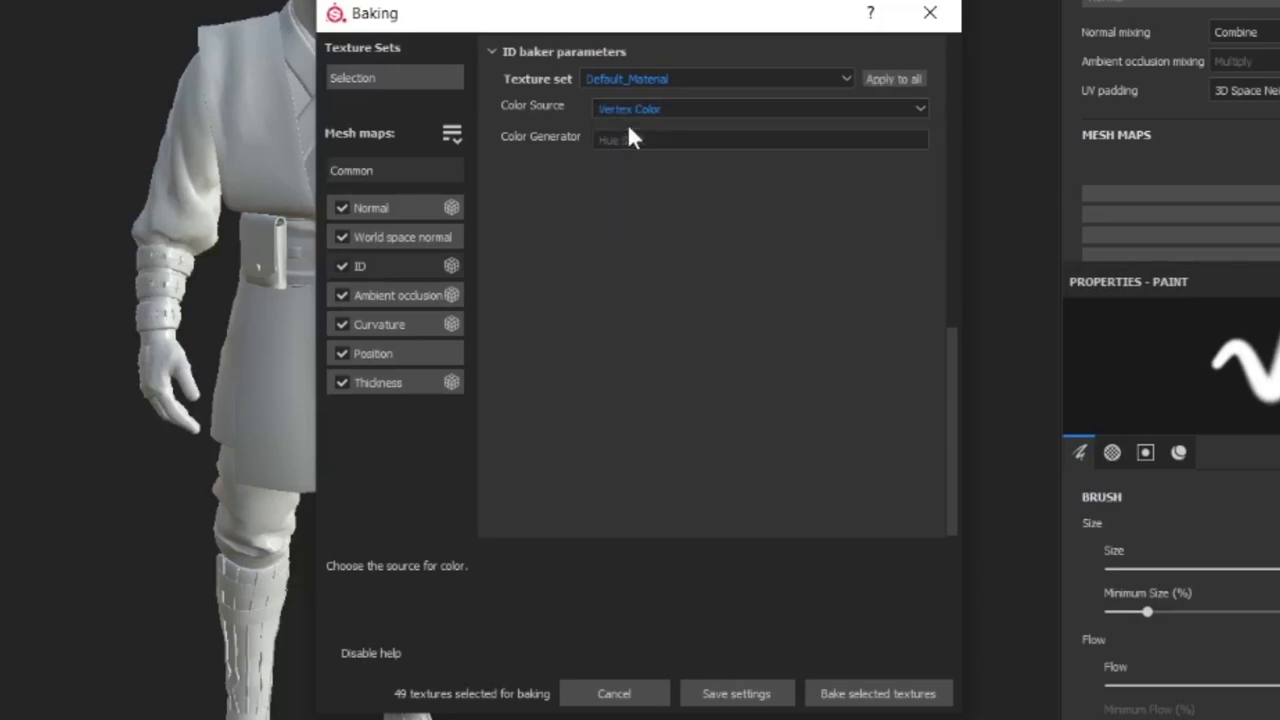
# Set the ambient occlusion baker's self occlusion to Only Same Mesh Name and its distribution to Uniform
pyautogui.click(403, 236)
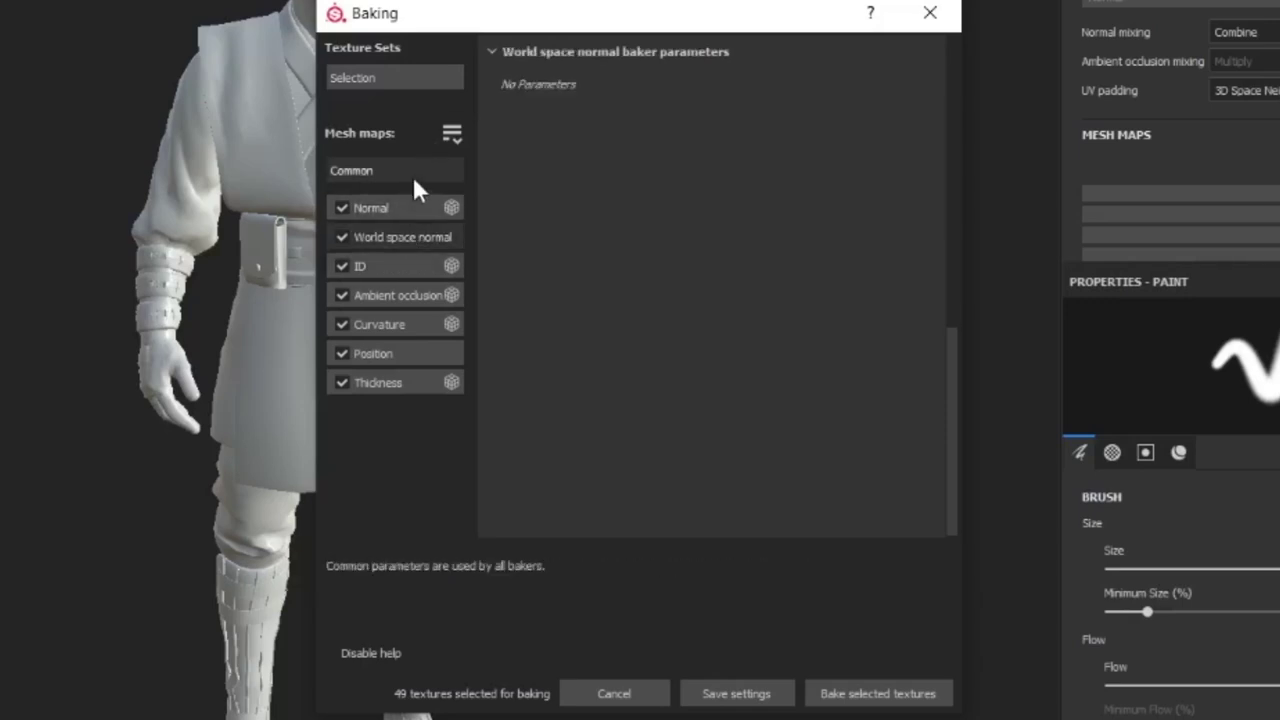
pyautogui.click(396, 203)
pyautogui.click(391, 228)
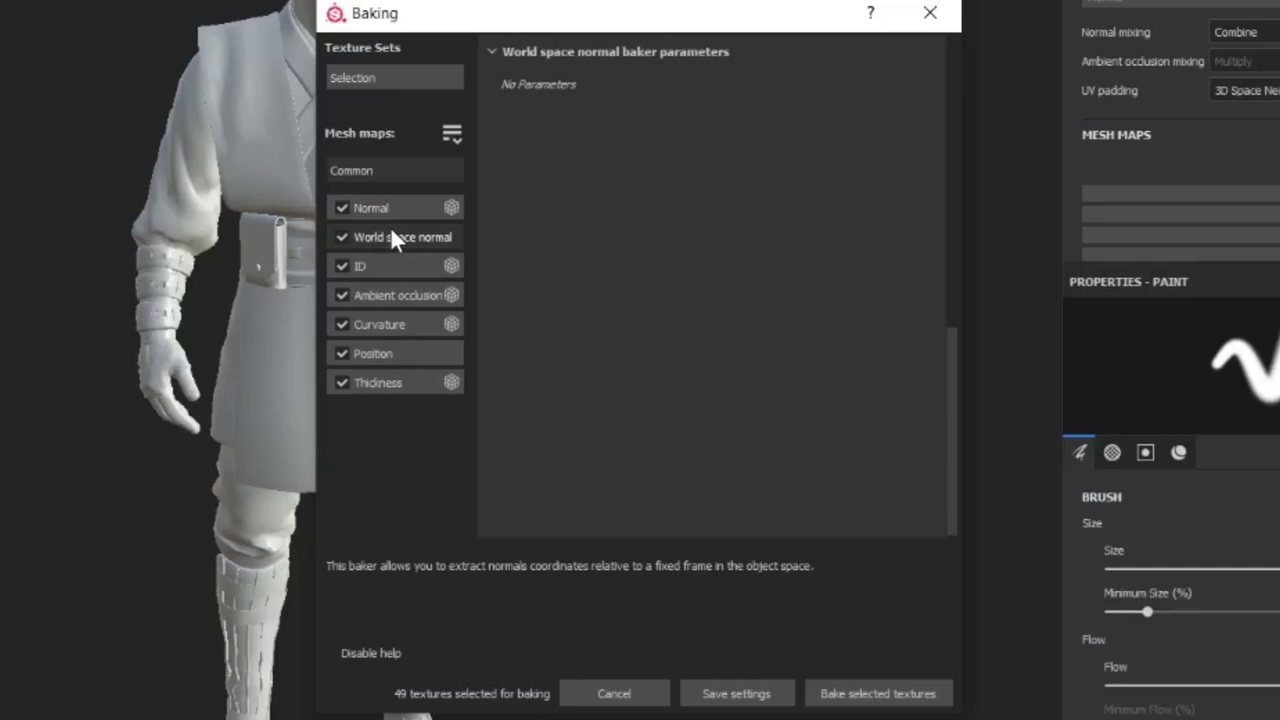
pyautogui.click(388, 295)
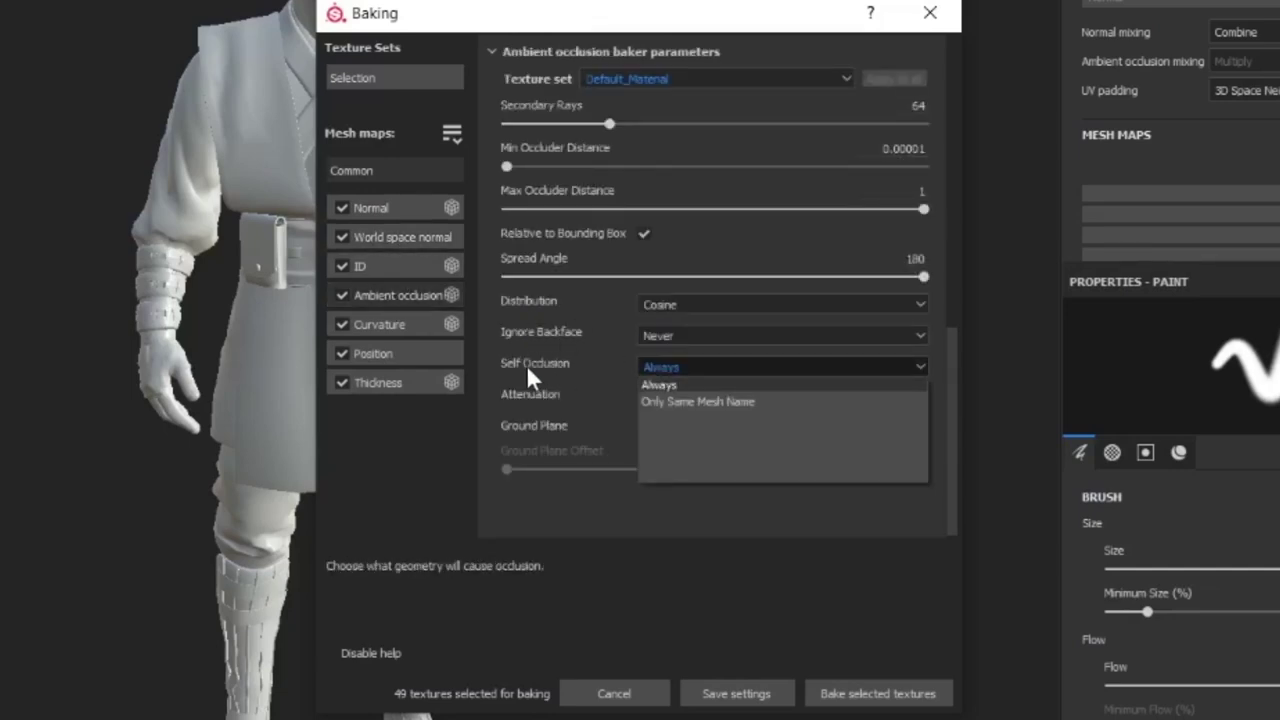
pyautogui.click(752, 401)
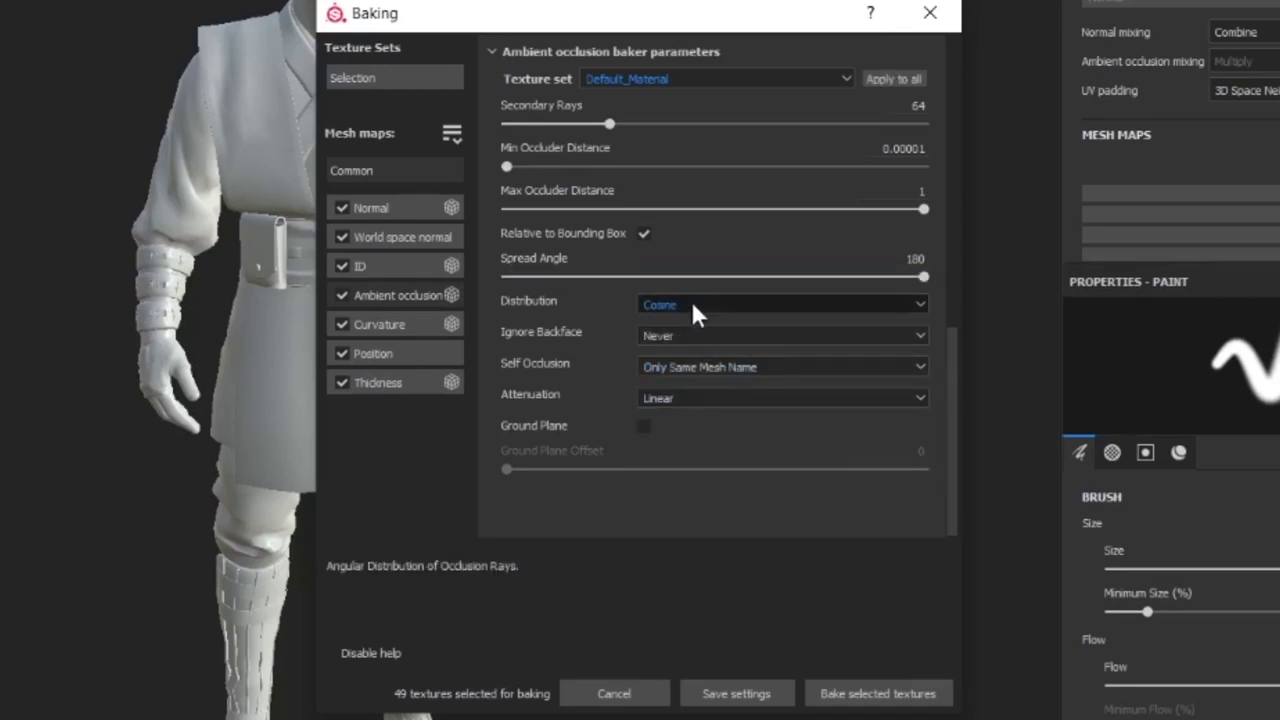
pyautogui.click(691, 307)
pyautogui.click(688, 319)
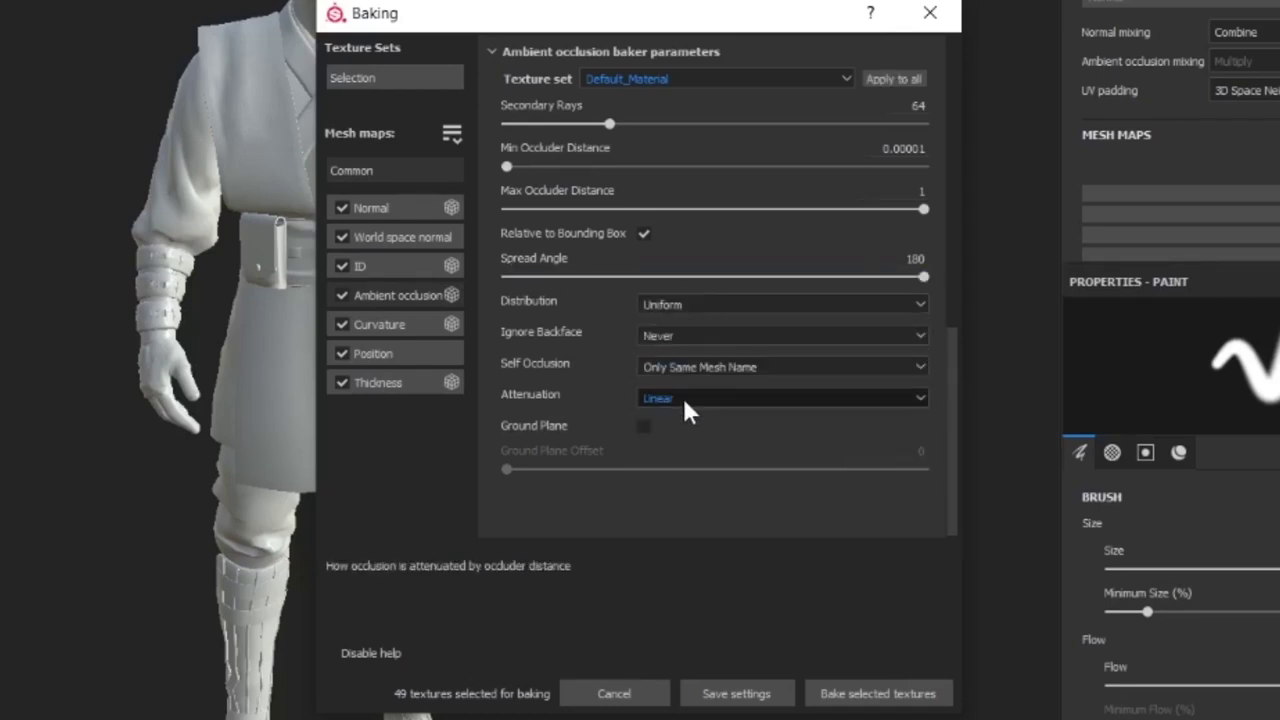
# Set the antialiasing in the common baking parameters to Subsampling 2x2
pyautogui.click(388, 326)
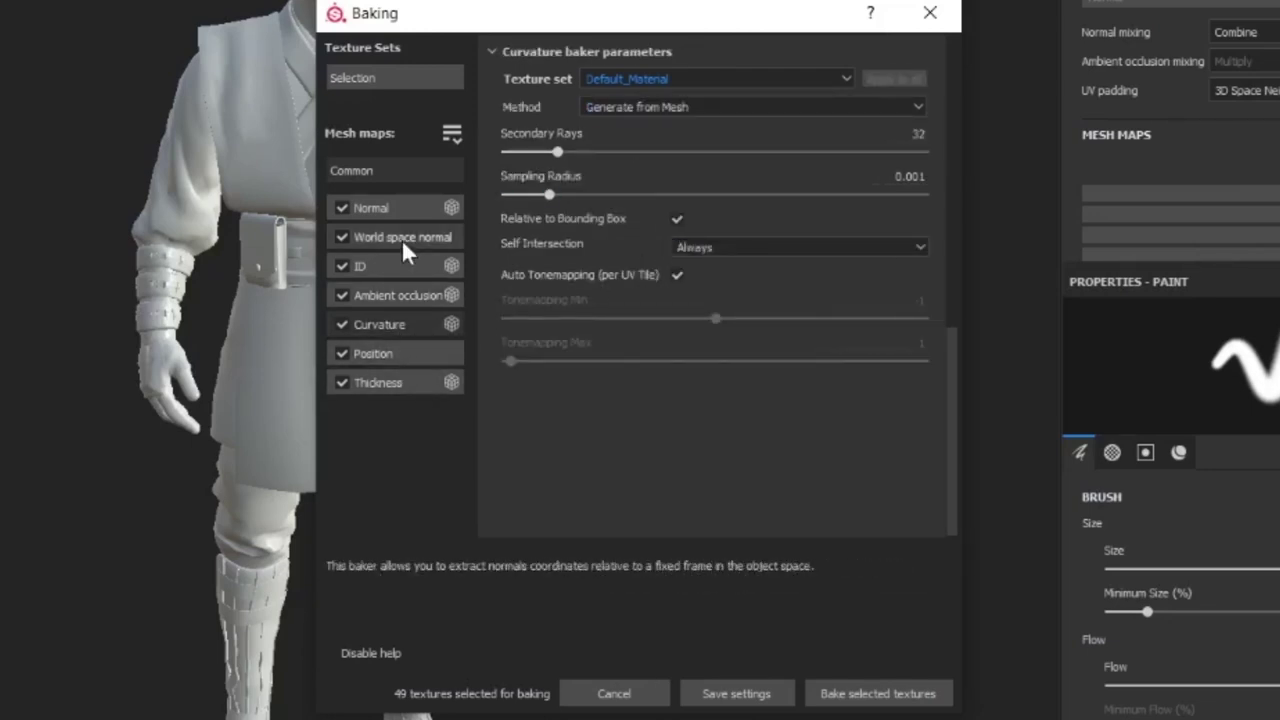
pyautogui.click(404, 208)
pyautogui.click(410, 175)
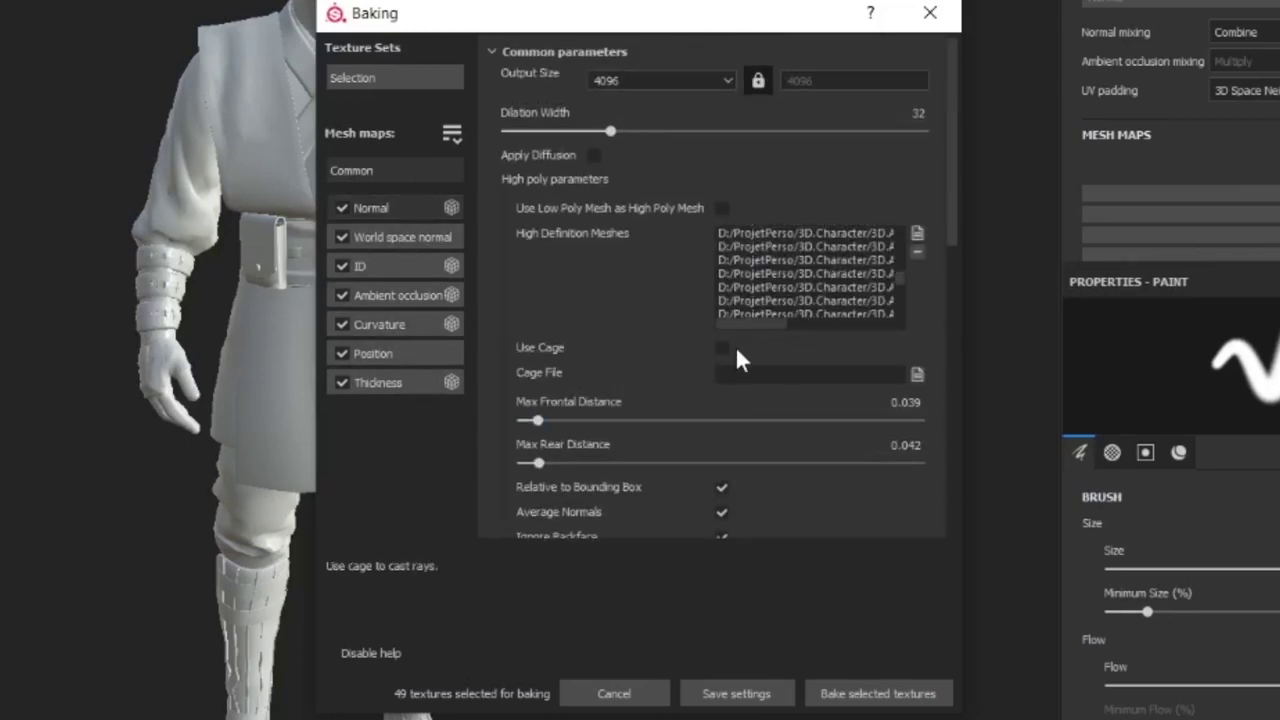
pyautogui.scroll(-5, 610, 280)
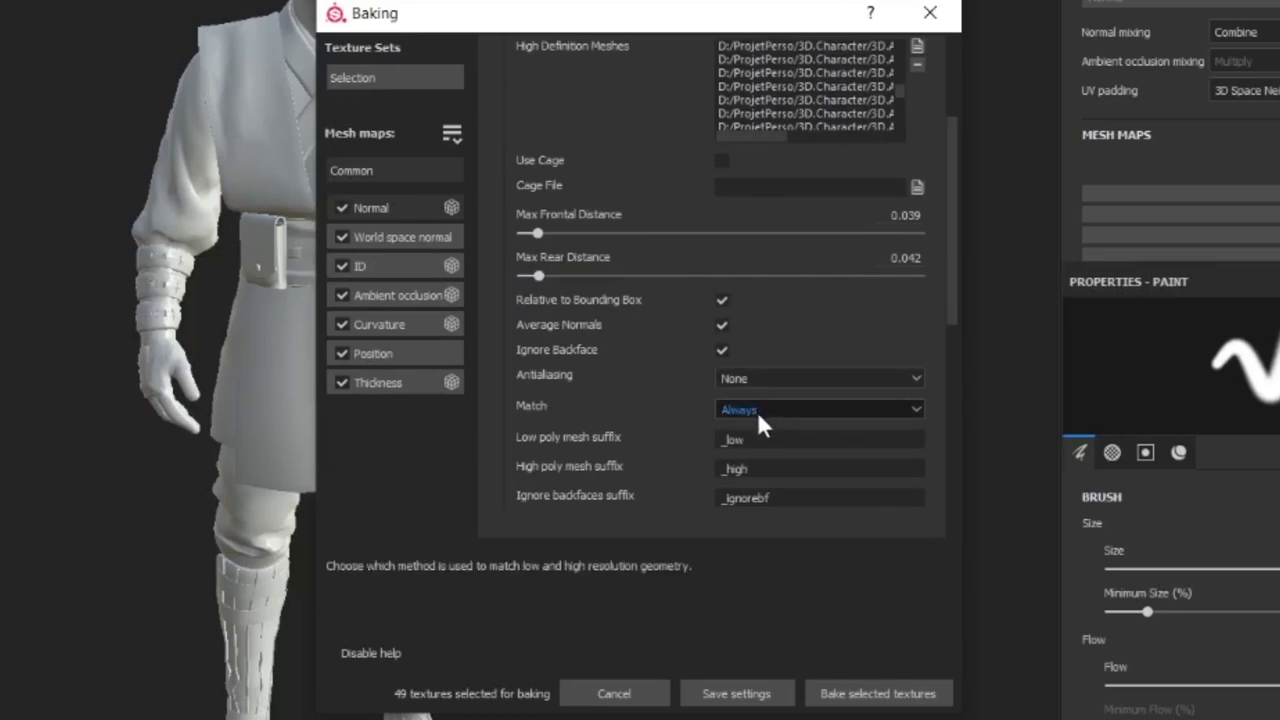
pyautogui.click(742, 315)
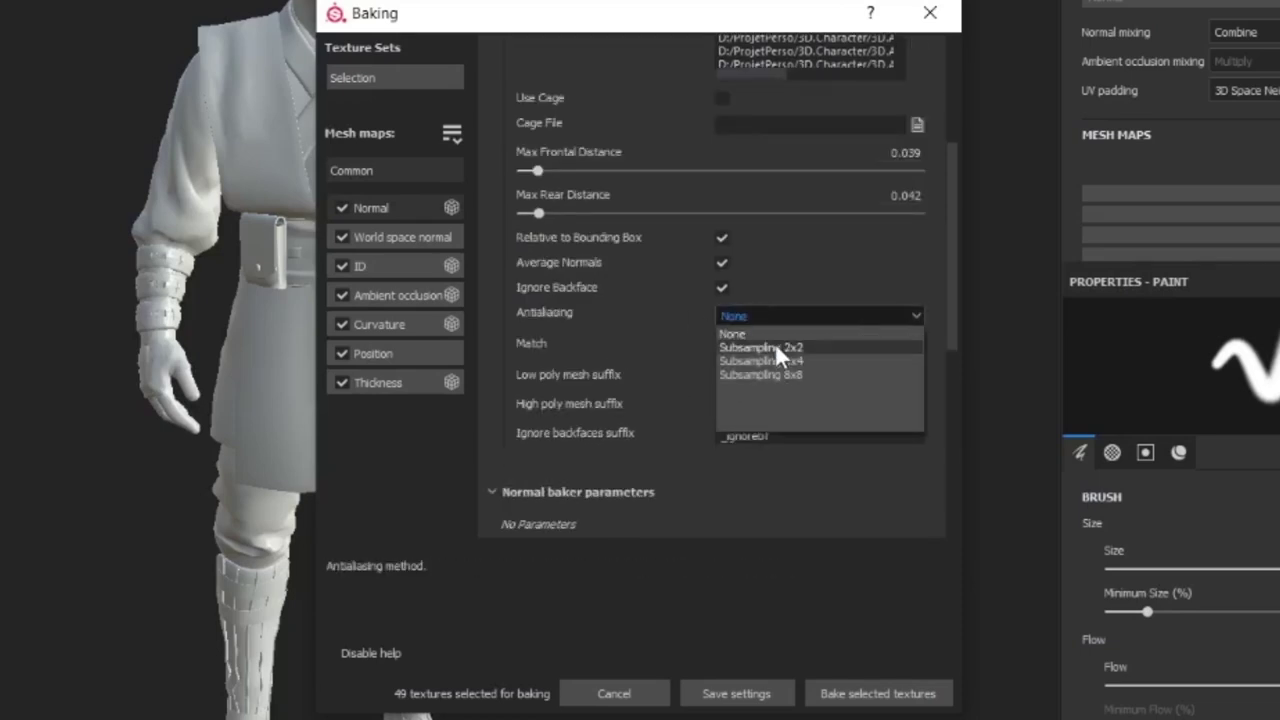
pyautogui.click(775, 343)
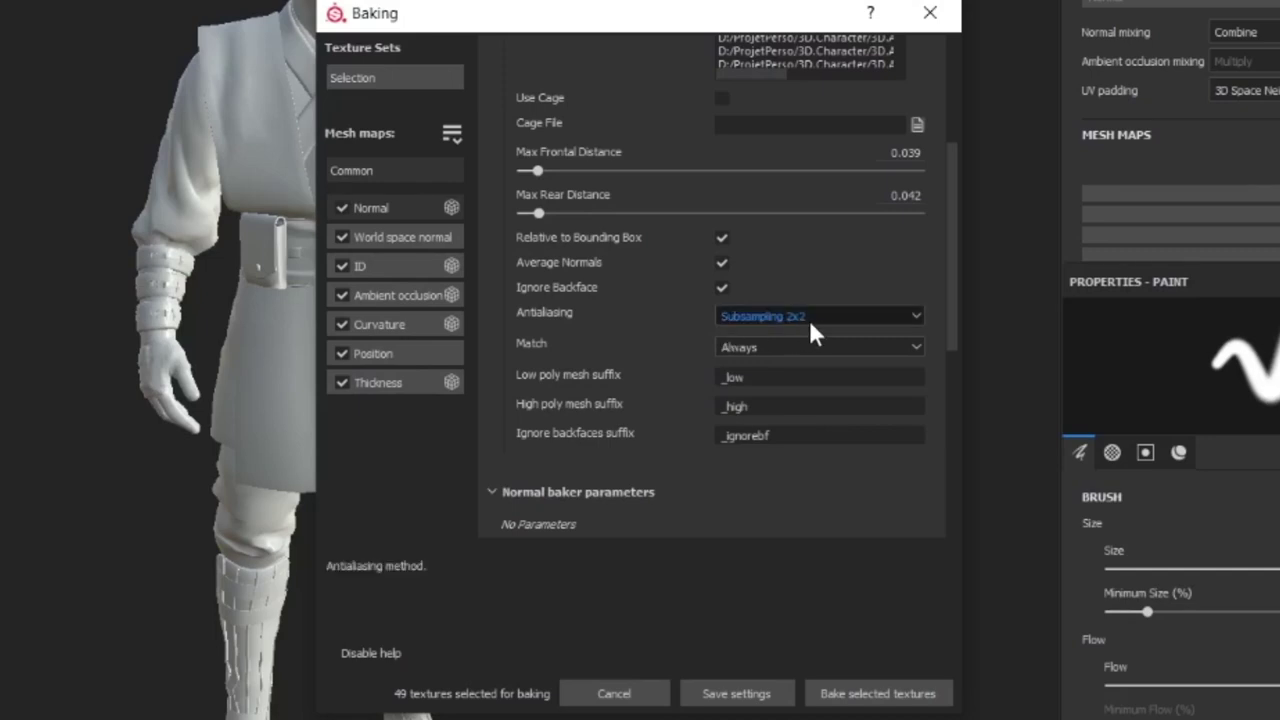
# Match meshes By Mesh Name with the suffixes _Low for low poly and _High for high poly, and bake the selected textures
pyautogui.click(766, 353)
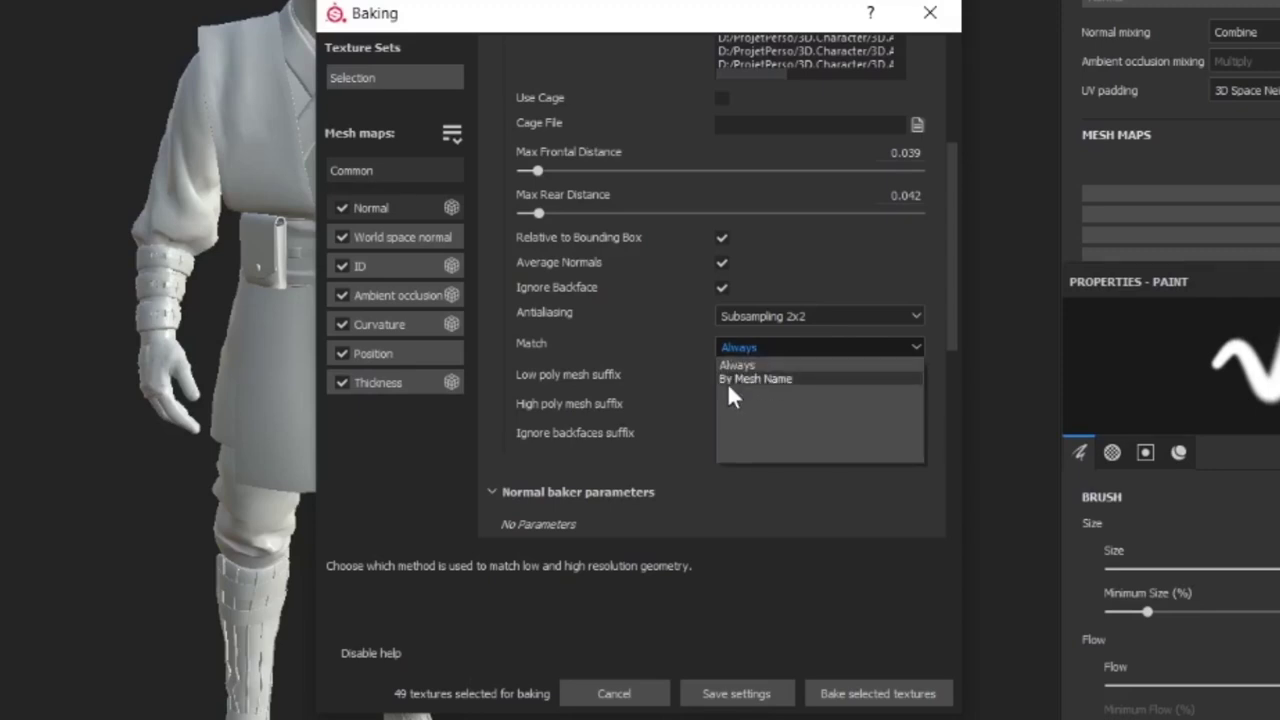
pyautogui.click(727, 380)
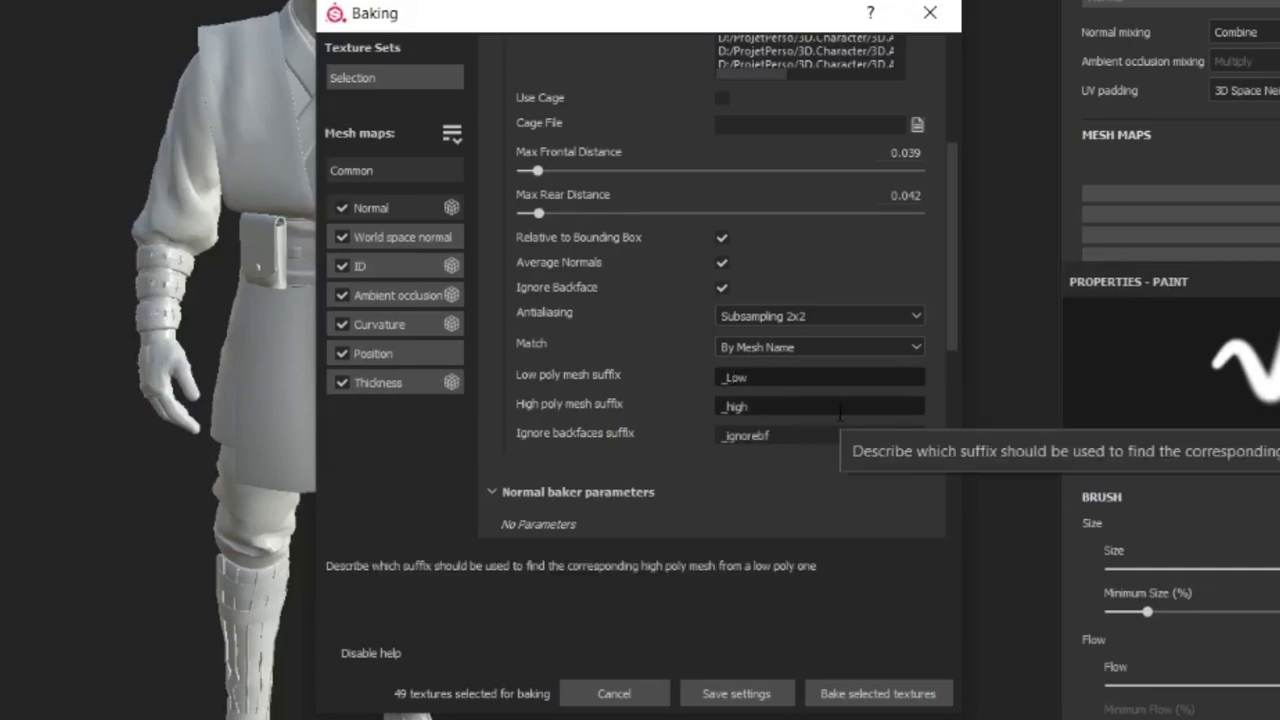
pyautogui.click(736, 412)
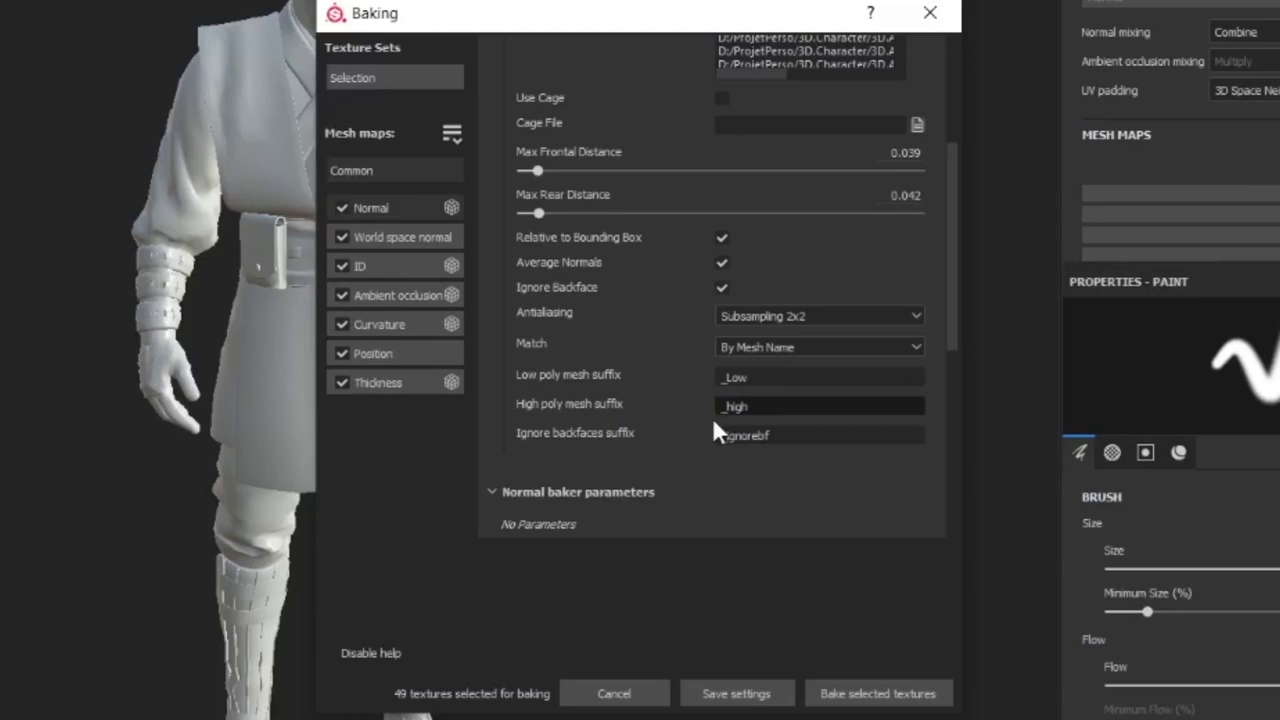
pyautogui.press('BackSpace')
pyautogui.click(776, 491)
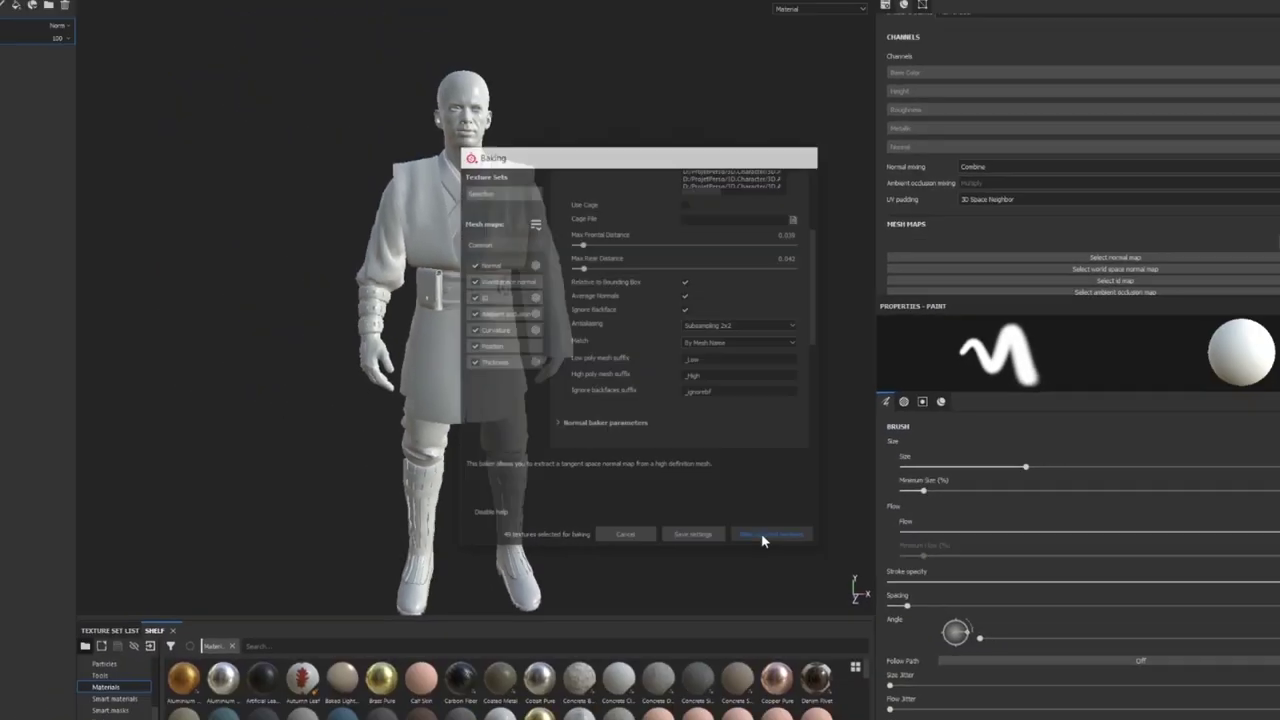
pyautogui.click(860, 693)
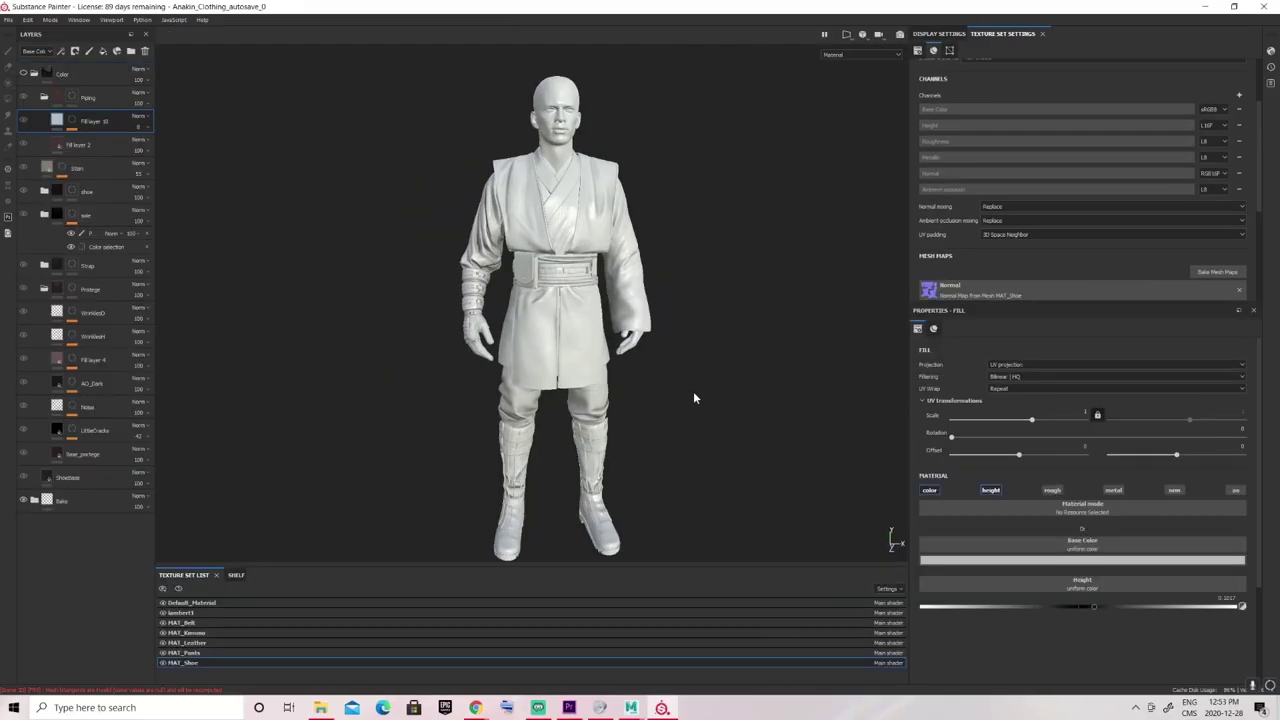
# Isolate the MAT_Shoe texture set in the viewport and examine the baked boots up close
pyautogui.keyDown('shift'); pyautogui.moveTo(694, 397); pyautogui.dragTo(650, 392, button='right'); pyautogui.keyUp('shift')
pyautogui.keyDown('alt'); pyautogui.moveTo(650, 392); pyautogui.dragTo(547, 417); pyautogui.keyUp('alt')
pyautogui.keyDown('shift'); pyautogui.moveTo(547, 417); pyautogui.dragTo(553, 429, button='right'); pyautogui.keyUp('shift')
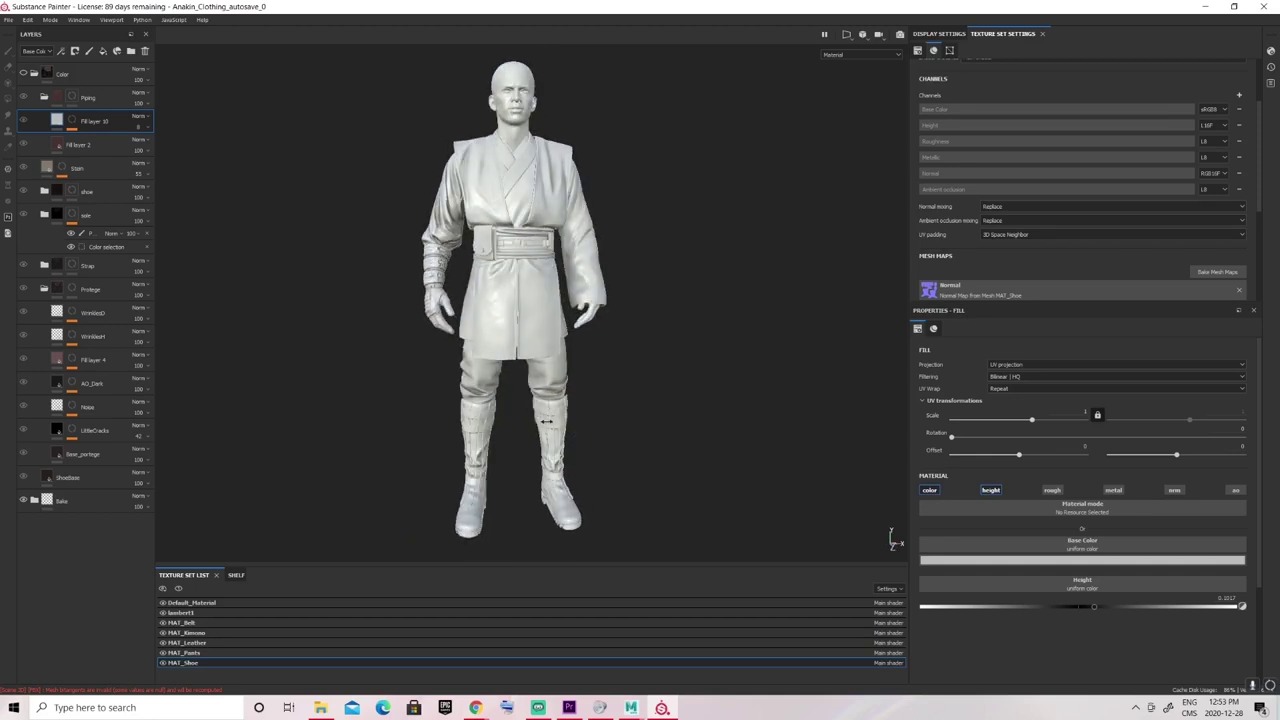
pyautogui.moveTo(533, 382)
pyautogui.keyDown('alt'); pyautogui.mouseDown()
pyautogui.moveTo(540, 405)
pyautogui.moveTo(527, 396)
pyautogui.mouseUp(); pyautogui.keyUp('alt')
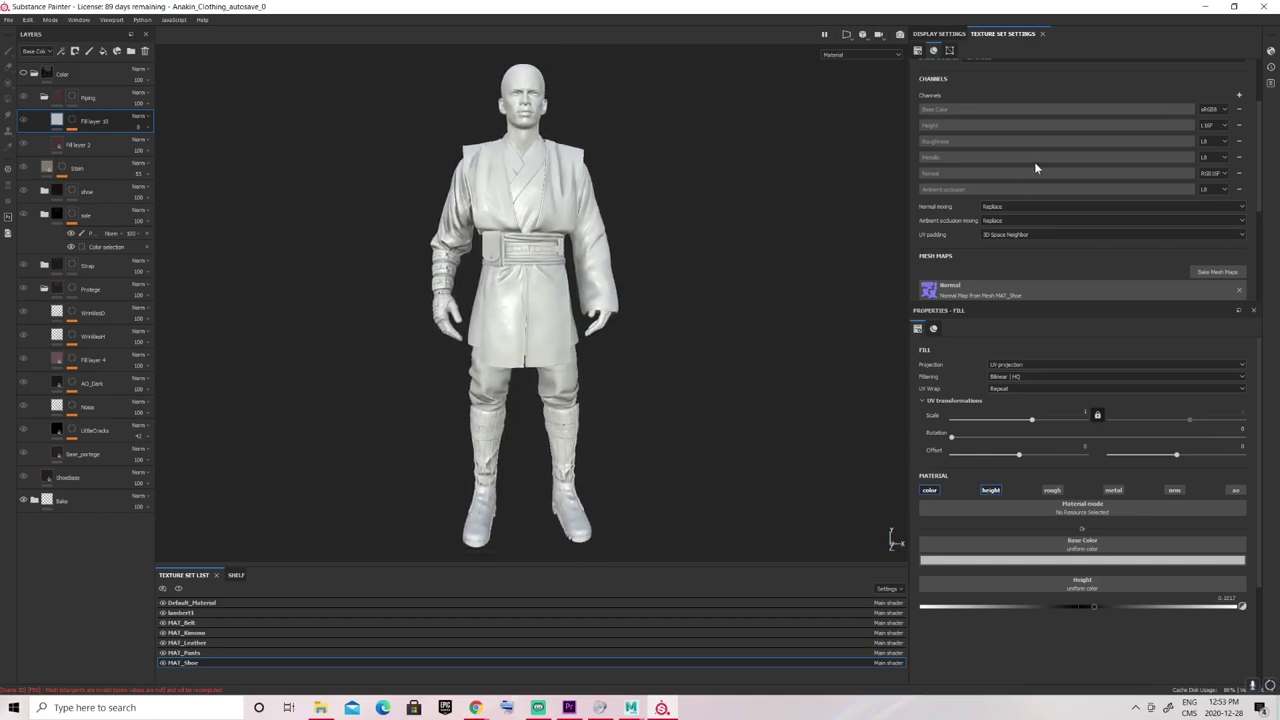
pyautogui.click(178, 589)
pyautogui.keyDown('alt'); pyautogui.moveTo(514, 471); pyautogui.dragTo(536, 240, button='middle'); pyautogui.keyUp('alt')
pyautogui.keyDown('alt'); pyautogui.moveTo(760, 350); pyautogui.dragTo(574, 360, button='right'); pyautogui.keyUp('alt')
pyautogui.keyDown('alt'); pyautogui.moveTo(574, 360); pyautogui.dragTo(604, 269); pyautogui.keyUp('alt')
pyautogui.keyDown('alt'); pyautogui.moveTo(604, 269); pyautogui.dragTo(606, 281, button='middle'); pyautogui.keyUp('alt')
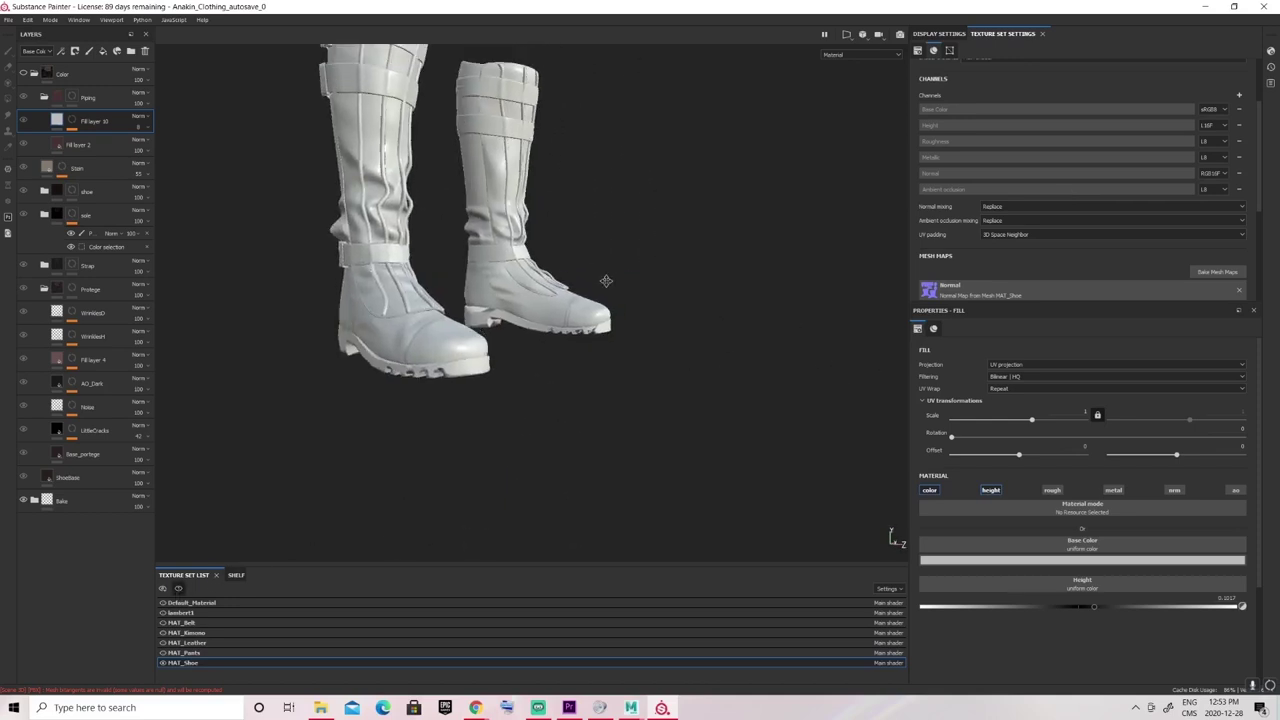
pyautogui.keyDown('alt'); pyautogui.moveTo(606, 281); pyautogui.dragTo(659, 322); pyautogui.keyUp('alt')
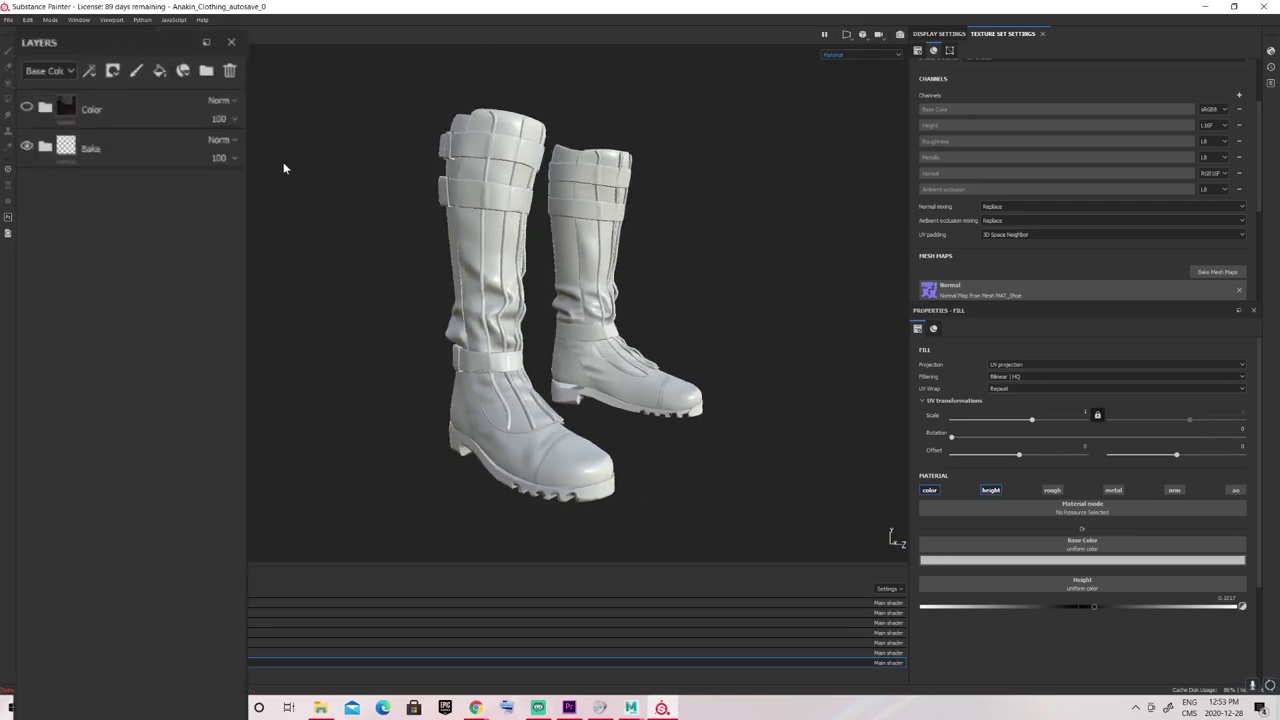
# Add a fill layer above the Color folder in MAT_Shoe and set its base color to red
pyautogui.click(302, 118)
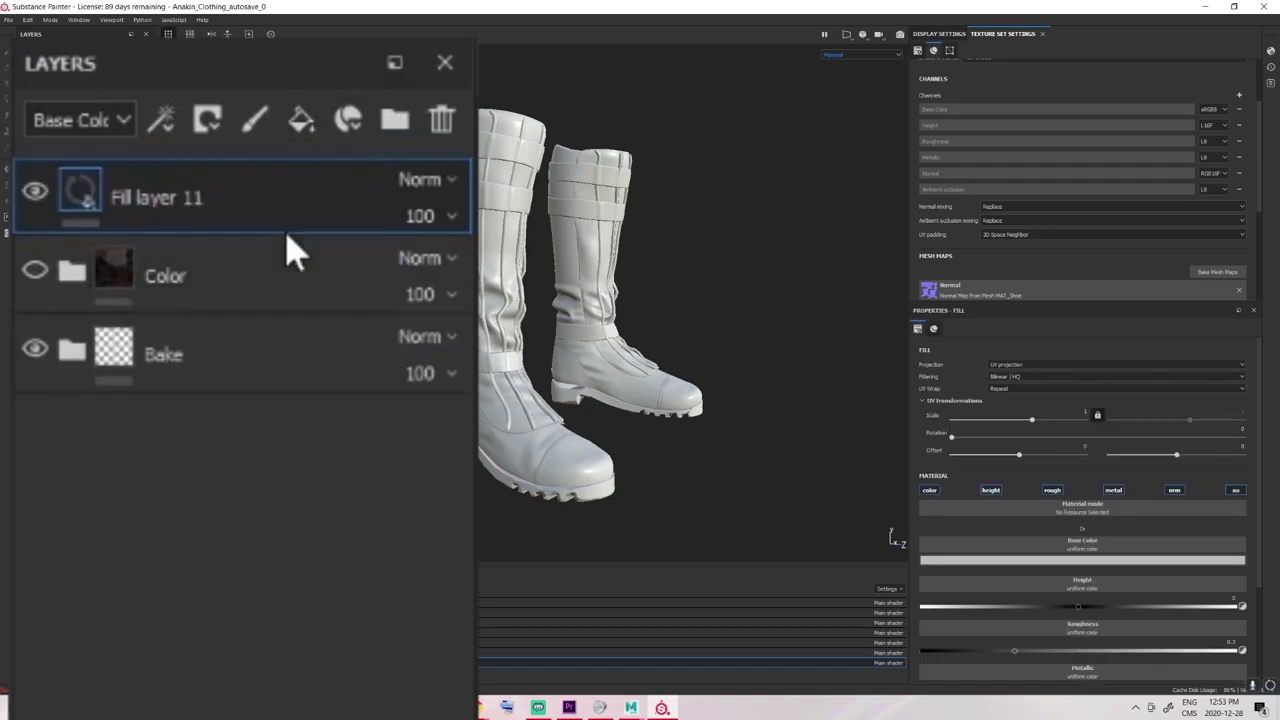
pyautogui.click(1005, 559)
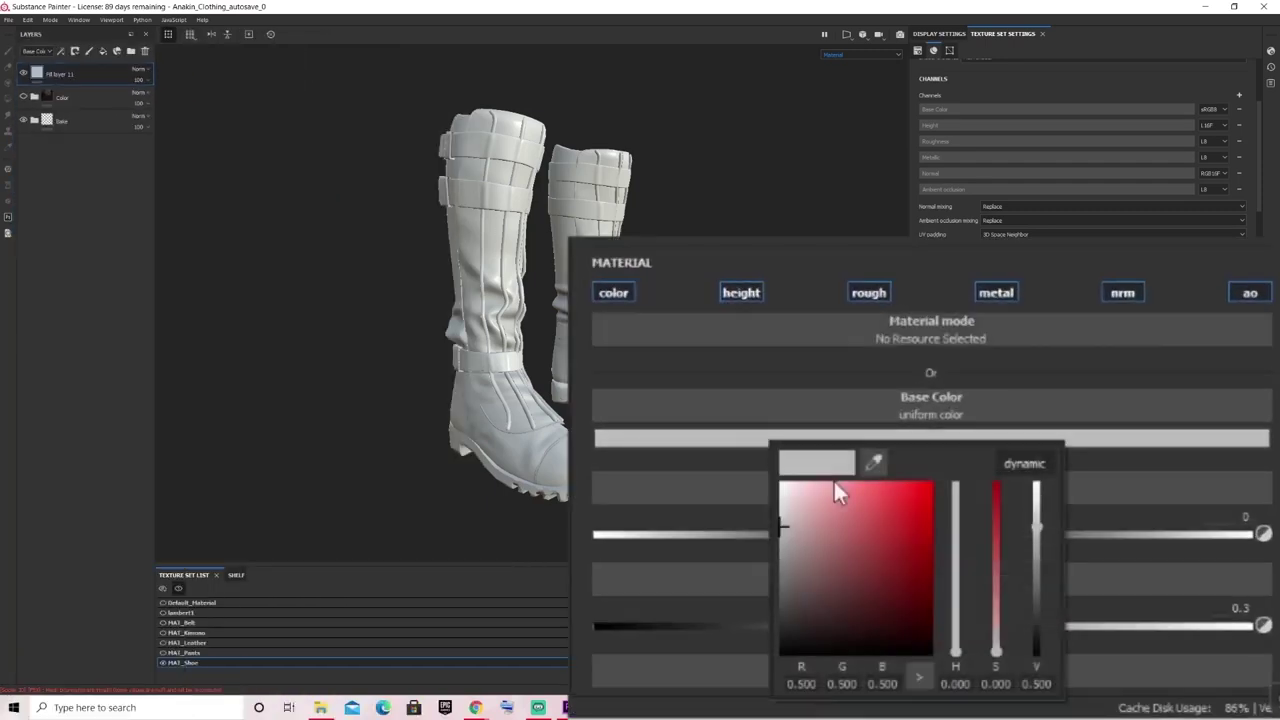
pyautogui.click(1074, 583)
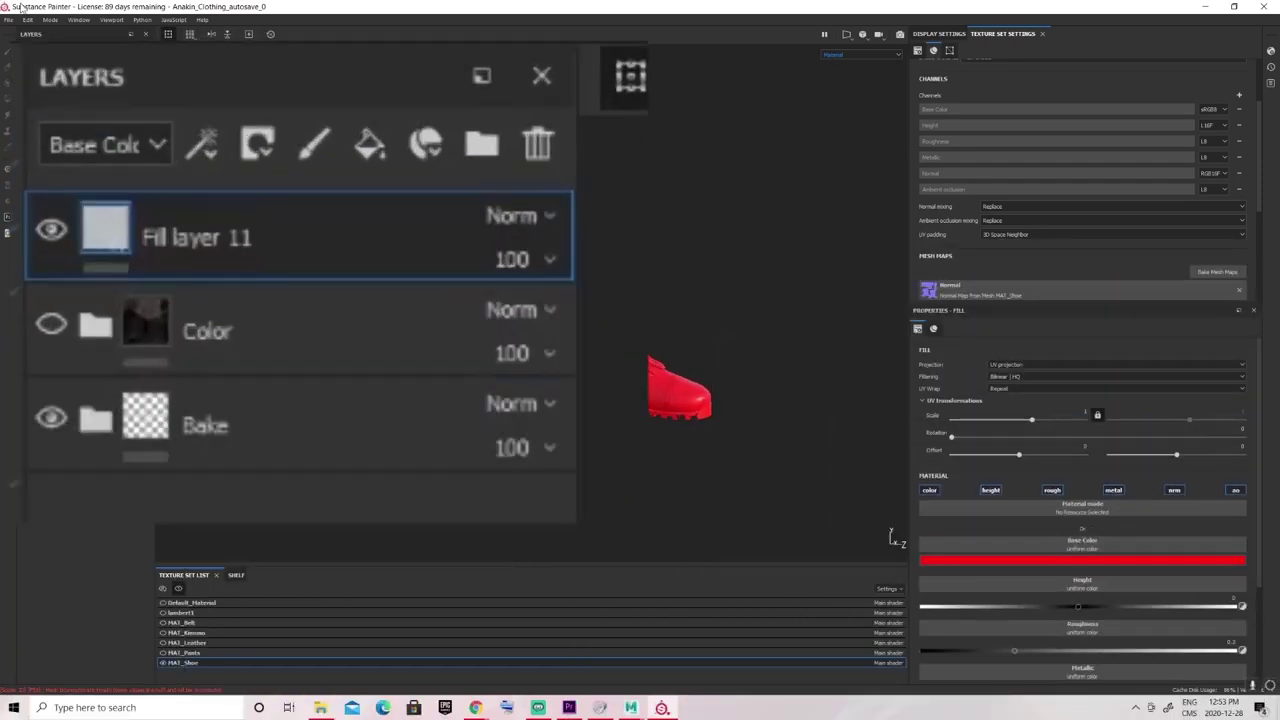
# Add a color selection mask to the red fill layer and pick the green ID color on the boot's toe
pyautogui.click(268, 146)
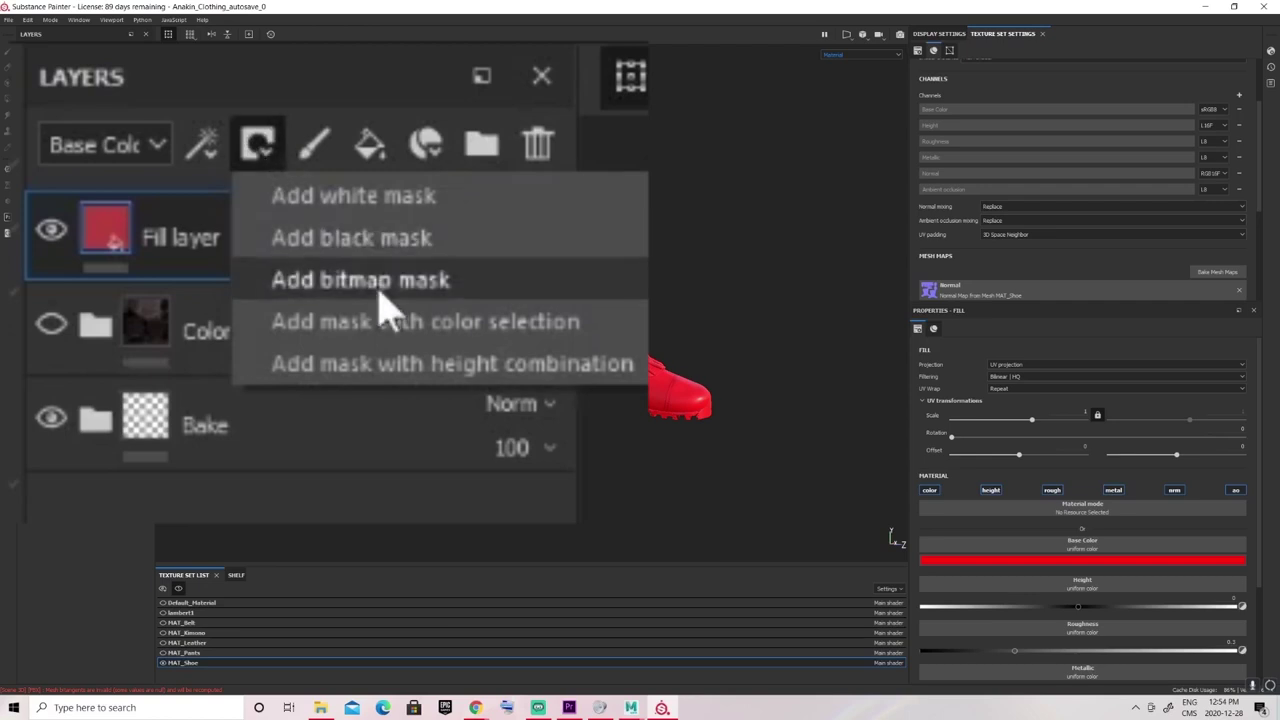
pyautogui.click(455, 327)
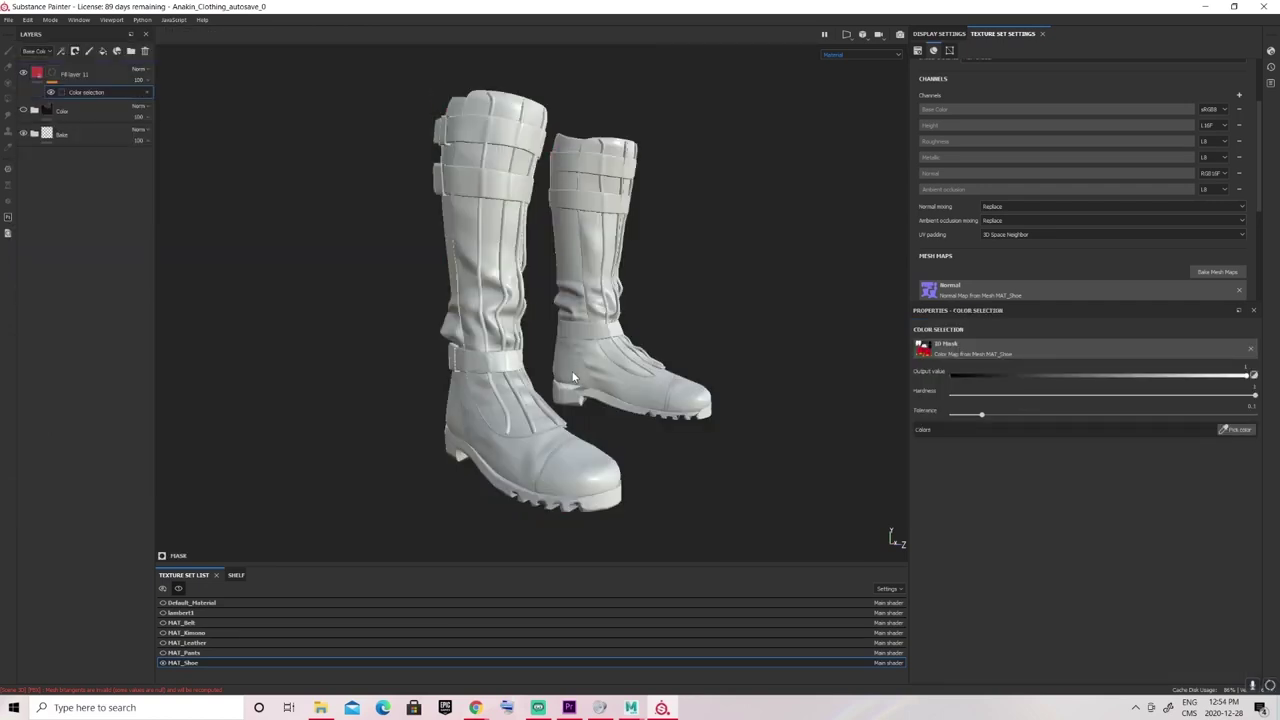
pyautogui.click(1236, 429)
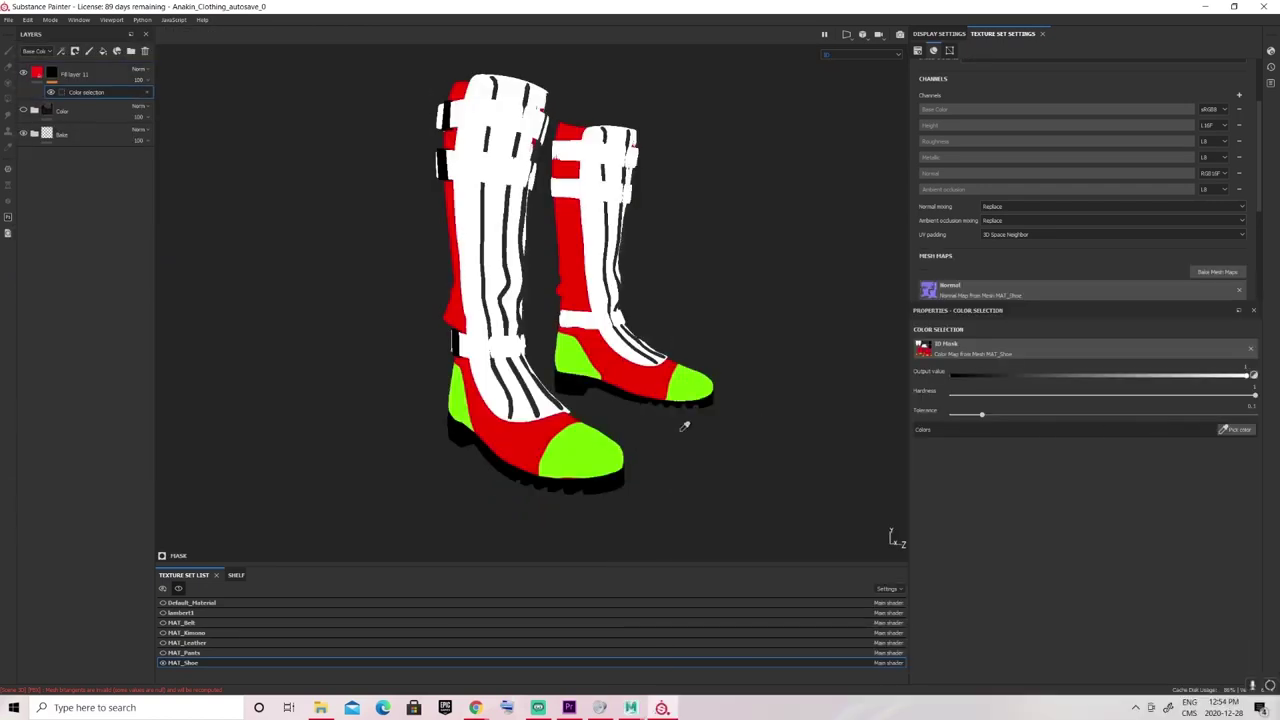
pyautogui.click(601, 432)
pyautogui.moveTo(754, 420)
pyautogui.keyDown('alt'); pyautogui.mouseDown()
pyautogui.moveTo(403, 434)
pyautogui.moveTo(329, 419)
pyautogui.moveTo(803, 406)
pyautogui.moveTo(672, 411)
pyautogui.mouseUp(); pyautogui.keyUp('alt')
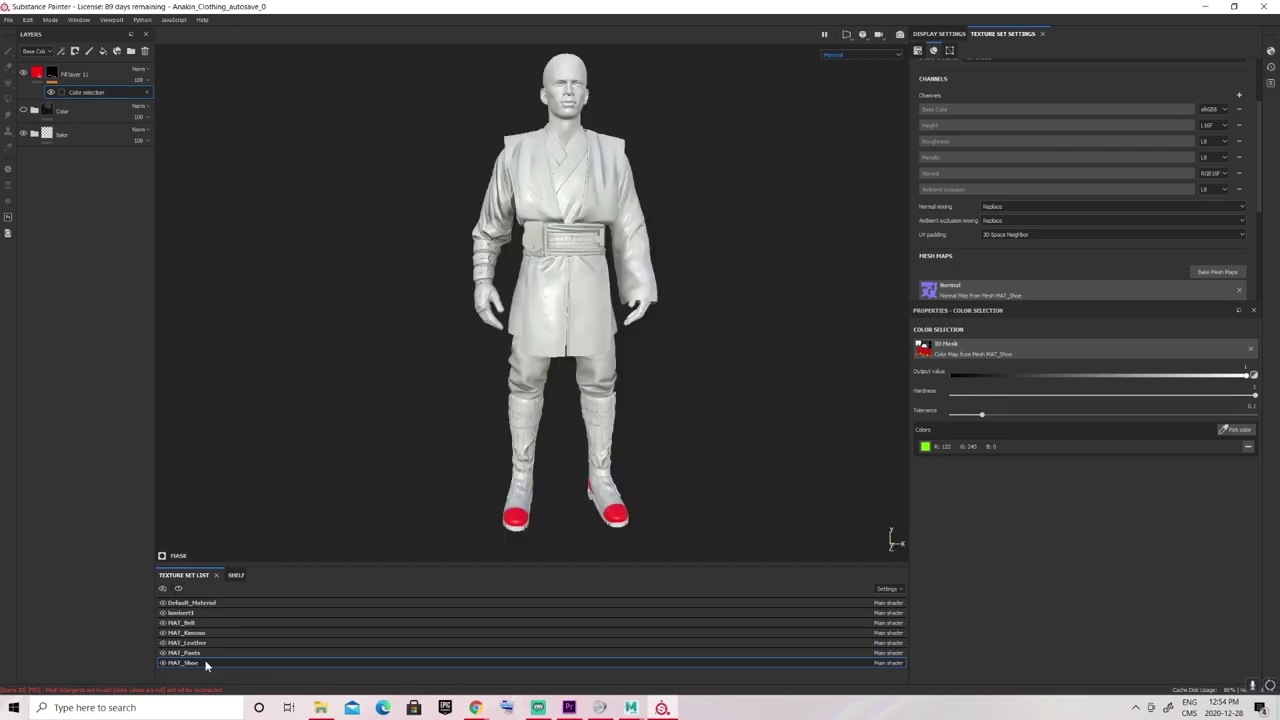
# Select the MAT_Pants texture set and examine the pants on the full character
pyautogui.click(204, 652)
pyautogui.scroll(7, 535, 390)
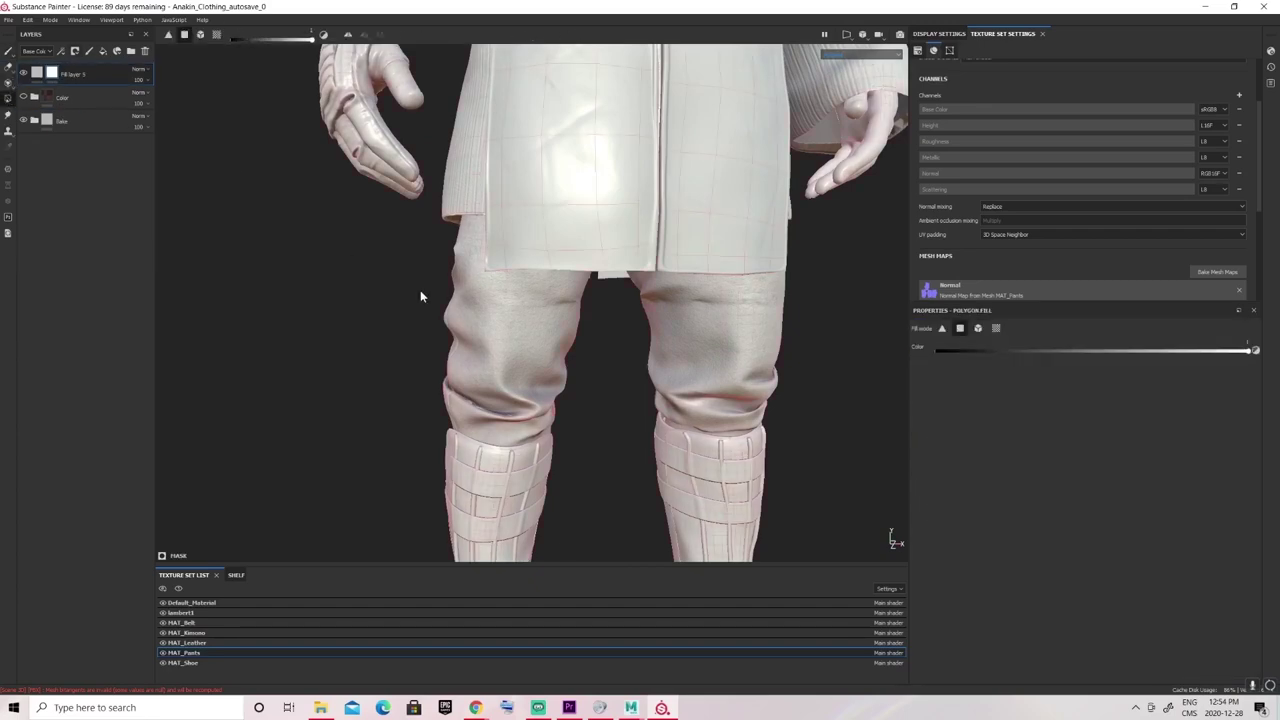
pyautogui.keyDown('alt'); pyautogui.moveTo(423, 294); pyautogui.dragTo(588, 305); pyautogui.keyUp('alt')
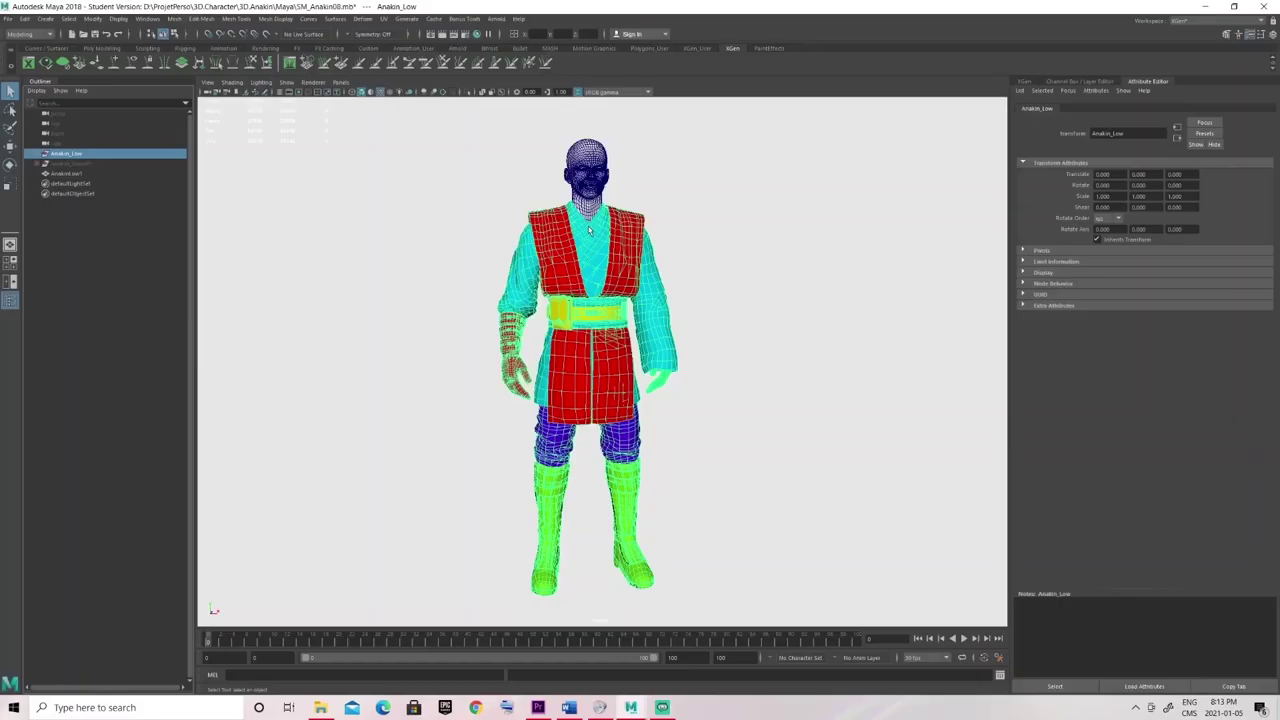
# Switch to Maya, hide the Anakin_Low group and show the Anakin_Smooth group
pyautogui.click(588, 188)
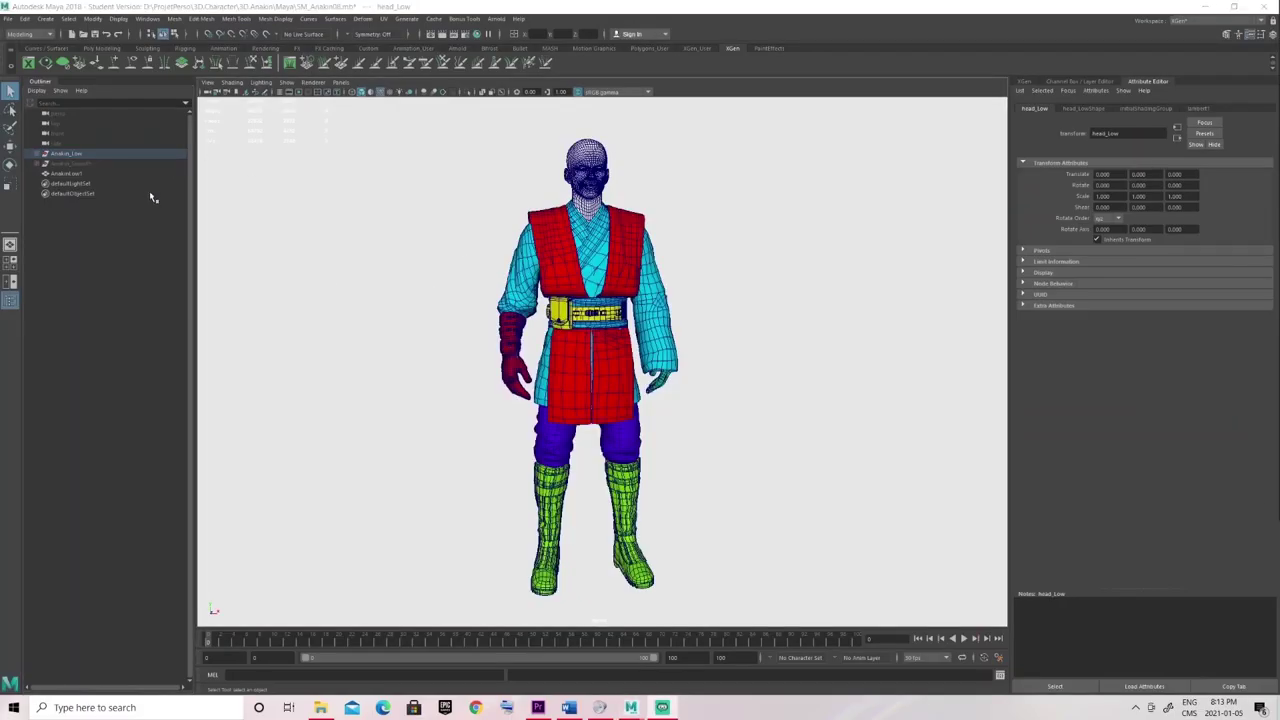
pyautogui.click(100, 153)
pyautogui.click(101, 164)
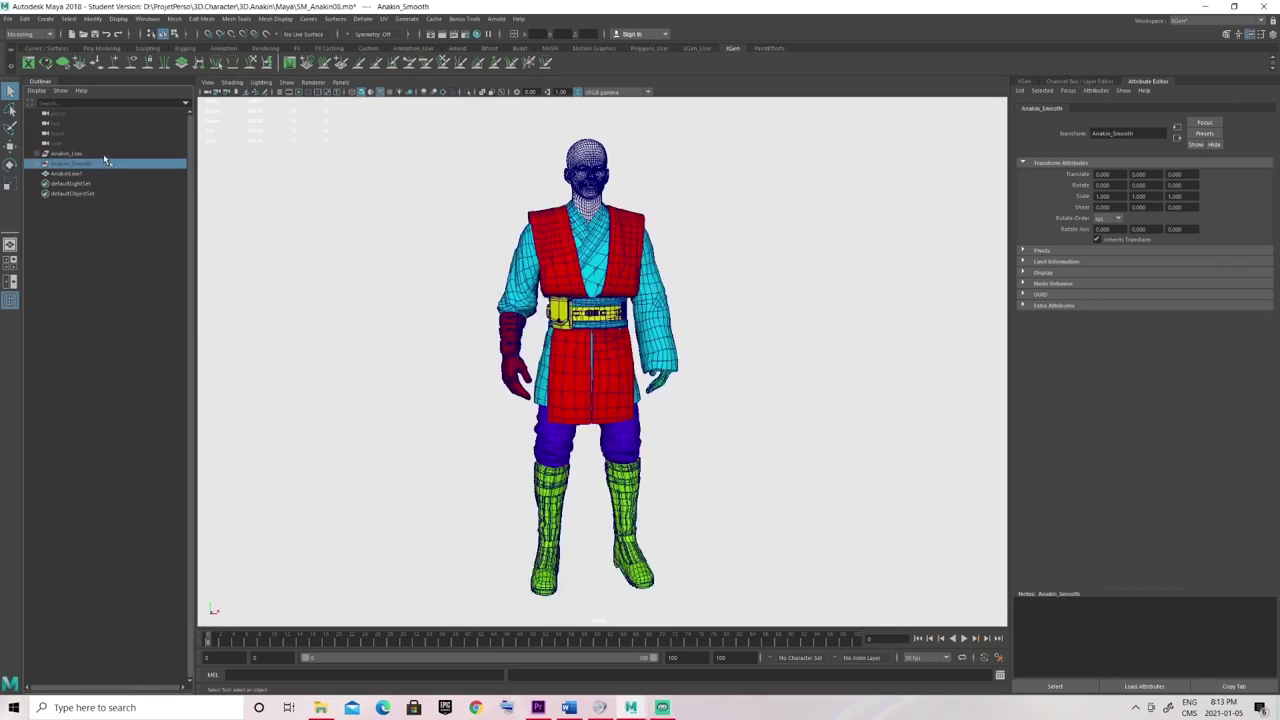
pyautogui.click(103, 153)
pyautogui.keyDown('alt'); pyautogui.moveTo(680, 301); pyautogui.dragTo(662, 299, button='middle'); pyautogui.keyUp('alt')
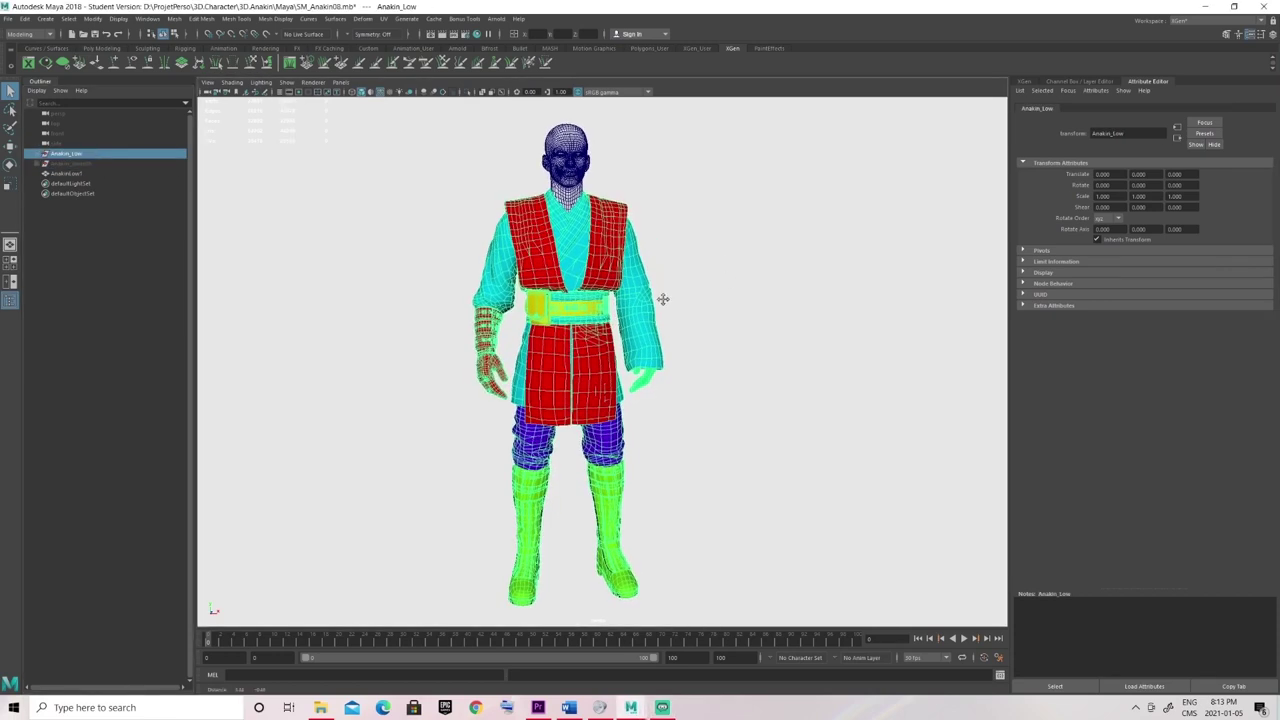
pyautogui.press('h')
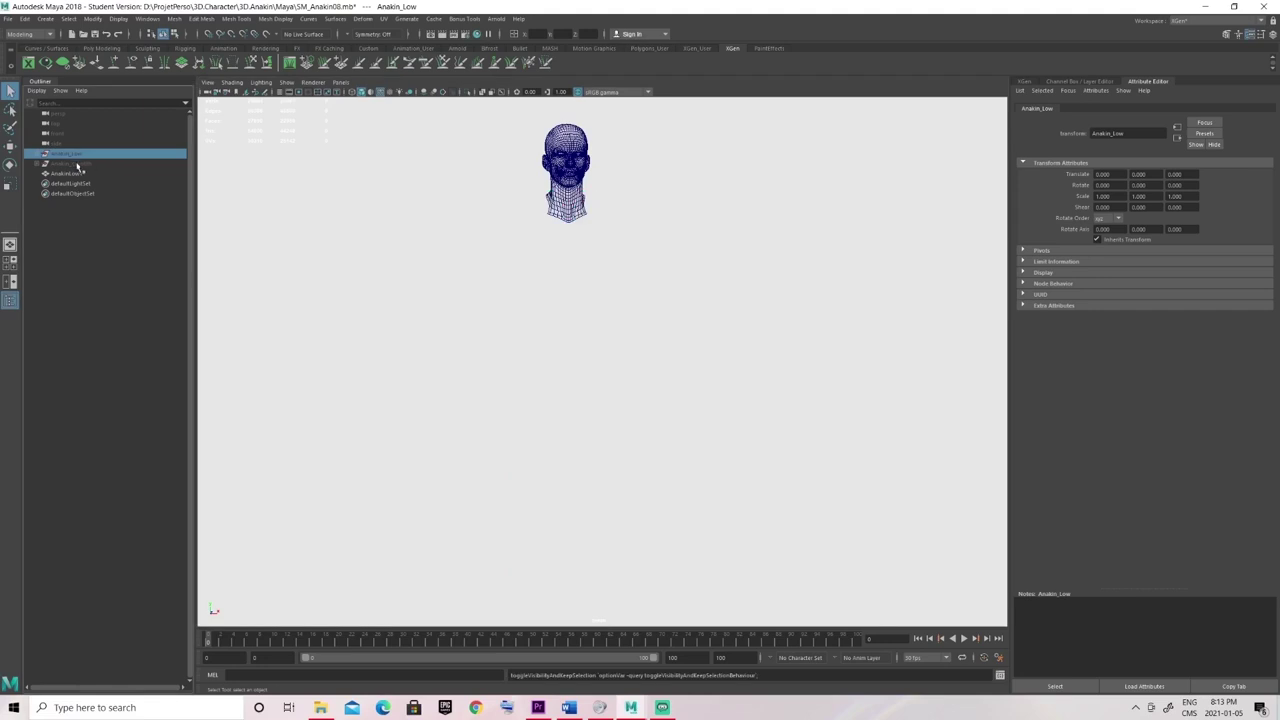
pyautogui.click(110, 163)
pyautogui.press('h')
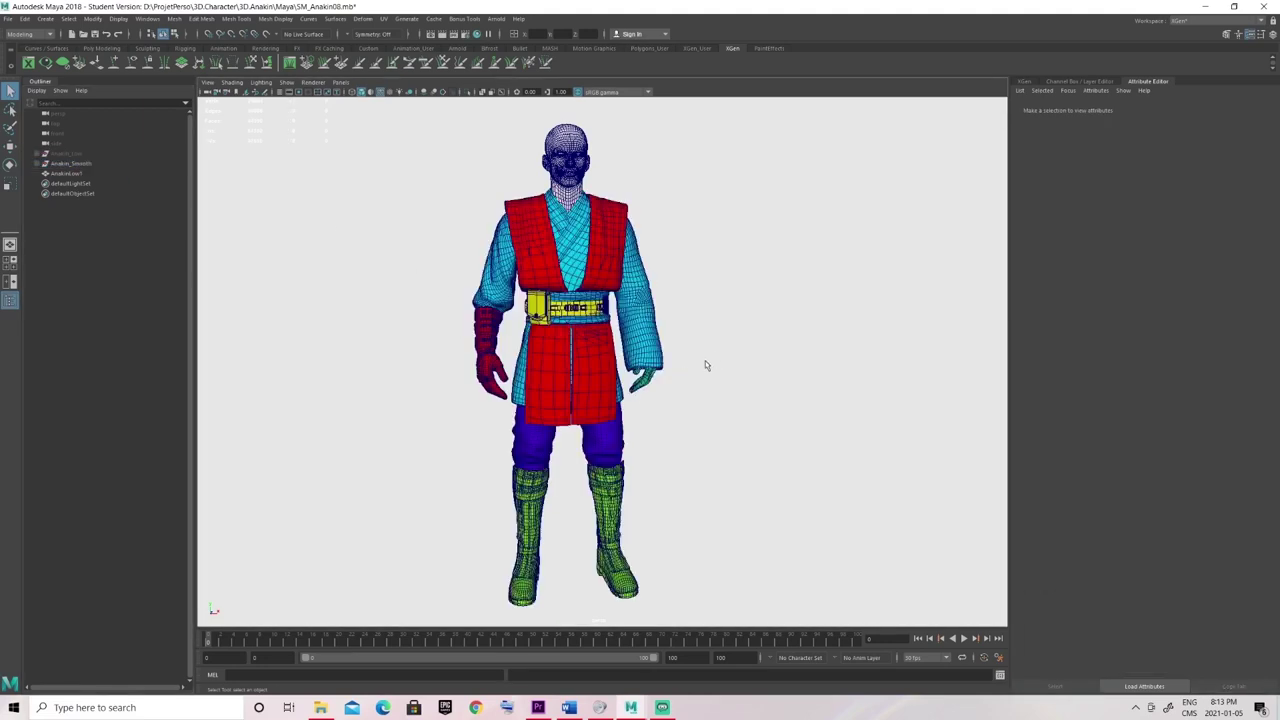
# Compare the pants' UV layout in the UV Editor between the Anakin_Low and Anakin_Smooth groups
pyautogui.scroll(5, 643, 449)
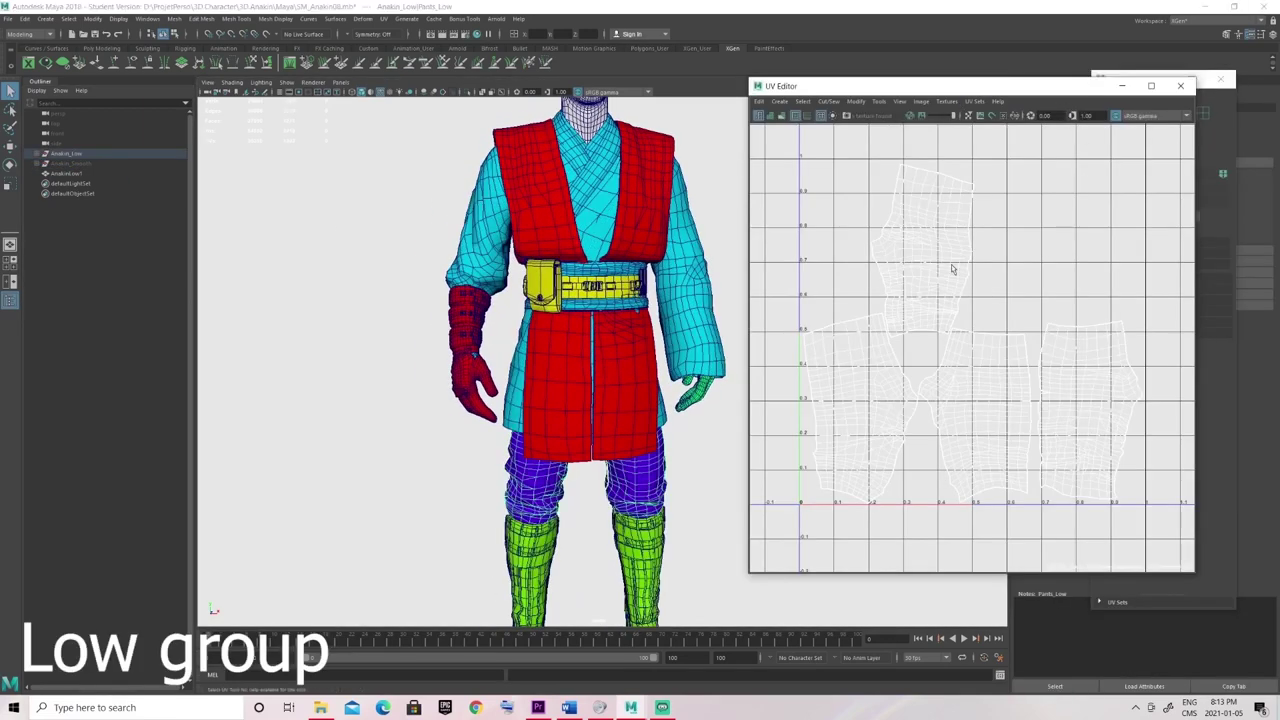
pyautogui.moveTo(1058, 224); pyautogui.dragTo(872, 183, button='right')
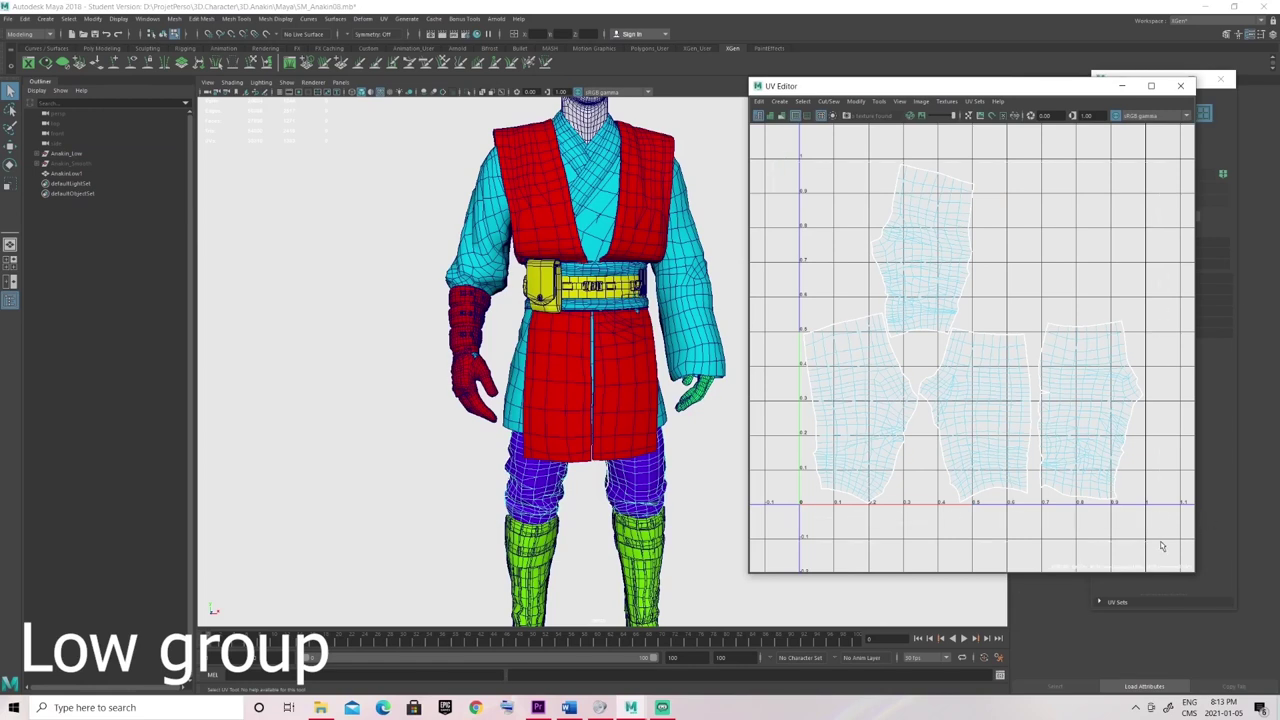
pyautogui.hotkey('ctrl', 'shift', 'i')
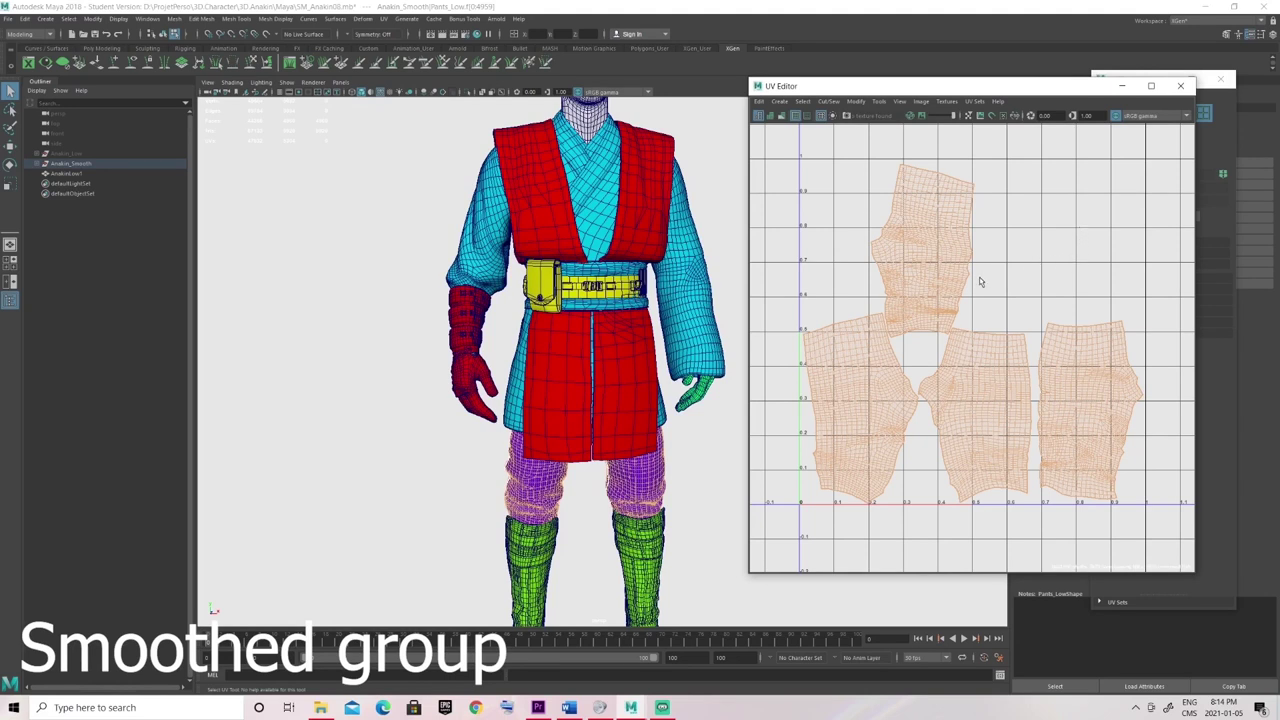
pyautogui.press('F8')
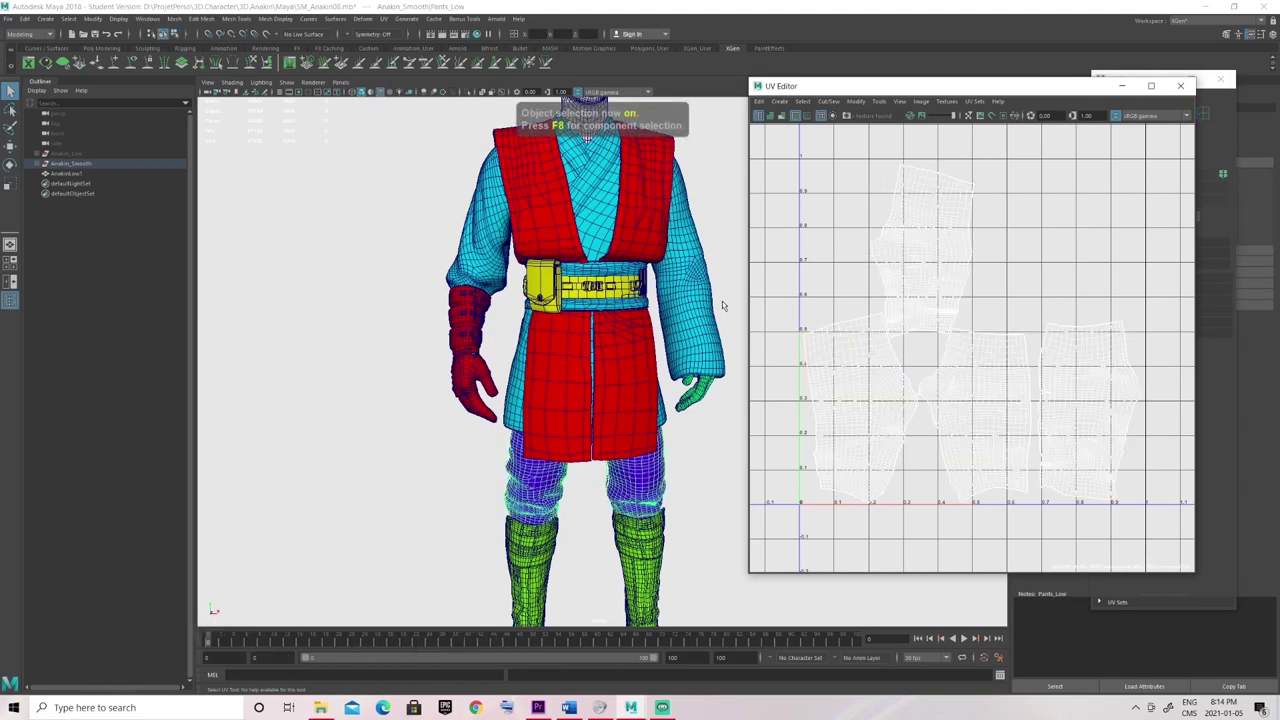
pyautogui.scroll(-3, 722, 301)
pyautogui.scroll(1, 696, 325)
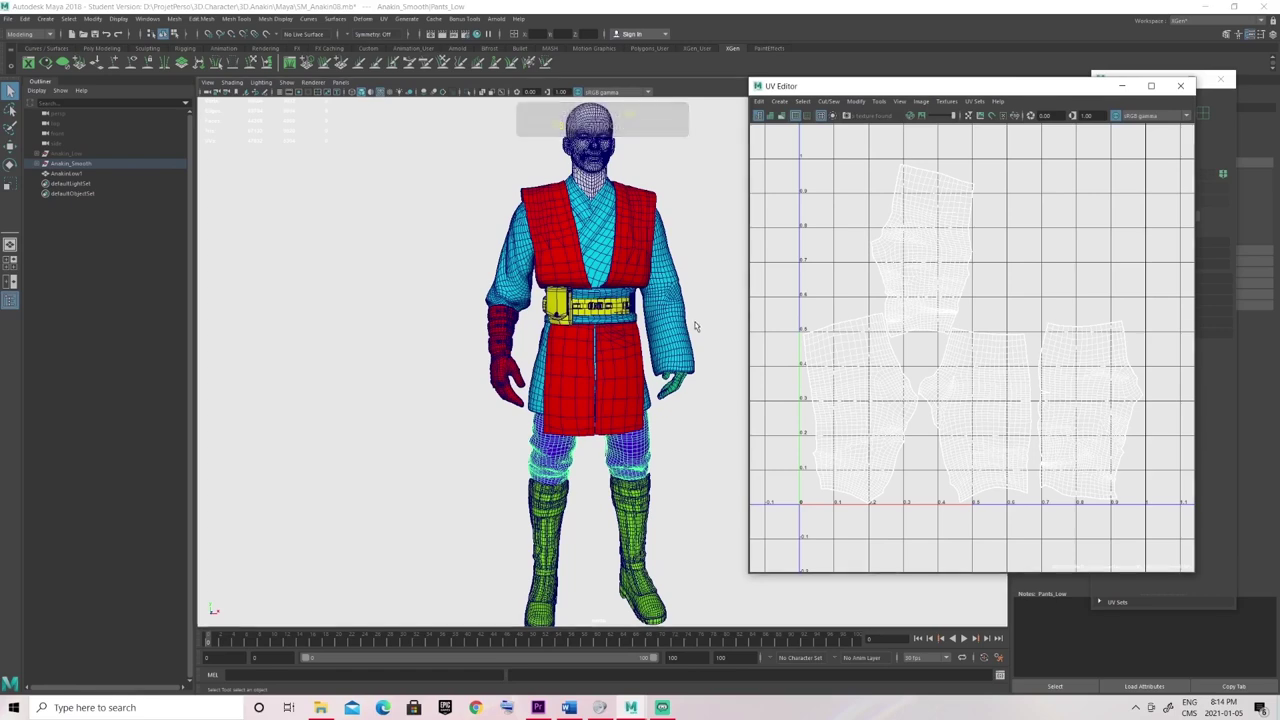
pyautogui.moveTo(696, 325)
pyautogui.keyDown('alt'); pyautogui.mouseDown()
pyautogui.moveTo(680, 330)
pyautogui.moveTo(694, 325)
pyautogui.mouseUp(); pyautogui.keyUp('alt')
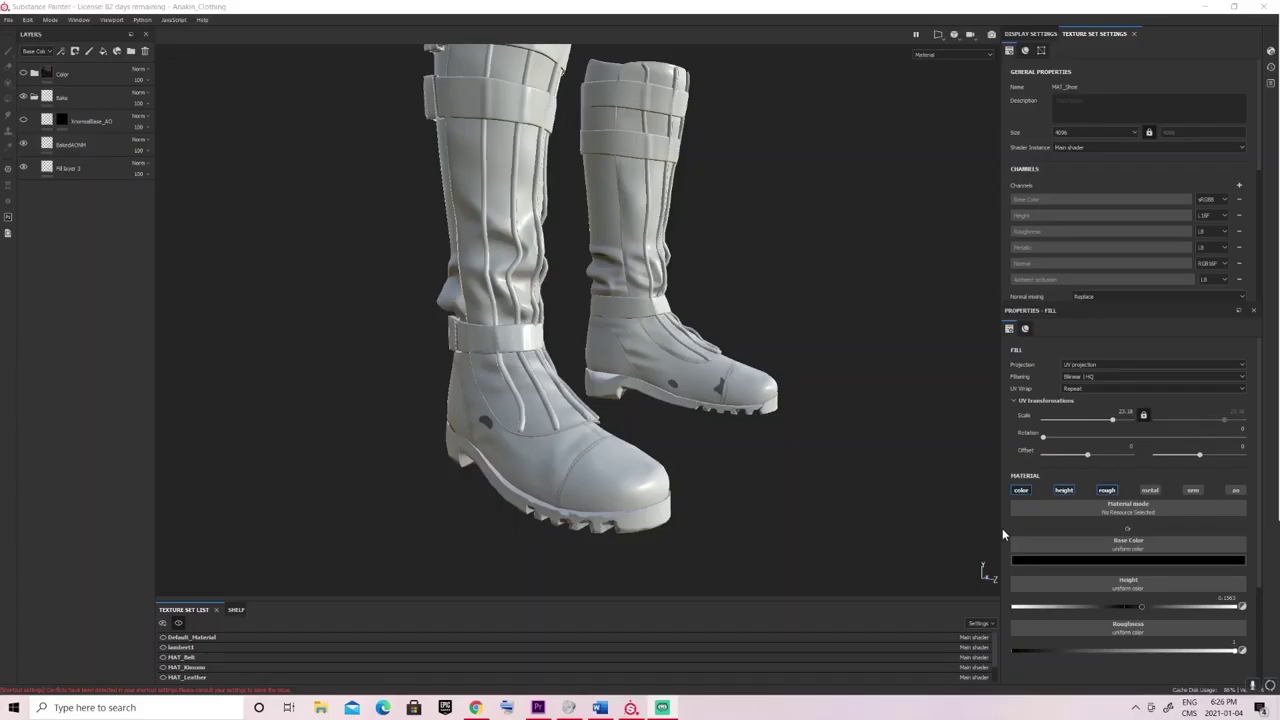
# Switch to Substance Painter and examine the MAT_Shoe boots from the front, sides and back for dark bake artifacts
pyautogui.keyDown('alt'); pyautogui.moveTo(511, 421); pyautogui.dragTo(574, 421); pyautogui.keyUp('alt')
pyautogui.keyDown('shift'); pyautogui.moveTo(559, 439); pyautogui.dragTo(472, 417, button='right'); pyautogui.keyUp('shift')
pyautogui.keyDown('alt'); pyautogui.moveTo(772, 429); pyautogui.dragTo(583, 419); pyautogui.keyUp('alt')
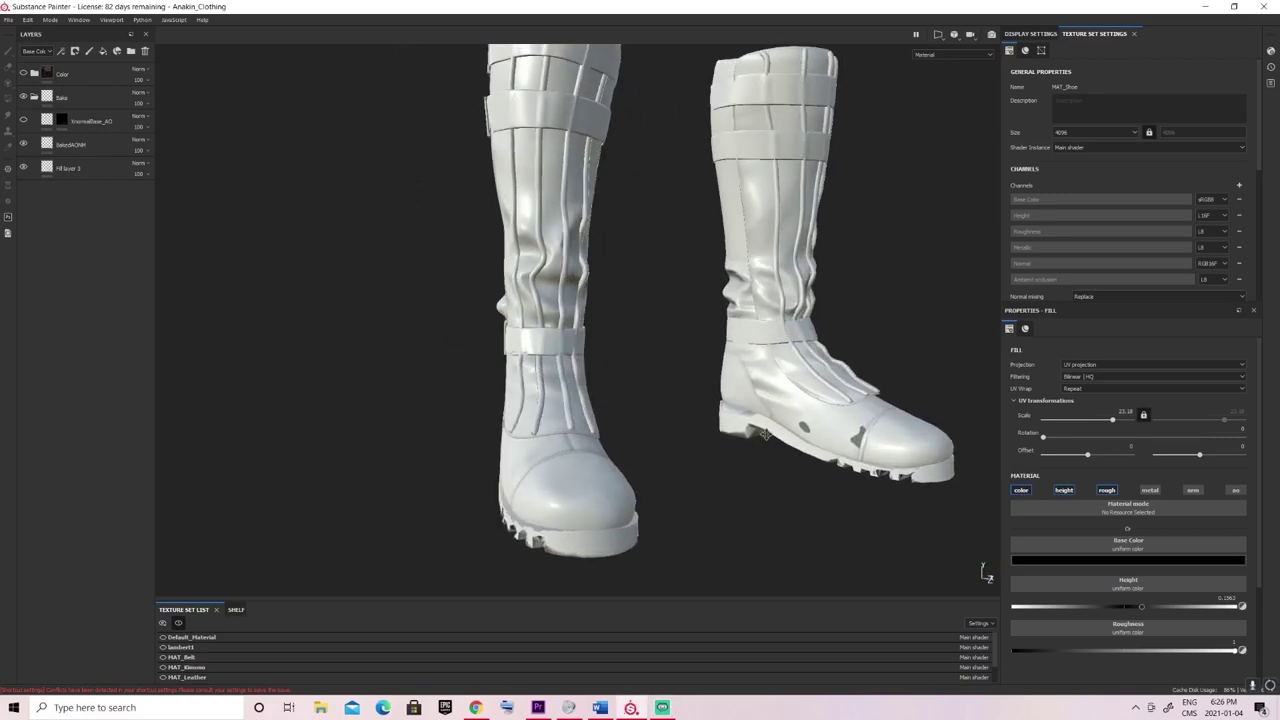
pyautogui.keyDown('alt'); pyautogui.moveTo(767, 435); pyautogui.dragTo(520, 397, button='middle'); pyautogui.keyUp('alt')
pyautogui.keyDown('alt'); pyautogui.moveTo(520, 397); pyautogui.dragTo(746, 409, button='right'); pyautogui.keyUp('alt')
pyautogui.keyDown('alt'); pyautogui.moveTo(745, 410); pyautogui.dragTo(733, 395); pyautogui.keyUp('alt')
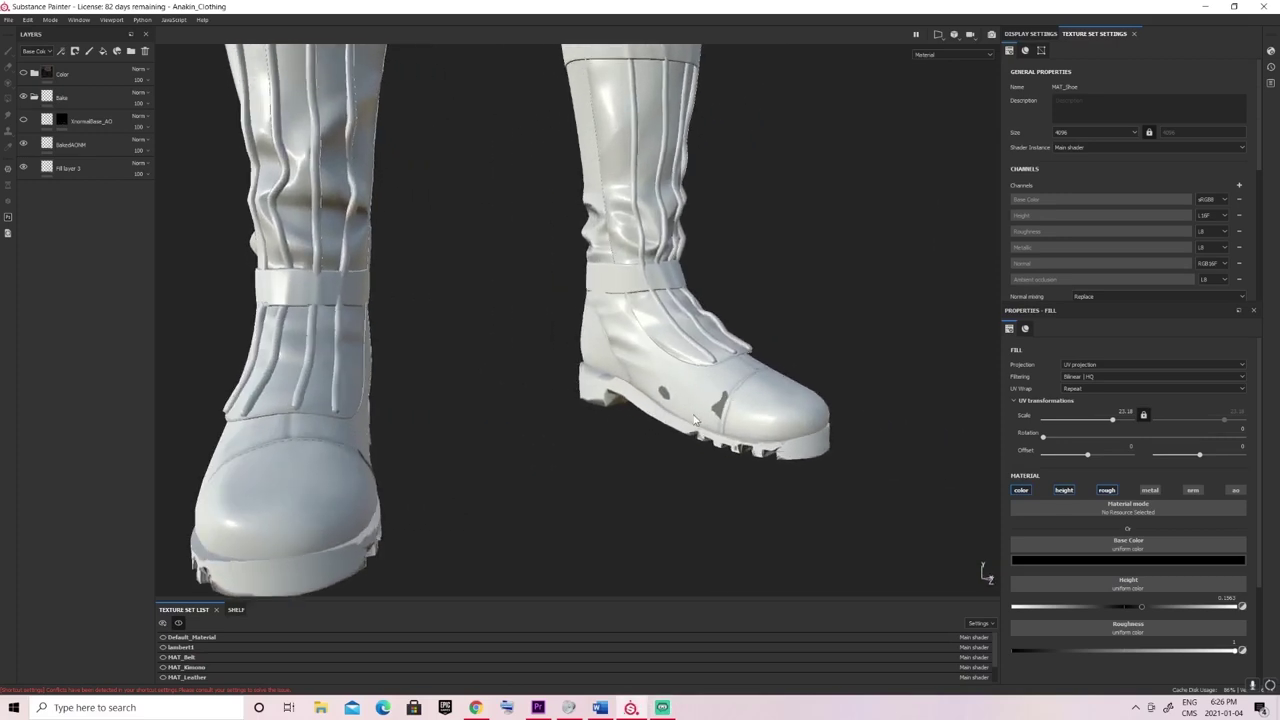
pyautogui.keyDown('alt'); pyautogui.moveTo(628, 412); pyautogui.dragTo(318, 452); pyautogui.keyUp('alt')
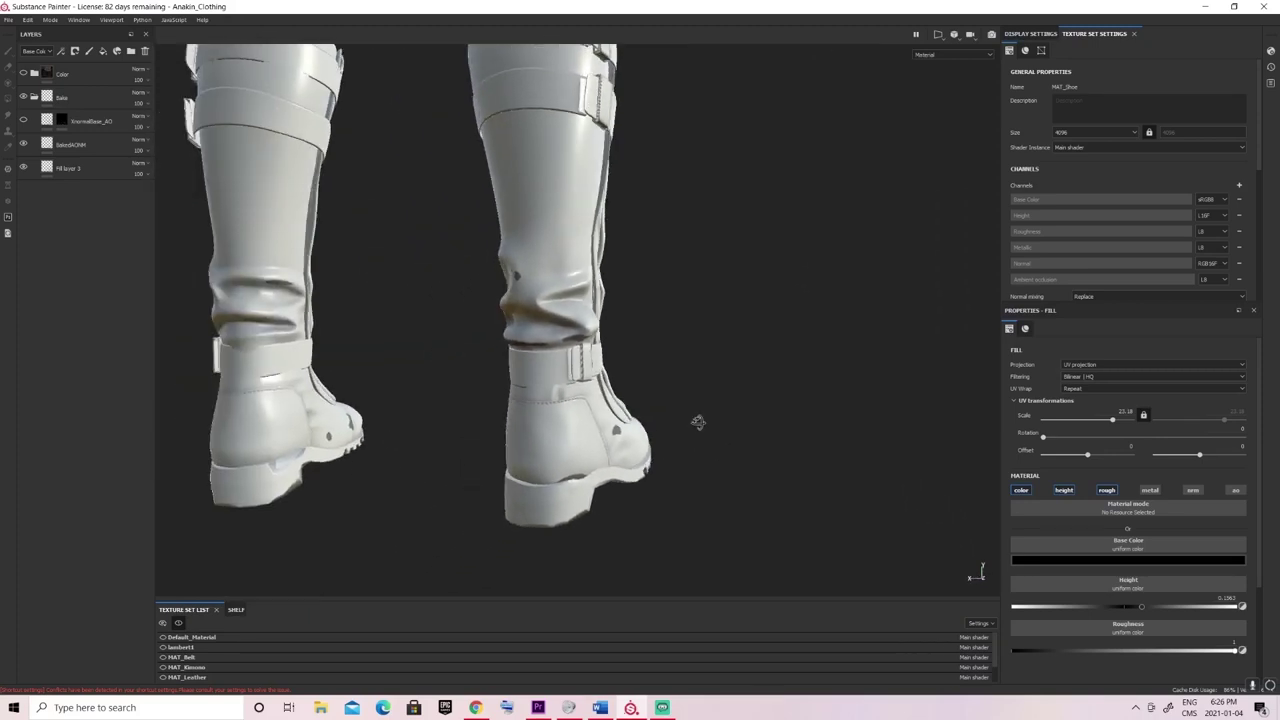
pyautogui.keyDown('alt'); pyautogui.moveTo(698, 421); pyautogui.dragTo(475, 455); pyautogui.keyUp('alt')
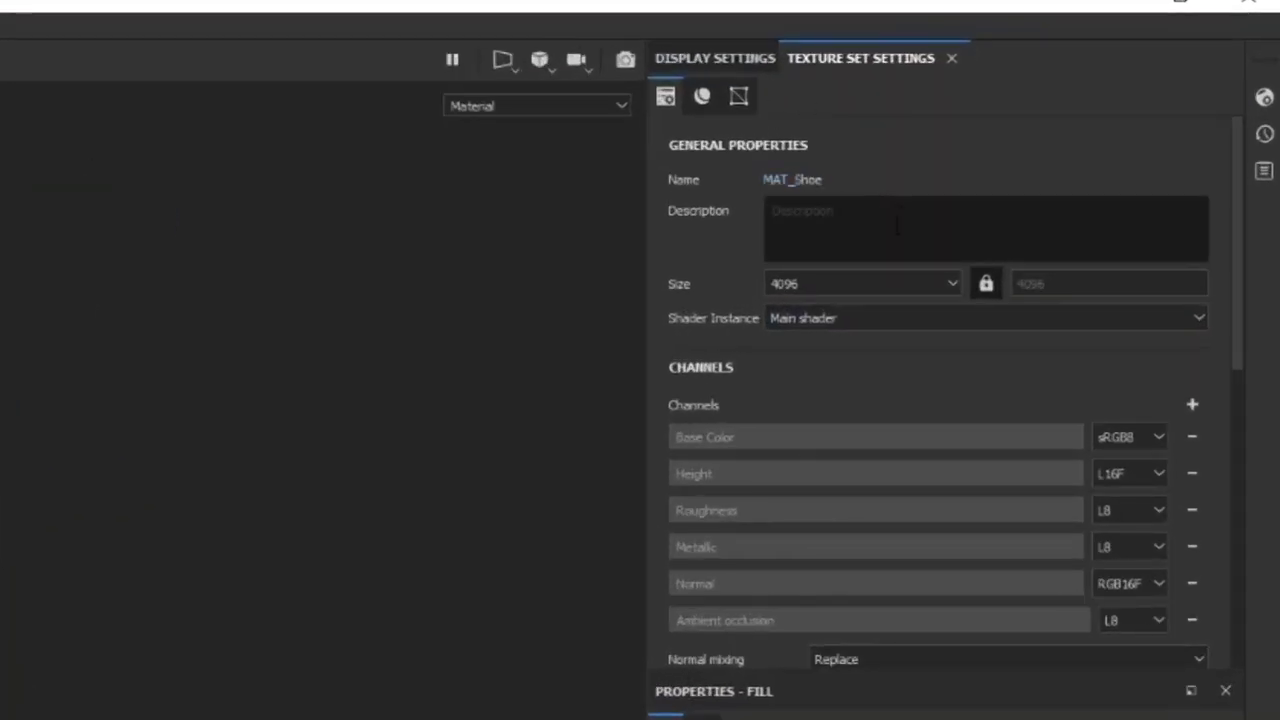
# Set both normal mixing and ambient occlusion mixing to Replace for the MAT_Shoe texture set
pyautogui.scroll(-5, 863, 318)
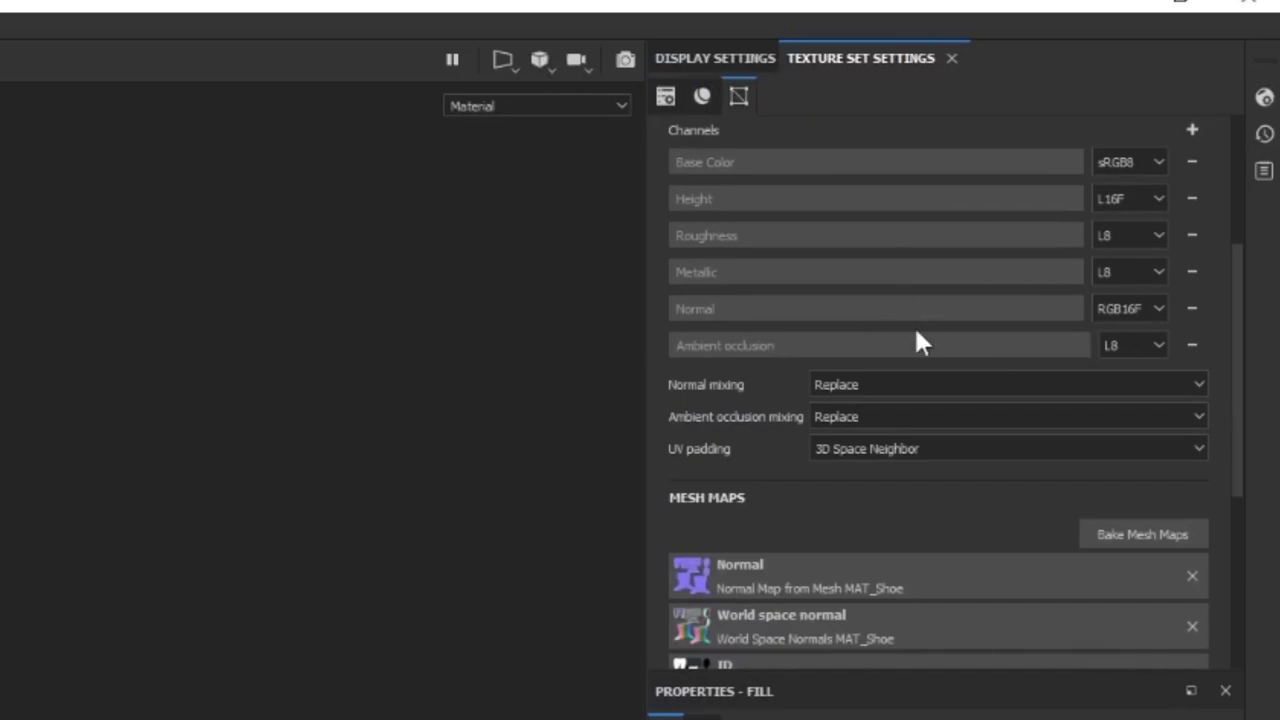
pyautogui.click(843, 385)
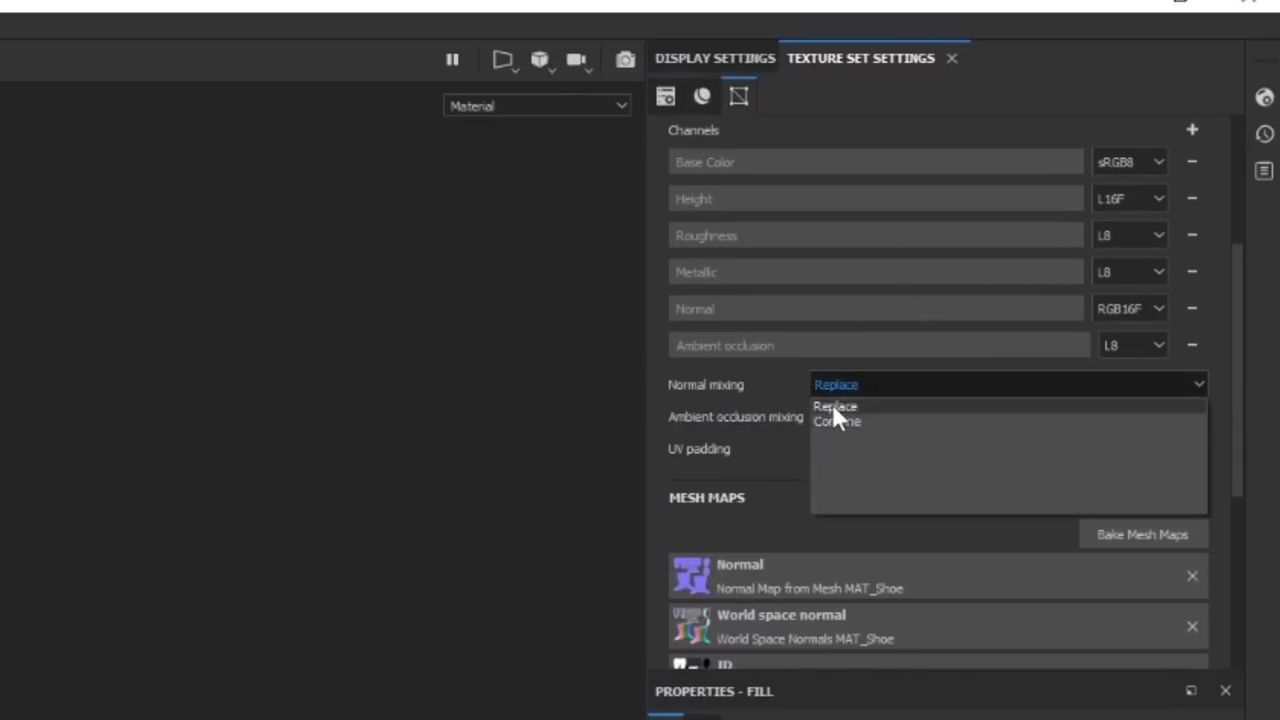
pyautogui.click(781, 391)
pyautogui.click(830, 414)
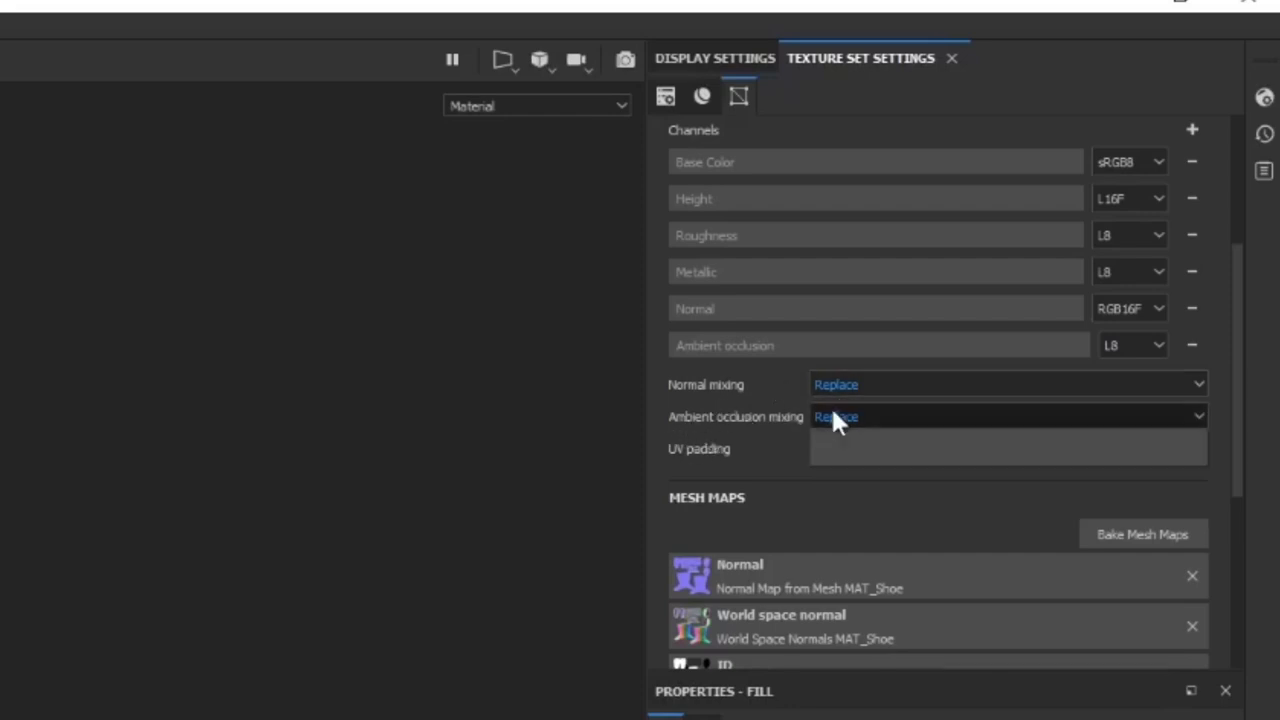
pyautogui.click(768, 386)
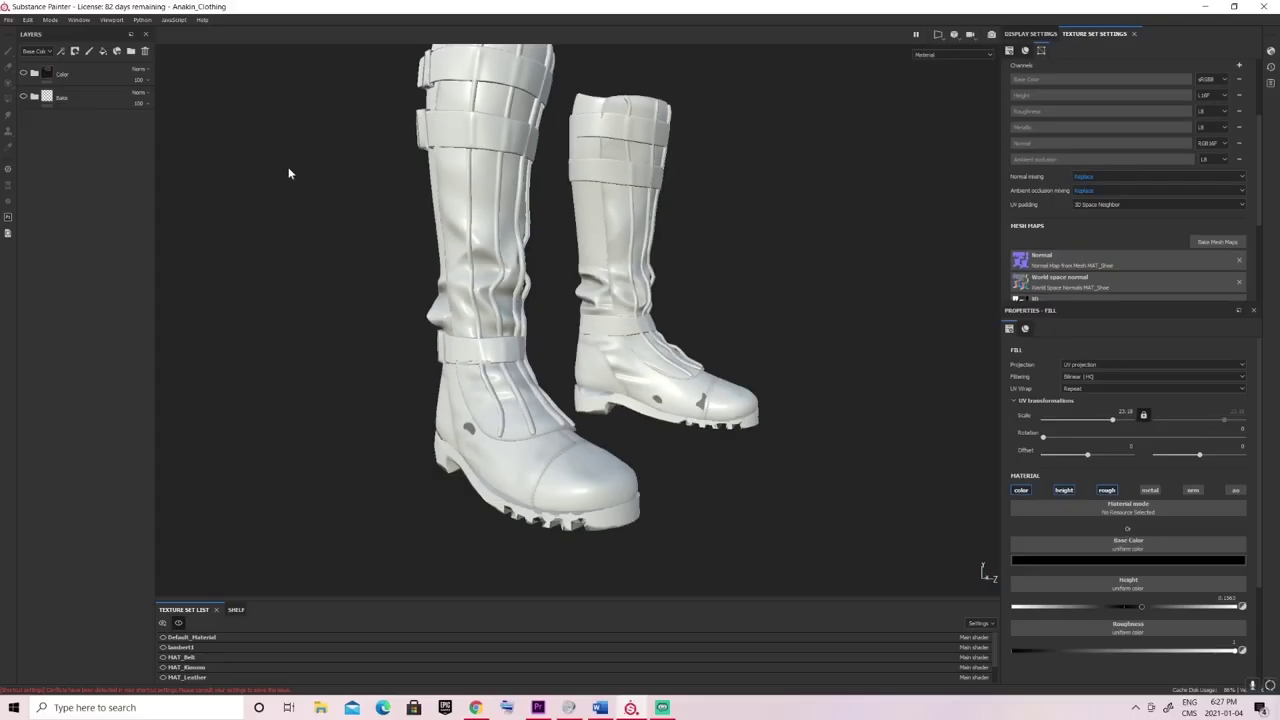
# Add a fill layer and place it beneath the Bake folder in the layer stack
pyautogui.click(195, 208)
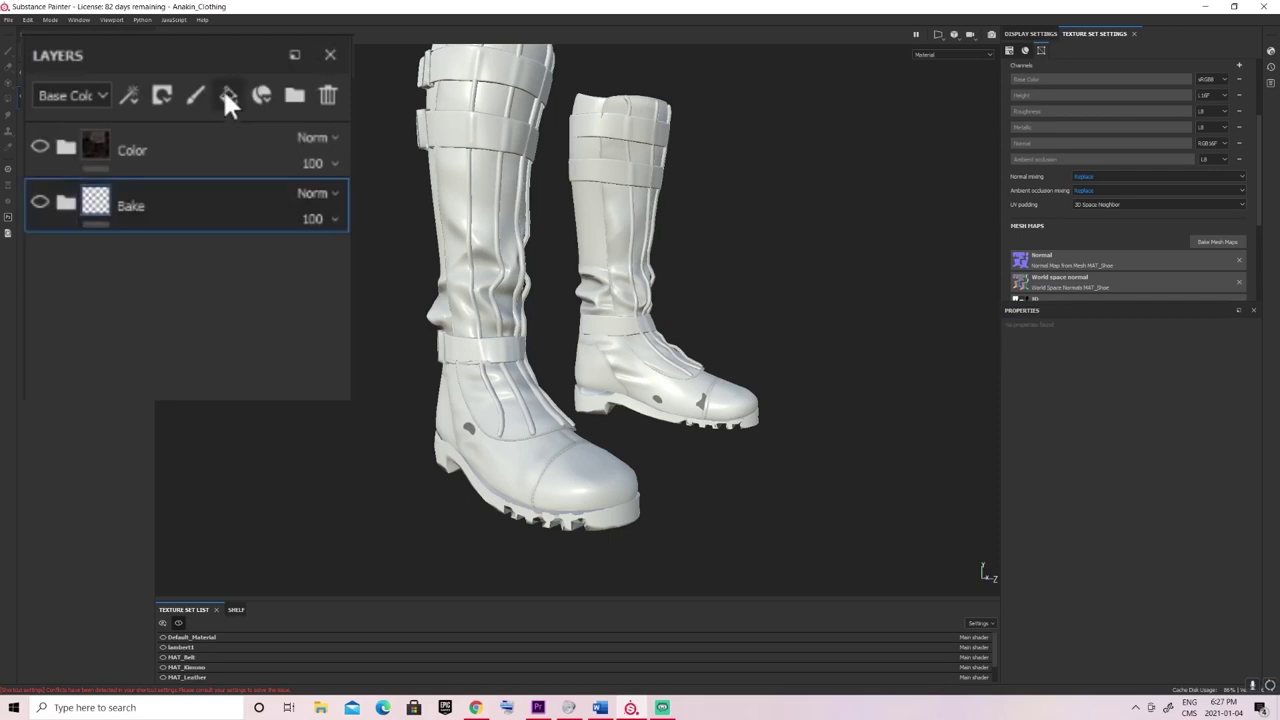
pyautogui.click(227, 100)
pyautogui.moveTo(188, 207); pyautogui.dragTo(163, 292)
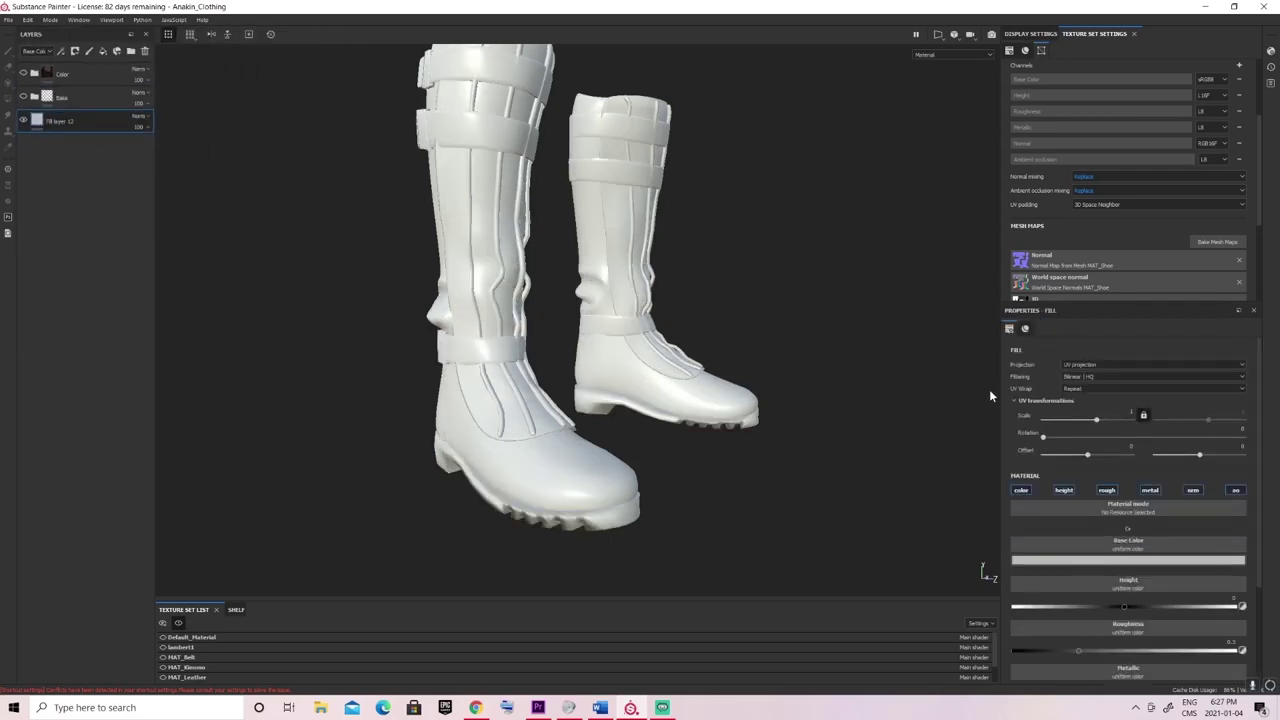
# Disable the color, height, rough and metal channels on the new fill layer, keeping only normal and ambient occlusion
pyautogui.scroll(-2, 1213, 507)
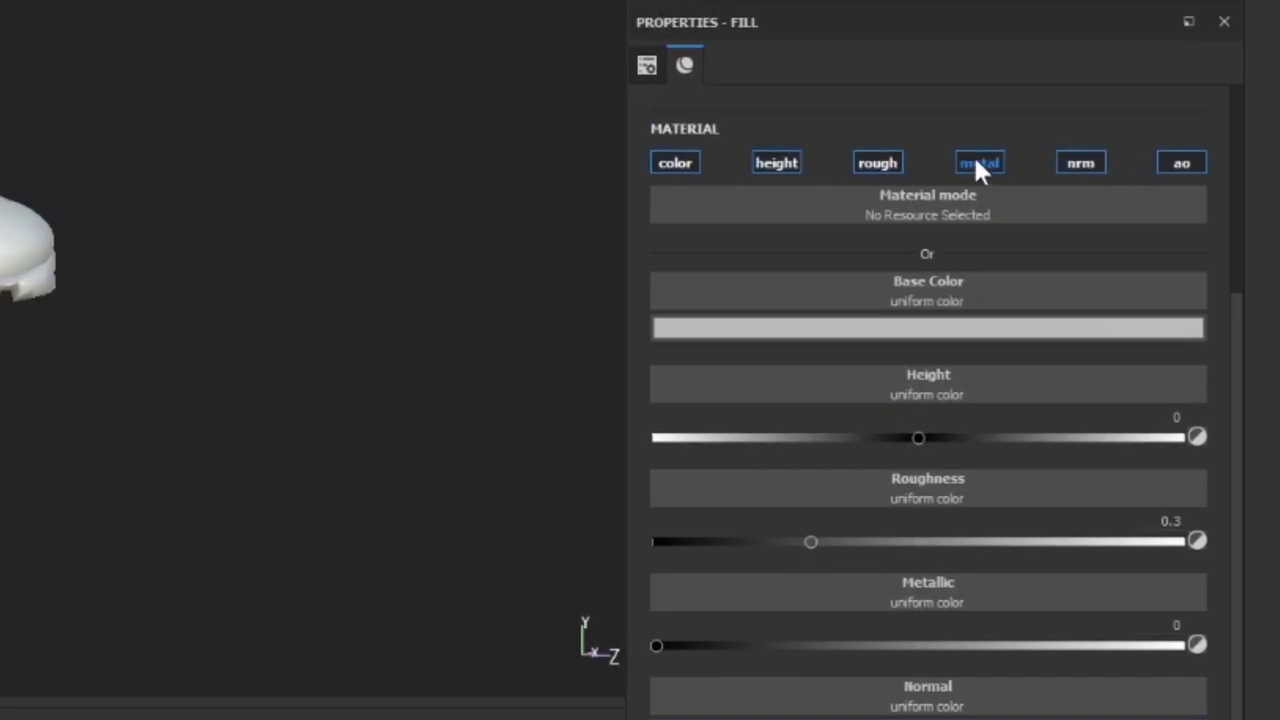
pyautogui.click(975, 160)
pyautogui.click(862, 163)
pyautogui.click(776, 163)
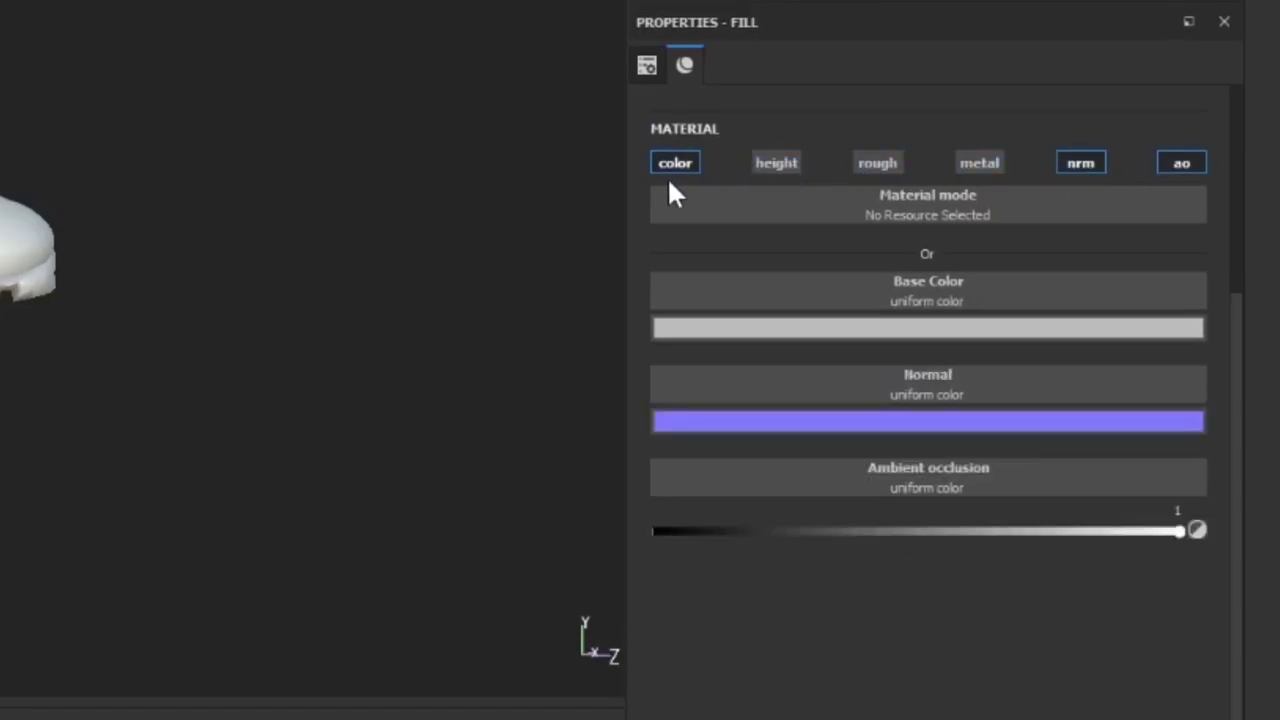
pyautogui.click(676, 164)
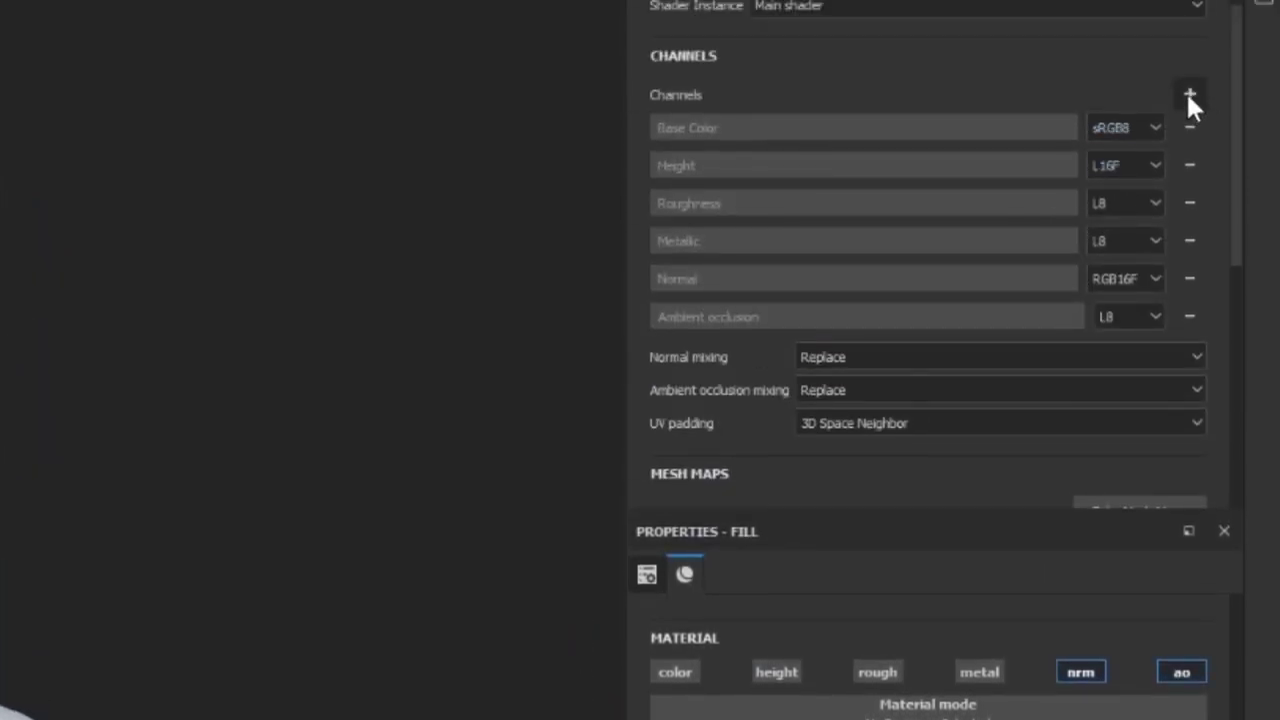
pyautogui.click(1190, 95)
pyautogui.click(1131, 588)
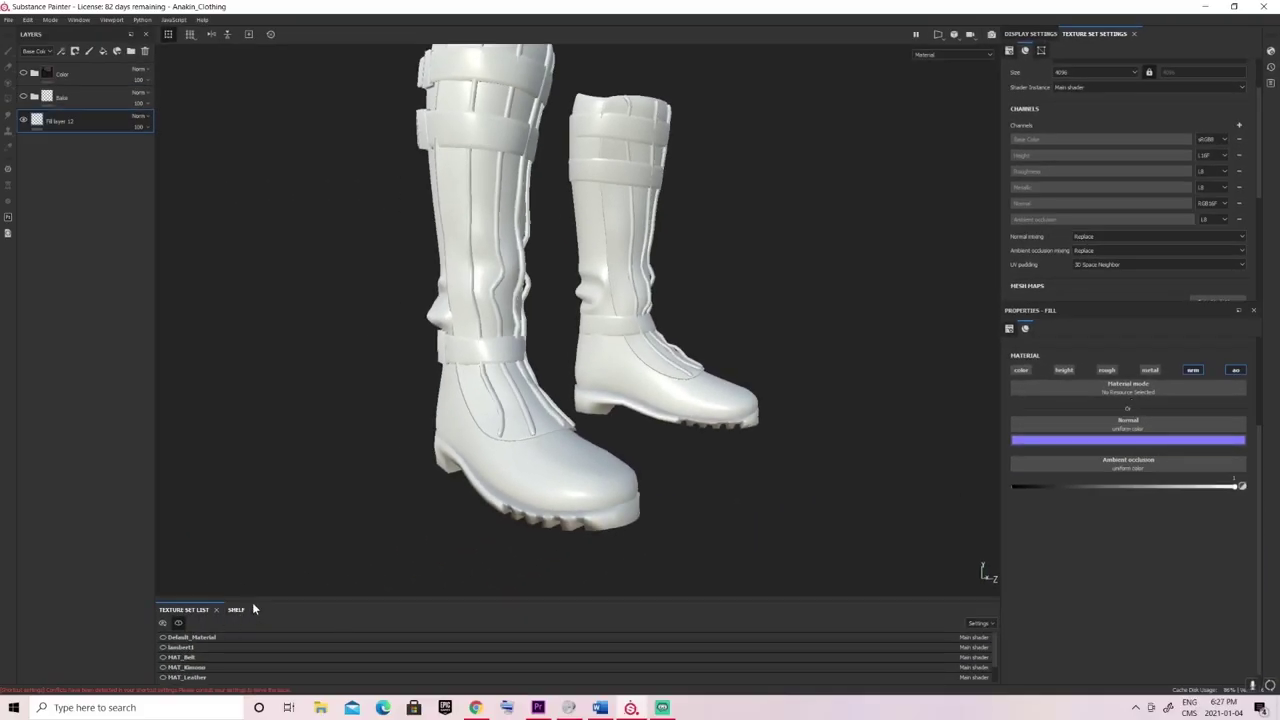
# Enlarge the shelf and search its textures for "shoe"
pyautogui.click(240, 609)
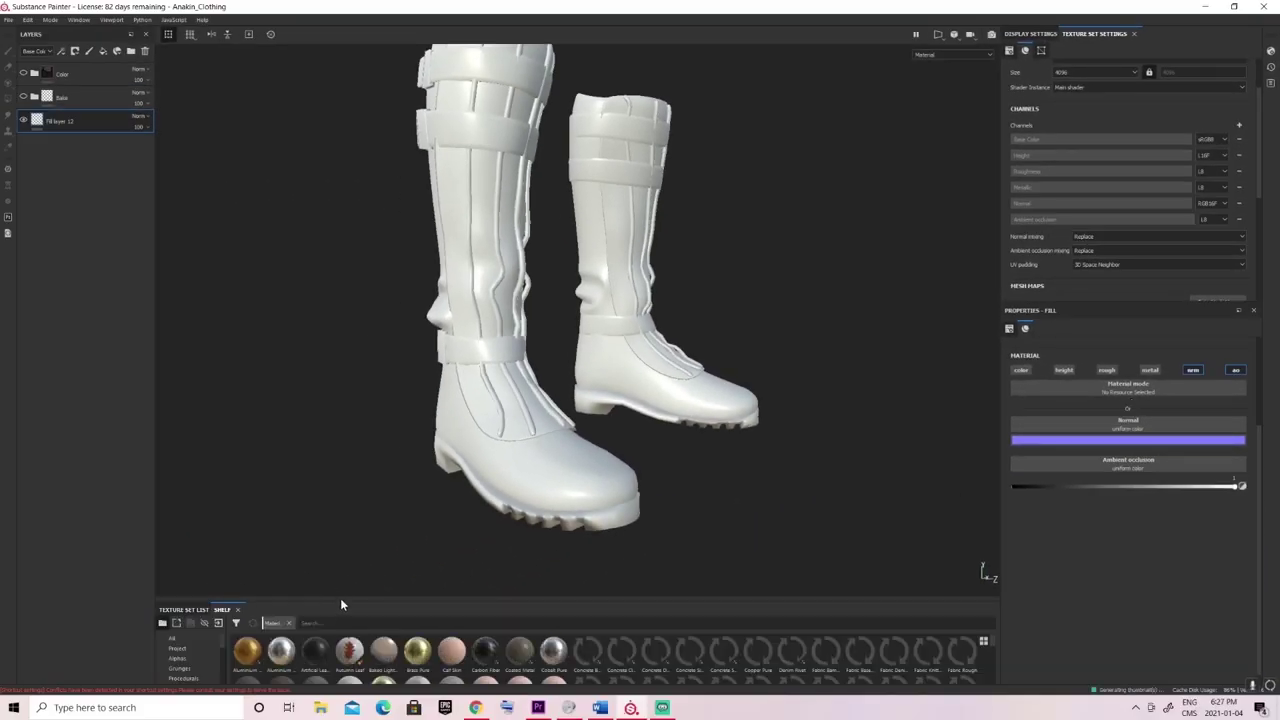
pyautogui.moveTo(340, 598); pyautogui.dragTo(350, 432)
pyautogui.click(186, 523)
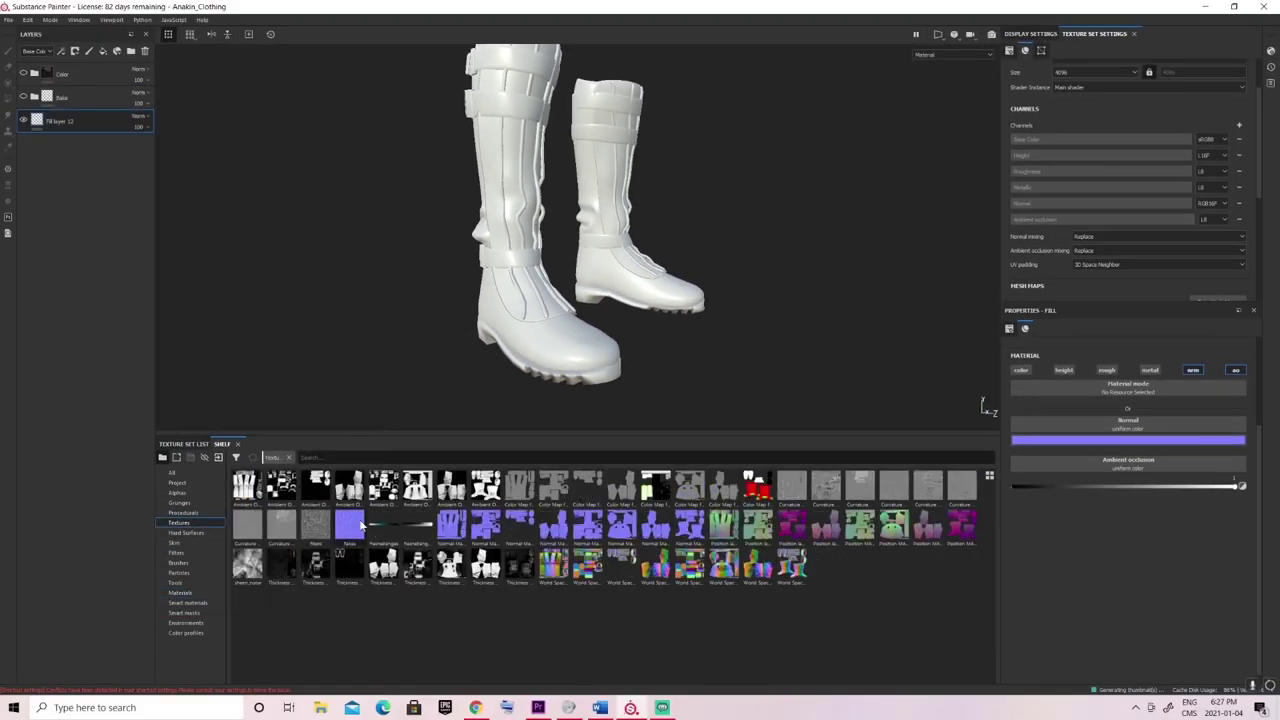
pyautogui.moveTo(362, 527)
pyautogui.write('steel')
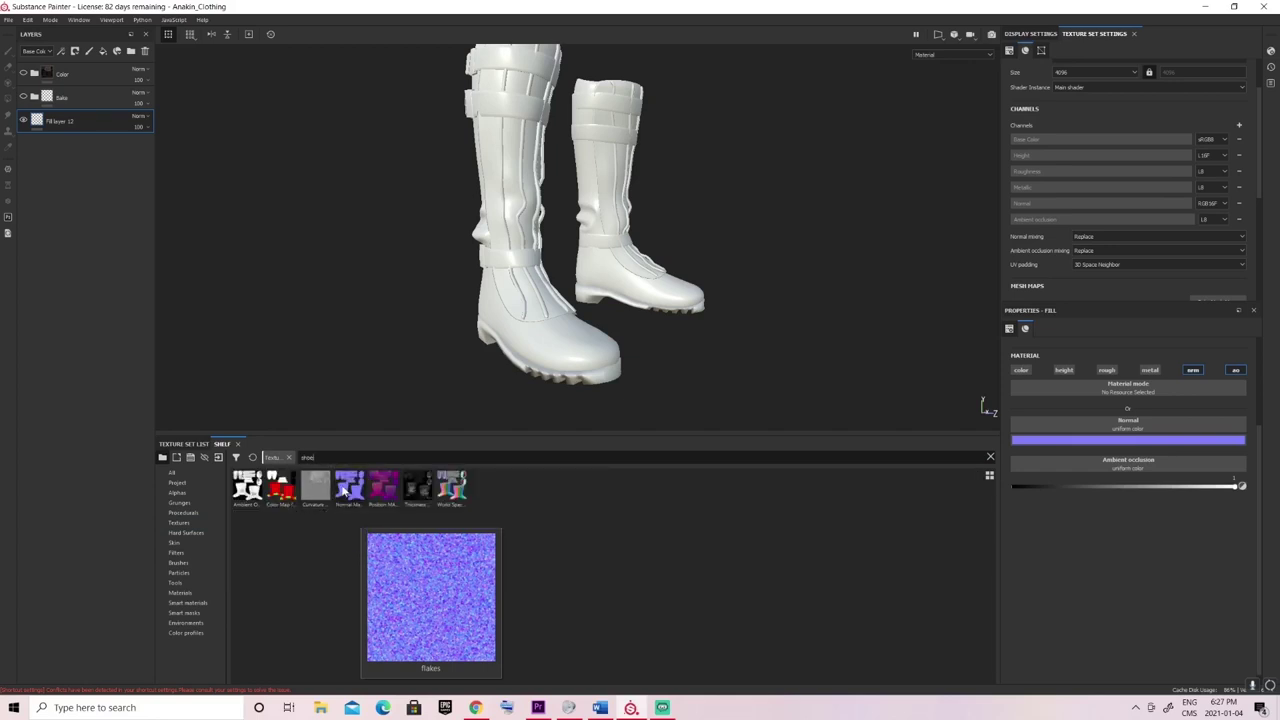
# Assign the baked MAT_Shoe ambient occlusion and normal maps to the fill layer's matching channels
pyautogui.moveTo(251, 489)
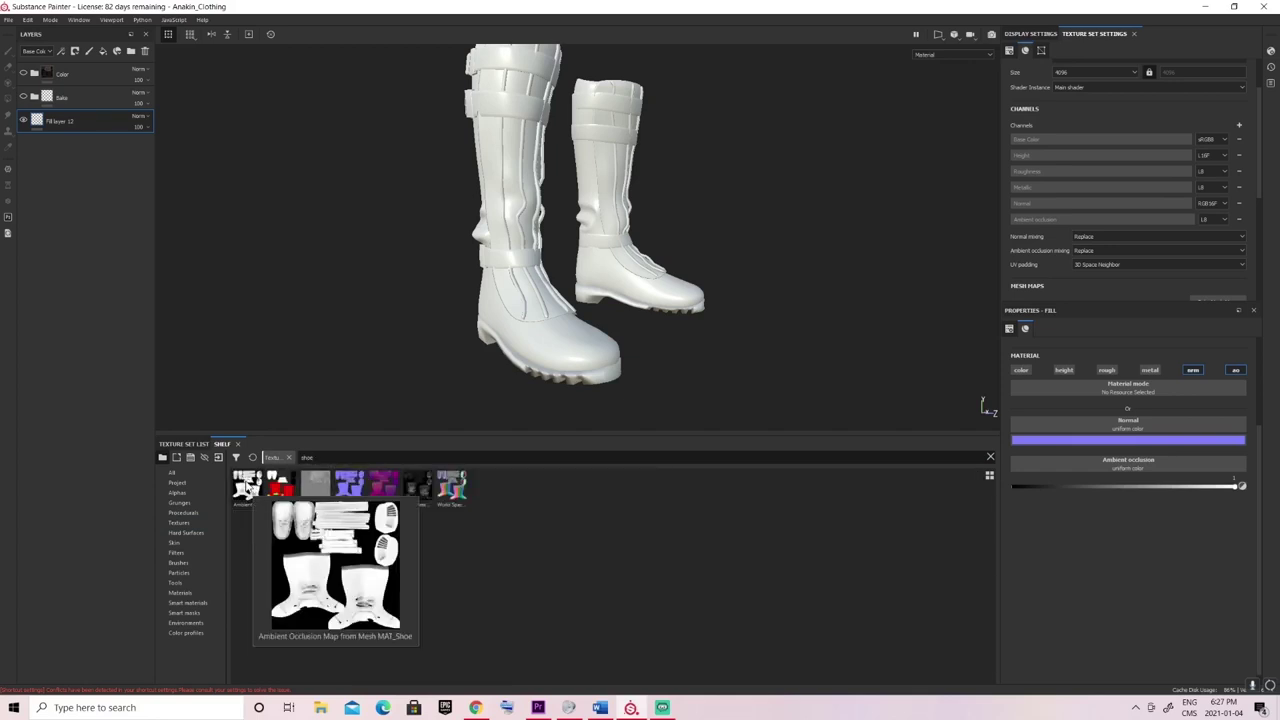
pyautogui.moveTo(247, 487); pyautogui.dragTo(1083, 463)
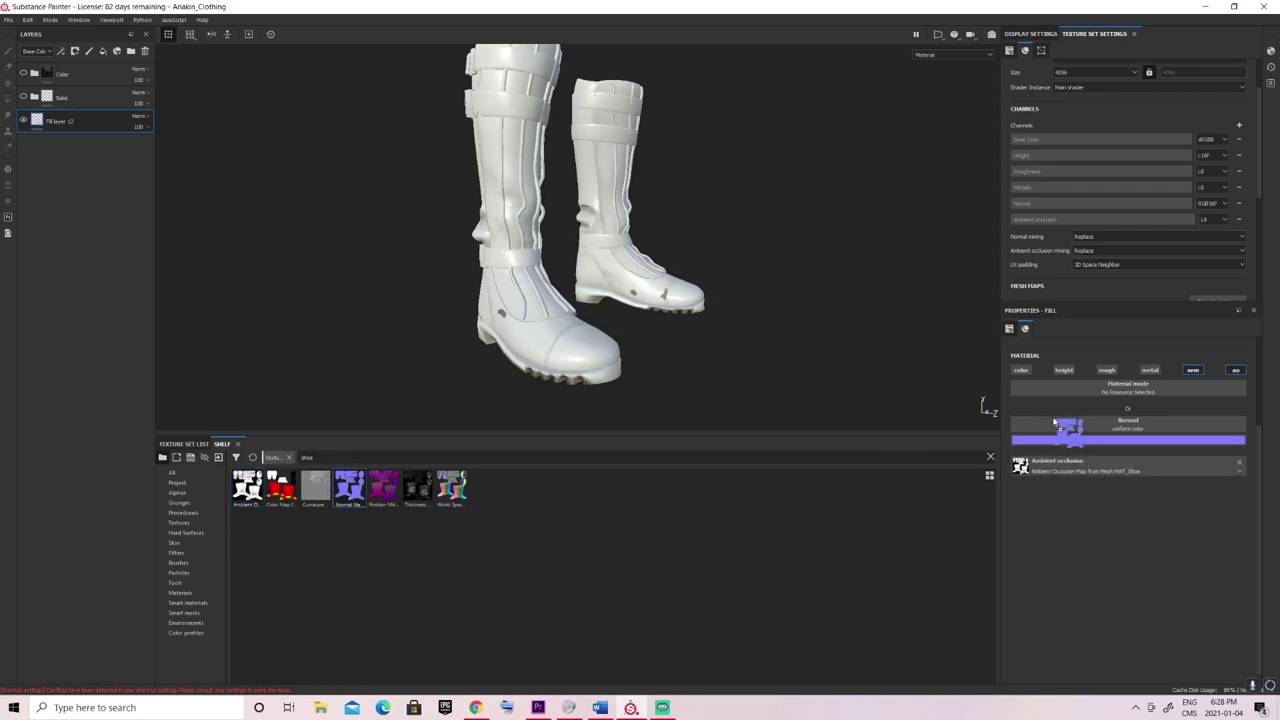
pyautogui.moveTo(1060, 425); pyautogui.dragTo(1062, 426)
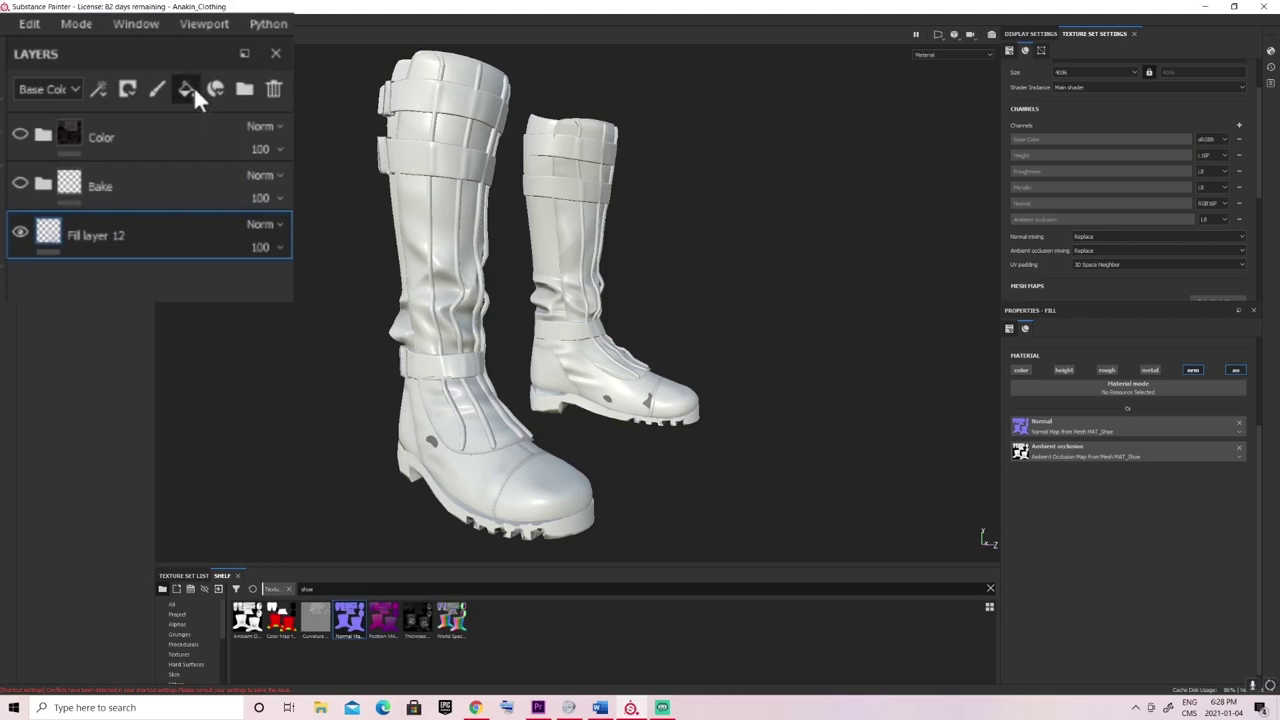
# Add a second fill layer above the baked-map fill layer and disable every channel on it except ambient occlusion
pyautogui.click(104, 50)
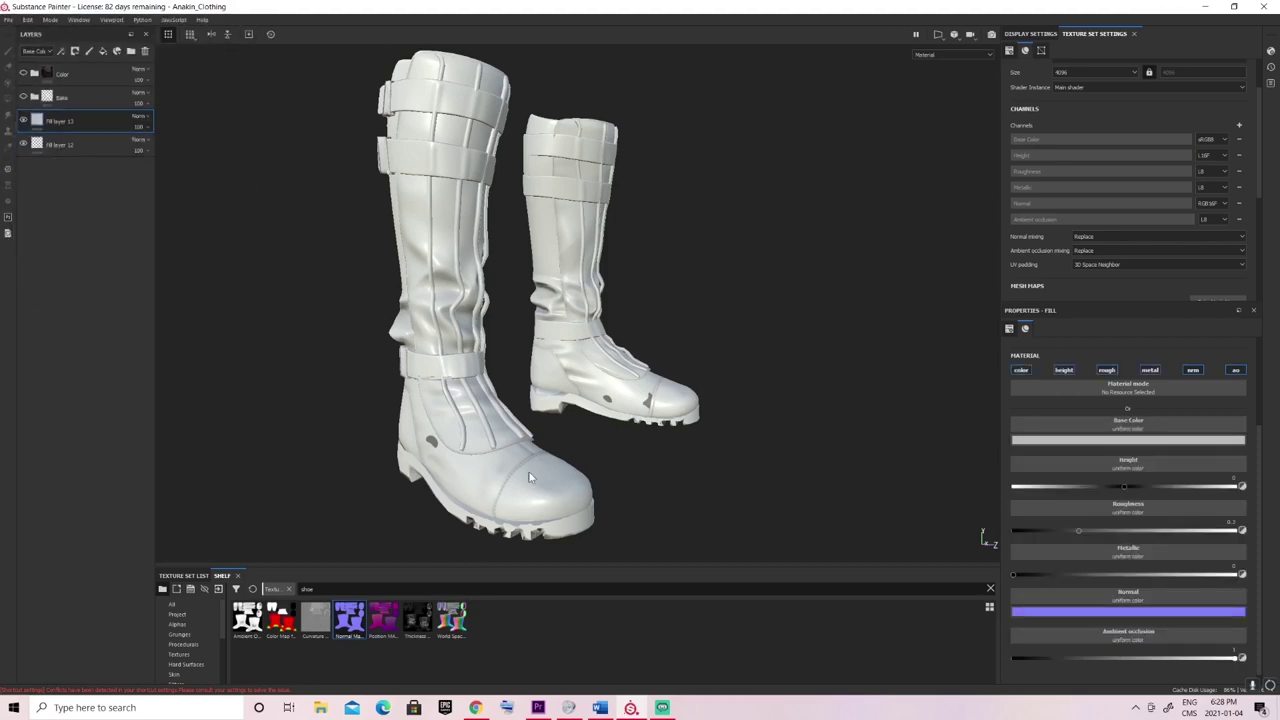
pyautogui.keyDown('alt'); pyautogui.moveTo(433, 405); pyautogui.dragTo(570, 380); pyautogui.keyUp('alt')
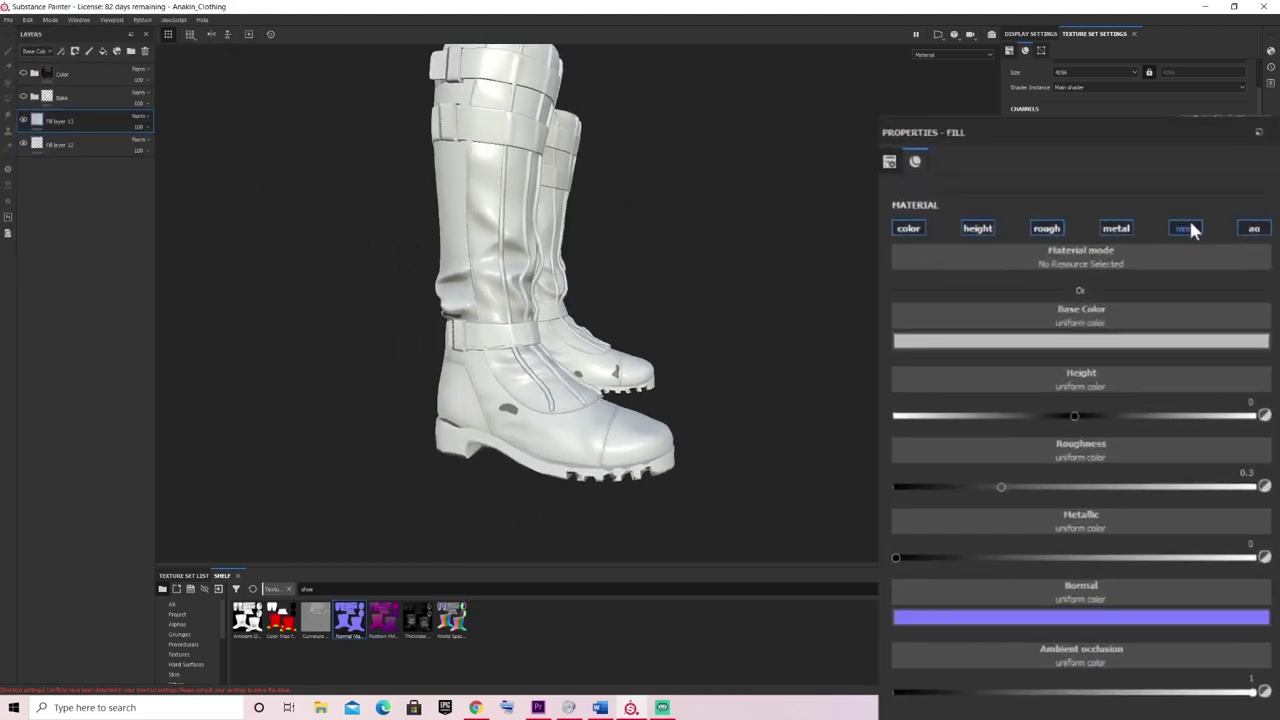
pyautogui.click(1192, 370)
pyautogui.click(1116, 228)
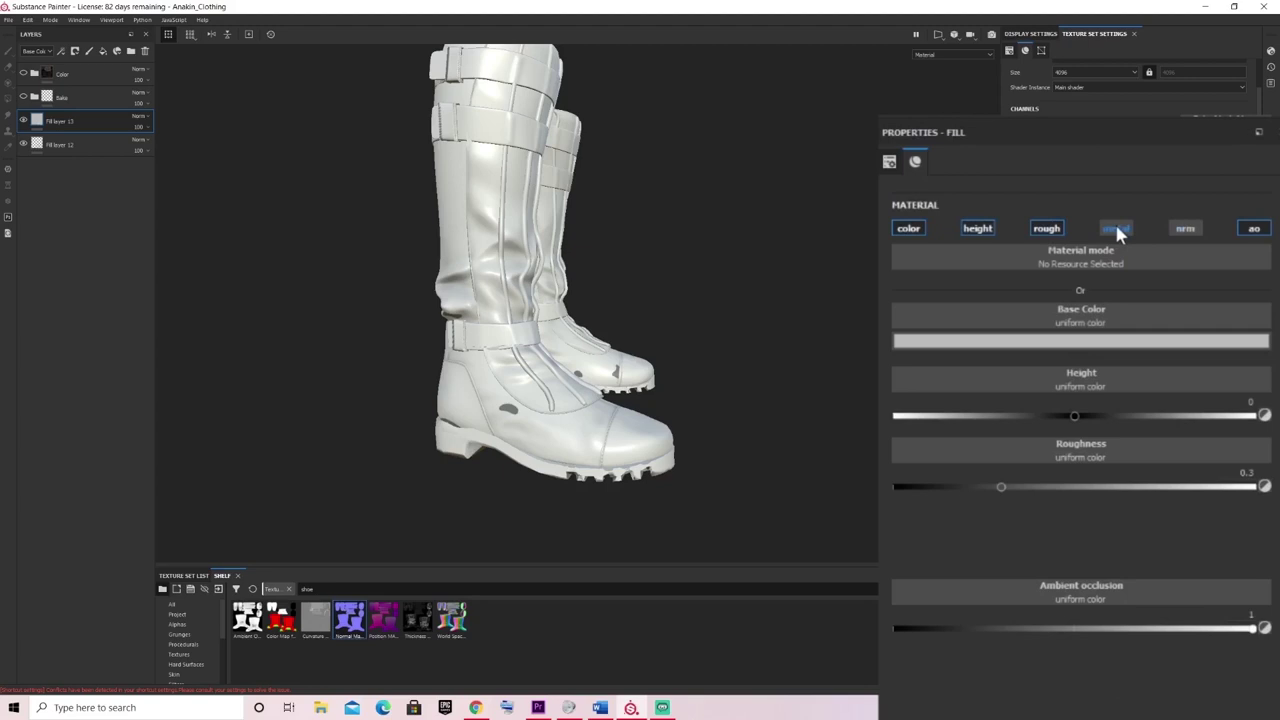
pyautogui.click(966, 230)
pyautogui.click(908, 228)
pyautogui.click(1046, 228)
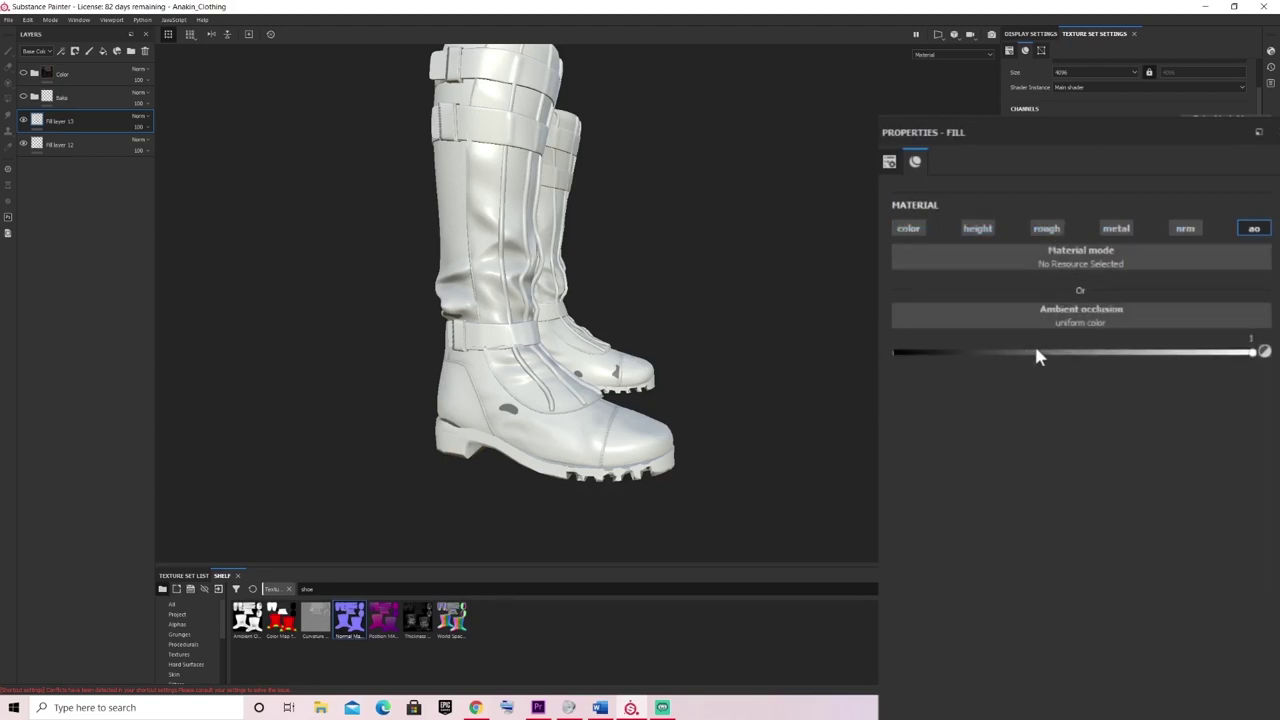
# Add a black mask to the ambient-occlusion-only fill layer
pyautogui.scroll(4, 479, 411)
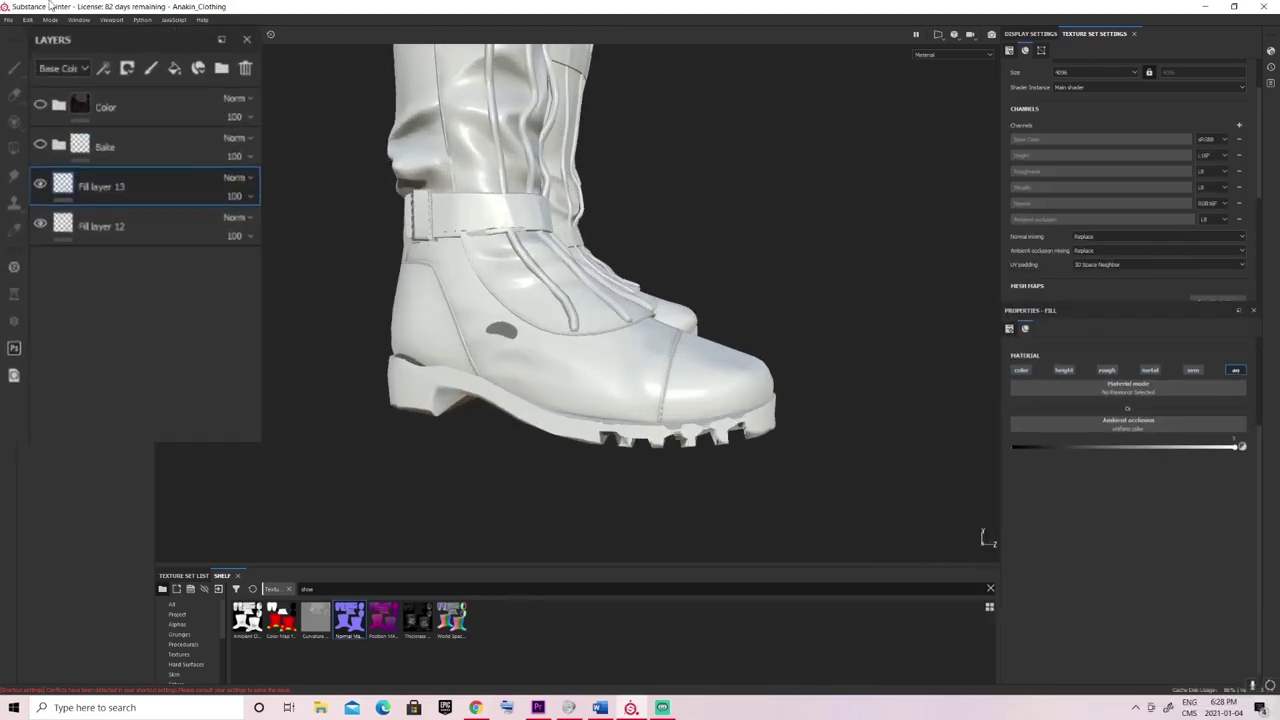
pyautogui.click(151, 77)
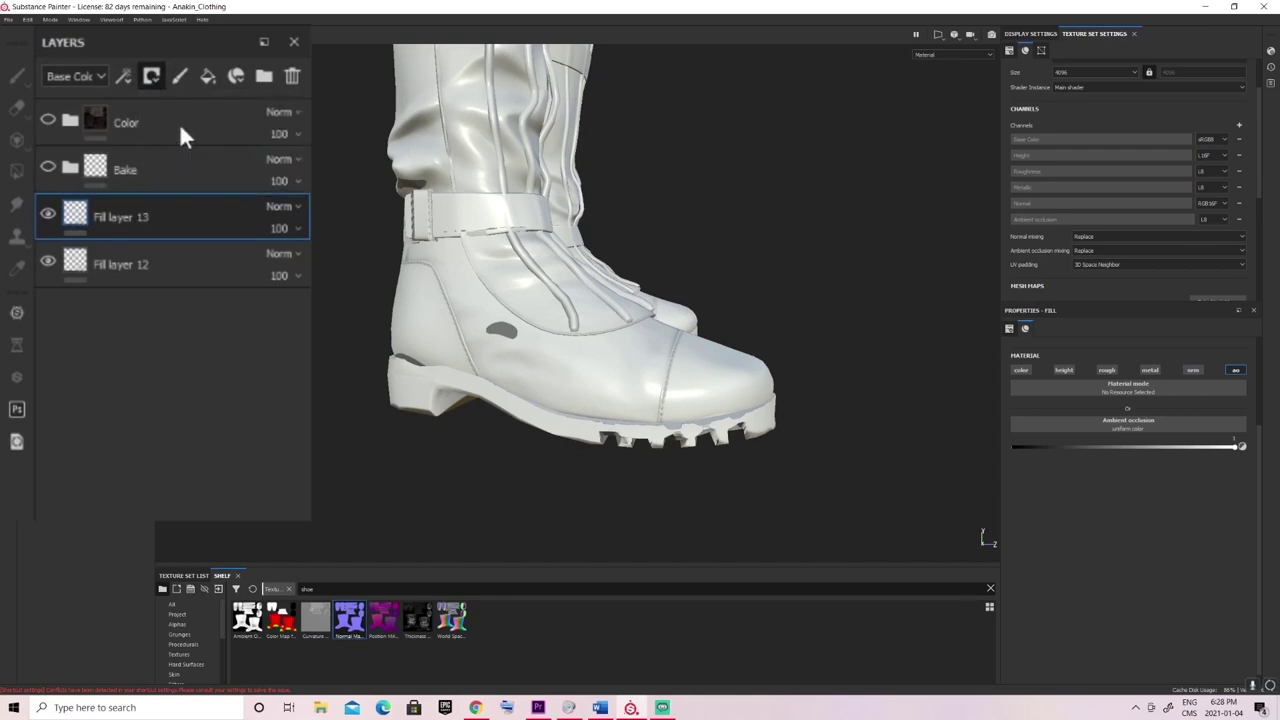
pyautogui.click(180, 125)
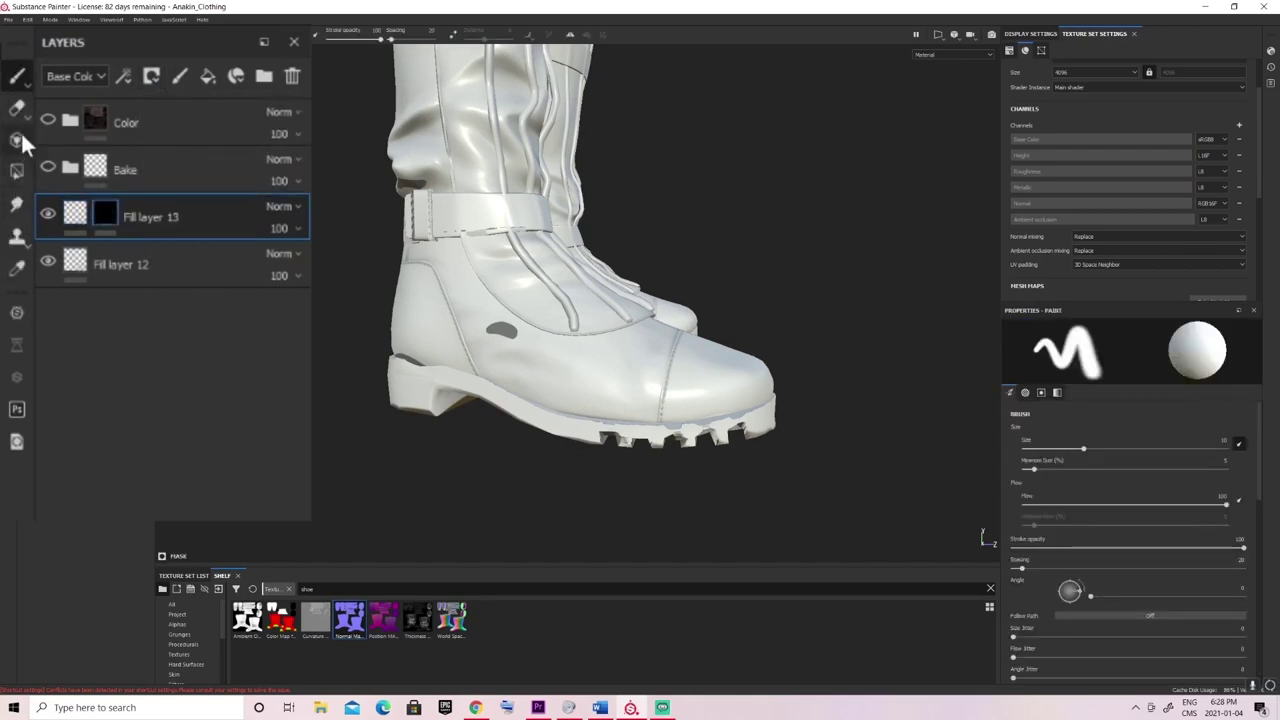
# Examine the dark spot on the boot's side, the mask's brush grayscale settings and the fill layer's ambient occlusion value
pyautogui.scroll(2, 566, 346)
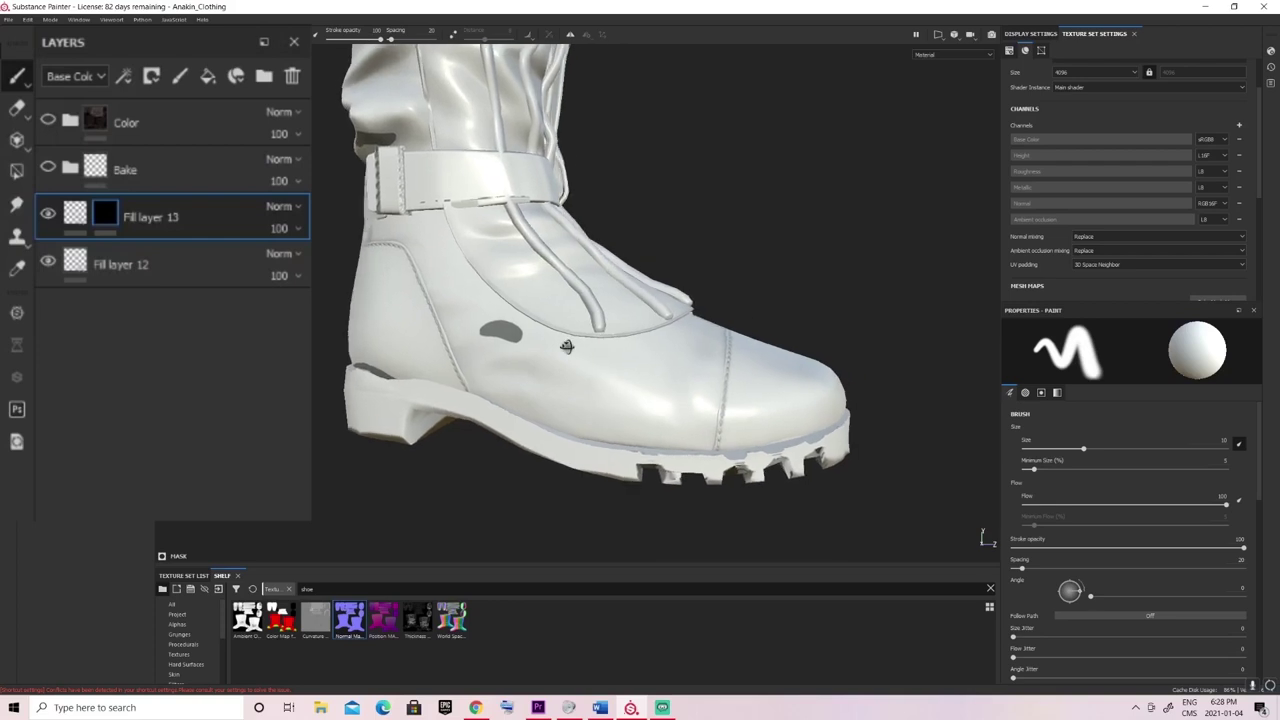
pyautogui.scroll(-10, 1116, 425)
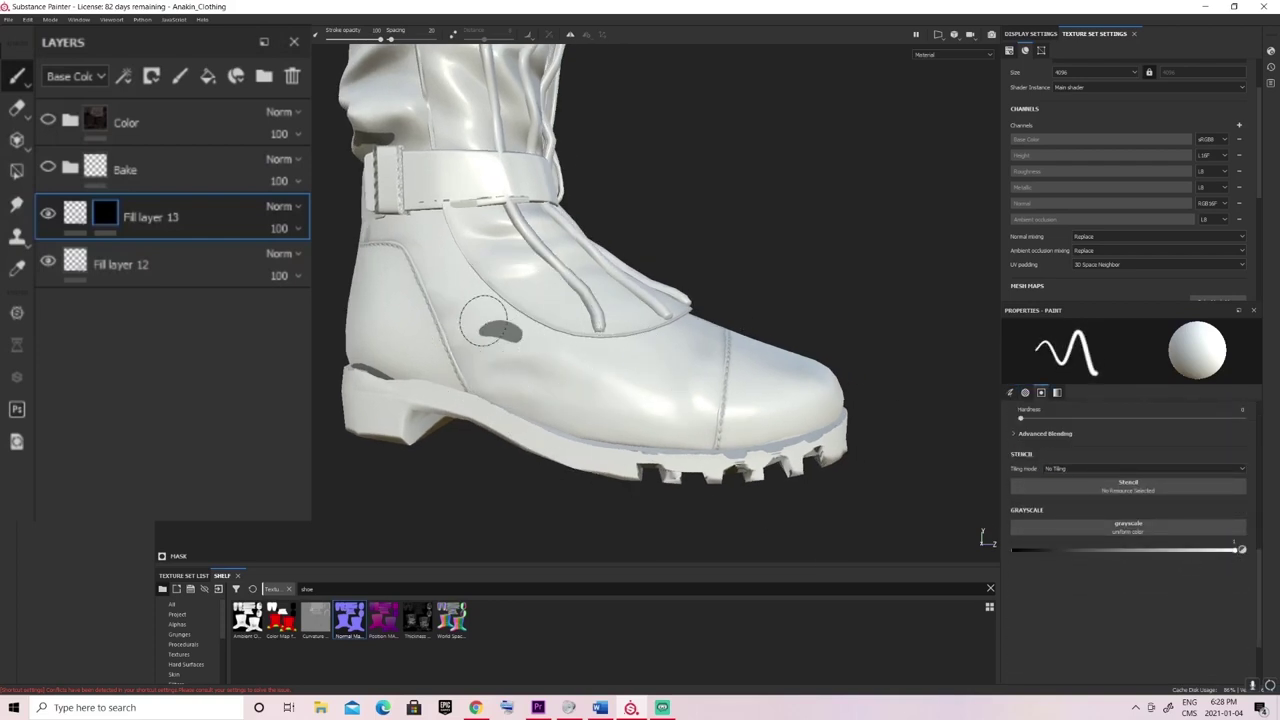
pyautogui.keyDown('alt'); pyautogui.moveTo(488, 334); pyautogui.dragTo(519, 336, button='middle'); pyautogui.keyUp('alt')
pyautogui.scroll(1, 519, 334)
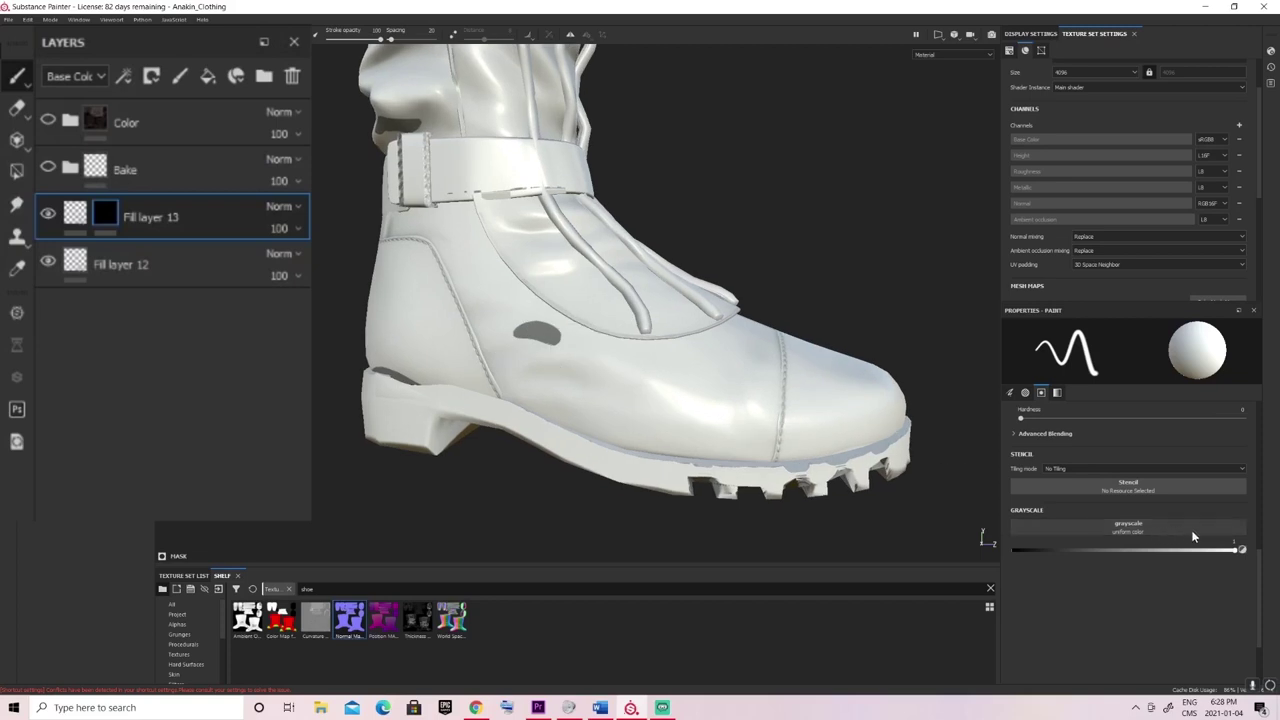
pyautogui.click(78, 219)
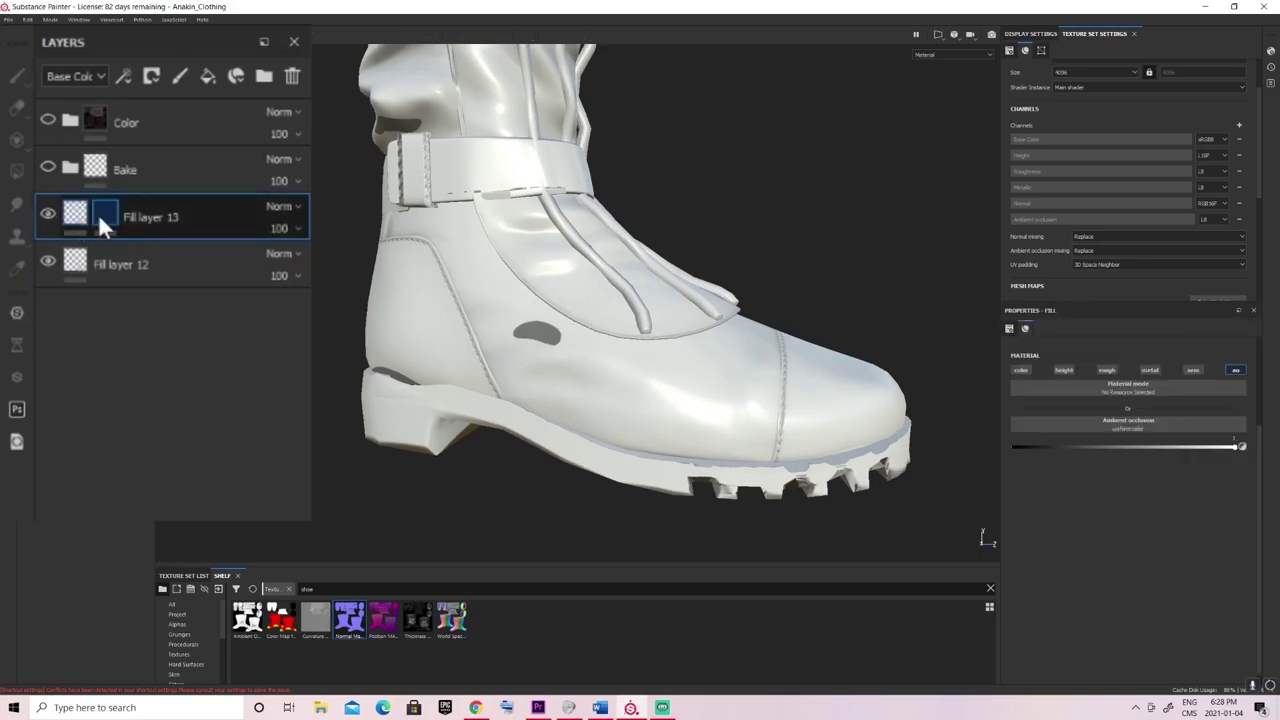
pyautogui.click(98, 213)
# Show the Ambient occlusion channel in the layer stack and set the masked fill layer's blending mode to Normal
pyautogui.click(99, 76)
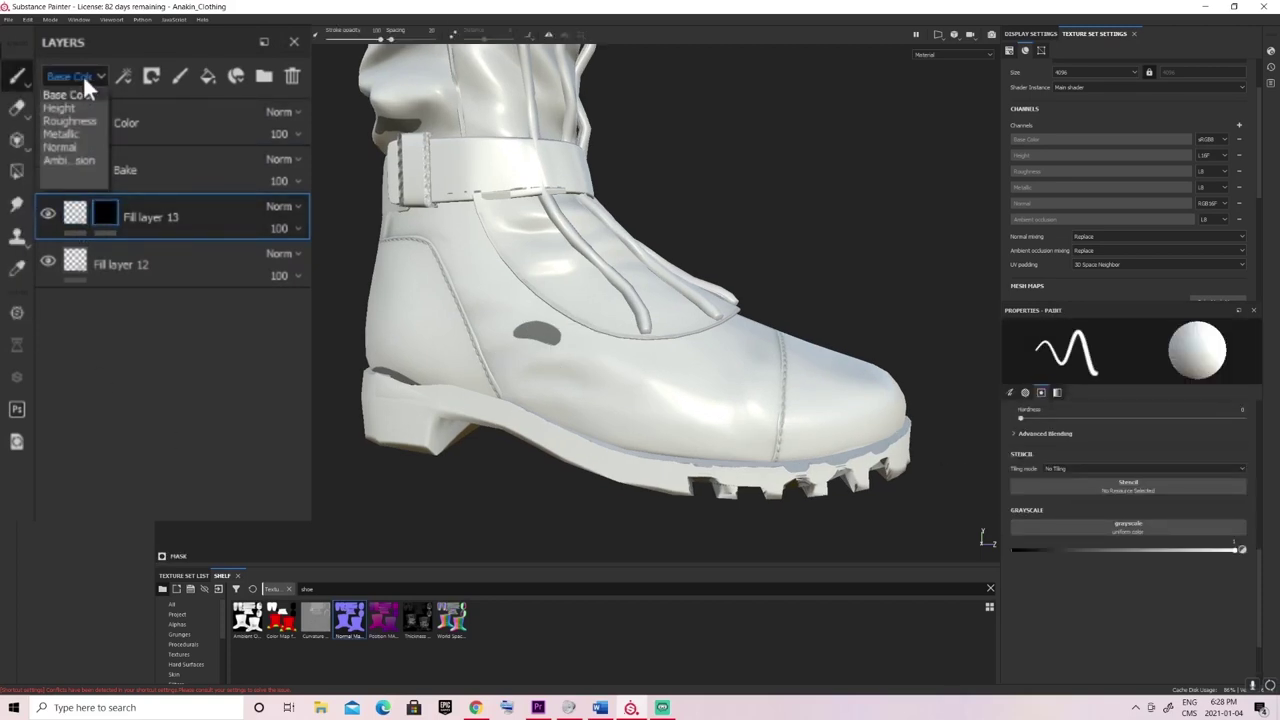
pyautogui.click(58, 160)
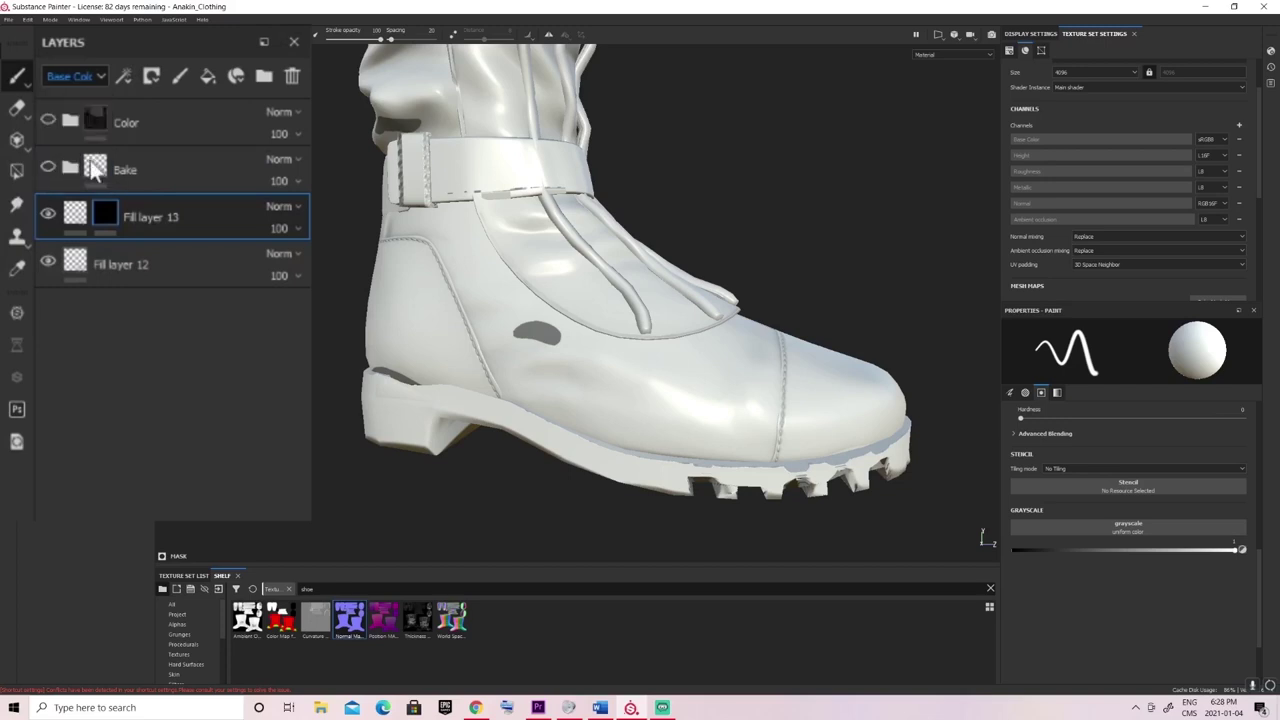
pyautogui.click(284, 205)
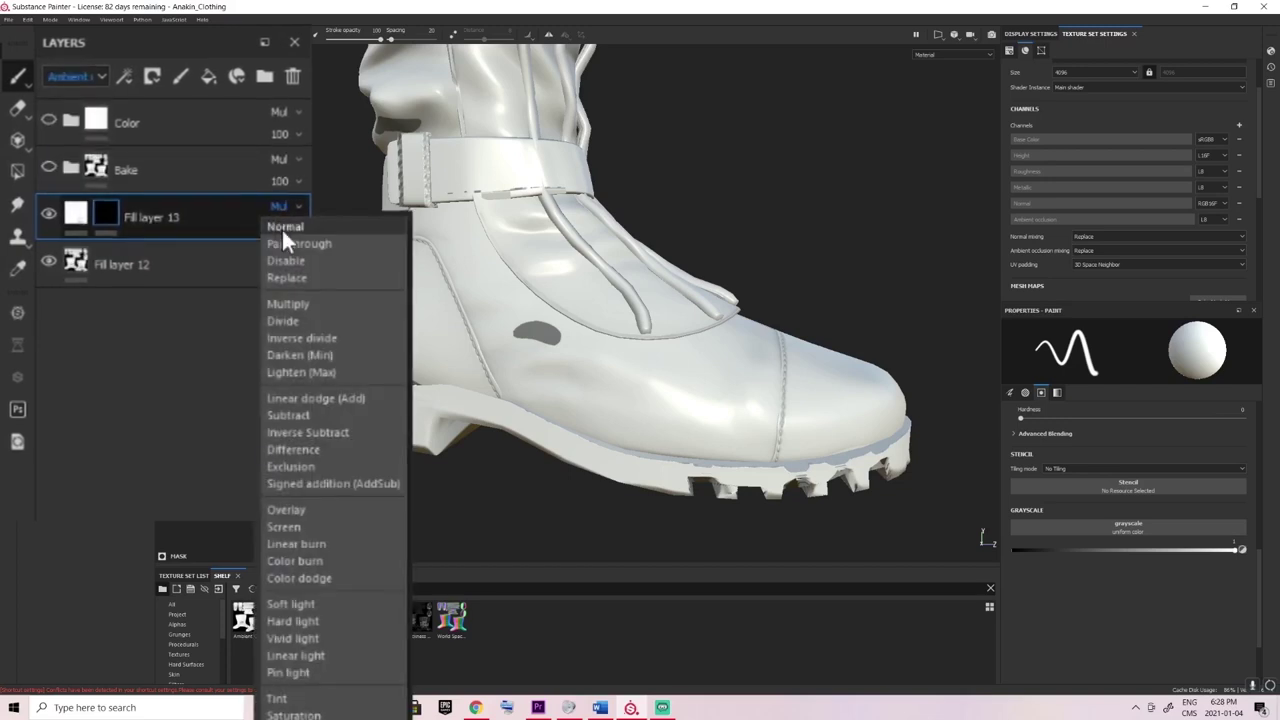
pyautogui.click(281, 227)
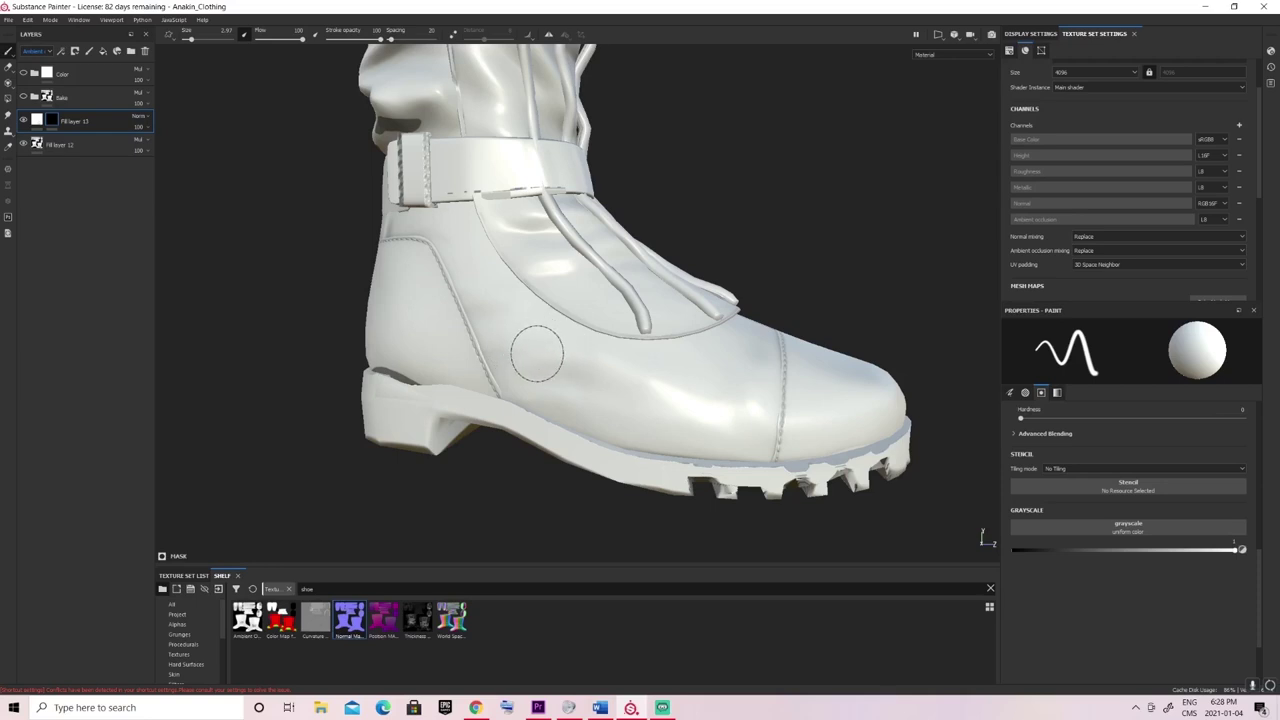
# Paint over the dark ambient occlusion spots on both boots in the fill layer's mask
pyautogui.keyDown('alt'); pyautogui.moveTo(780, 324); pyautogui.dragTo(654, 326); pyautogui.keyUp('alt')
pyautogui.keyDown('alt'); pyautogui.moveTo(654, 326); pyautogui.dragTo(494, 306, button='middle'); pyautogui.keyUp('alt')
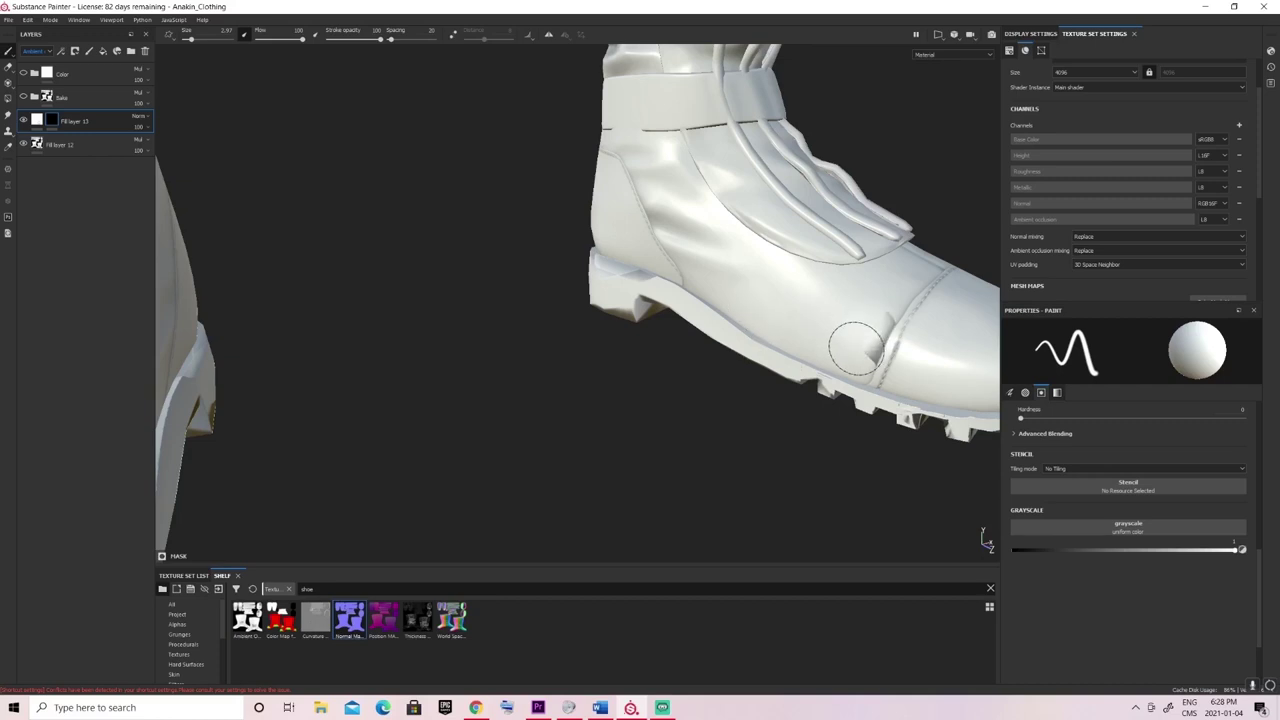
pyautogui.keyDown('alt'); pyautogui.moveTo(881, 302); pyautogui.dragTo(374, 340); pyautogui.keyUp('alt')
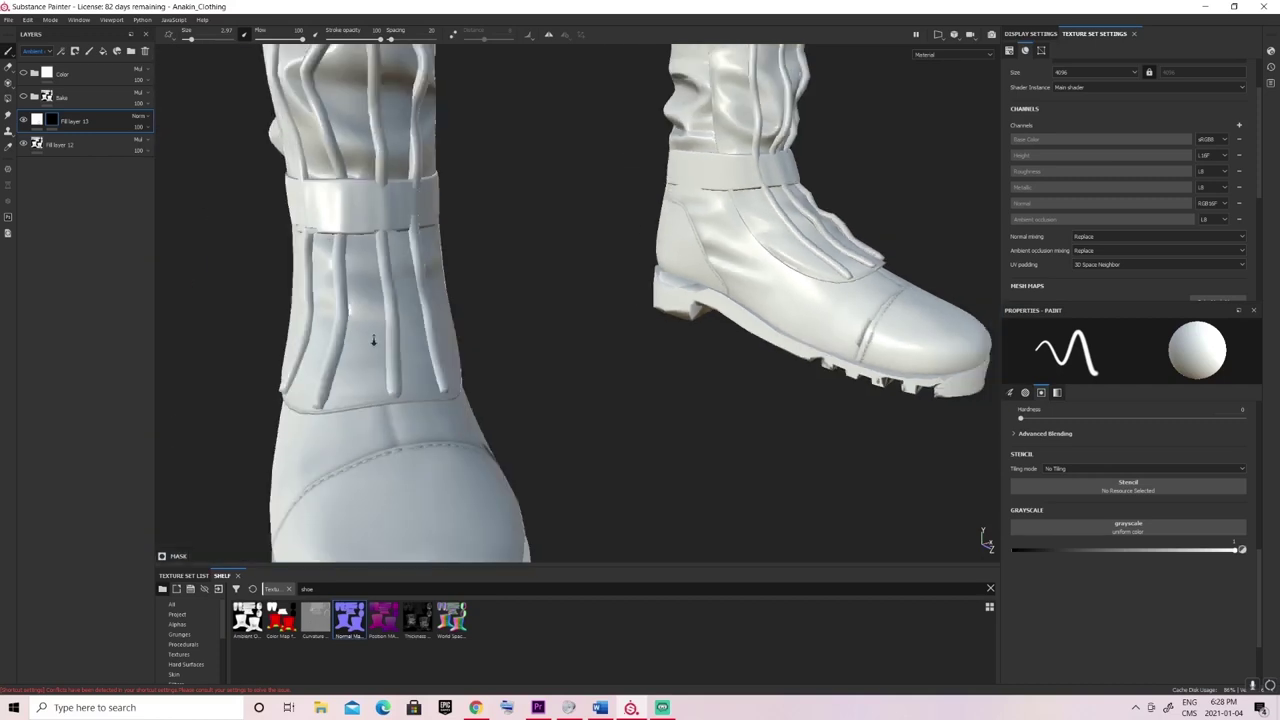
pyautogui.keyDown('alt'); pyautogui.moveTo(374, 340); pyautogui.dragTo(731, 306, button='right'); pyautogui.keyUp('alt')
pyautogui.keyDown('alt'); pyautogui.moveTo(731, 306); pyautogui.dragTo(512, 297); pyautogui.keyUp('alt')
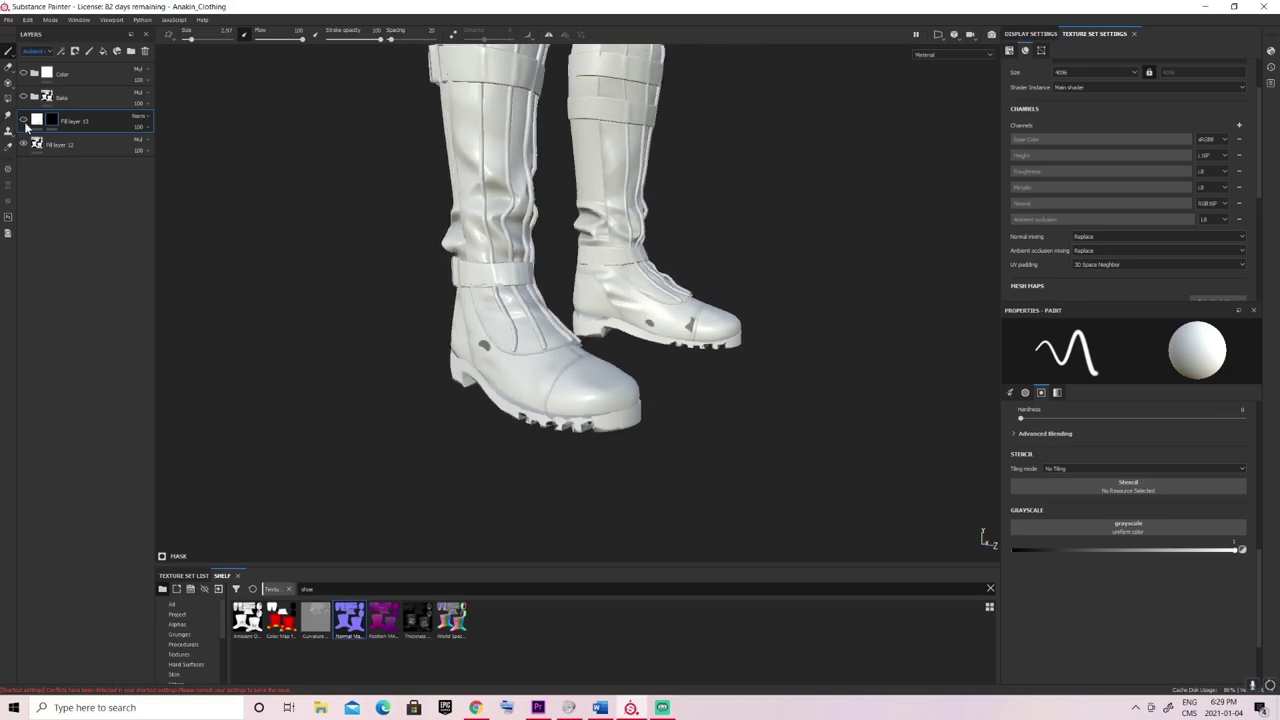